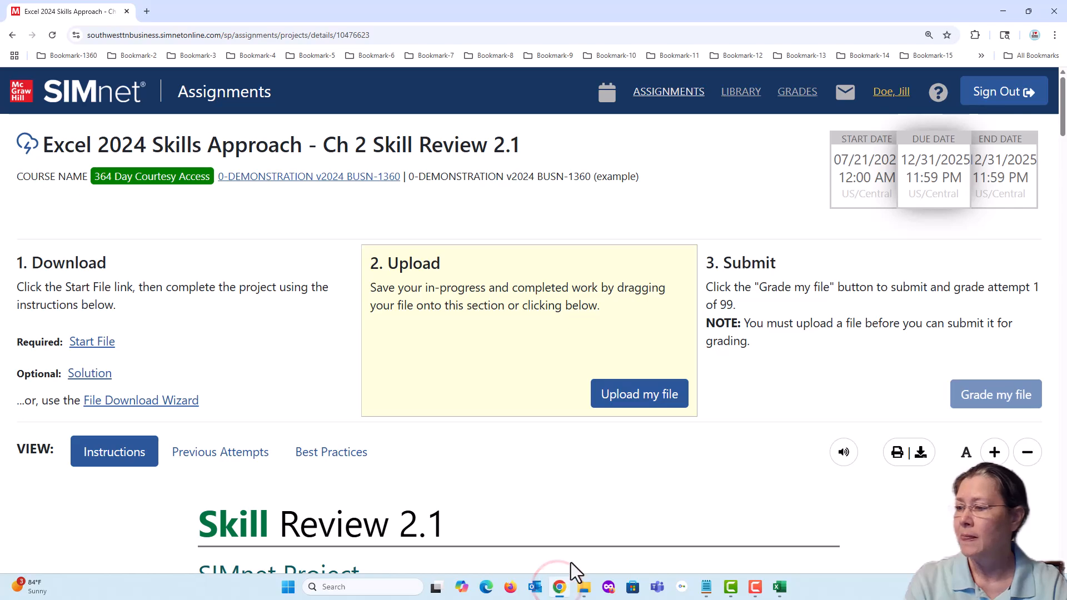
# - Read the Skill Review 2.1 project introduction, noting why formatting should make the vitamin and supplement plan organized and easier to read
pyautogui.scroll(-3, 425, 389)
pyautogui.scroll(-6, 433, 395)
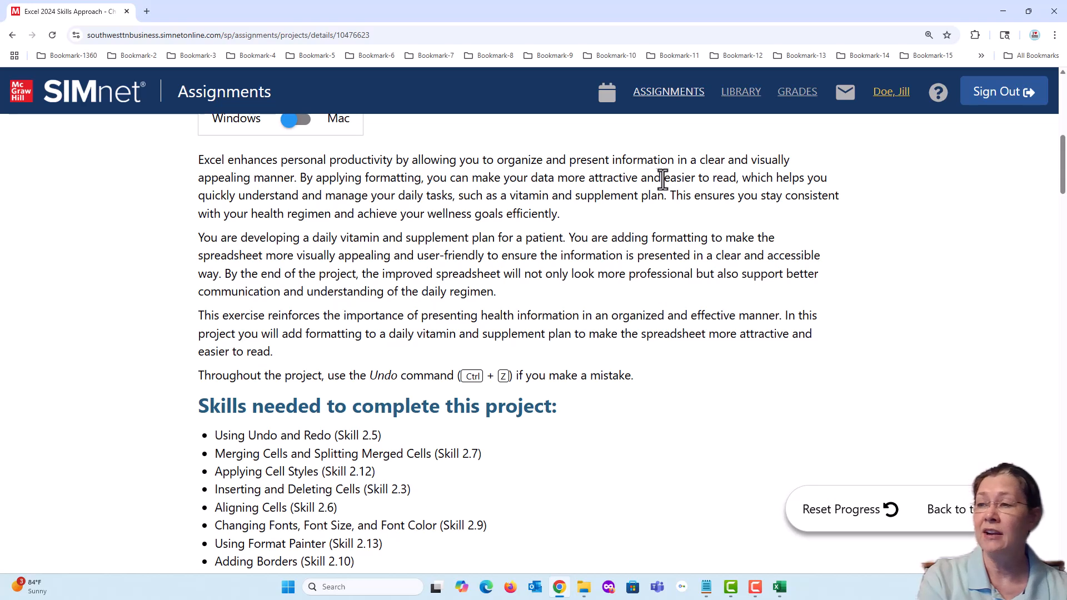
pyautogui.moveTo(664, 178); pyautogui.dragTo(734, 178)
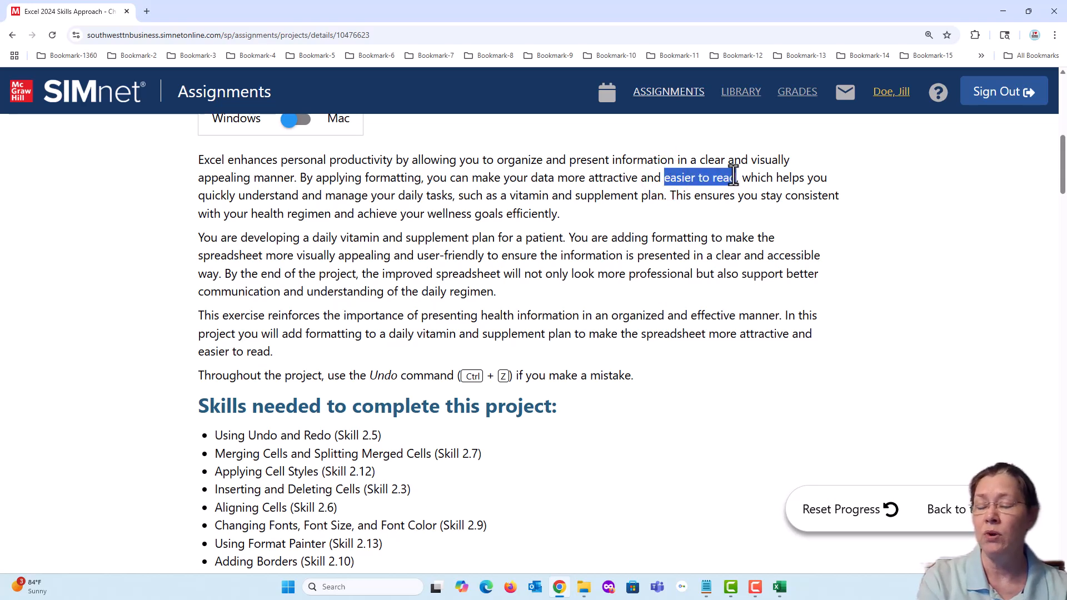
pyautogui.click(875, 248)
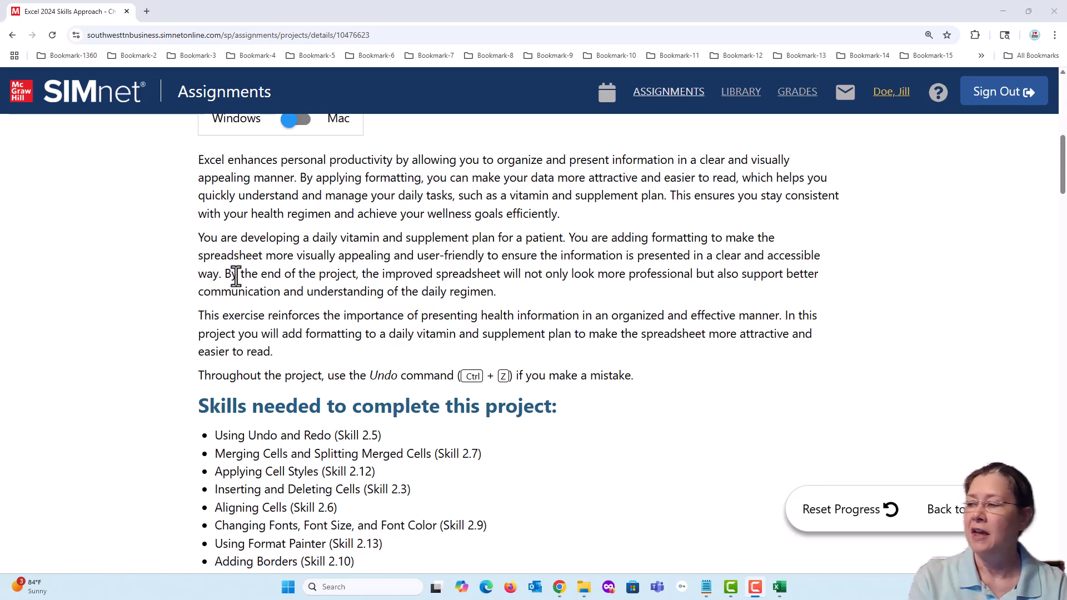
pyautogui.moveTo(224, 273); pyautogui.dragTo(362, 276)
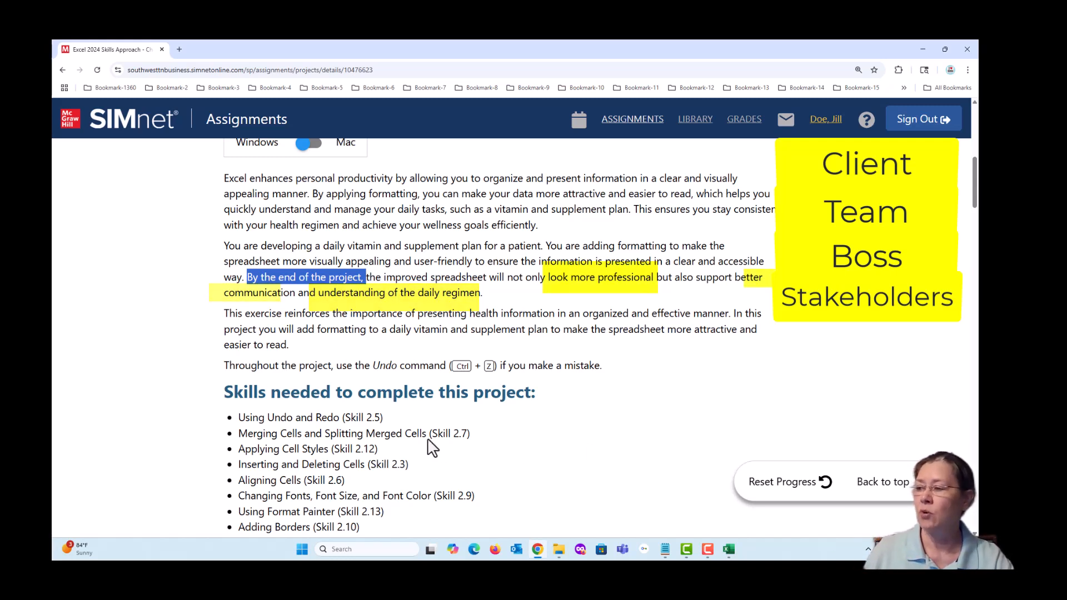
pyautogui.click(444, 318)
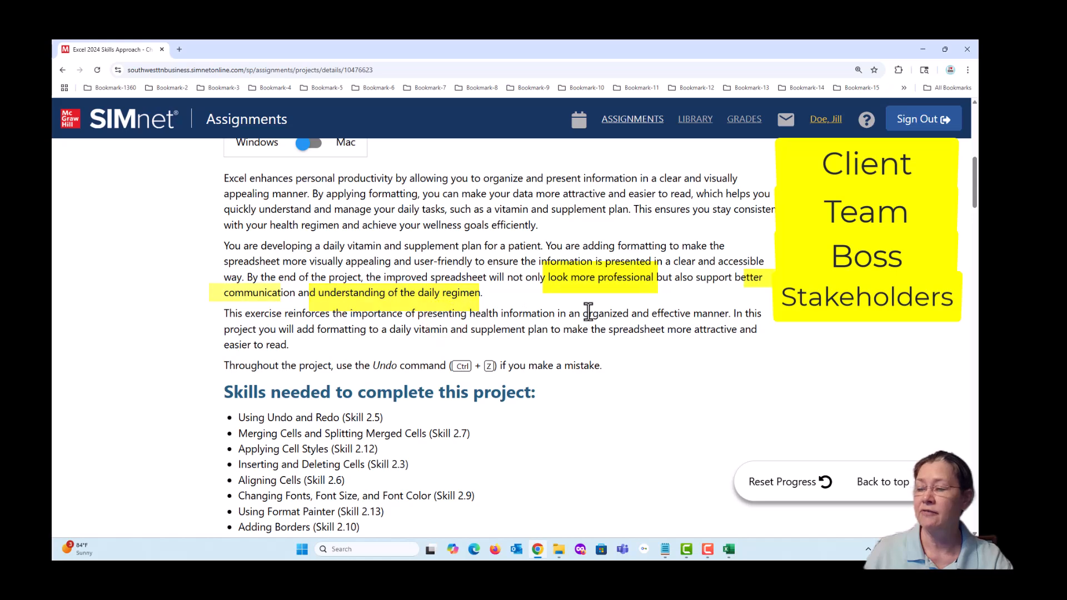
pyautogui.moveTo(582, 313); pyautogui.dragTo(729, 313)
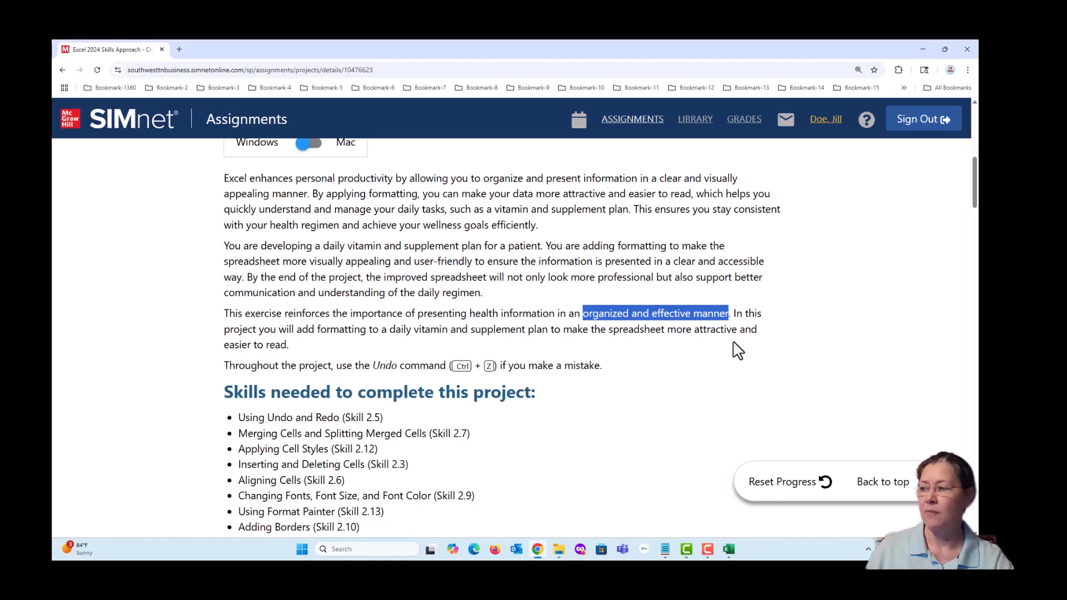
pyautogui.scroll(-2, 519, 417)
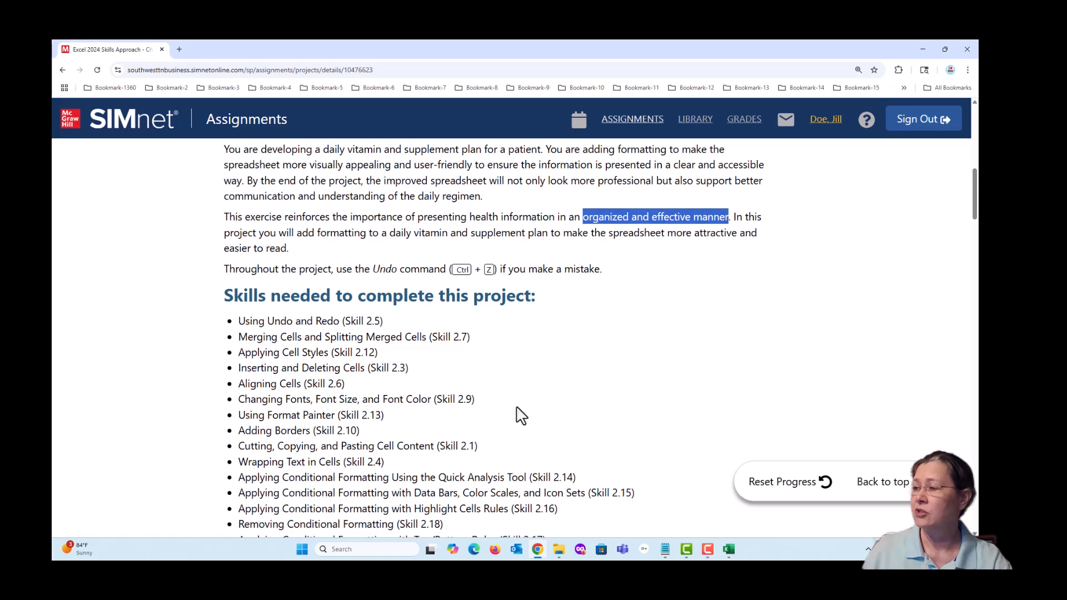
pyautogui.click(496, 368)
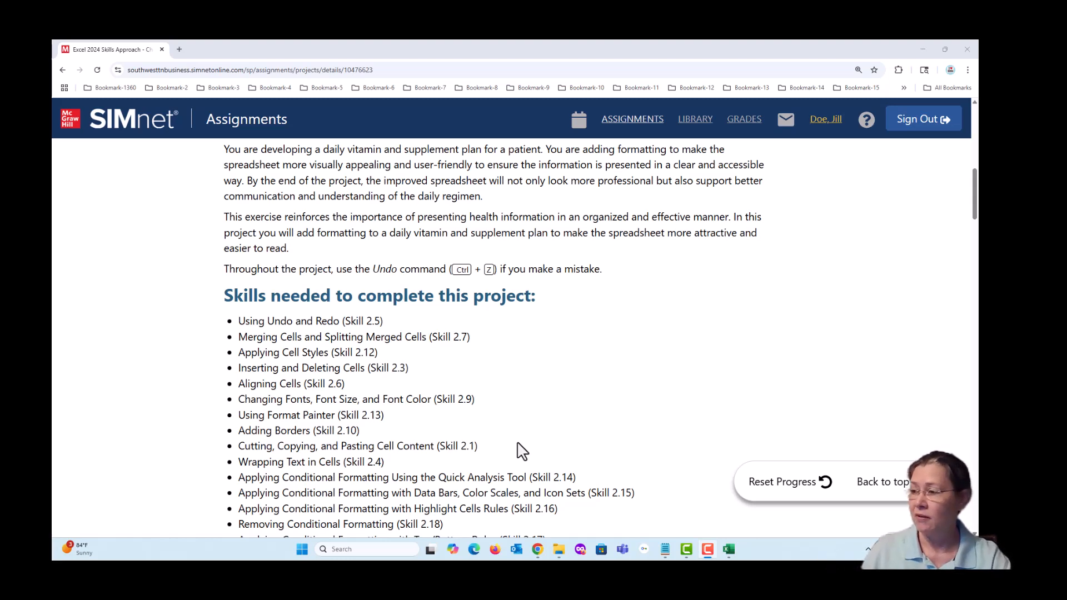
# - Review the list of skills needed for the project, focusing on text wrapping, the conditional formatting entries and icon sets
pyautogui.scroll(-1, 522, 451)
pyautogui.scroll(-1, 523, 452)
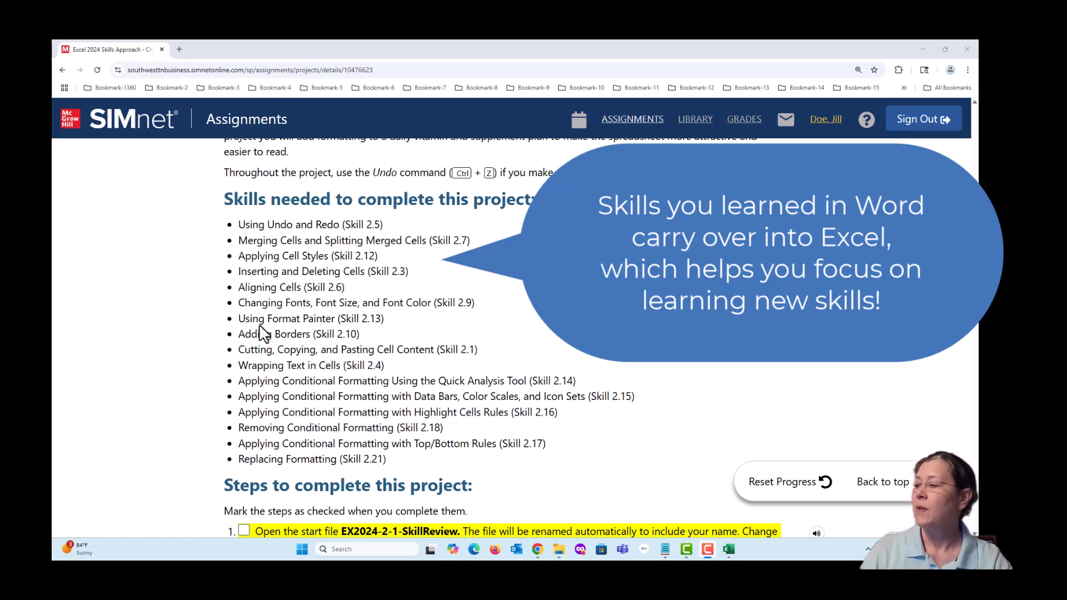
pyautogui.moveTo(238, 365); pyautogui.dragTo(346, 365)
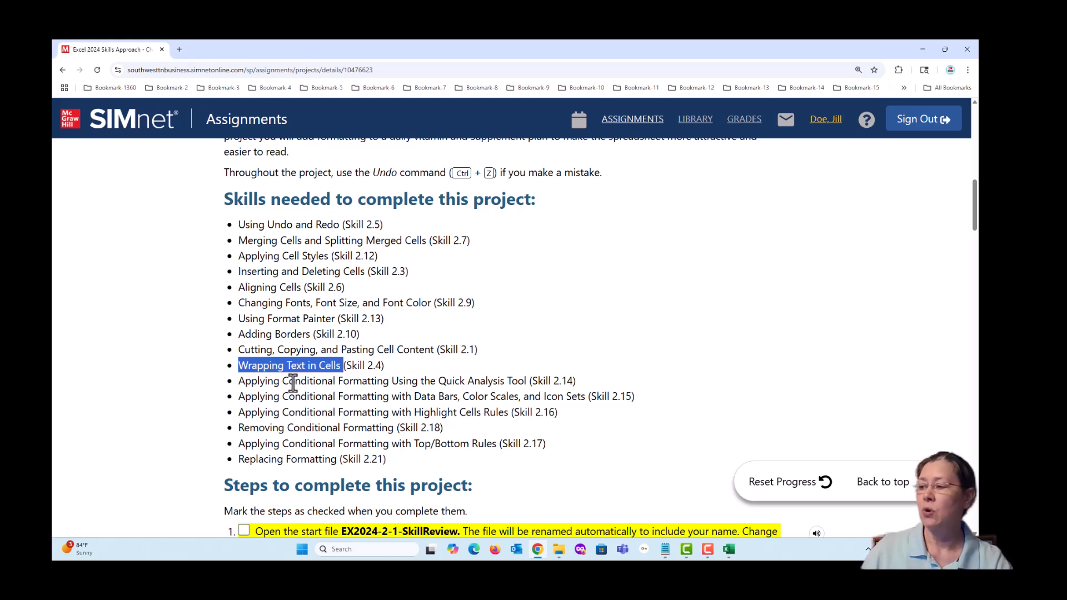
pyautogui.moveTo(286, 381); pyautogui.dragTo(366, 396)
pyautogui.moveTo(286, 413); pyautogui.dragTo(389, 412)
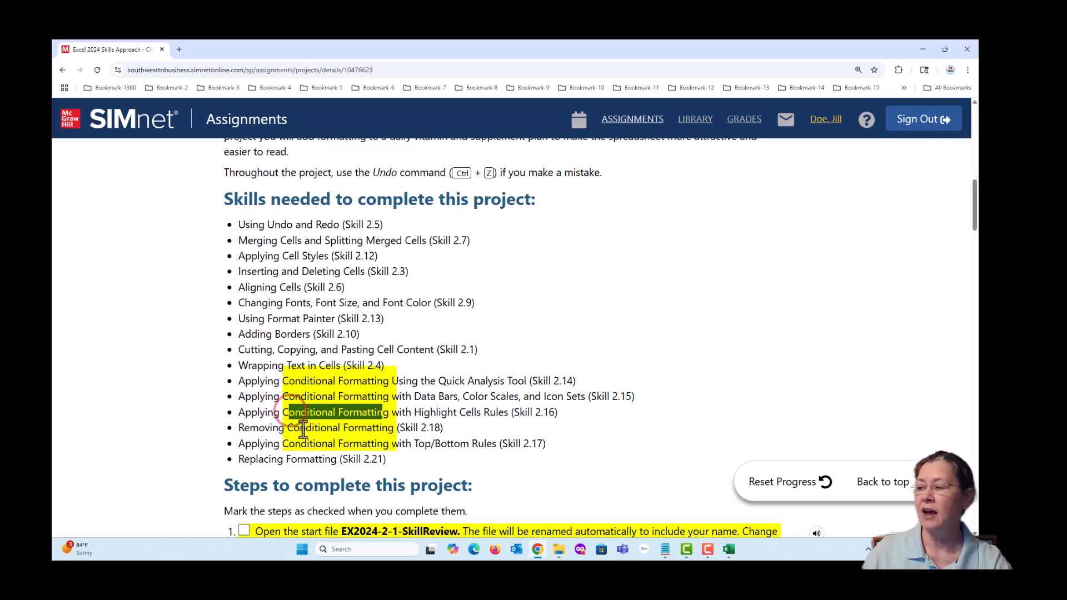
pyautogui.moveTo(293, 428); pyautogui.dragTo(389, 428)
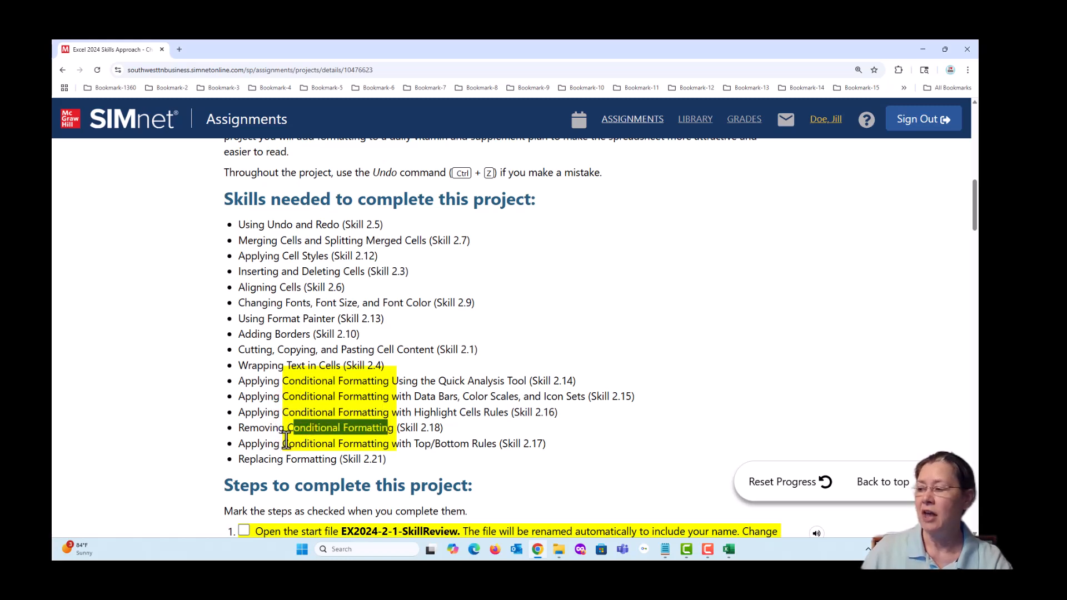
pyautogui.moveTo(282, 442); pyautogui.dragTo(391, 443)
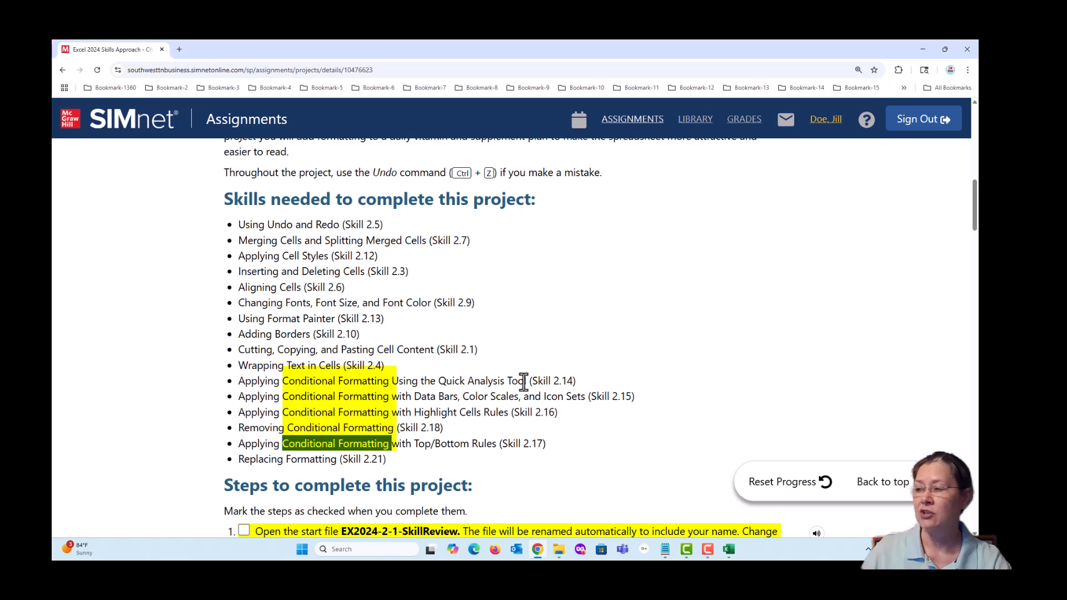
pyautogui.click(615, 374)
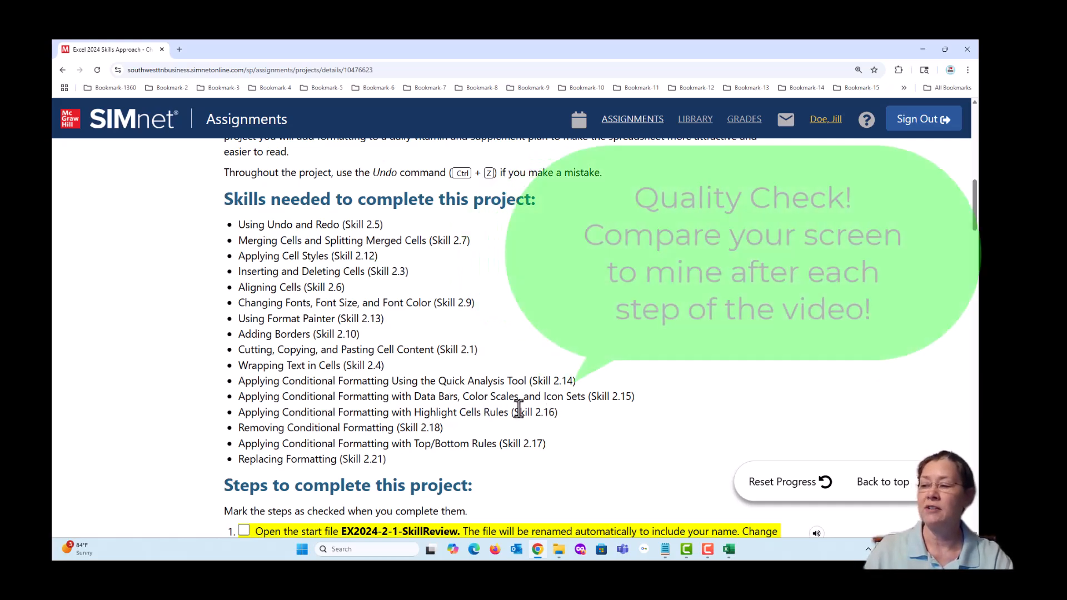
pyautogui.moveTo(546, 397); pyautogui.dragTo(588, 398)
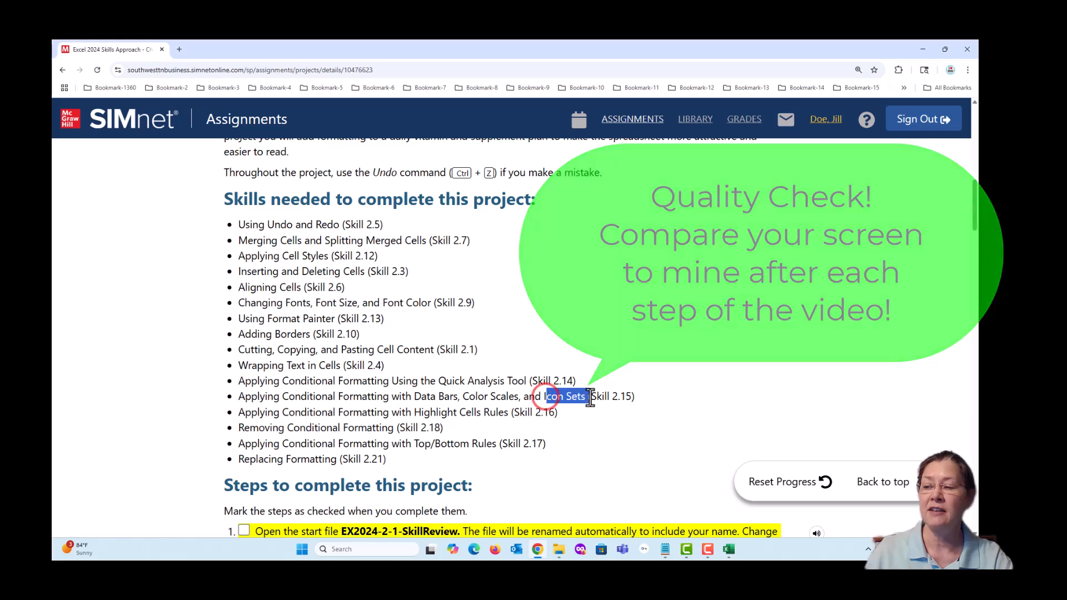
pyautogui.click(591, 437)
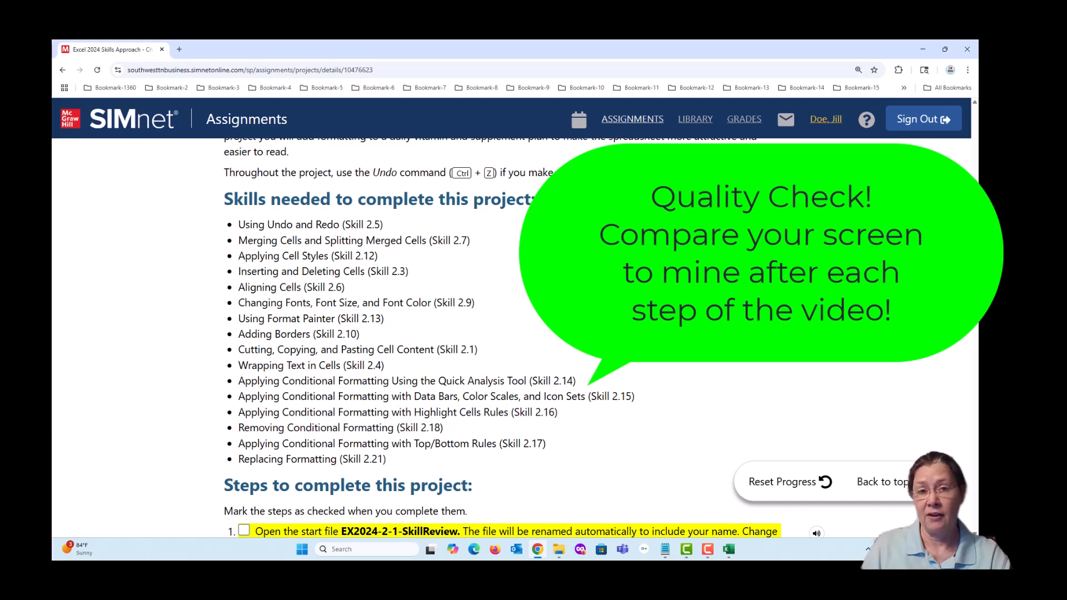
# - Mark project steps 1 and 2, opening the start file and enabling editing, as completed in the instructions
pyautogui.scroll(-4, 699, 465)
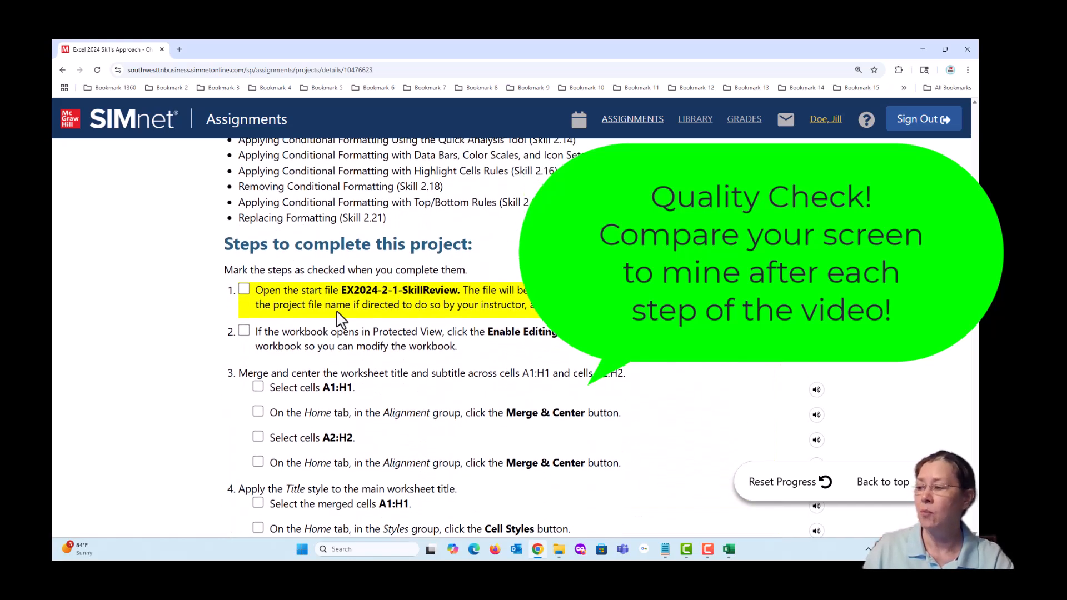
pyautogui.click(244, 289)
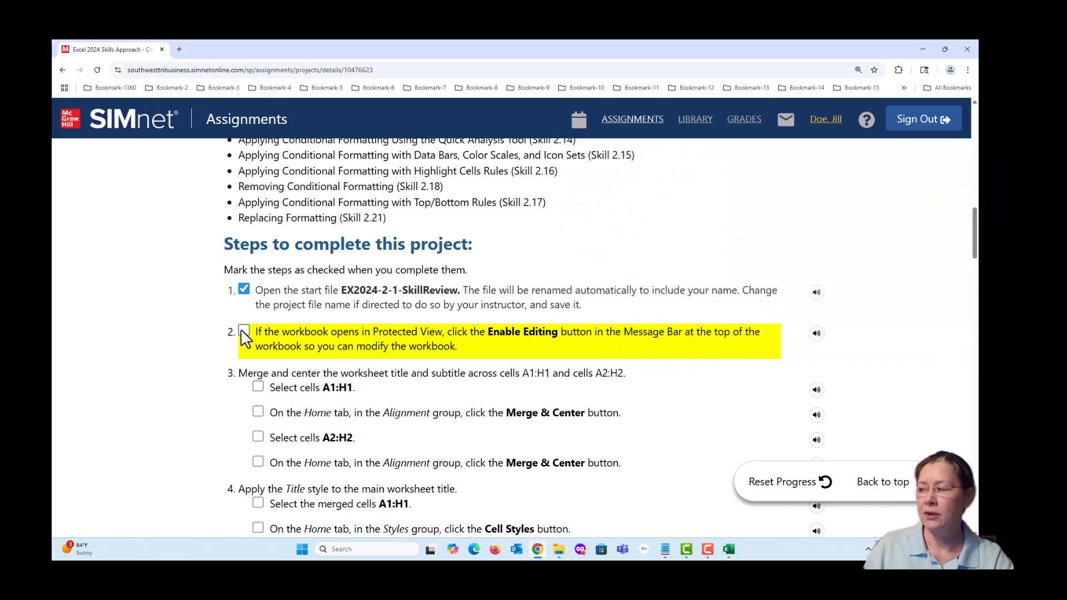
pyautogui.click(244, 331)
pyautogui.scroll(-3, 178, 351)
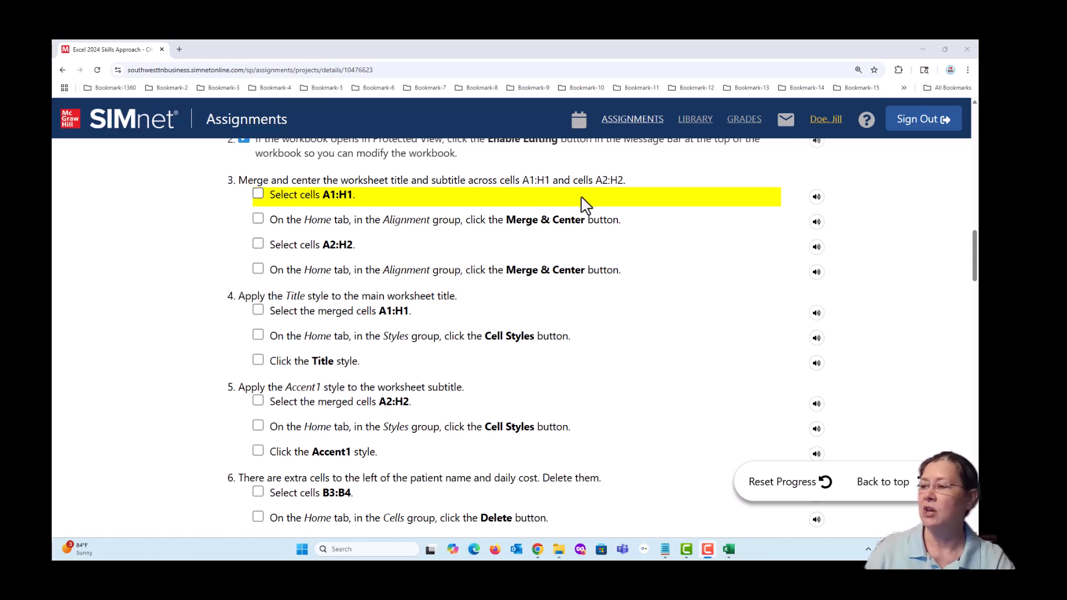
# - Switch to the EX2024-2-1-SkillReview workbook in Excel and check which of cells A1 and B1 holds the worksheet title
pyautogui.moveTo(410, 49); pyautogui.dragTo(977, 167)
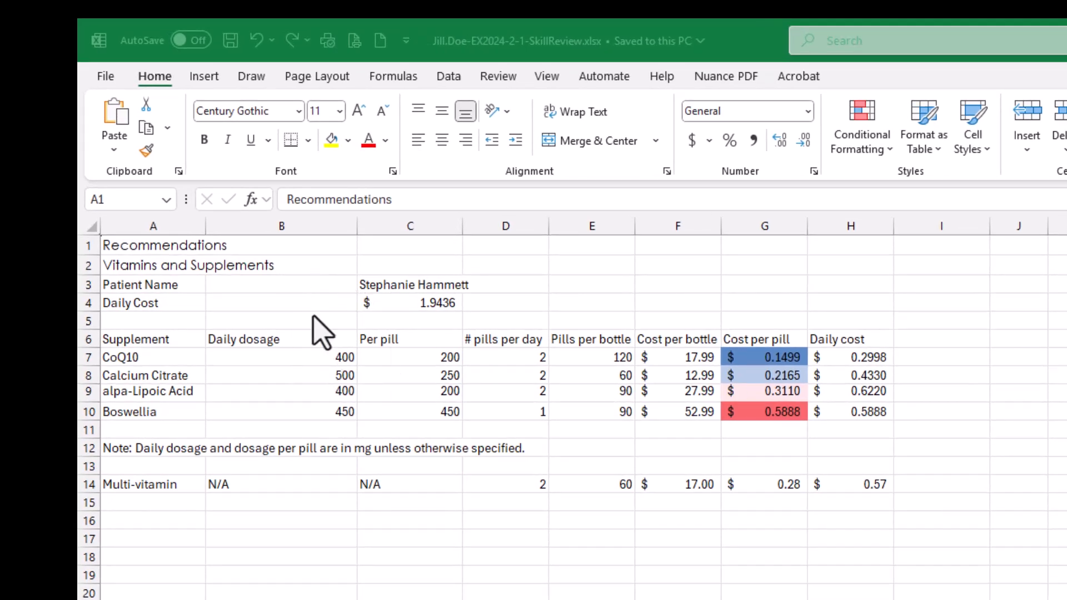
pyautogui.click(141, 247)
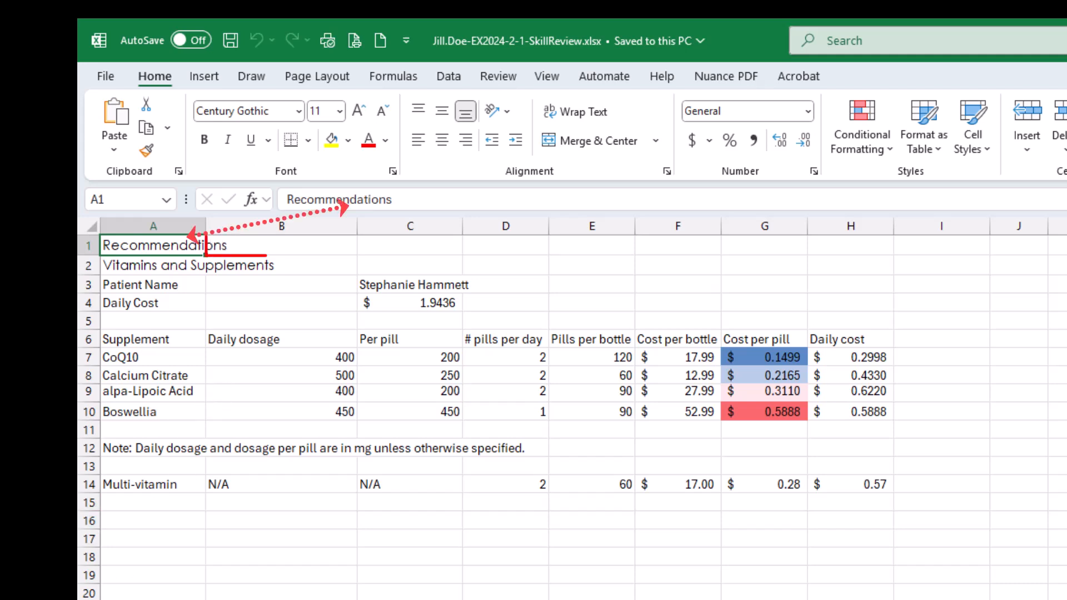
pyautogui.click(291, 245)
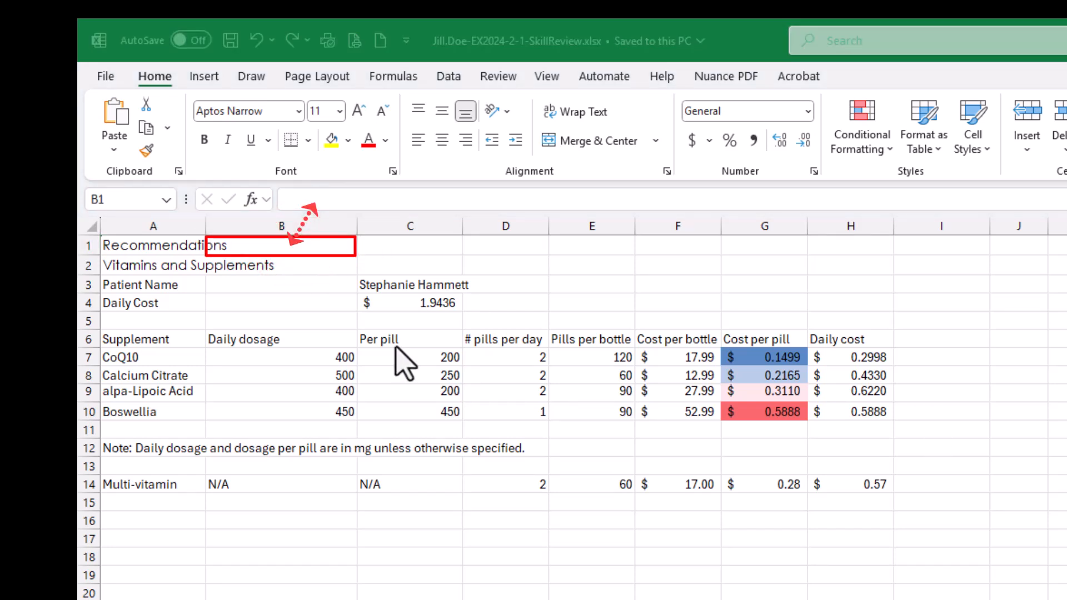
pyautogui.click(265, 247)
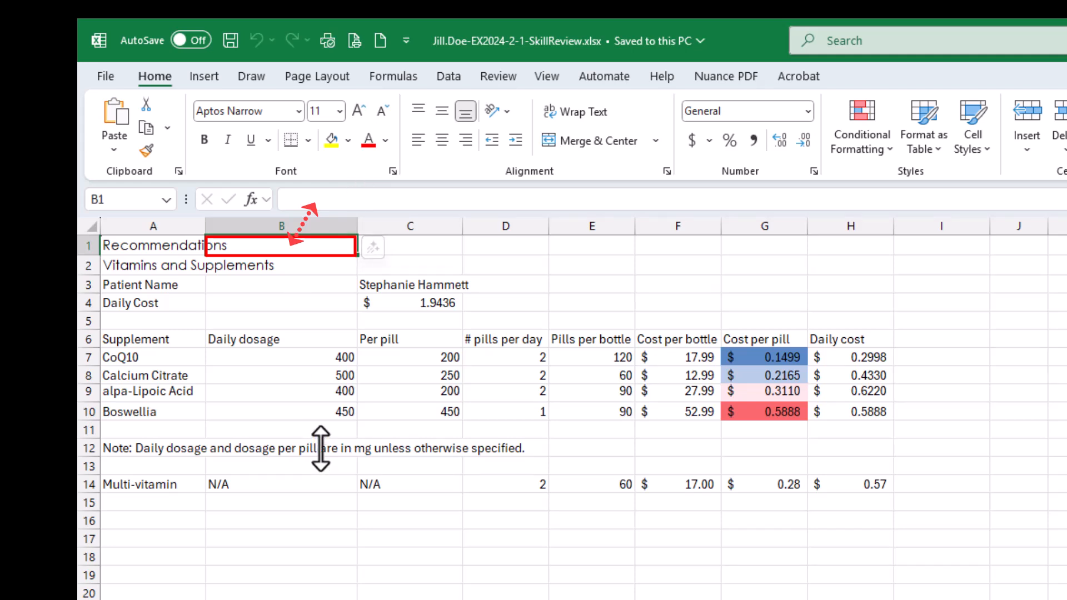
# - Merge and center the worksheet title "Recommendations" across cells A1:H1
pyautogui.click(157, 246)
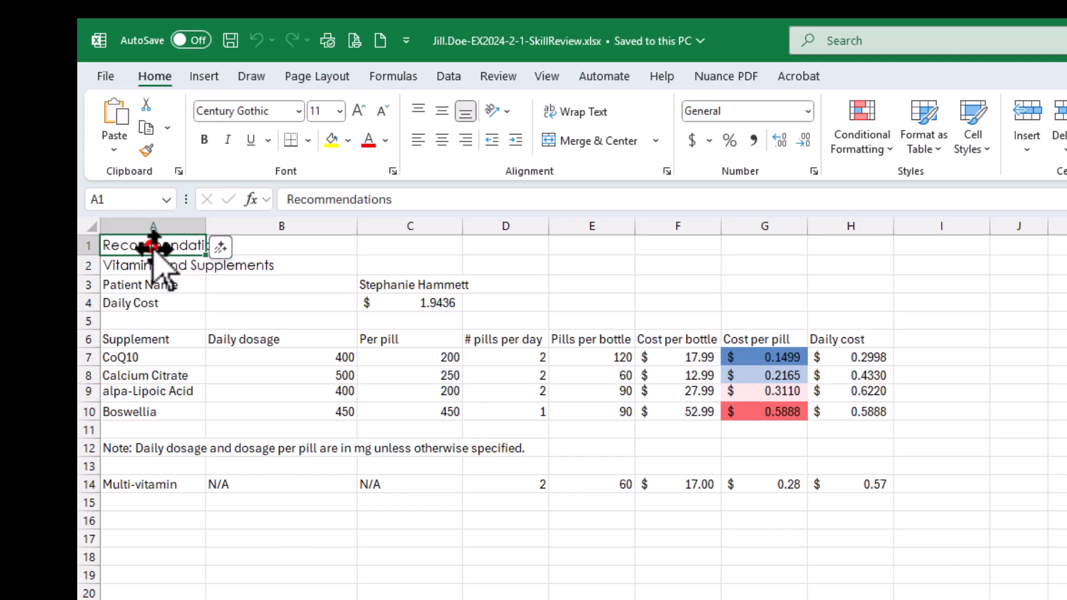
pyautogui.moveTo(151, 245); pyautogui.dragTo(835, 249)
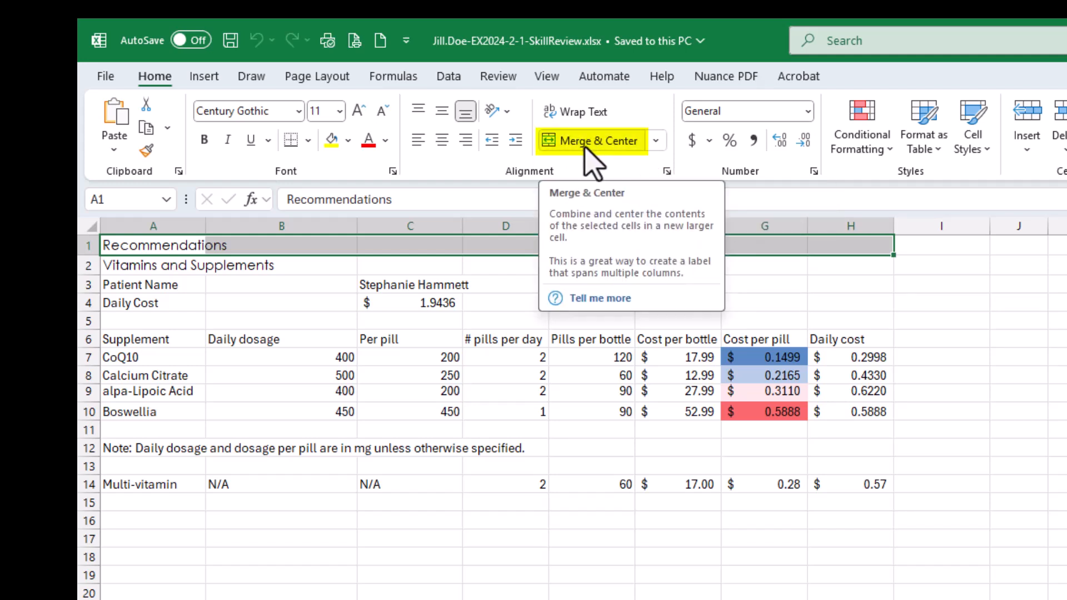
pyautogui.click(656, 142)
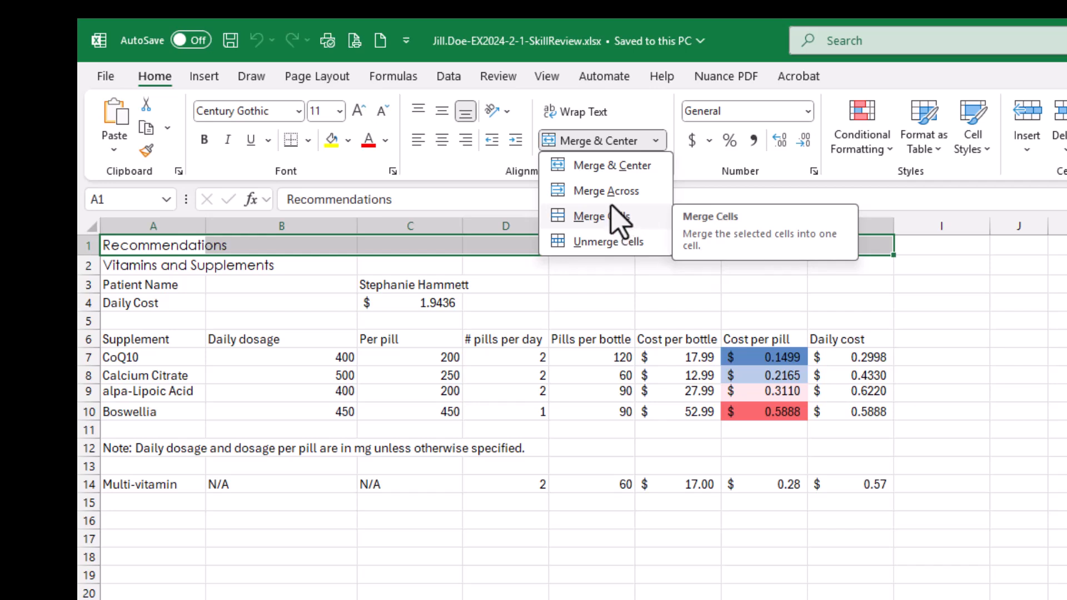
pyautogui.click(757, 28)
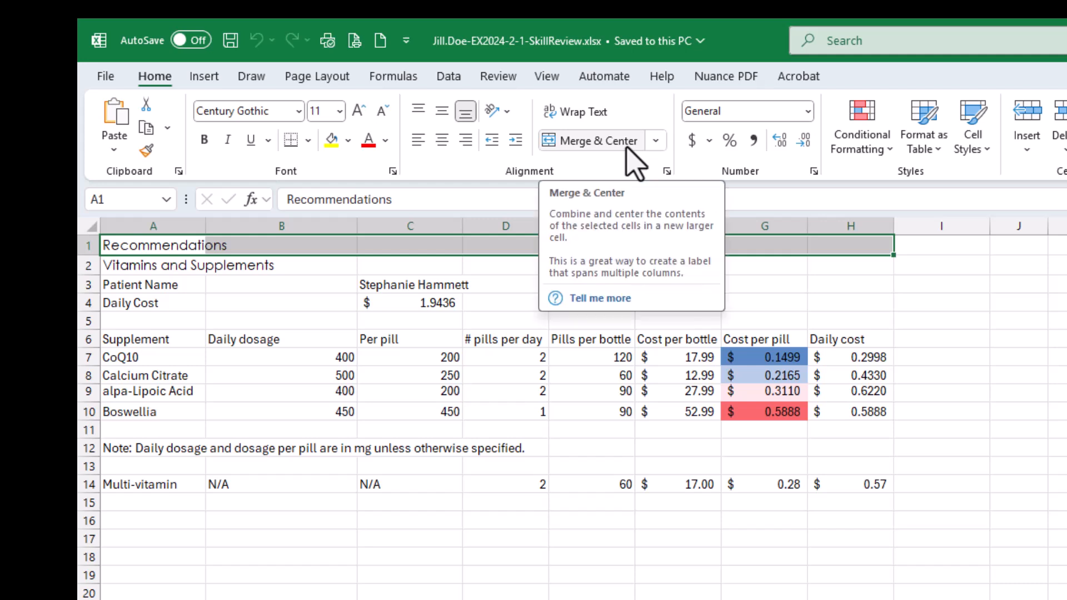
pyautogui.click(580, 142)
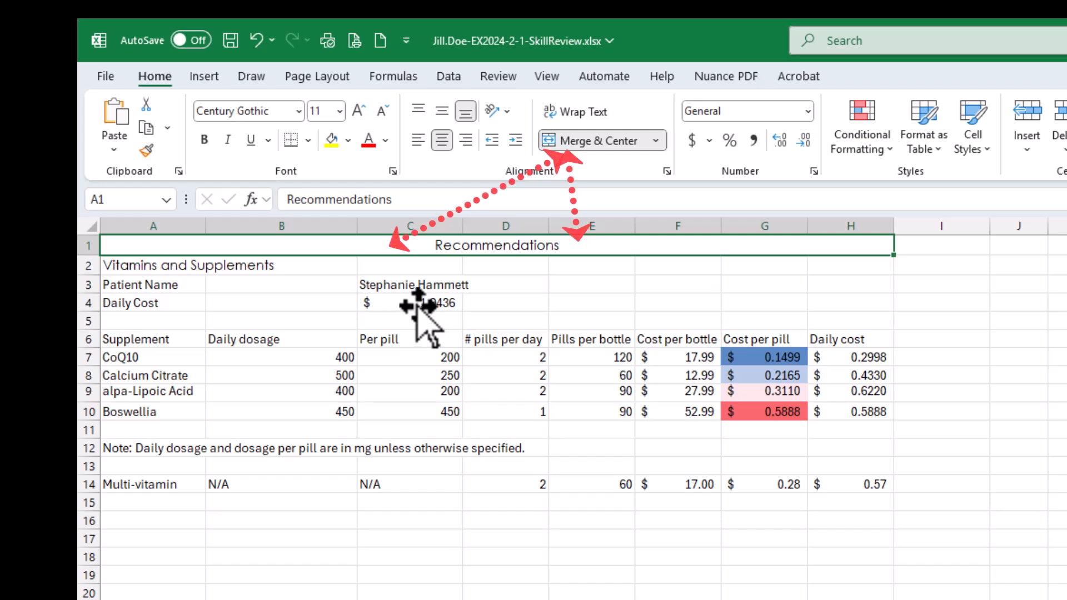
# - Check the merged title by selecting several spots across row 1 and comparing it with the unmerged cell F2
pyautogui.click(420, 577)
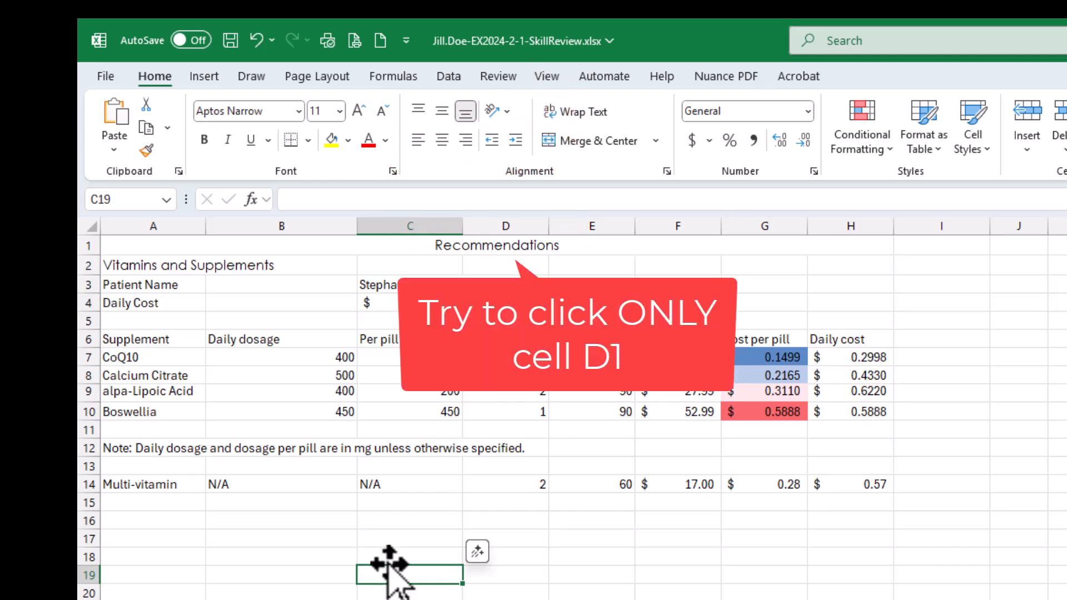
pyautogui.click(505, 248)
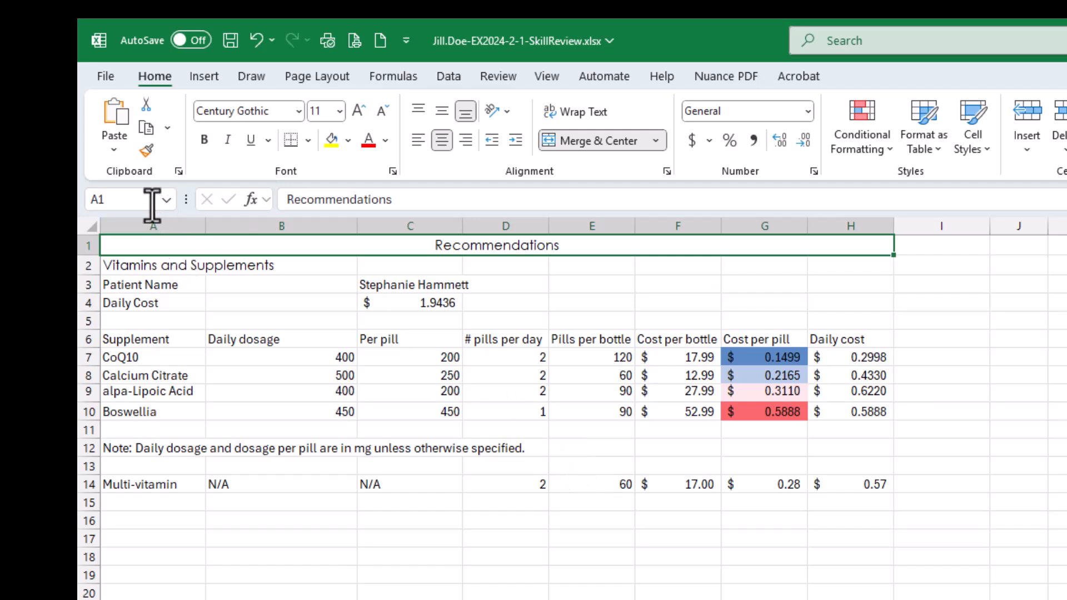
pyautogui.click(610, 245)
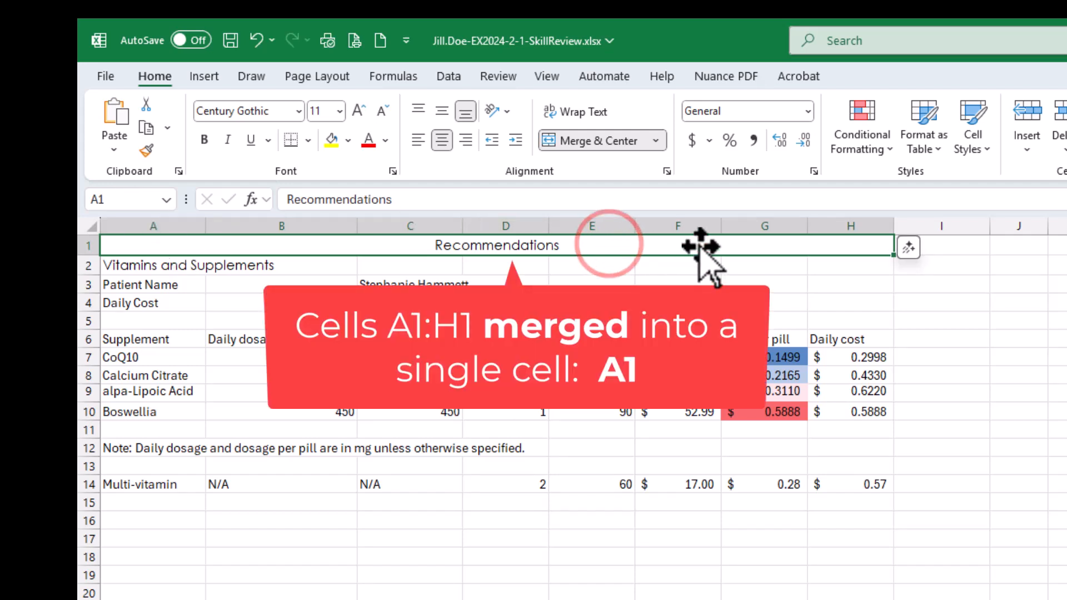
pyautogui.click(697, 244)
pyautogui.click(770, 245)
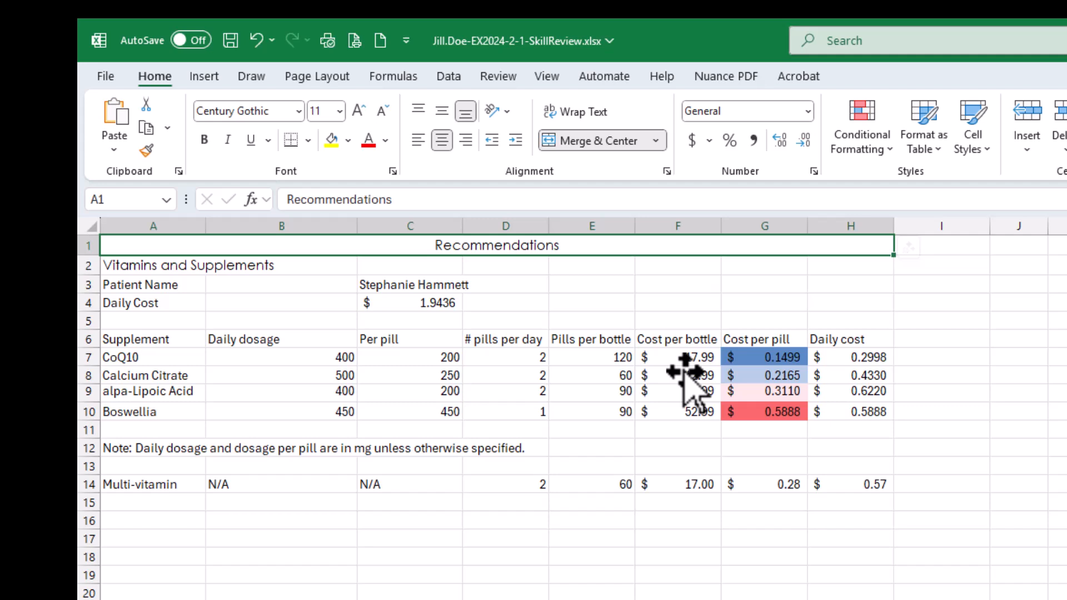
pyautogui.click(684, 267)
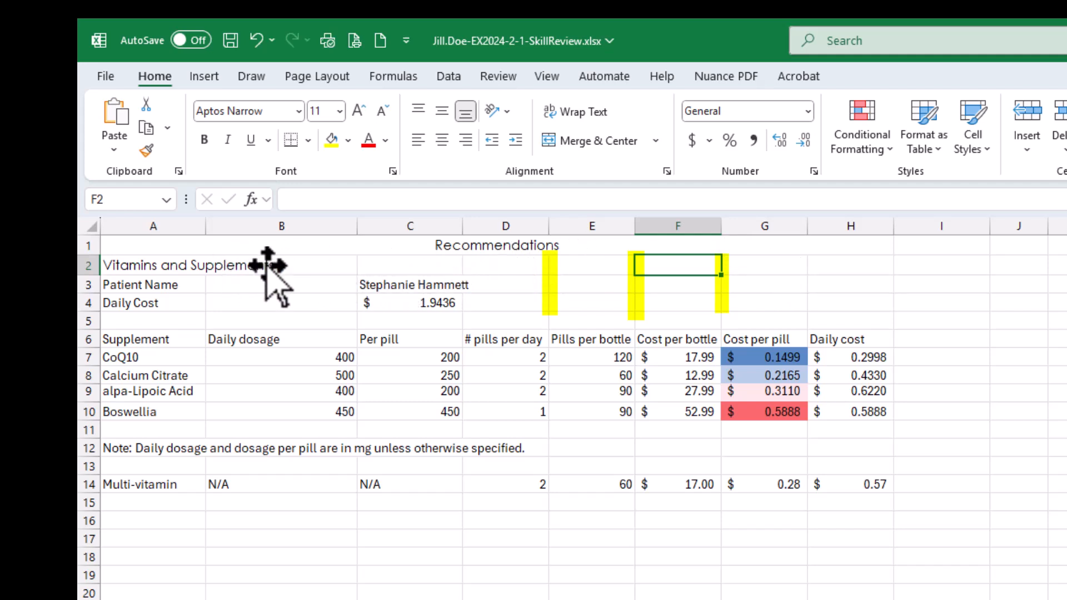
pyautogui.click(519, 242)
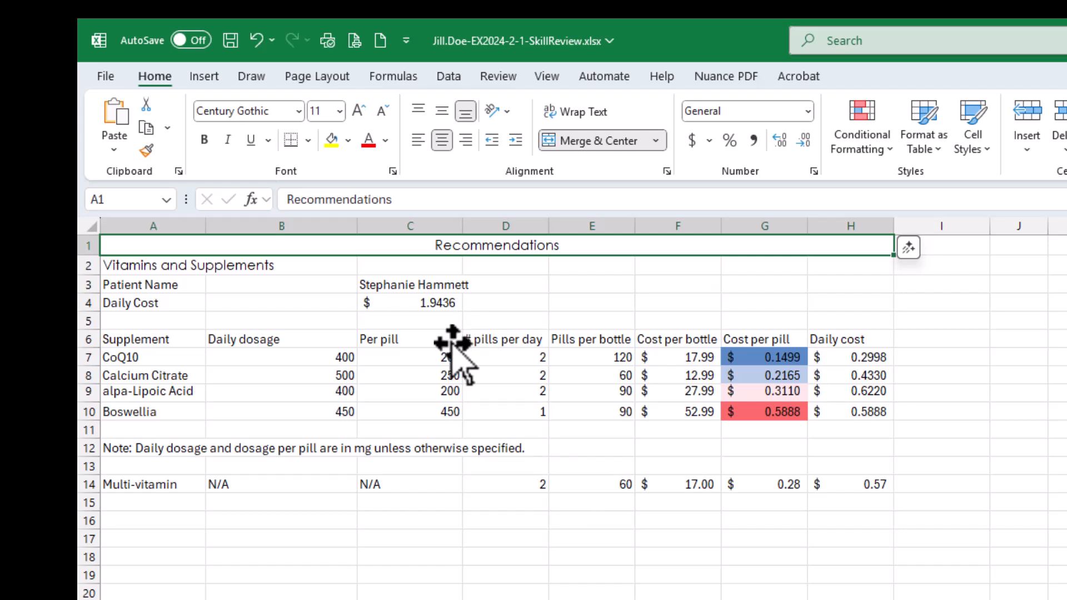
# - Merge and center the subtitle "Vitamins and Supplements" across cells A2:H2, and save the workbook
pyautogui.click(139, 267)
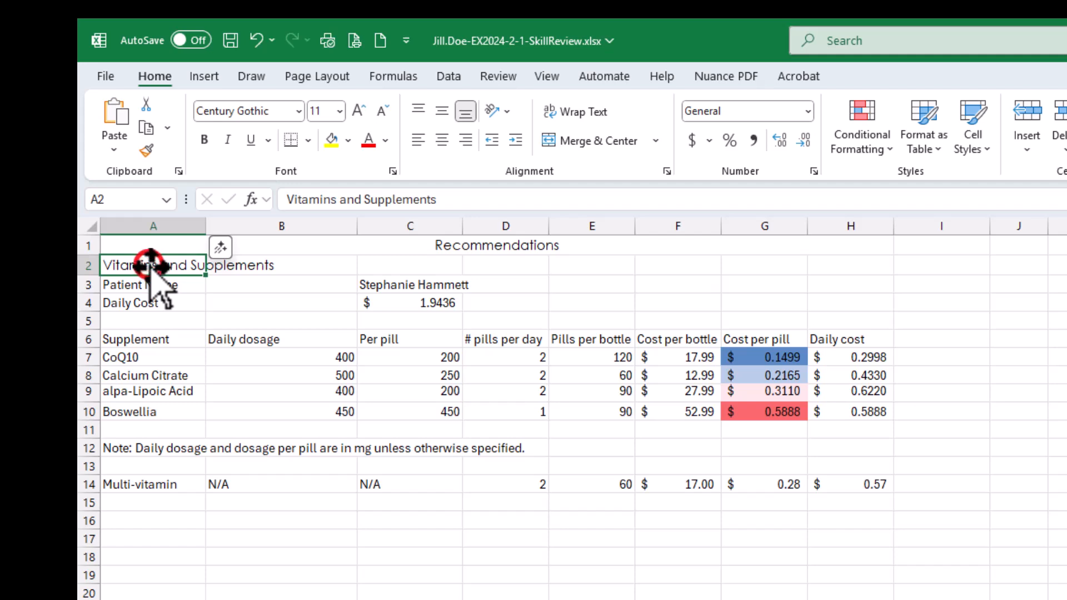
pyautogui.moveTo(150, 265); pyautogui.dragTo(854, 265)
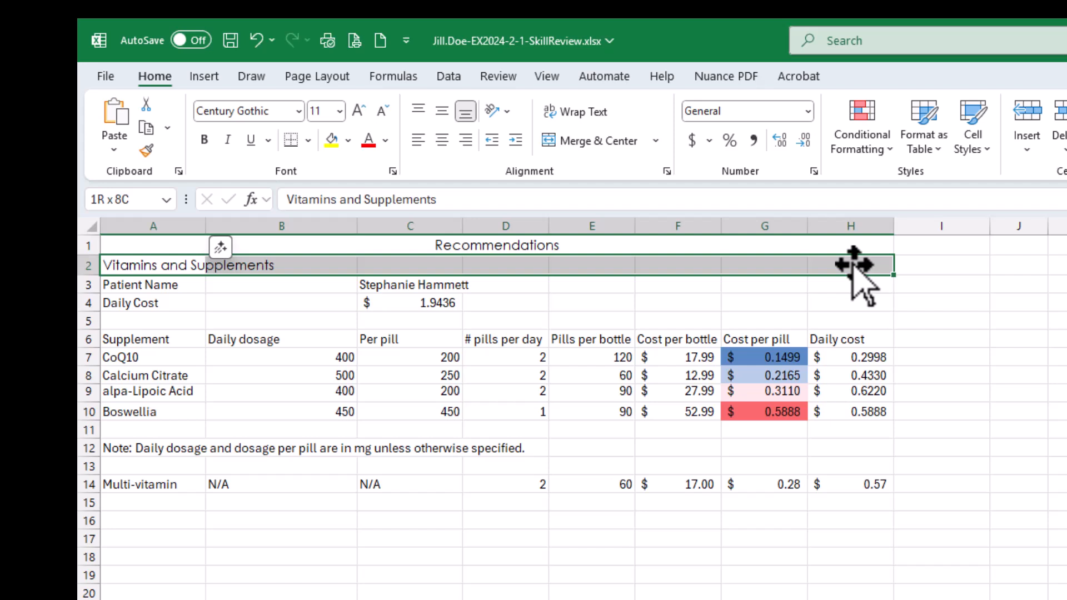
pyautogui.moveTo(853, 265)
pyautogui.mouseDown()
pyautogui.moveTo(852, 311)
pyautogui.moveTo(853, 265)
pyautogui.mouseUp()
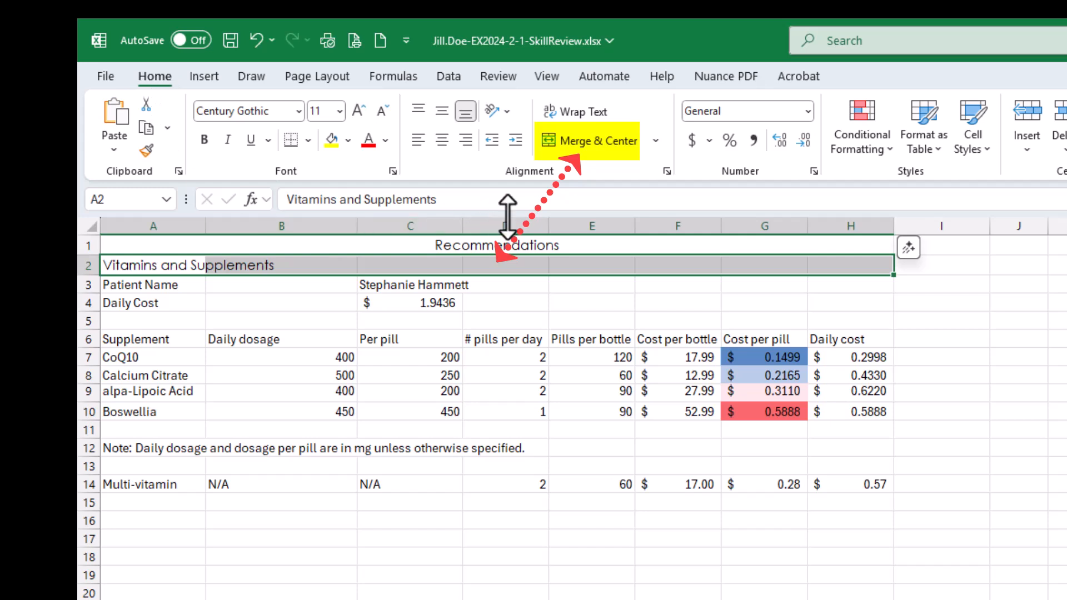
pyautogui.click(591, 141)
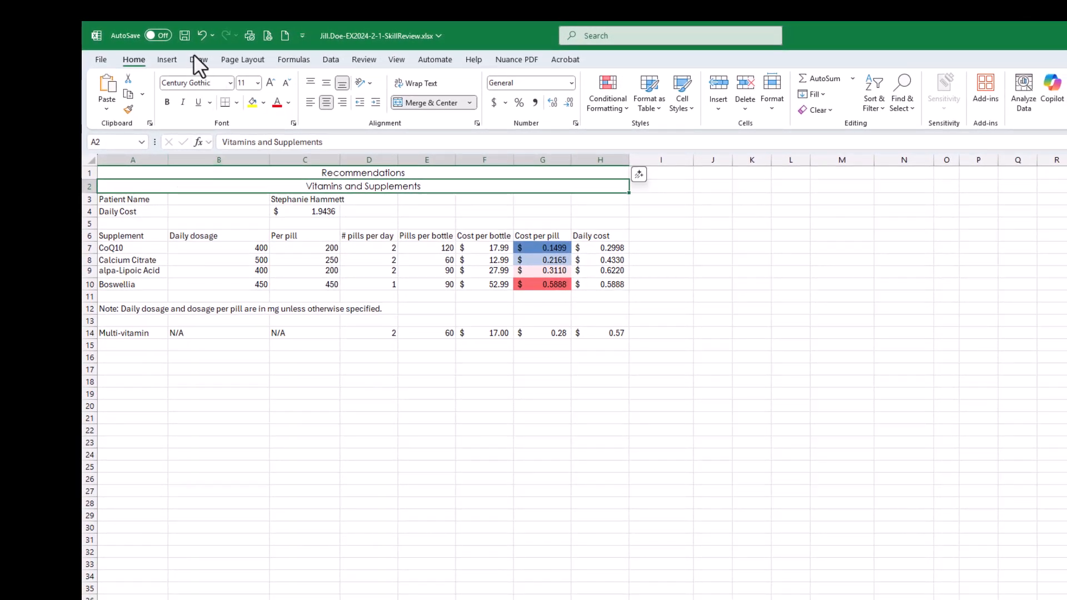
pyautogui.click(184, 35)
# - Bring the SIMnet instructions over the workbook and mark all four parts of step 3, merging and centering the headings, as completed
pyautogui.moveTo(1066, 67); pyautogui.dragTo(803, 85)
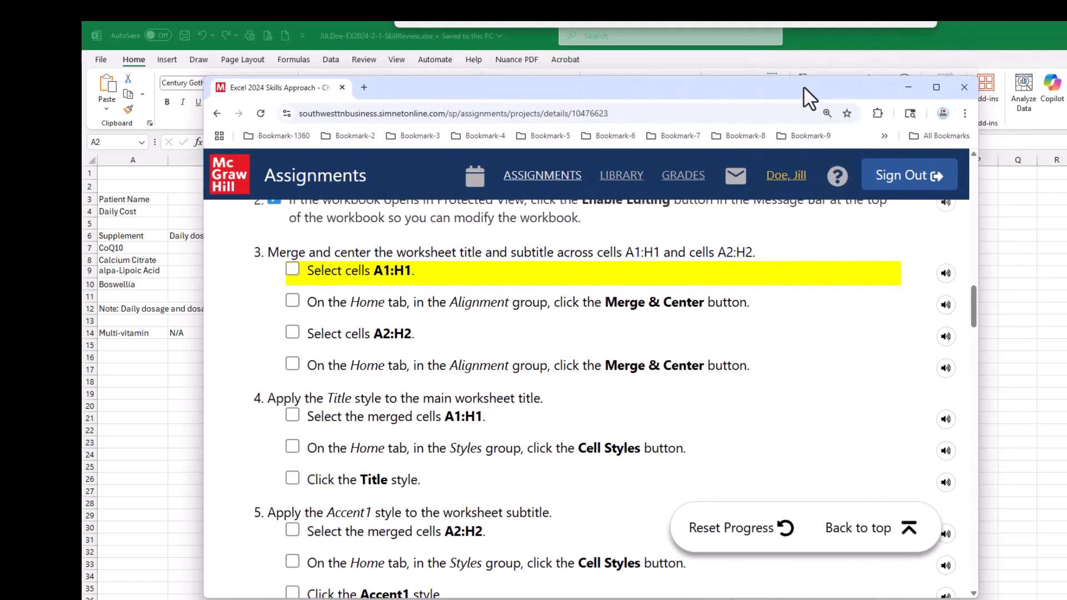
pyautogui.click(291, 269)
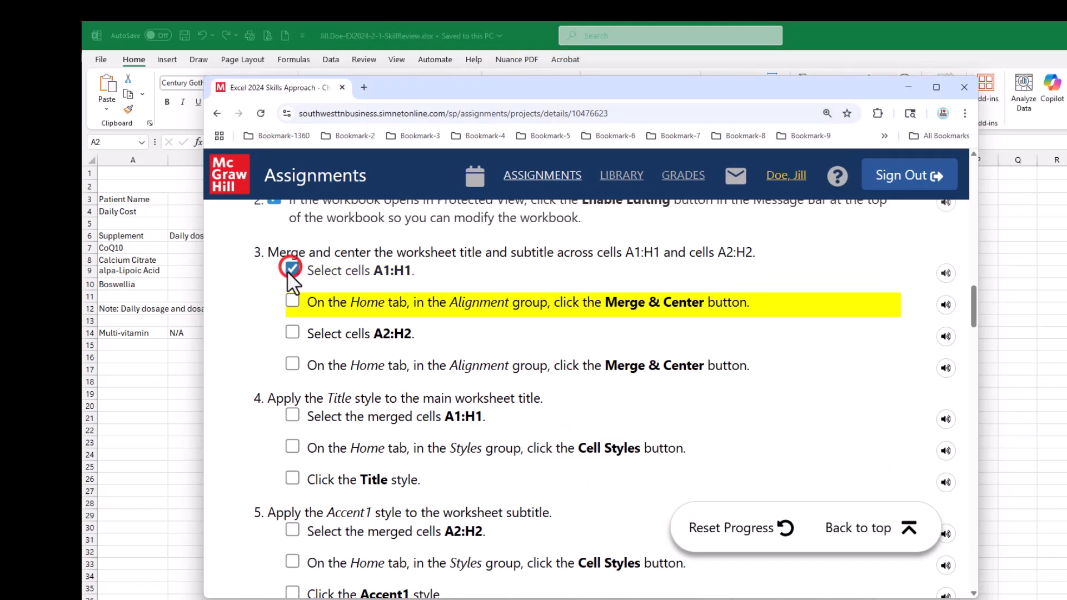
pyautogui.click(293, 300)
pyautogui.click(292, 333)
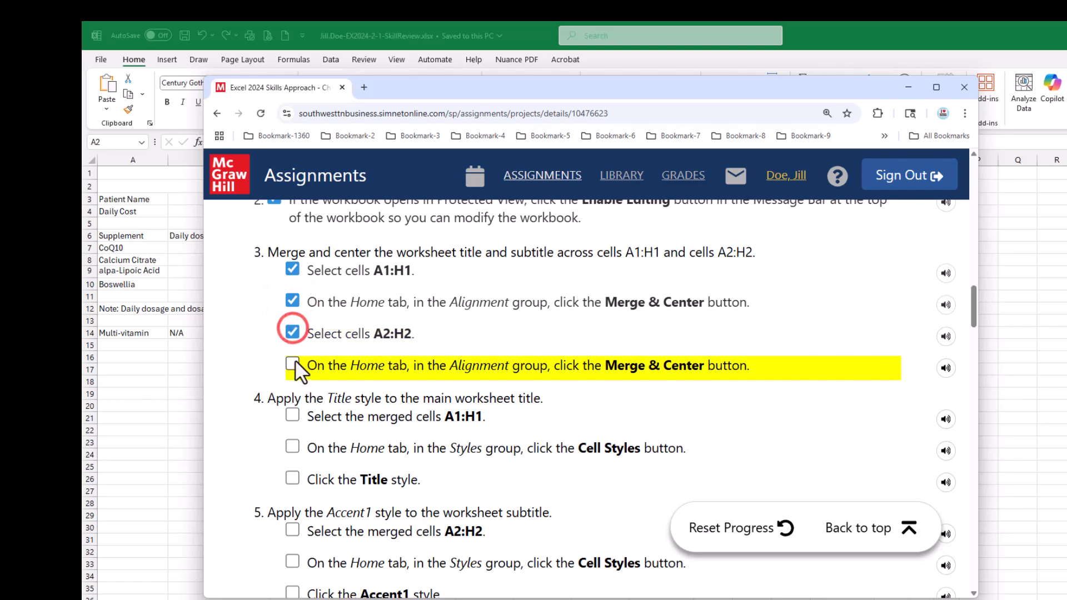
pyautogui.click(292, 363)
pyautogui.scroll(-3, 345, 444)
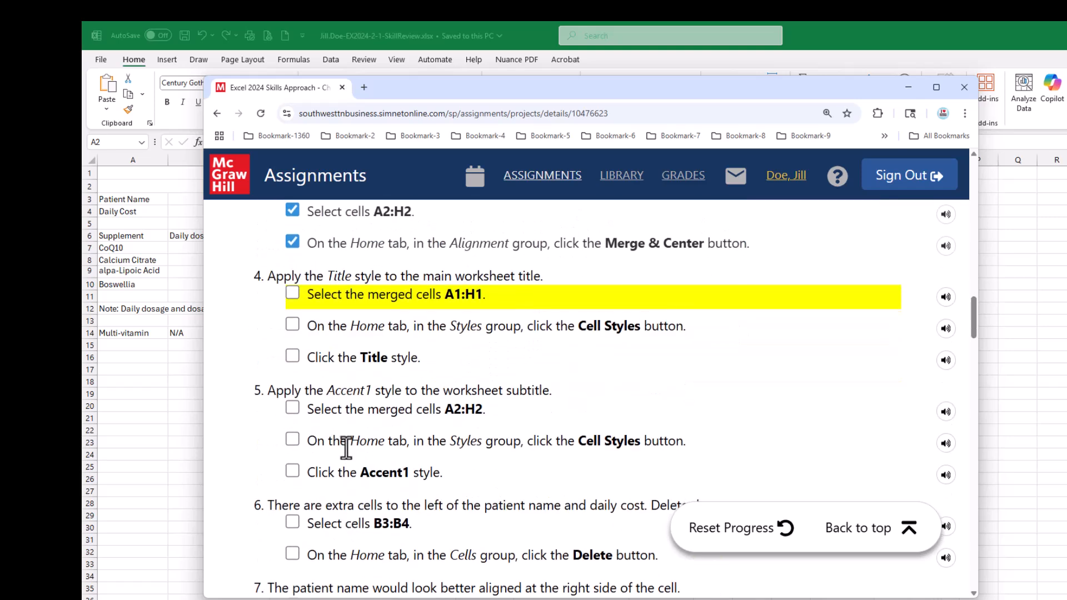
pyautogui.scroll(1, 347, 448)
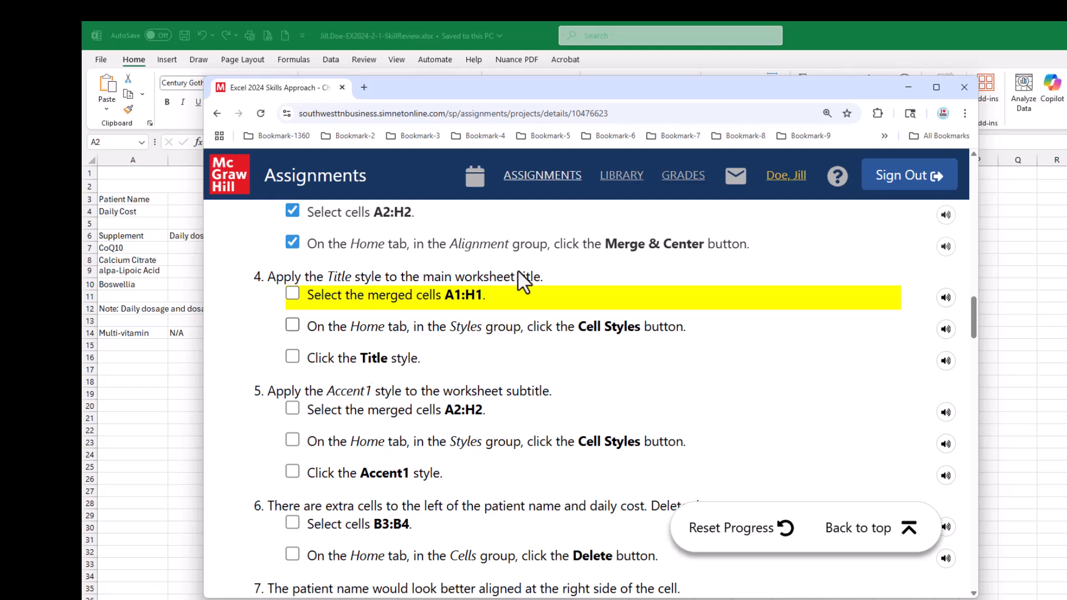
# - Return to the workbook, apply the Title cell style to the merged worksheet title in A1:H1, and save the workbook
pyautogui.moveTo(542, 88); pyautogui.dragTo(1066, 141)
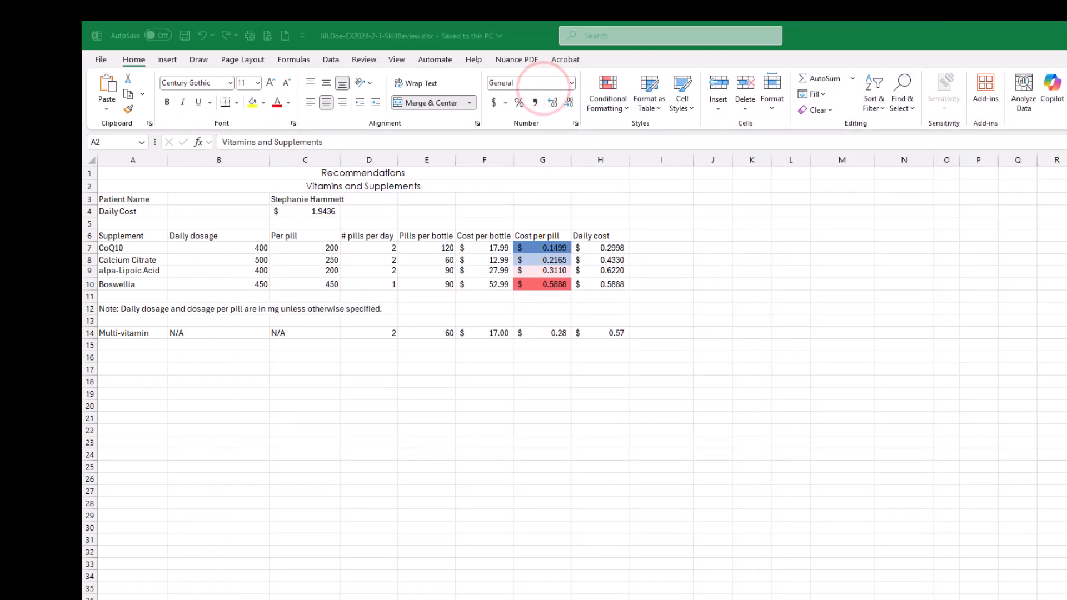
pyautogui.click(285, 167)
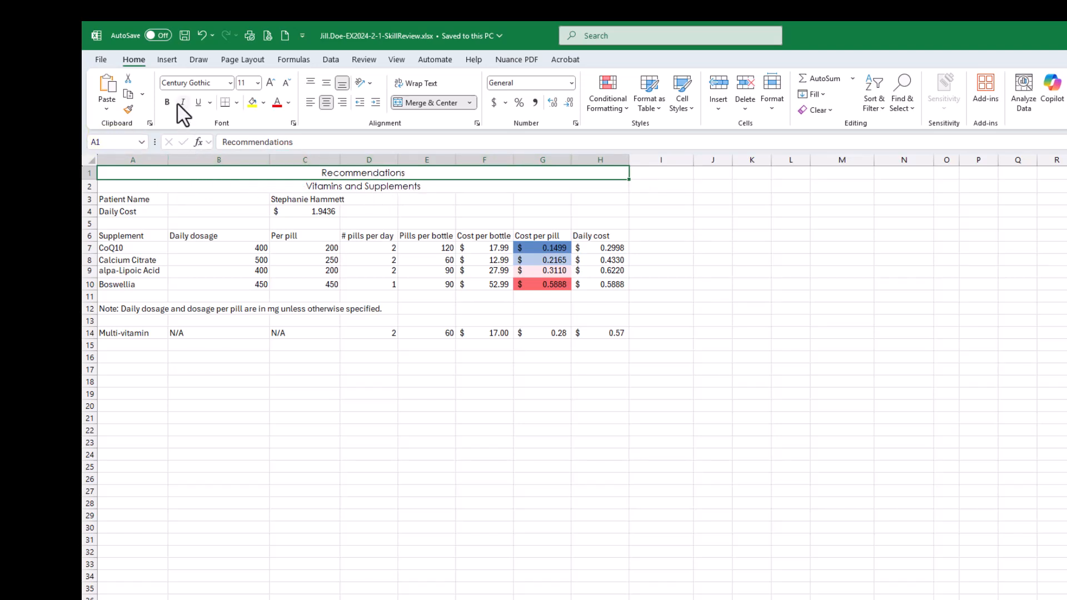
pyautogui.click(681, 105)
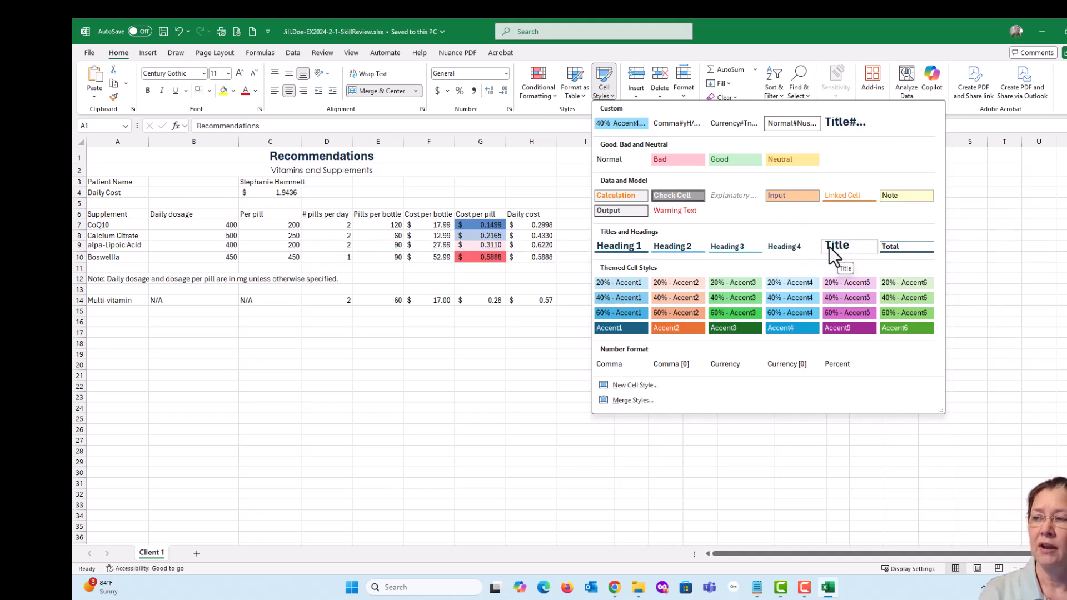
pyautogui.click(837, 246)
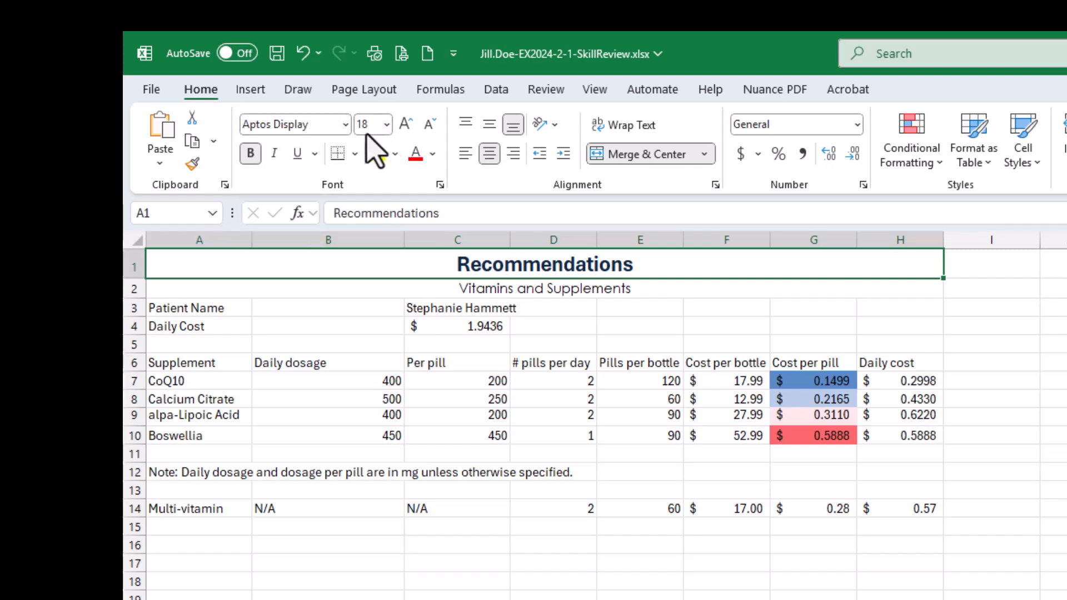
pyautogui.click(516, 289)
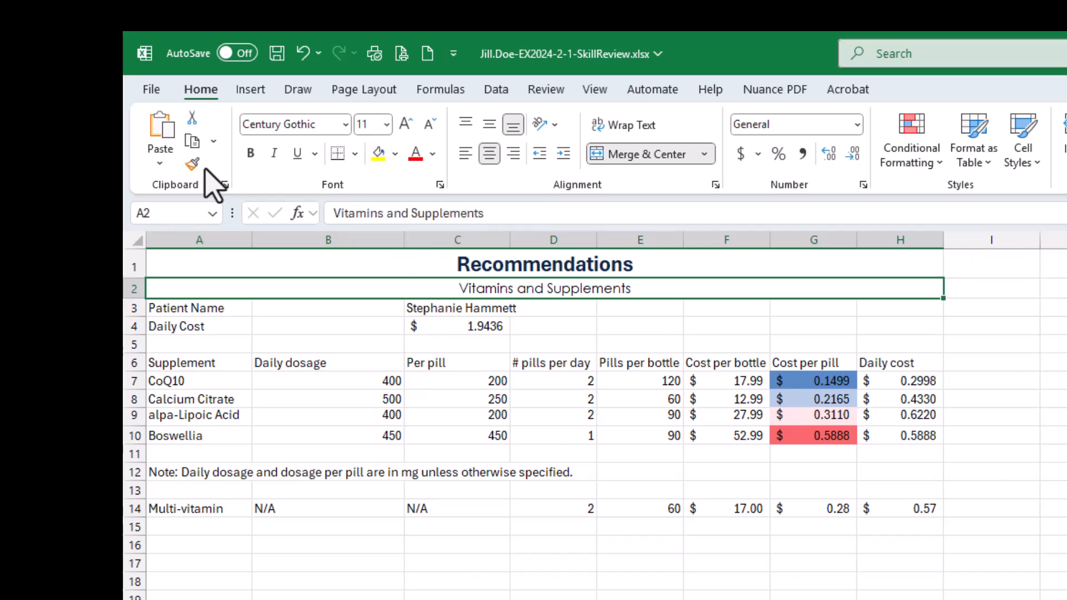
pyautogui.click(276, 54)
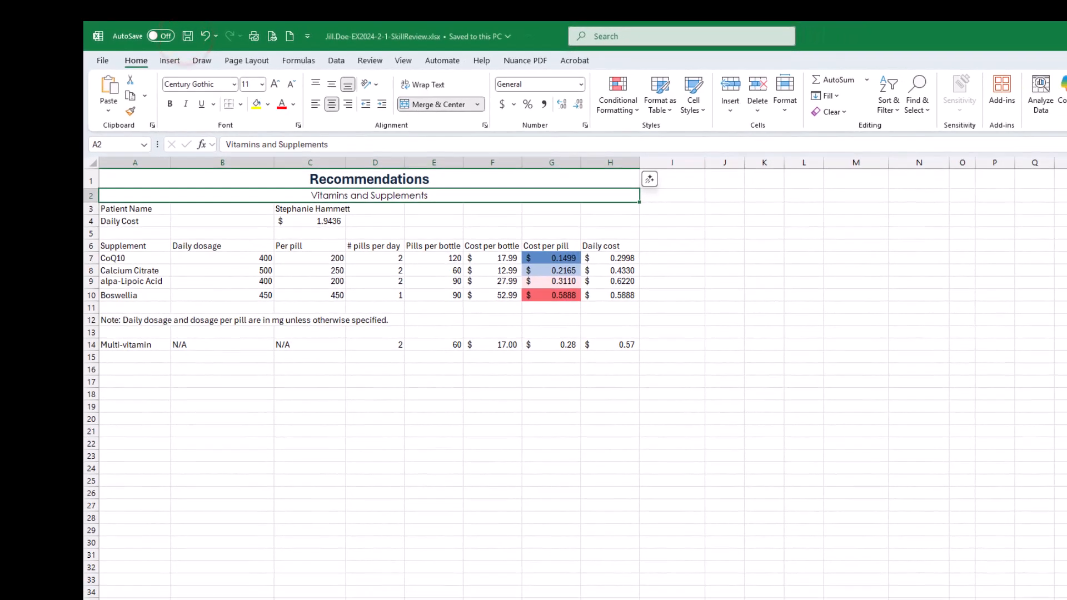
# - Bring back the SIMnet instructions and mark all three parts of step 4, applying the Title style, as completed
pyautogui.moveTo(1066, 211); pyautogui.dragTo(865, 101)
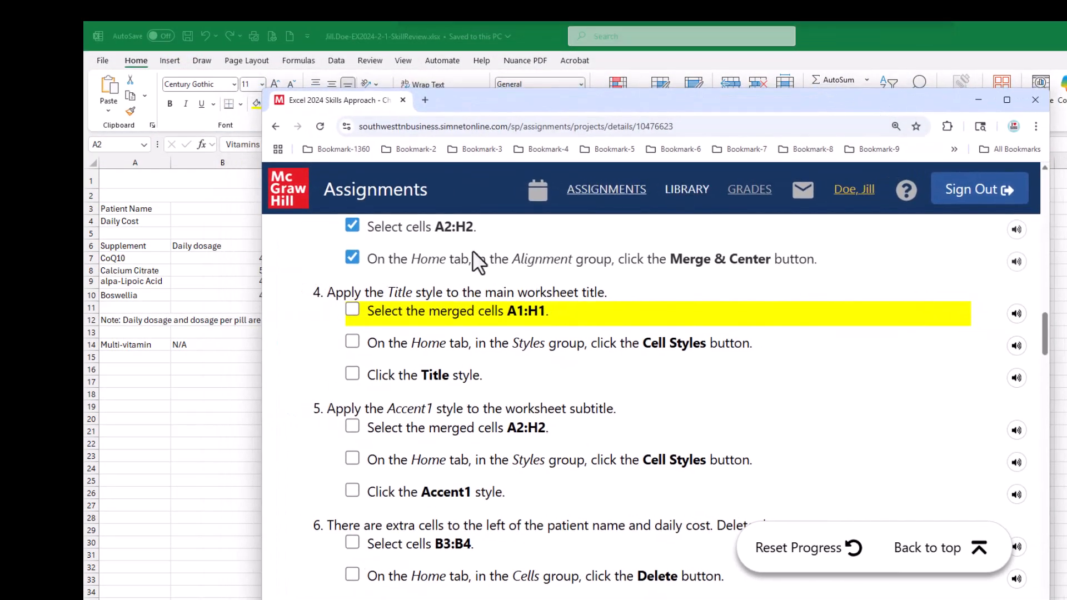
pyautogui.click(354, 308)
pyautogui.click(352, 339)
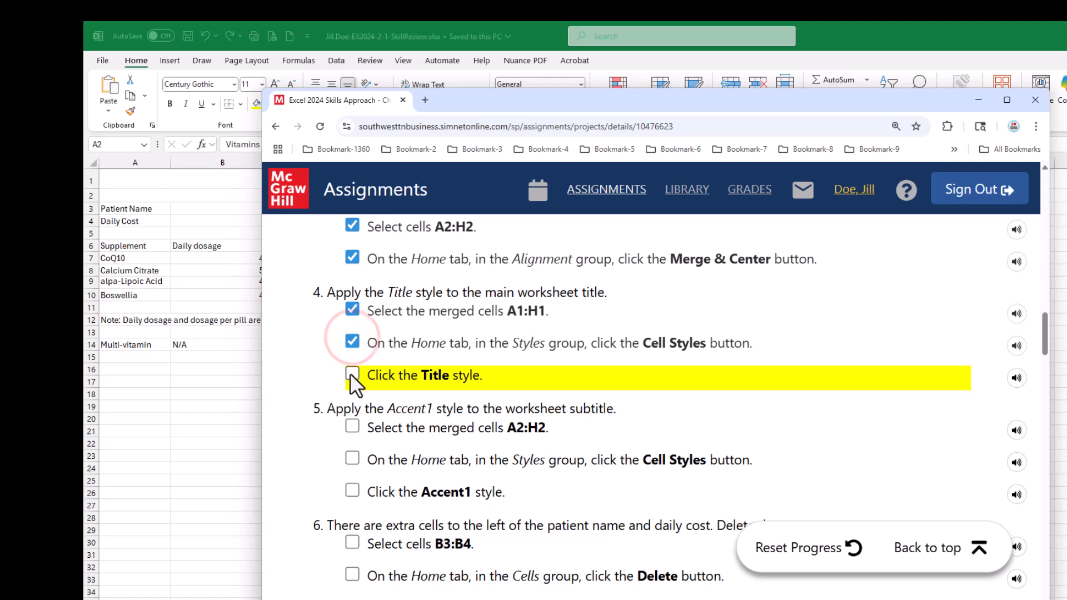
pyautogui.click(353, 374)
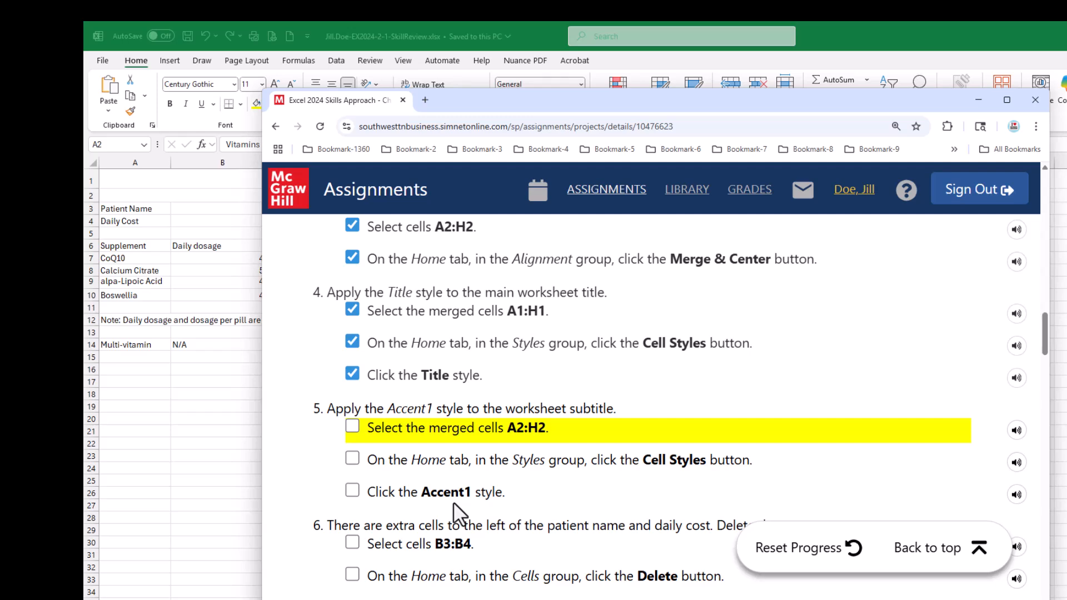
# - Return to the workbook, apply the Accent1 cell style to the merged subtitle in A2:H2, and save the workbook
pyautogui.moveTo(556, 99); pyautogui.dragTo(1066, 99)
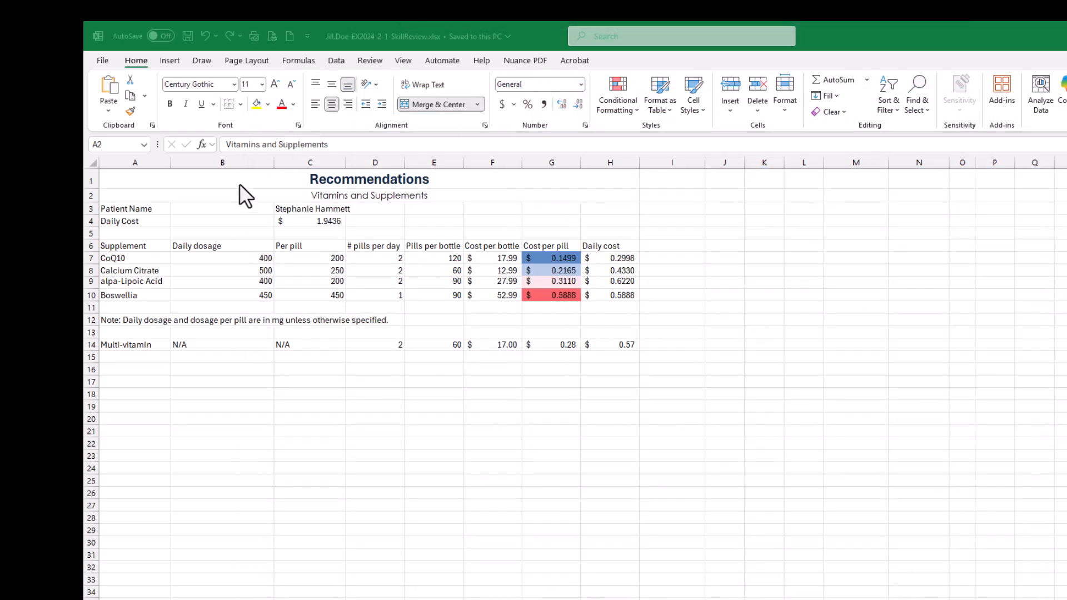
pyautogui.click(219, 195)
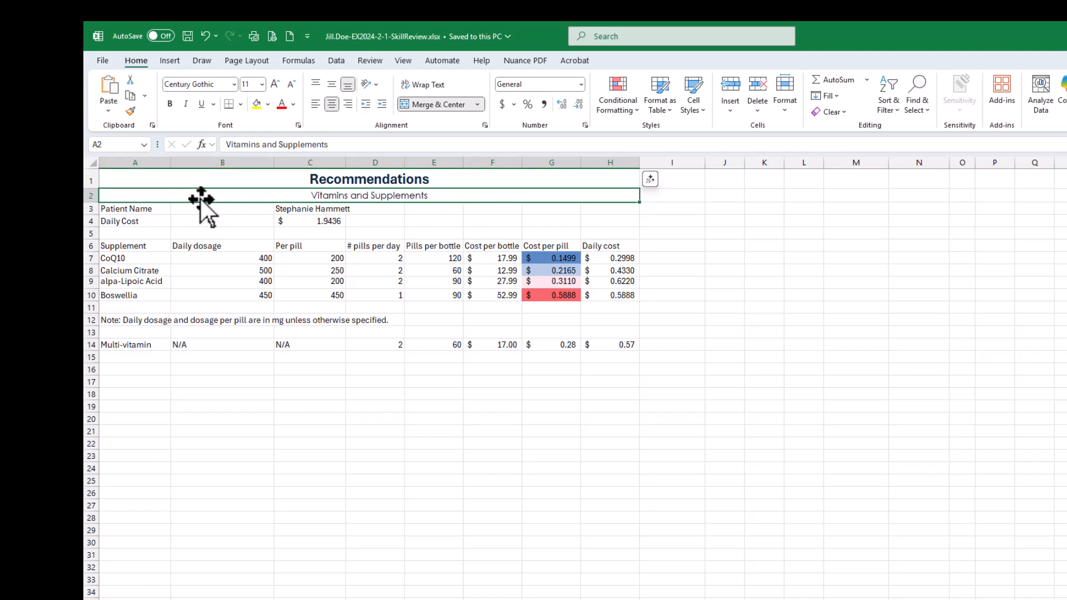
pyautogui.click(700, 106)
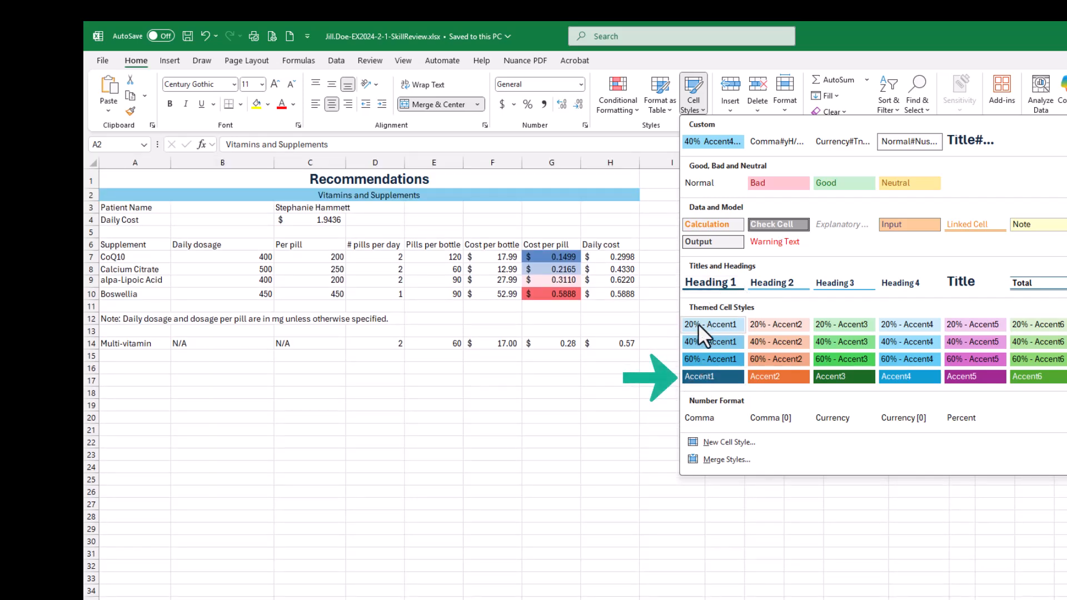
pyautogui.click(699, 377)
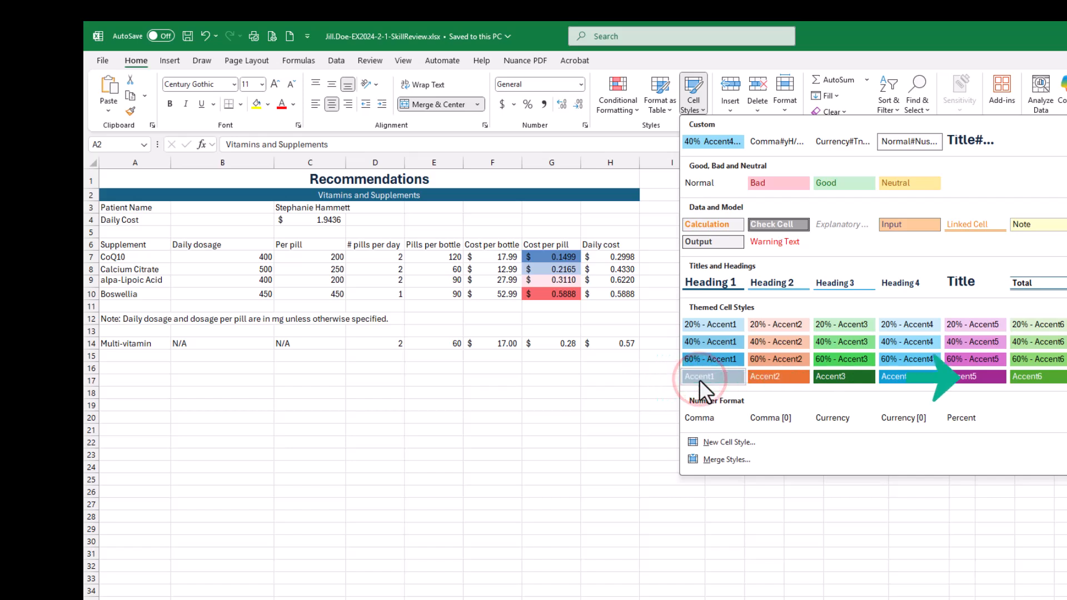
pyautogui.click(698, 379)
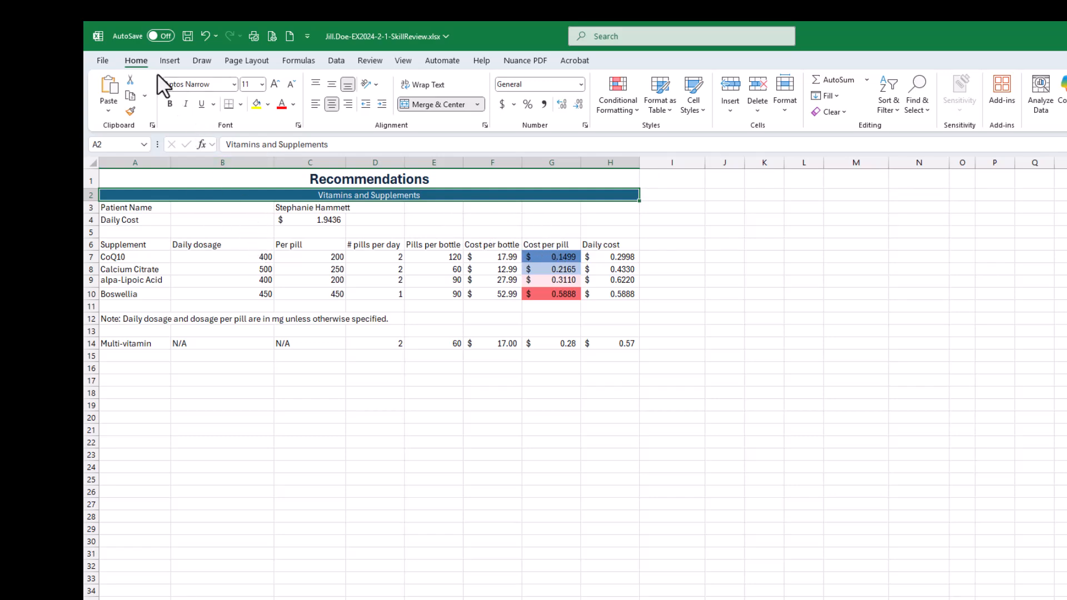
pyautogui.click(188, 36)
# - Bring back the SIMnet instructions and mark all three parts of step 5, applying the Accent1 style, as completed
pyautogui.moveTo(1066, 192); pyautogui.dragTo(748, 86)
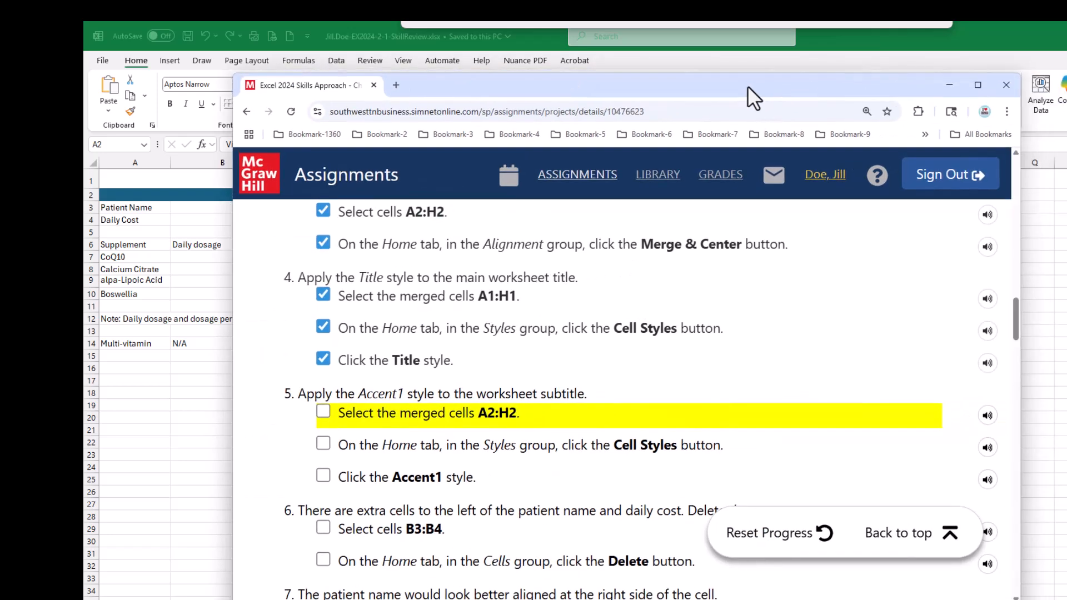
pyautogui.click(320, 410)
pyautogui.click(323, 445)
pyautogui.click(324, 476)
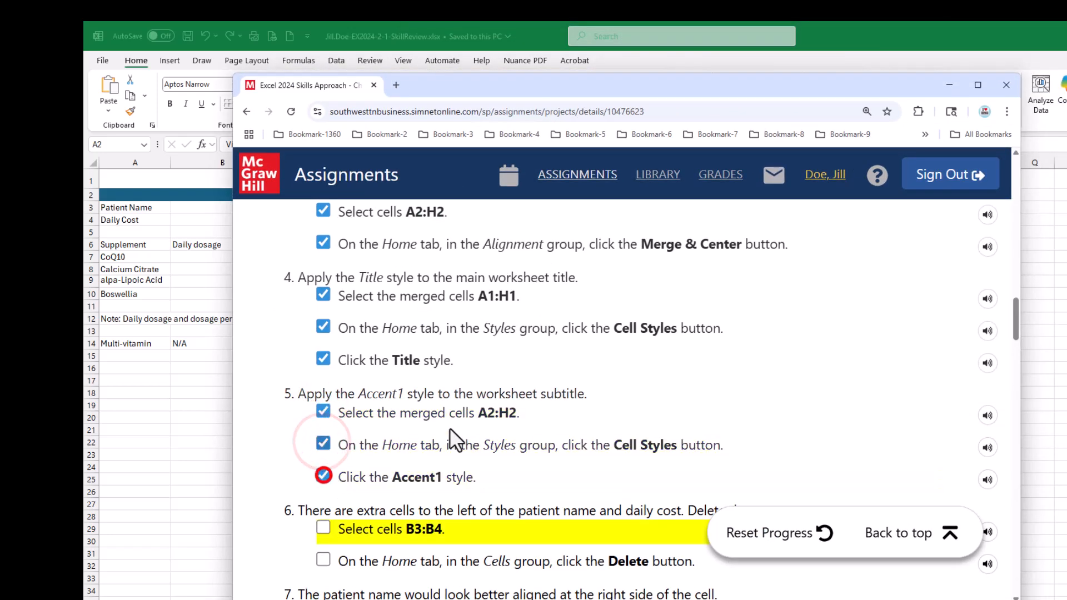
pyautogui.scroll(-4, 462, 422)
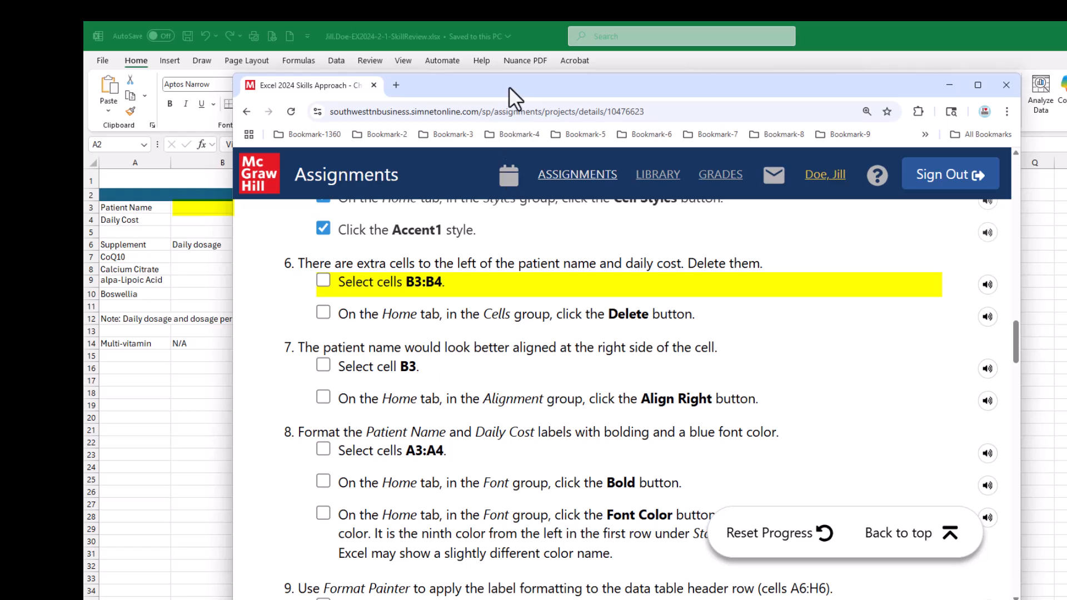
# - Move the instructions aside and review the Delete options for cells, rows, columns and sheets without choosing one
pyautogui.moveTo(509, 85); pyautogui.dragTo(664, 94)
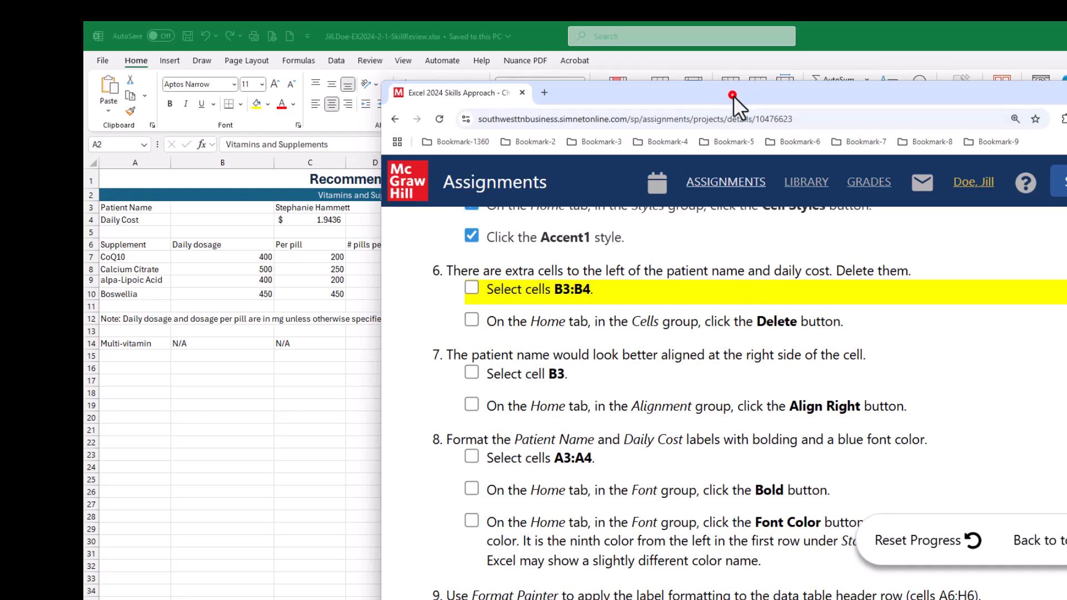
pyautogui.moveTo(732, 95); pyautogui.dragTo(1066, 167)
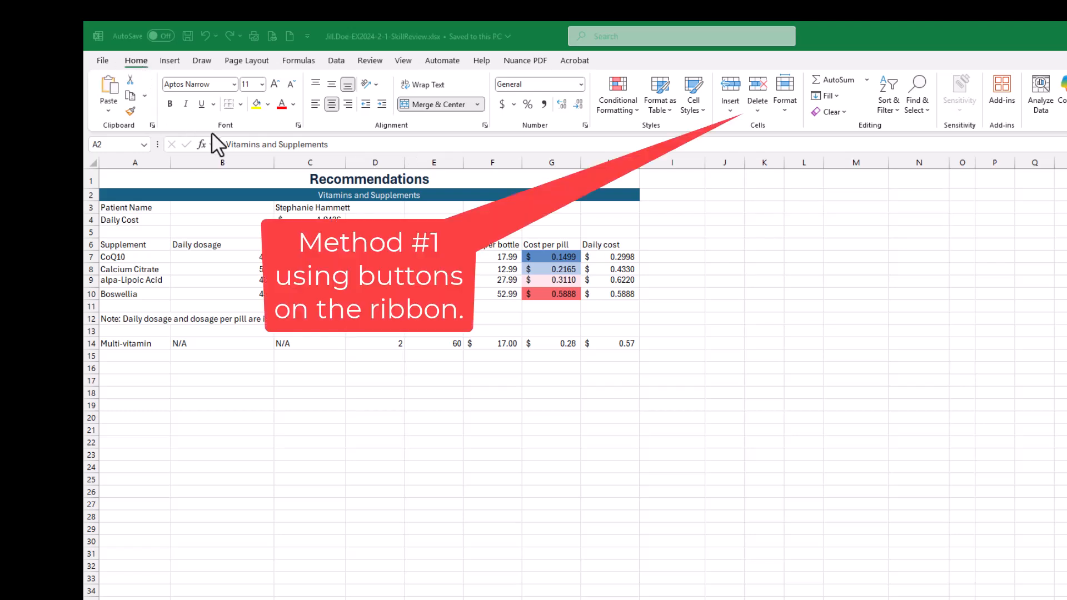
pyautogui.click(757, 111)
pyautogui.click(757, 112)
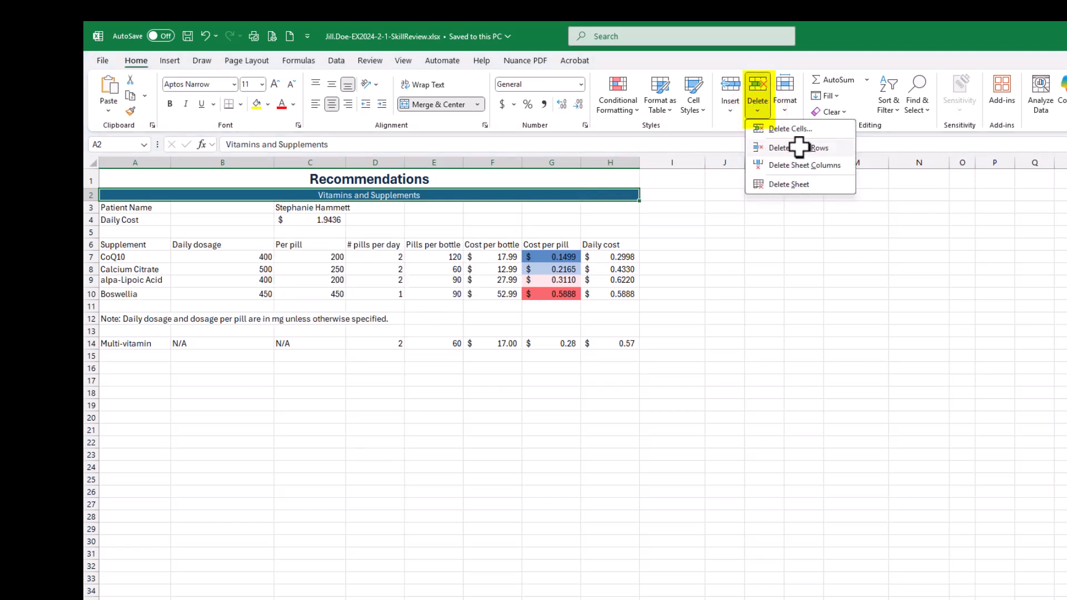
pyautogui.click(841, 38)
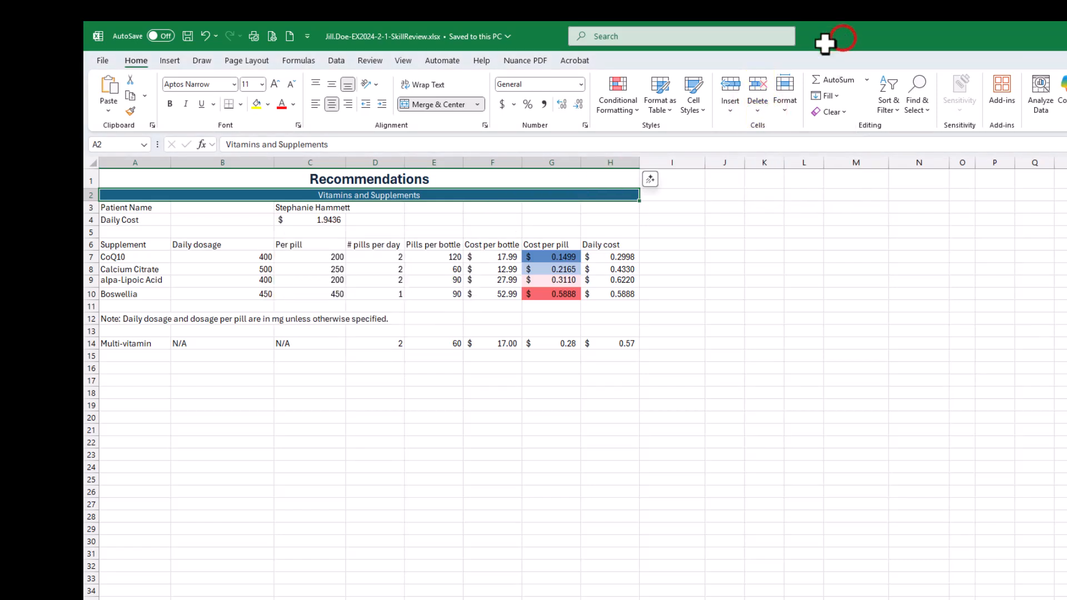
pyautogui.click(199, 206)
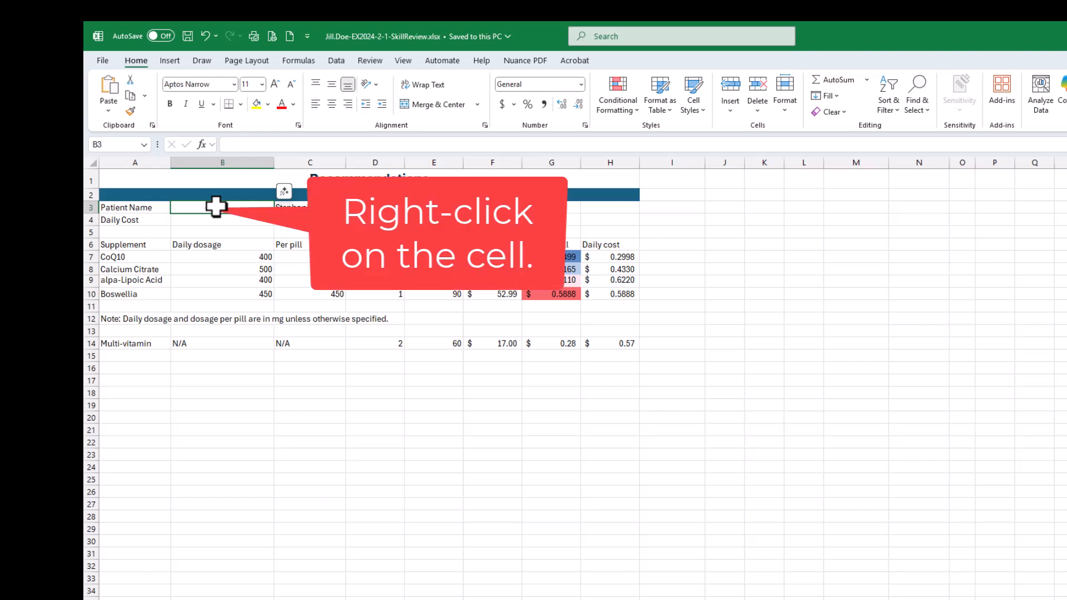
pyautogui.rightClick(216, 207)
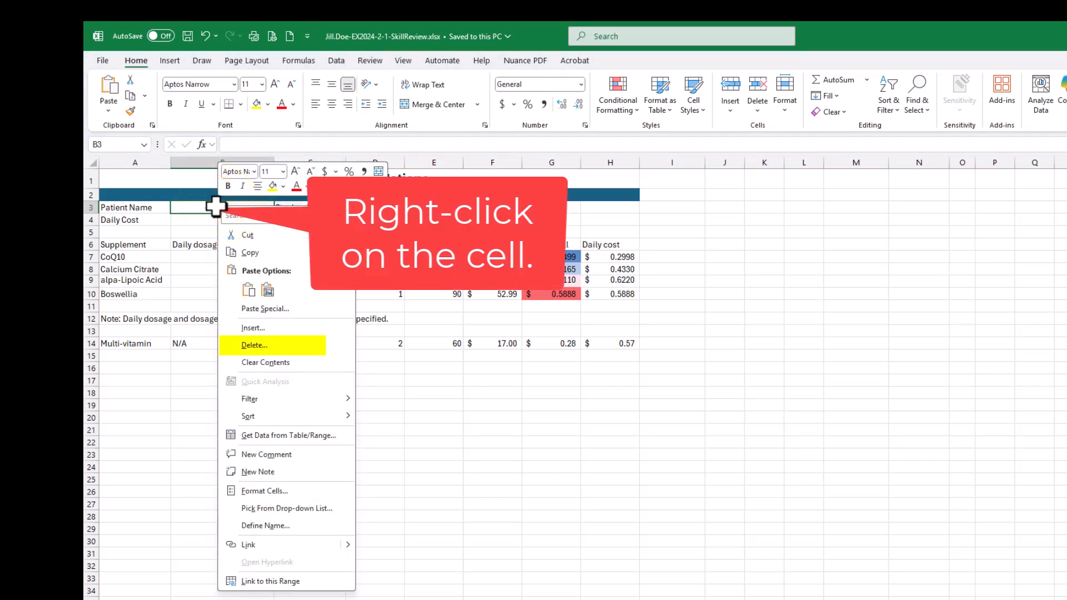
pyautogui.click(167, 410)
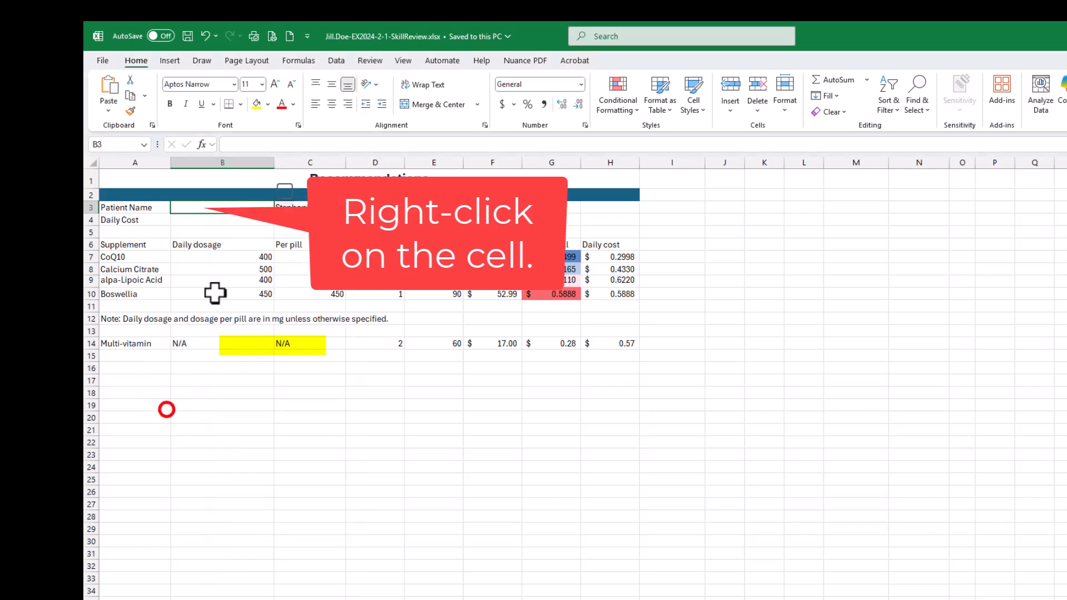
pyautogui.rightClick(214, 205)
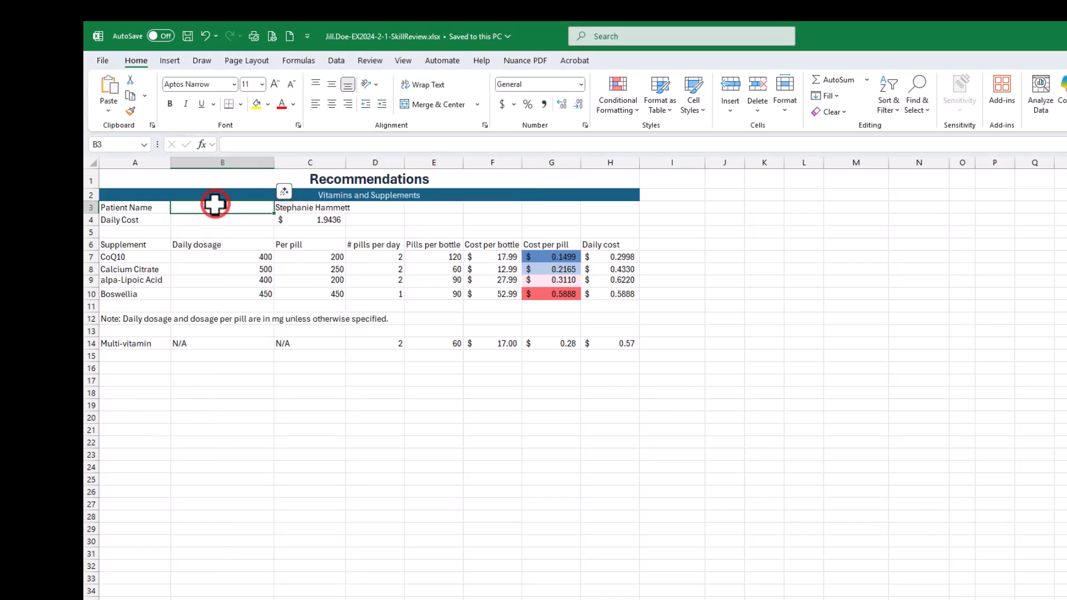
pyautogui.rightClick(540, 222)
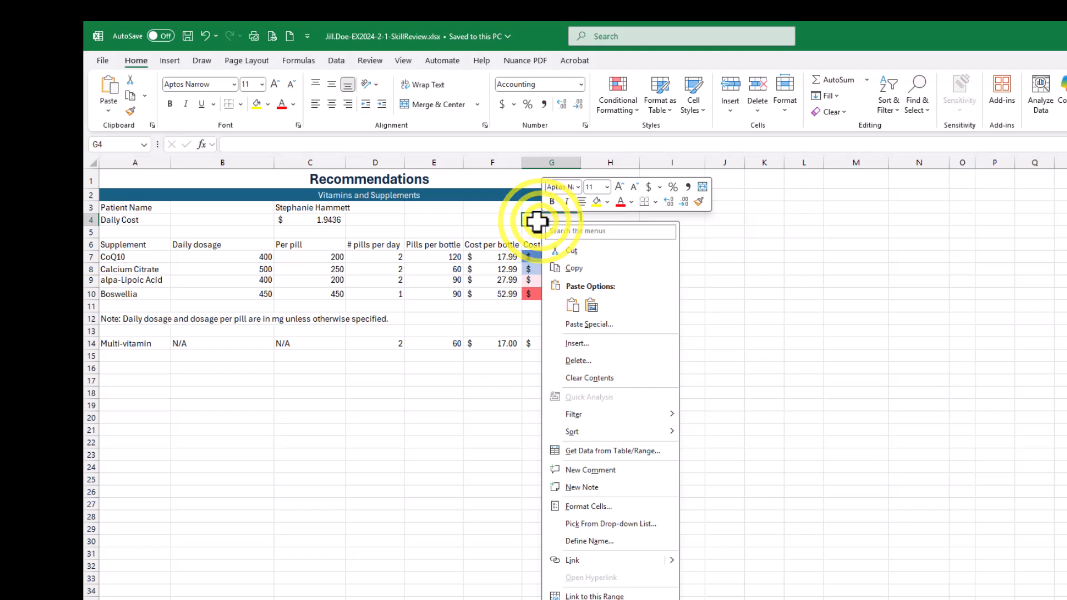
pyautogui.press('Escape')
# - Delete the empty cell B3 beside the patient name label, shifting the remaining cells left
pyautogui.click(214, 209)
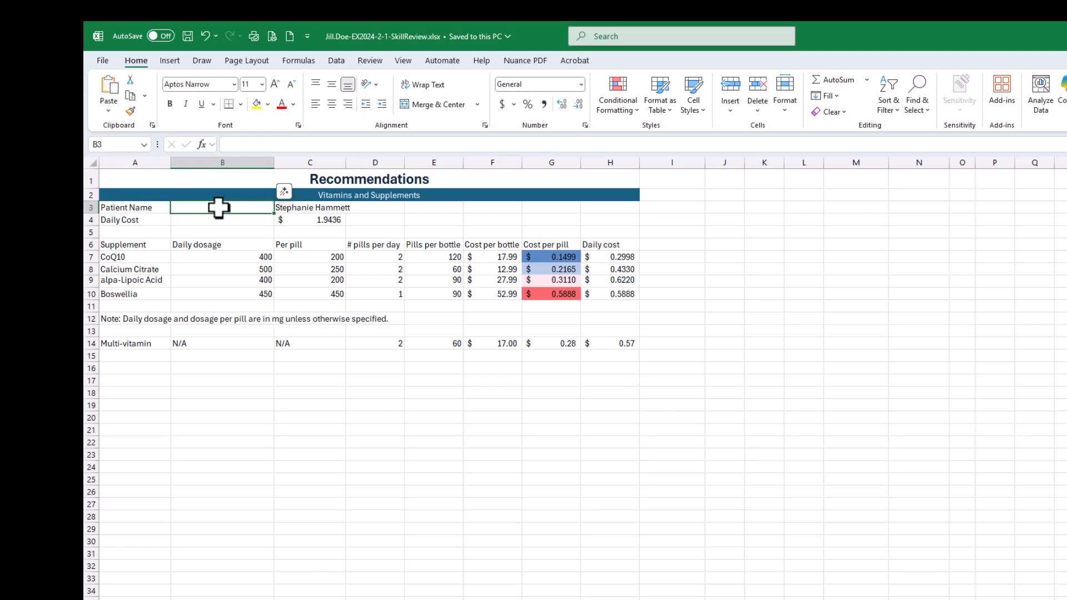
pyautogui.rightClick(219, 209)
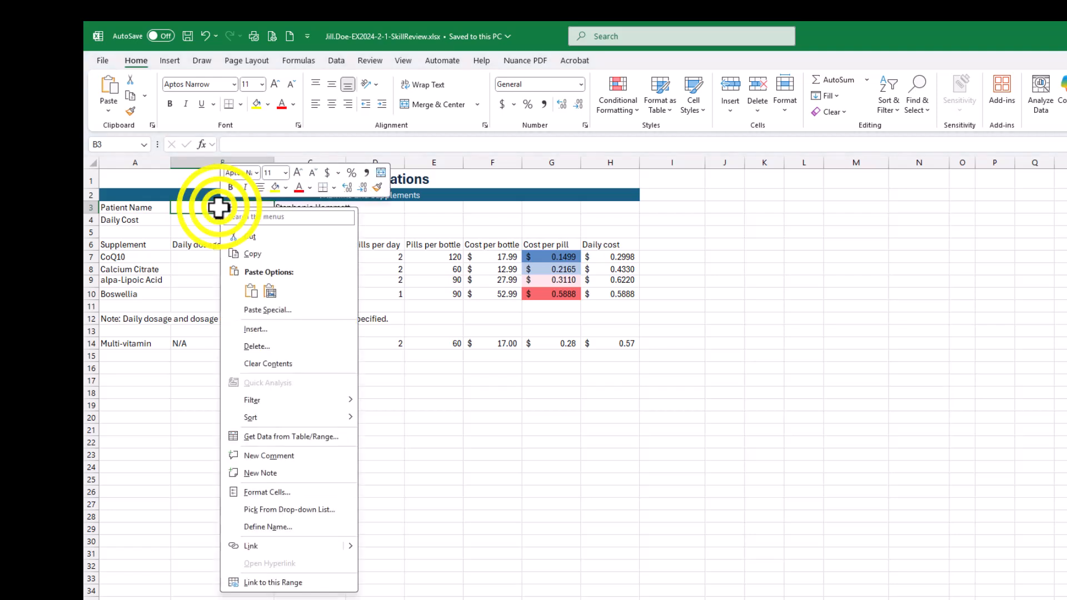
pyautogui.click(250, 346)
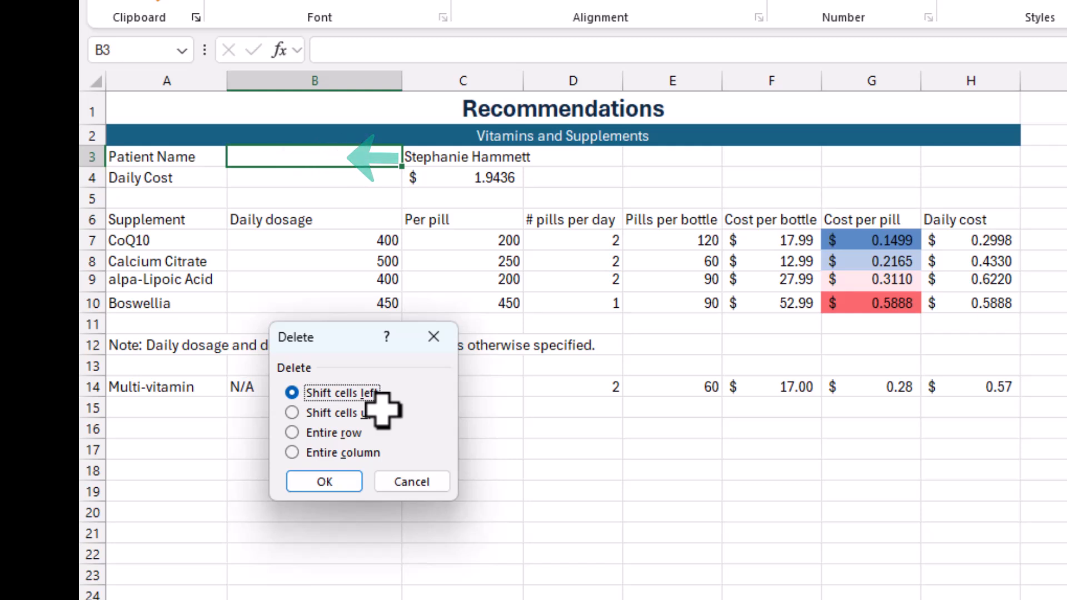
pyautogui.click(325, 482)
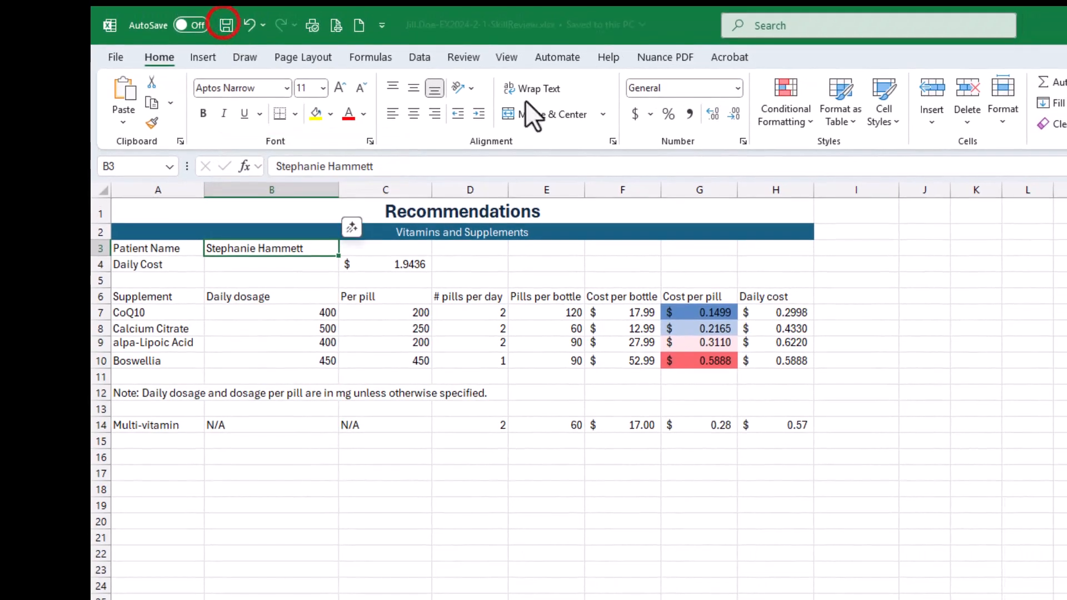
# - Bring back the SIMnet instructions, mark both parts of step 6 as completed, and return to the workbook
pyautogui.moveTo(1066, 186); pyautogui.dragTo(992, 76)
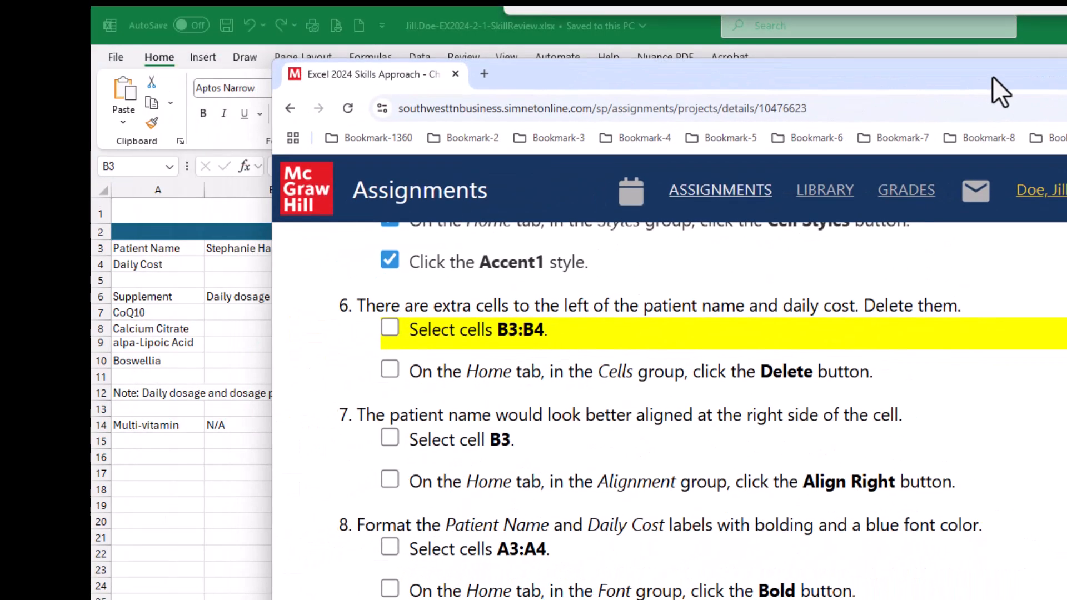
pyautogui.click(390, 328)
pyautogui.click(390, 370)
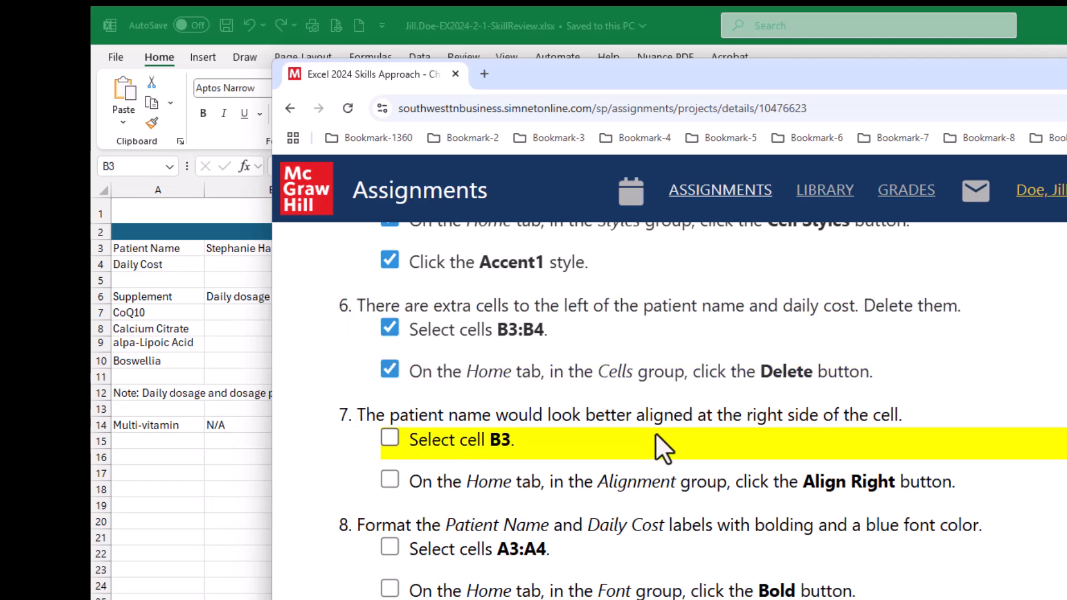
pyautogui.moveTo(637, 75); pyautogui.dragTo(846, 81)
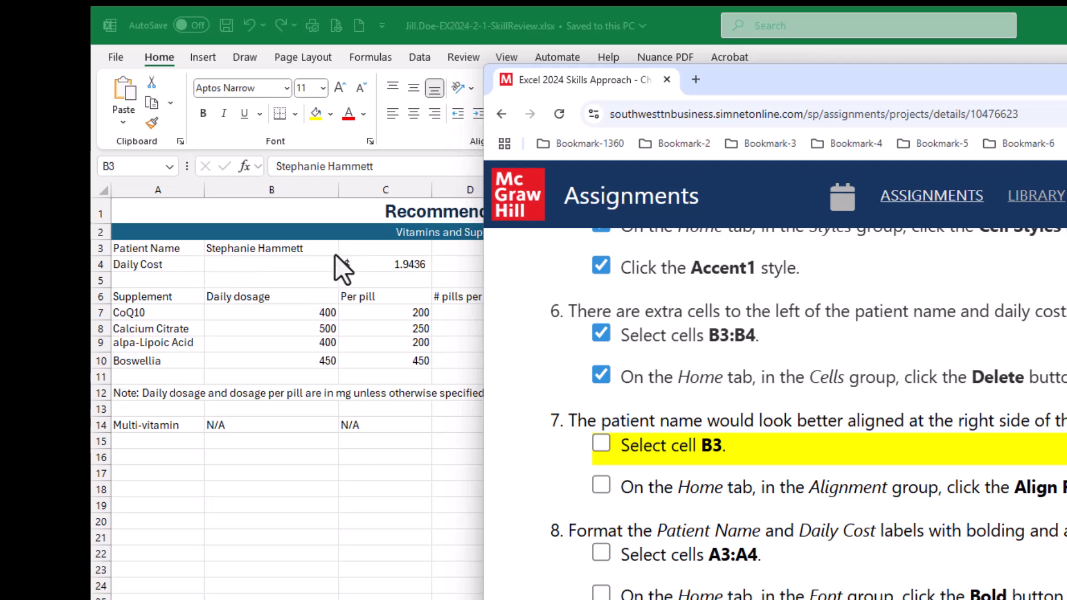
pyautogui.click(792, 77)
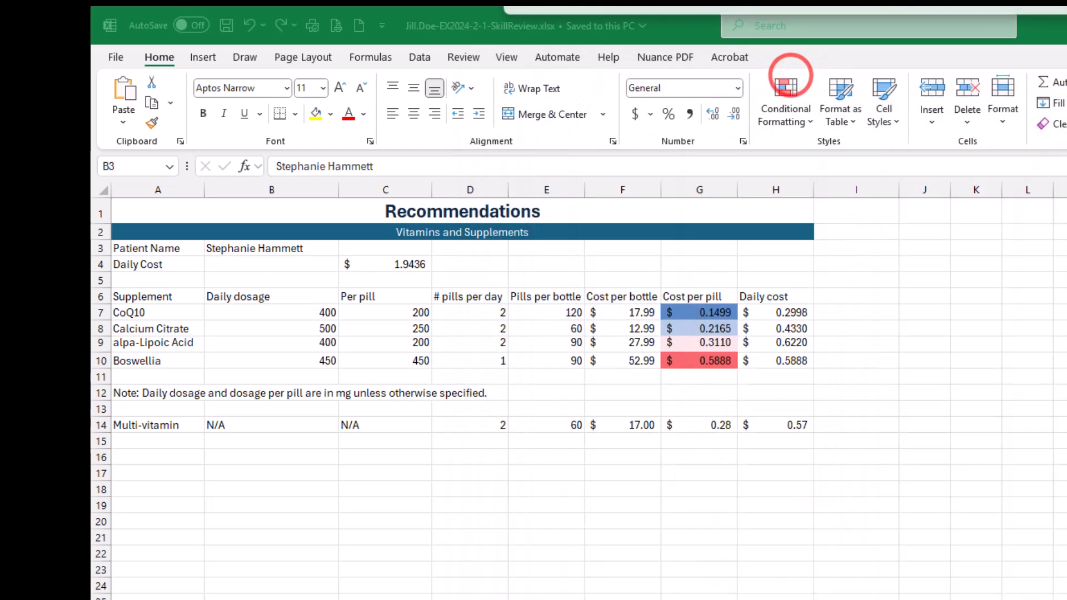
# - Try a much taller row 3 to show the vertical alignment of the patient name, and undo the height change
pyautogui.click(270, 248)
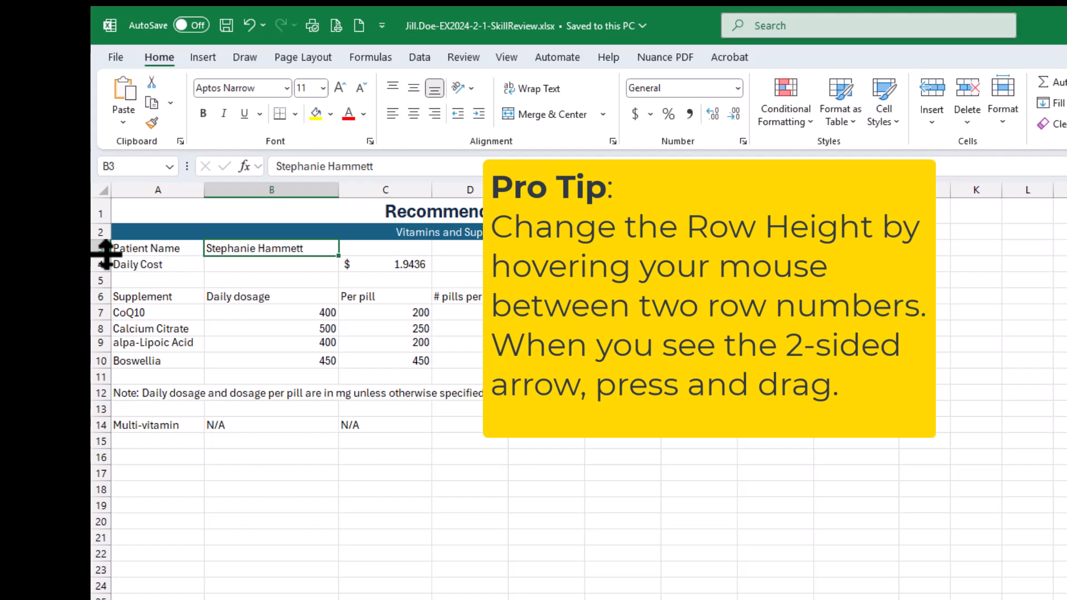
pyautogui.moveTo(105, 256); pyautogui.dragTo(102, 319)
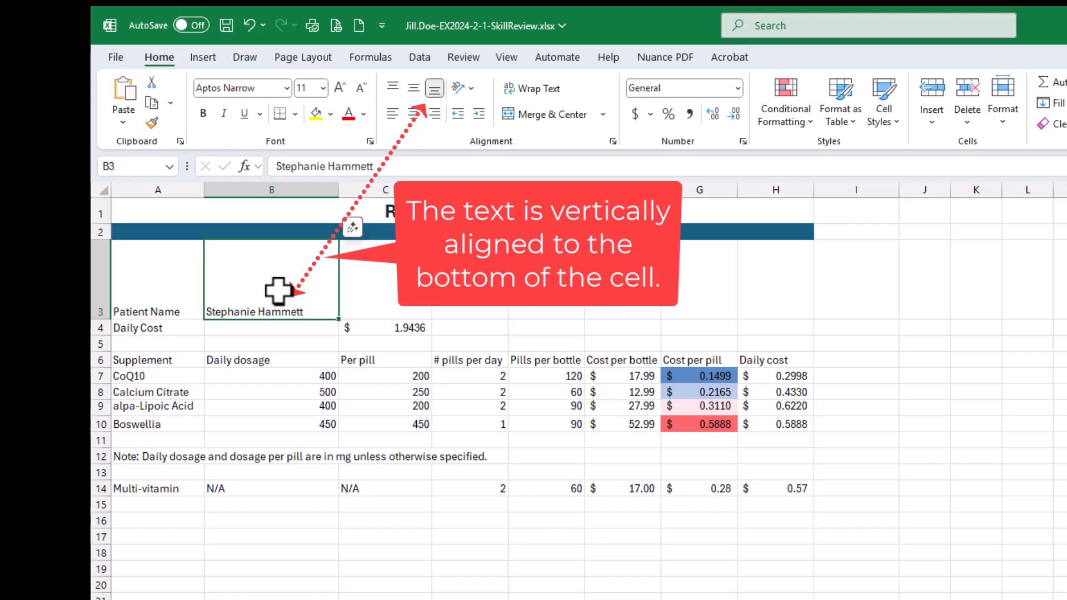
pyautogui.hotkey('ctrl', 'z')
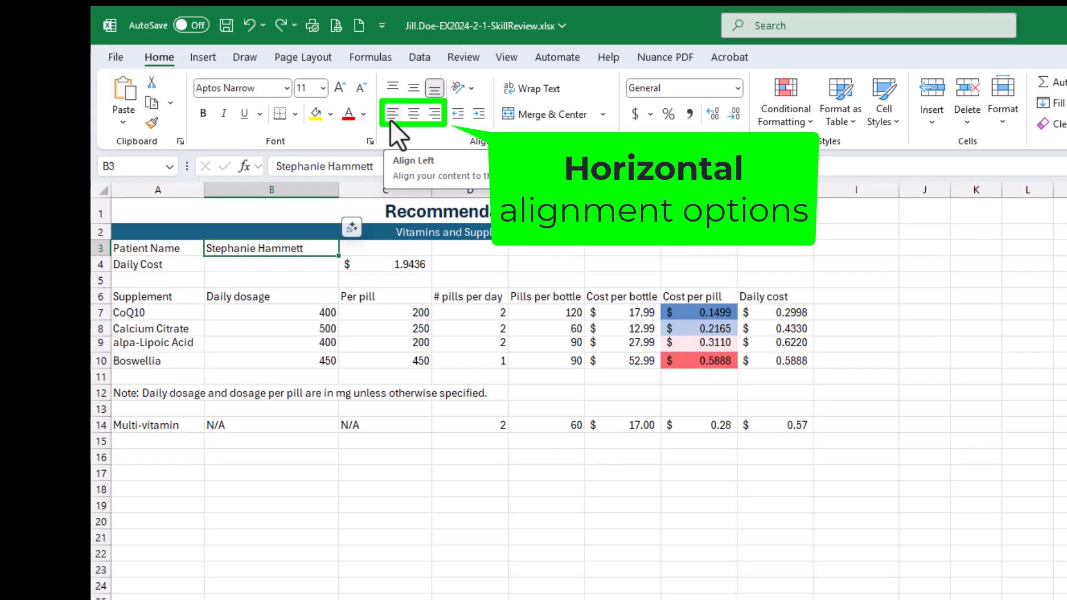
# - Right-align the patient name in cell B3 and save the workbook
pyautogui.click(437, 121)
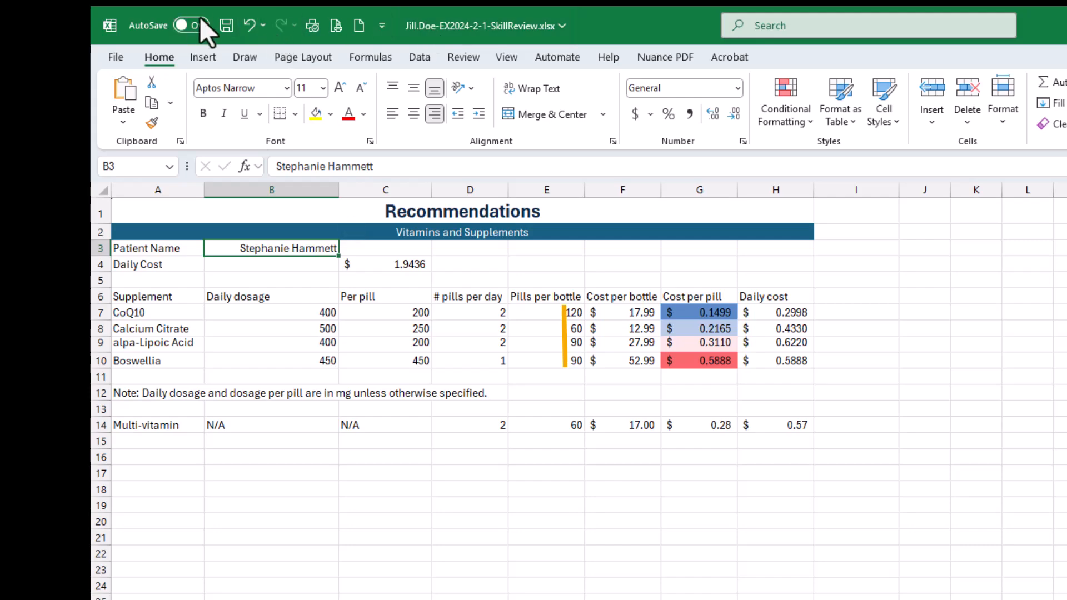
pyautogui.click(225, 23)
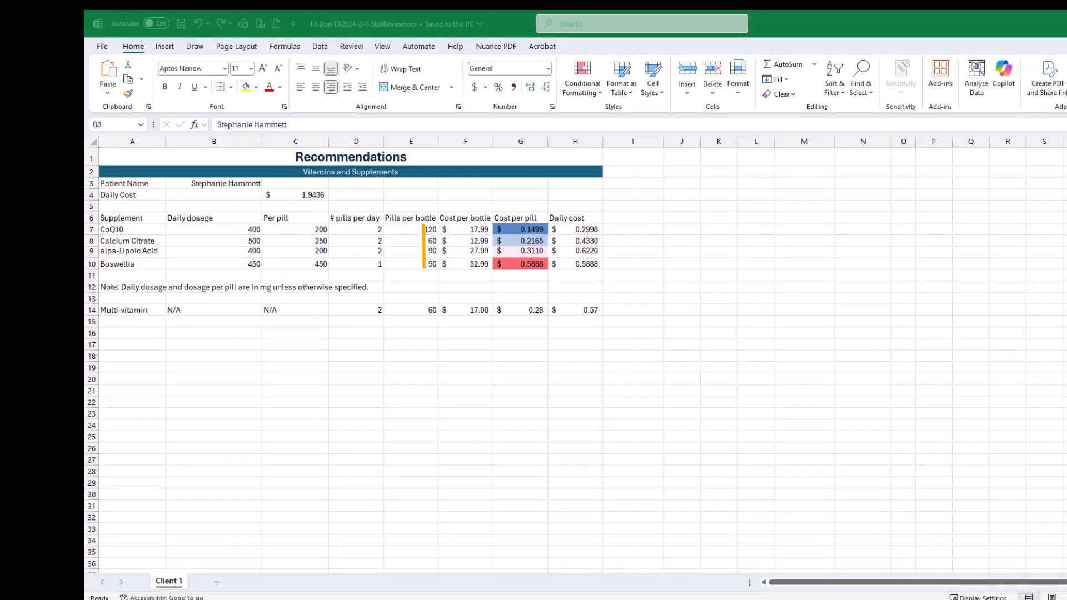
# - Bring back the SIMnet instructions and mark both parts of step 7, right-aligning the patient name, as completed
pyautogui.moveTo(537, 598); pyautogui.dragTo(539, 80)
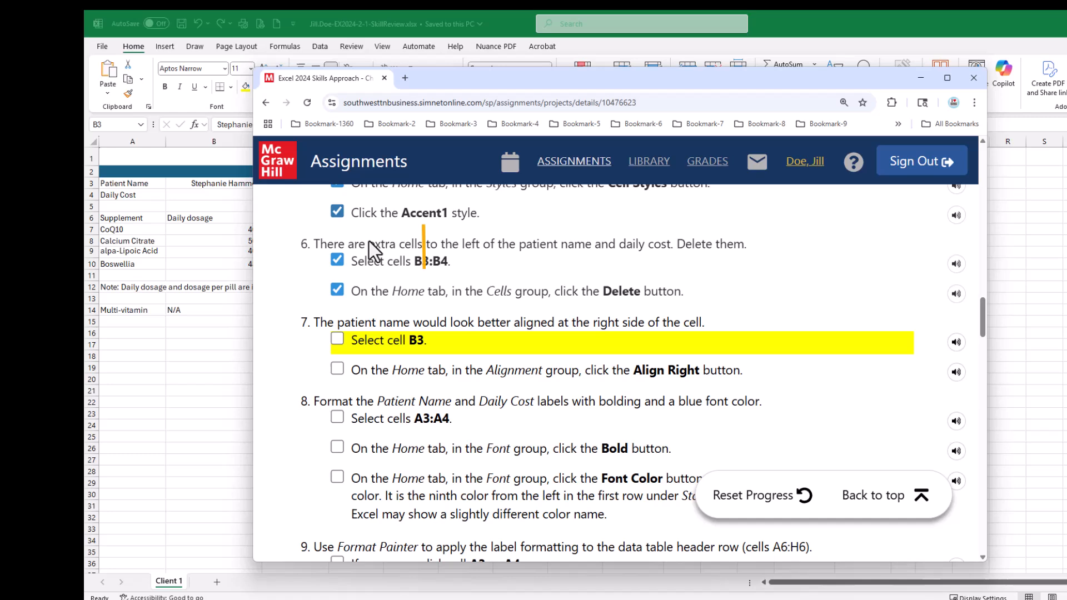
pyautogui.click(337, 339)
pyautogui.click(337, 369)
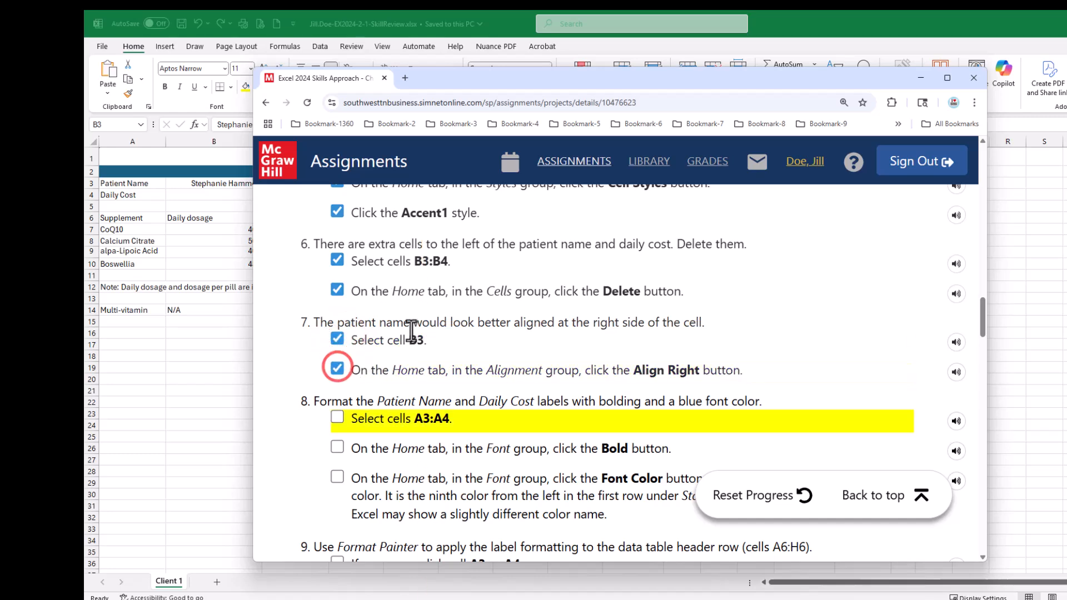
pyautogui.scroll(-2, 417, 328)
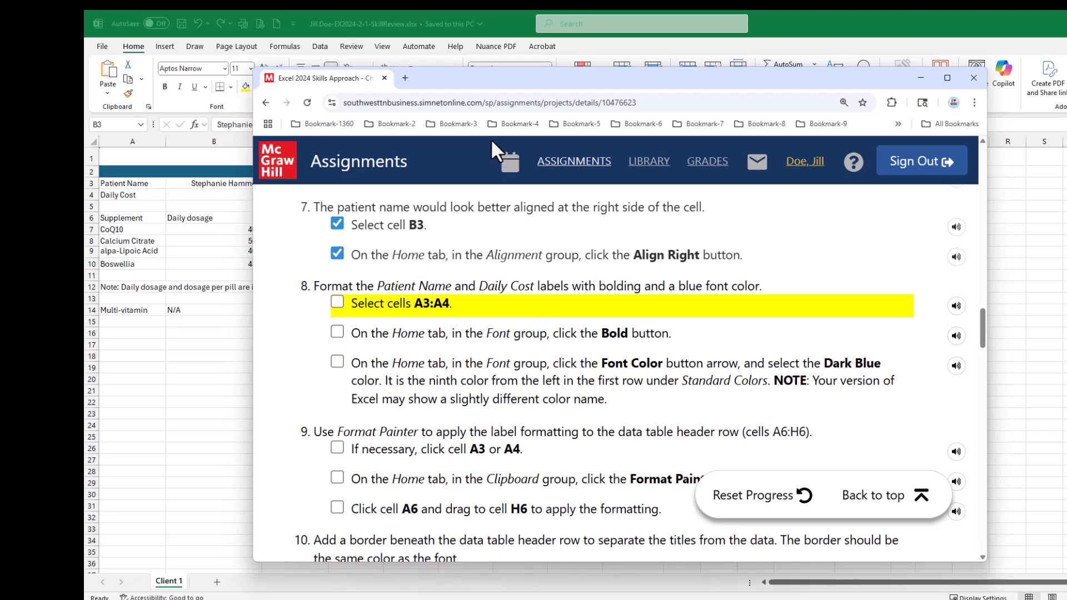
# - Return to the workbook and format the Patient Name and Daily Cost labels in A3:A4 as bold with the standard Dark Blue font color
pyautogui.moveTo(466, 81); pyautogui.dragTo(1066, 139)
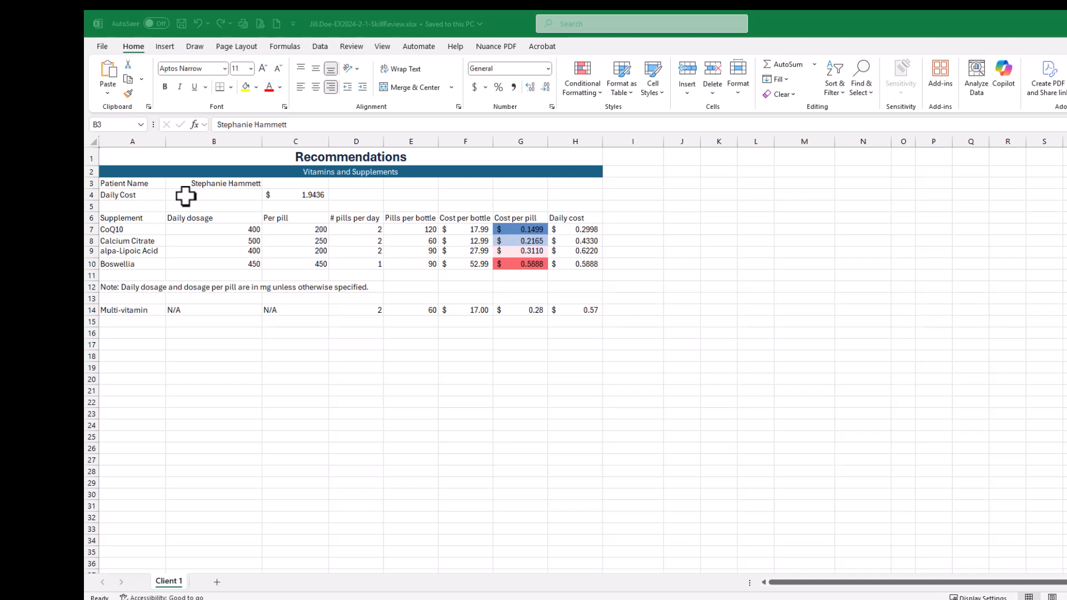
pyautogui.click(125, 186)
pyautogui.moveTo(125, 186); pyautogui.dragTo(121, 195)
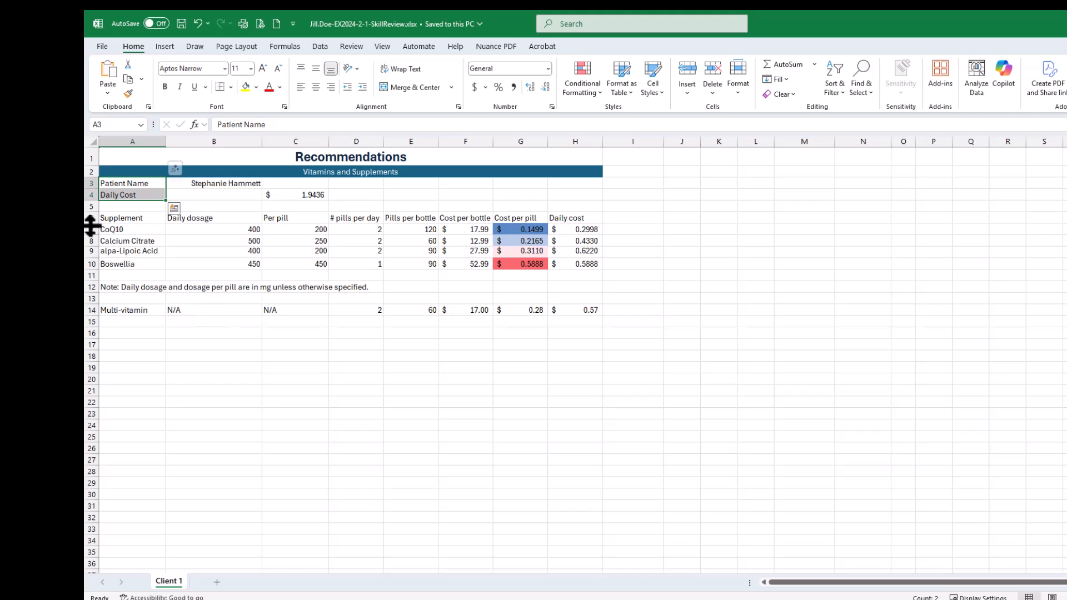
pyautogui.click(166, 90)
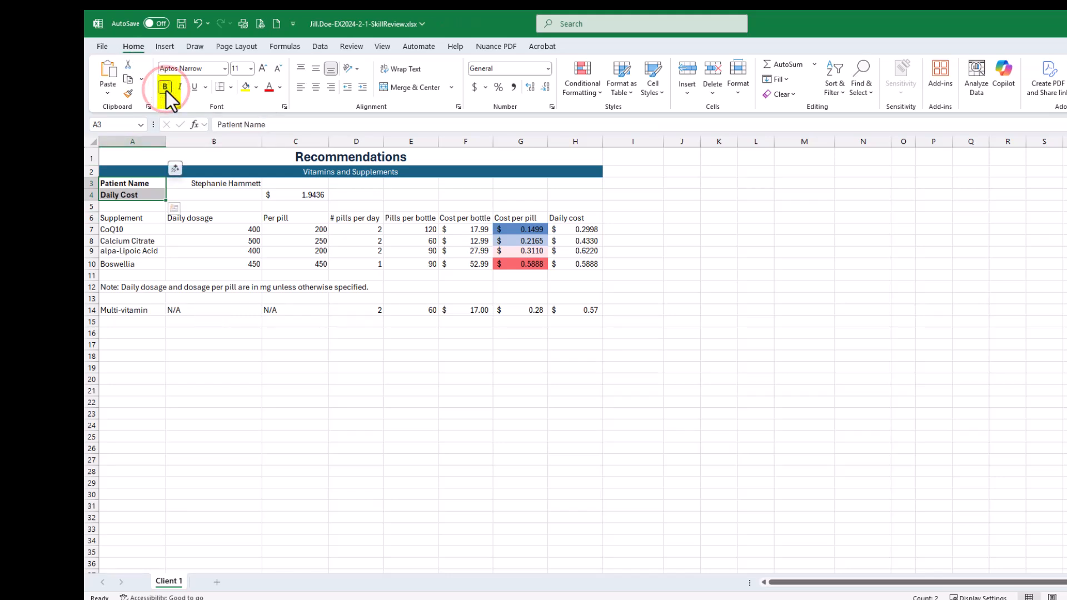
pyautogui.click(281, 88)
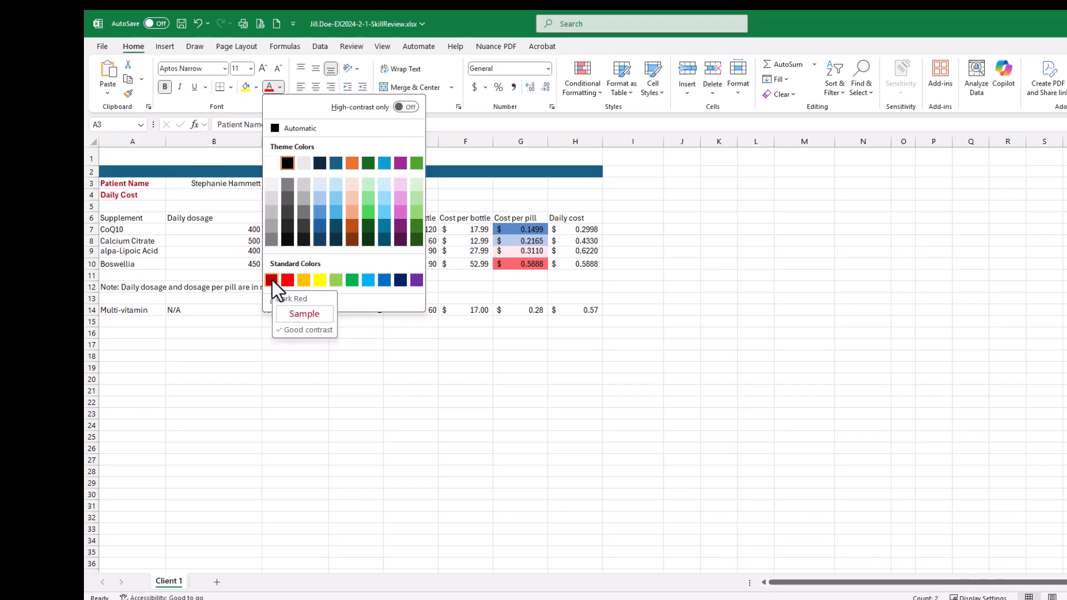
pyautogui.click(399, 280)
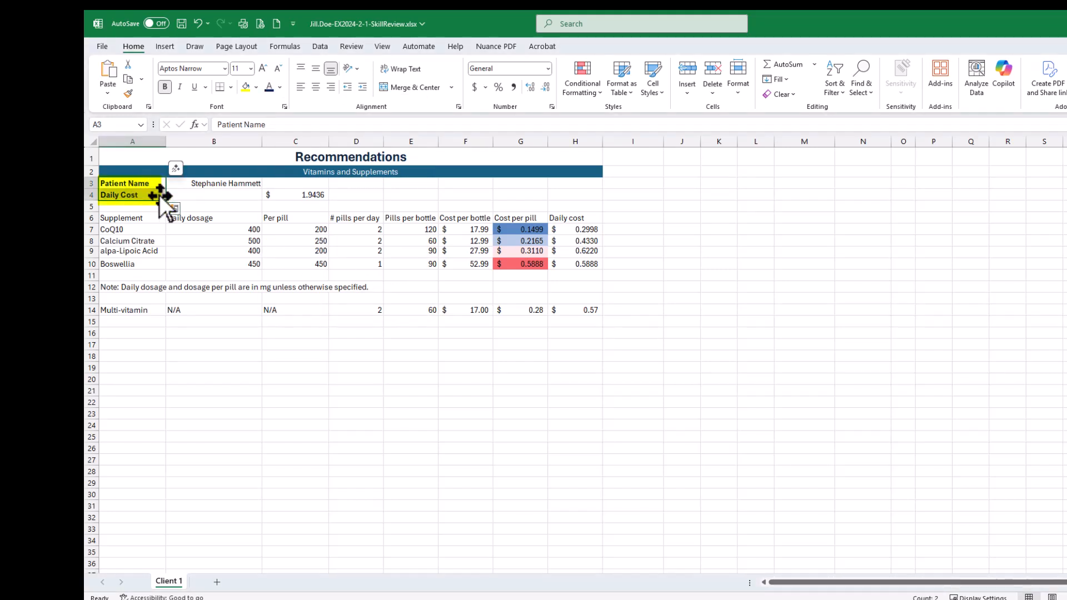
pyautogui.click(189, 195)
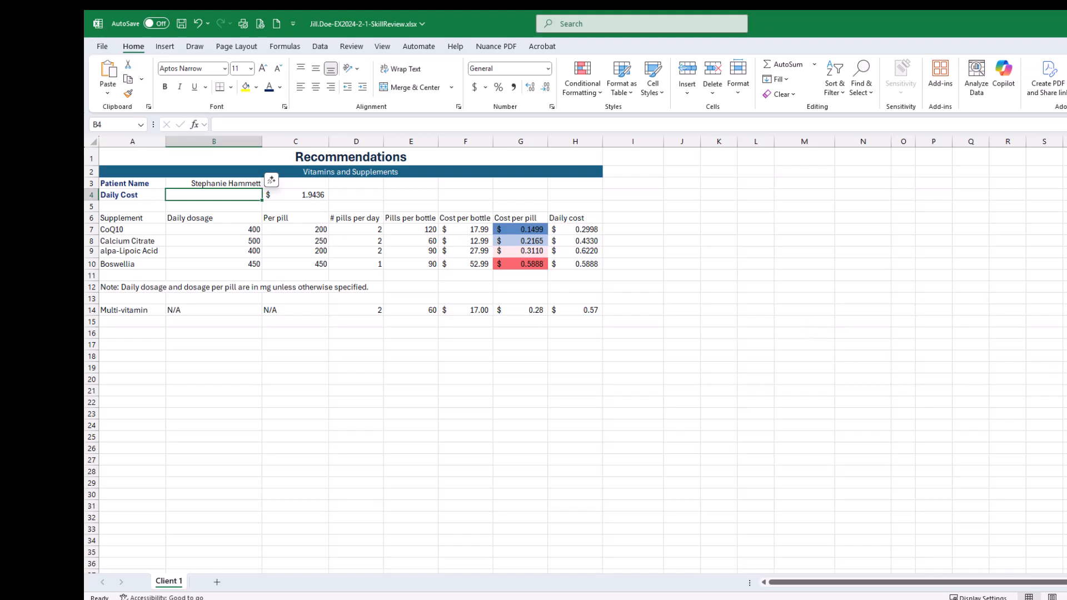
# - Bring back the SIMnet instructions and mark all three parts of step 8, bolding and coloring the labels, as completed
pyautogui.moveTo(1066, 167); pyautogui.dragTo(802, 53)
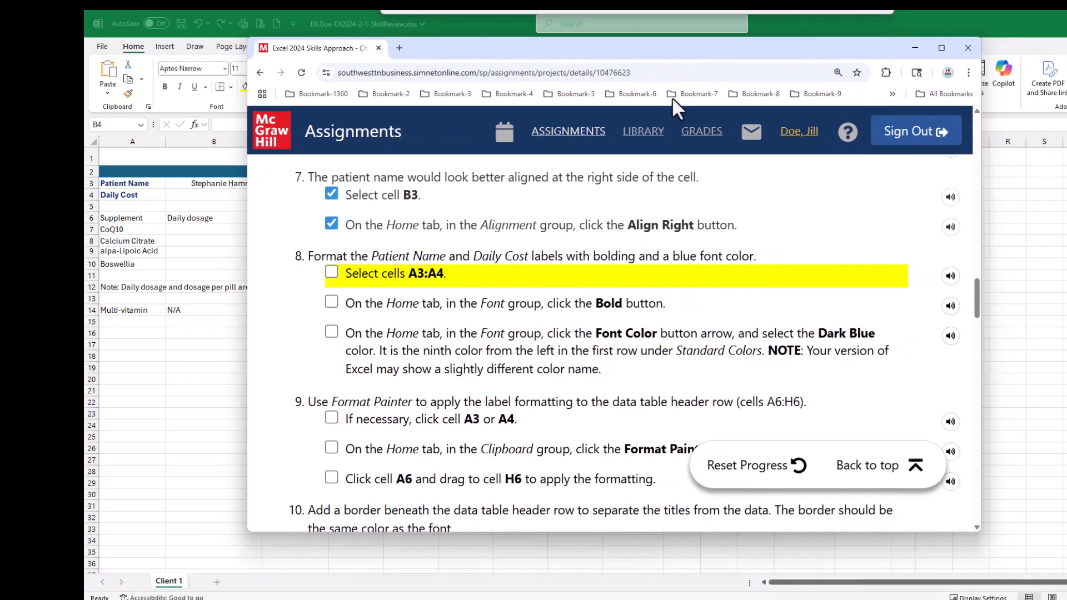
pyautogui.click(331, 271)
pyautogui.click(331, 301)
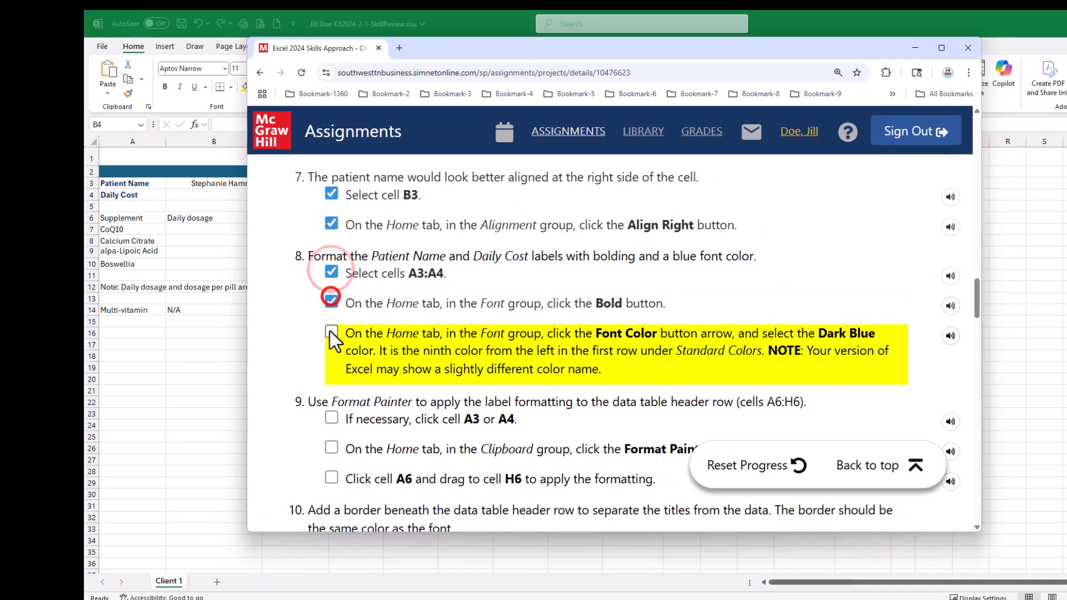
pyautogui.click(331, 332)
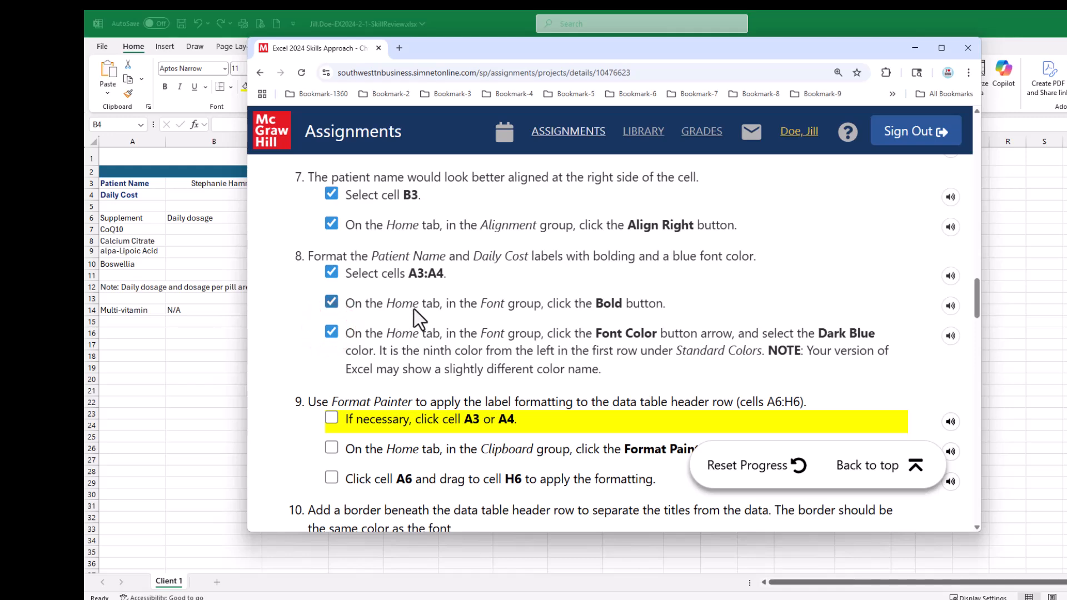
pyautogui.scroll(-3, 416, 312)
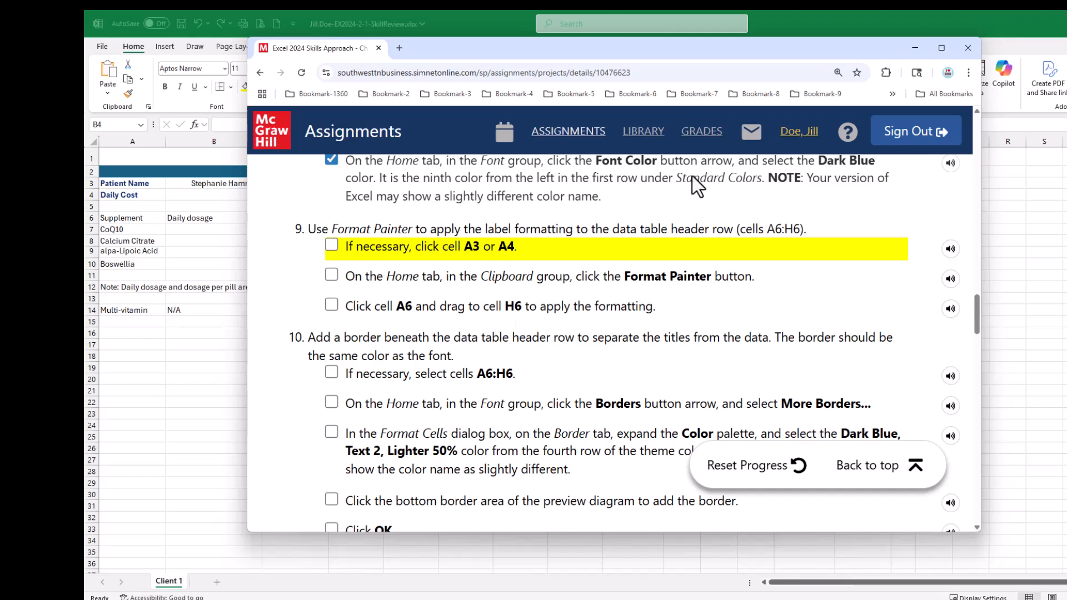
# - Return to the workbook and copy the Patient Name label's formatting from cell A3 to header row A6:H6 with Format Painter
pyautogui.moveTo(622, 52); pyautogui.dragTo(1066, 194)
pyautogui.click(621, 52)
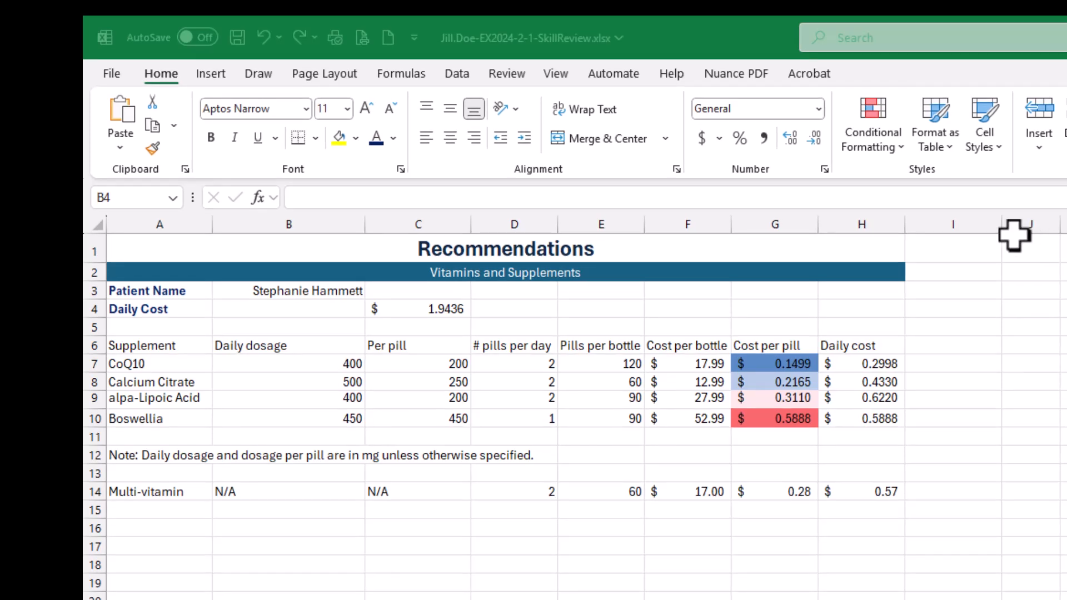
pyautogui.click(146, 291)
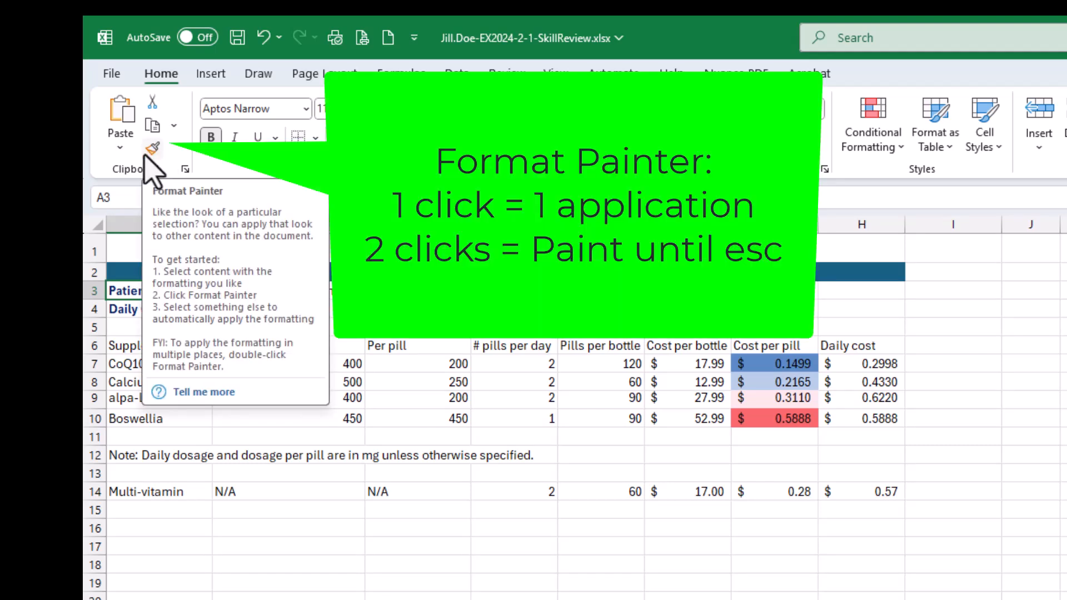
pyautogui.click(145, 154)
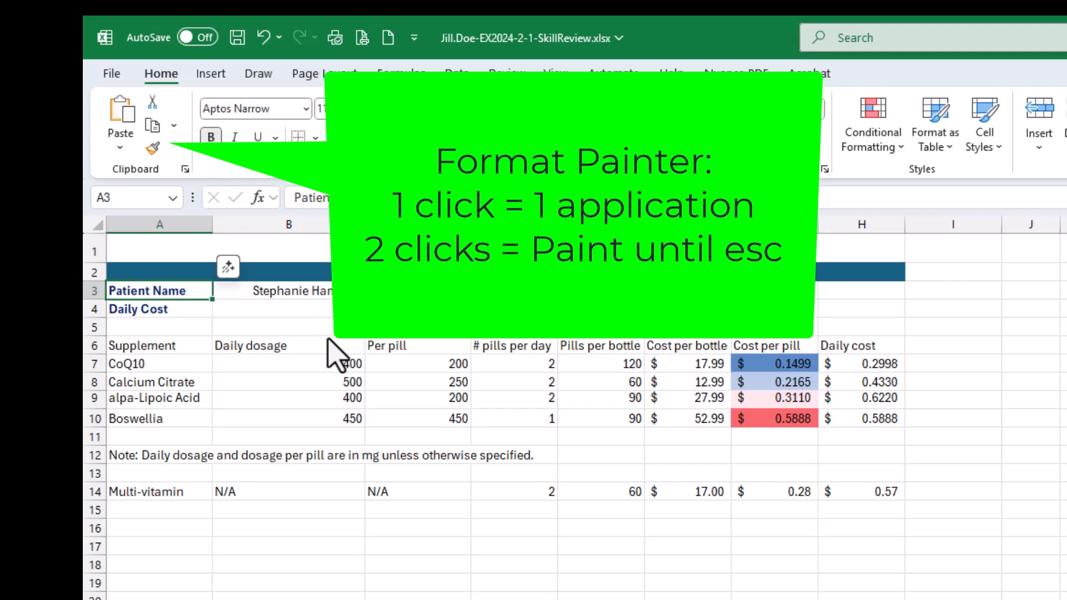
pyautogui.click(153, 148)
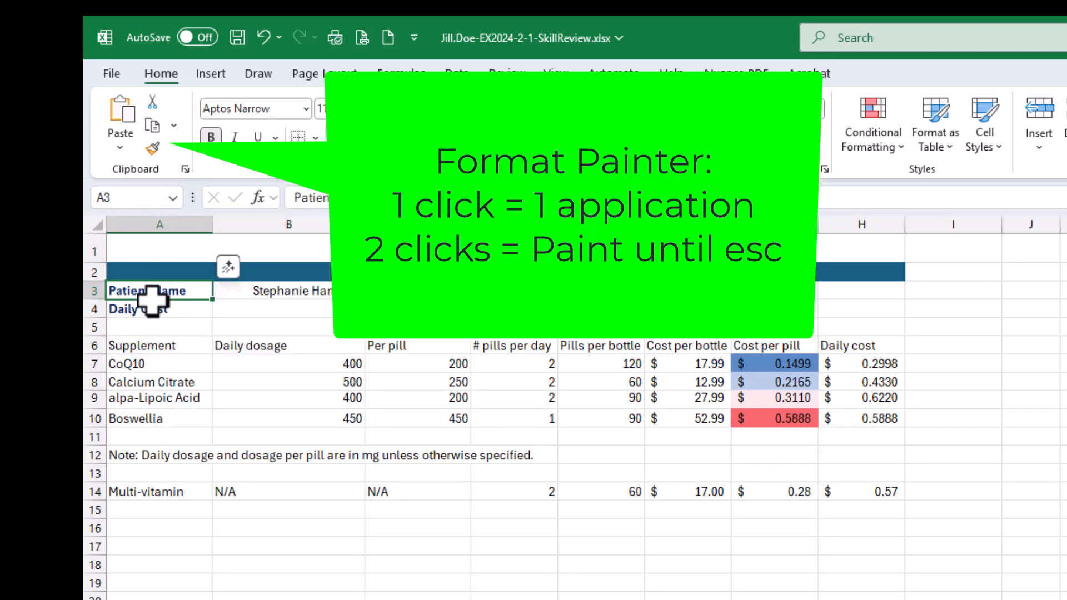
pyautogui.doubleClick(153, 147)
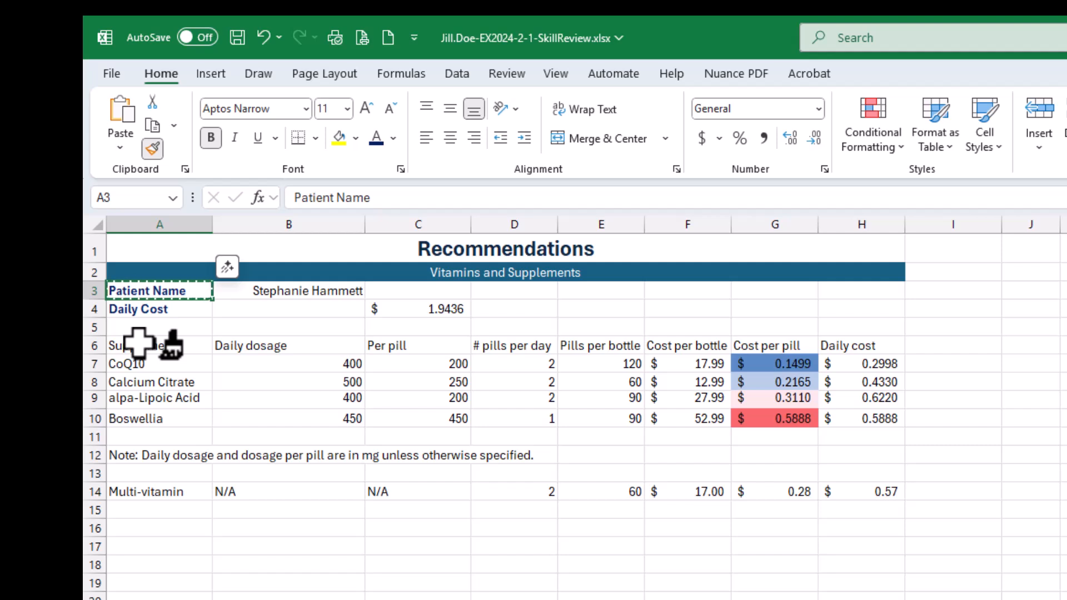
pyautogui.moveTo(139, 343)
pyautogui.mouseDown()
pyautogui.moveTo(117, 345)
pyautogui.moveTo(850, 340)
pyautogui.mouseUp()
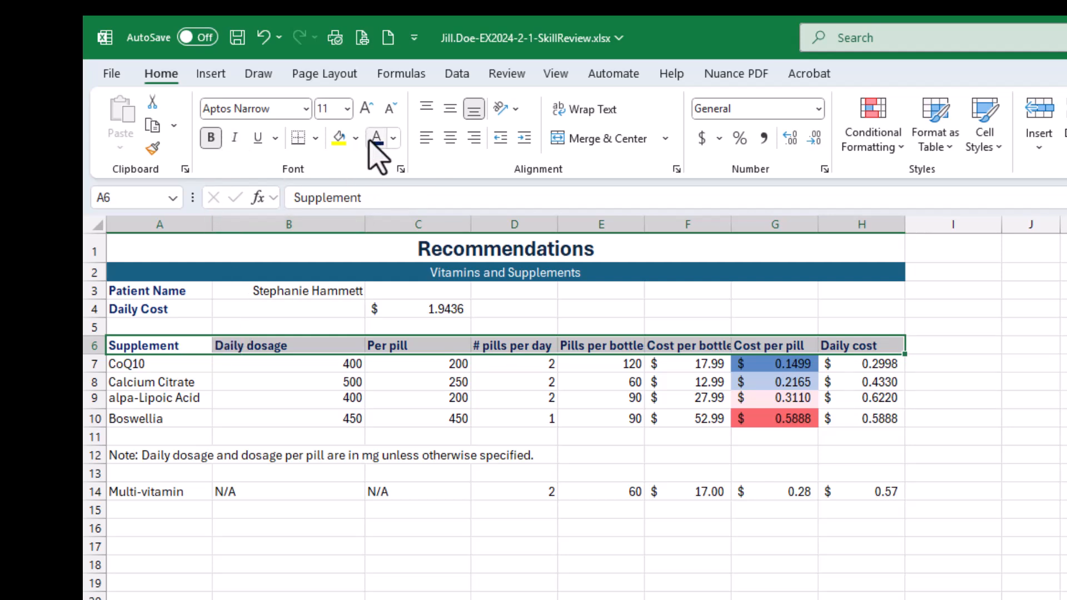
pyautogui.click(298, 398)
# - Demonstrate repeated Format Painter use by applying A3's formatting to header cells A6 through F6 one by one, and end the painting mode
pyautogui.click(145, 293)
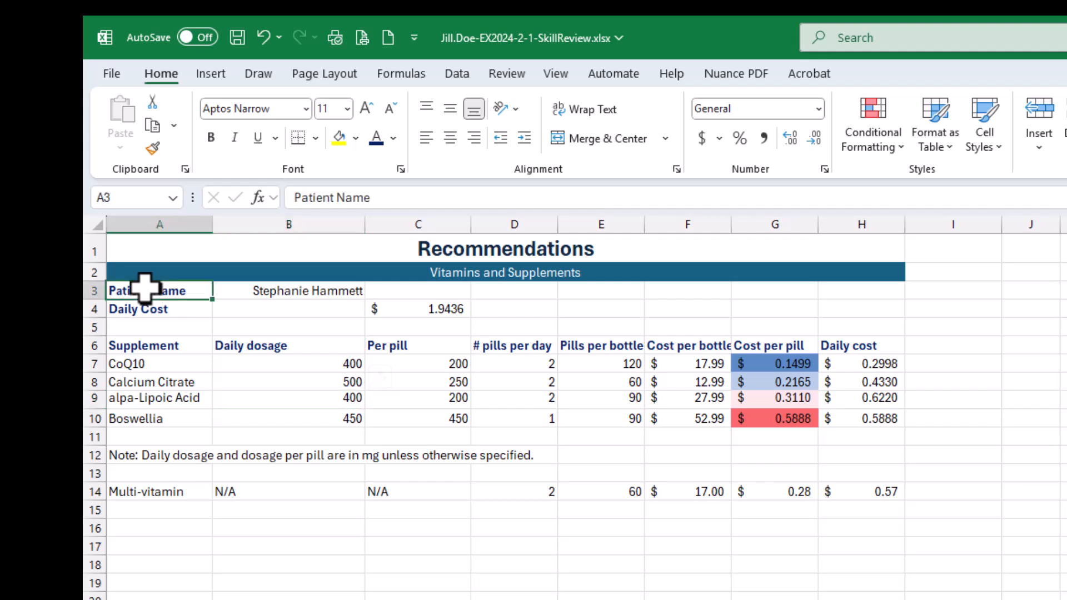
pyautogui.click(151, 148)
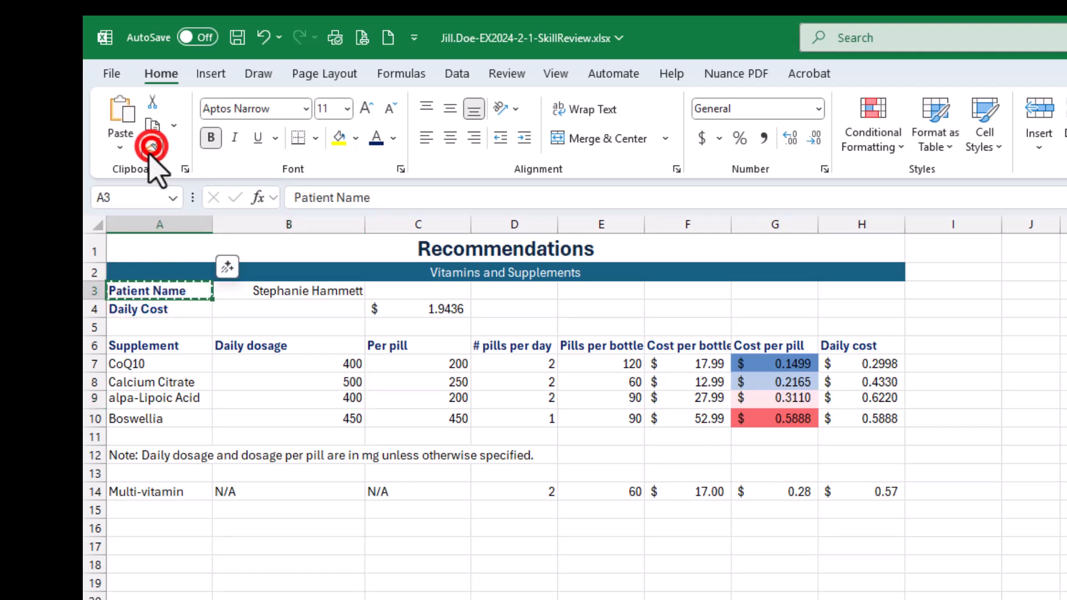
pyautogui.click(161, 343)
pyautogui.click(278, 345)
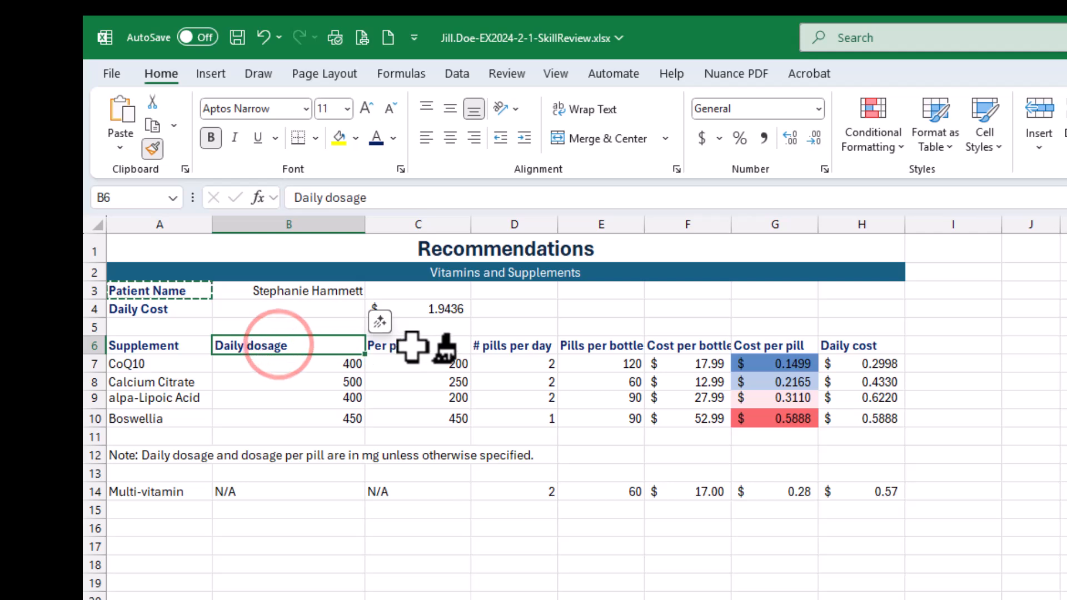
pyautogui.click(407, 345)
pyautogui.click(514, 342)
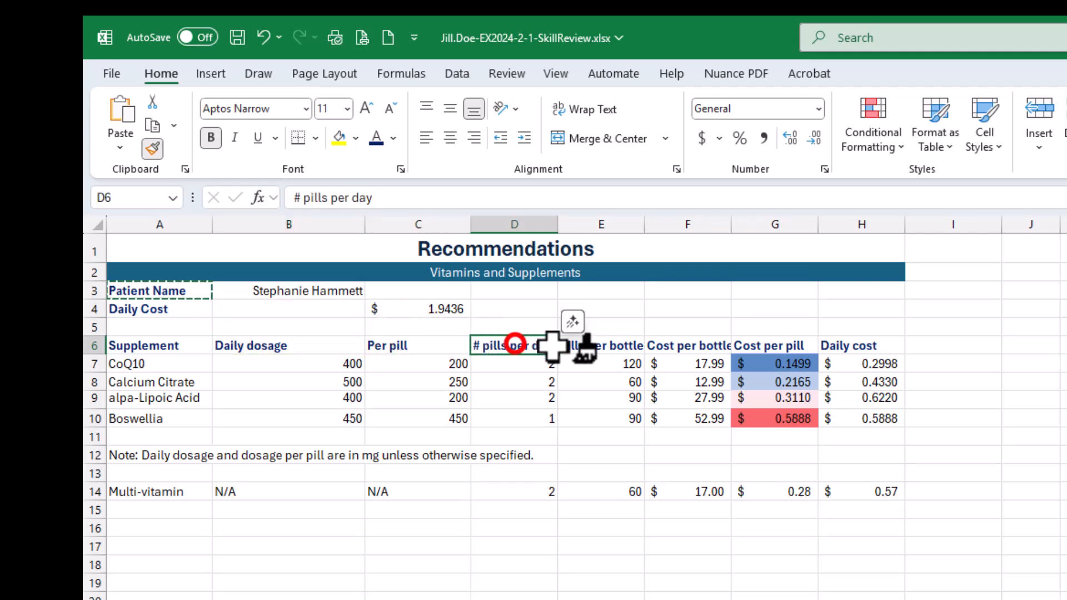
pyautogui.click(596, 344)
pyautogui.click(673, 346)
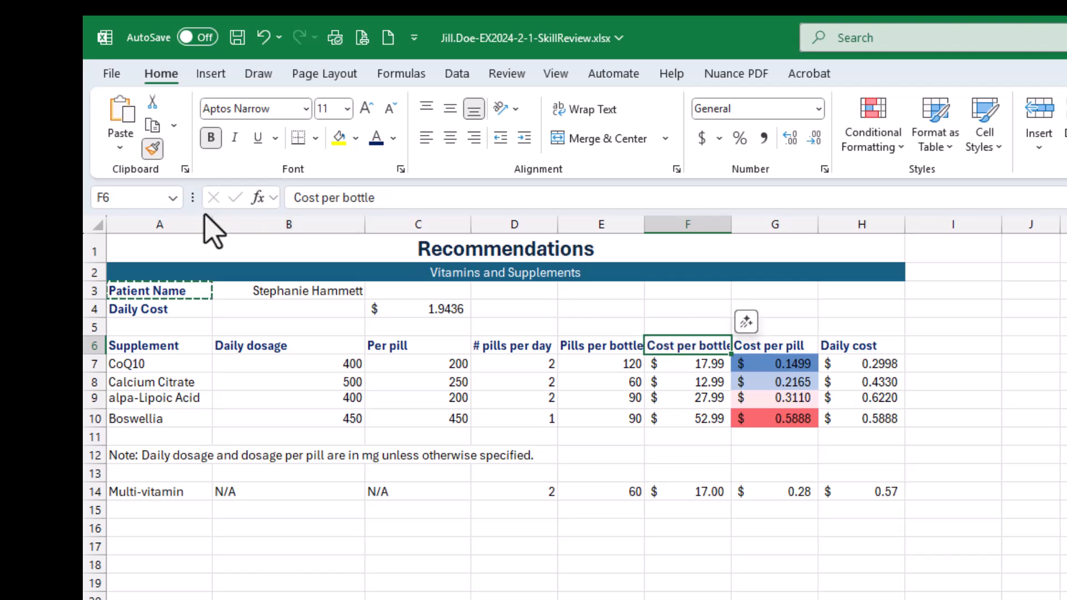
pyautogui.click(152, 148)
pyautogui.press('Escape')
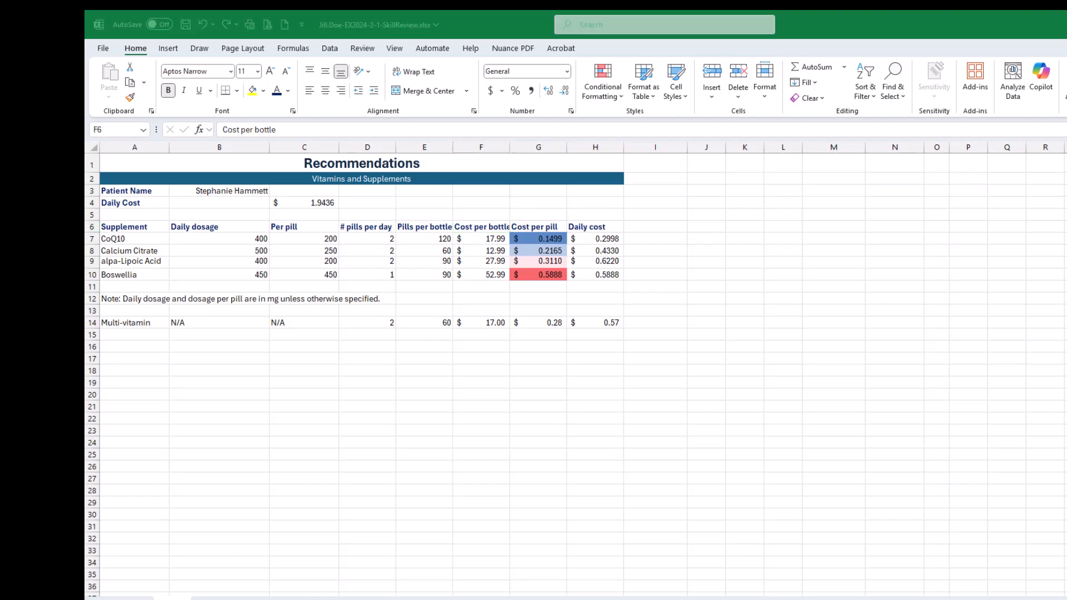
# - Bring back the SIMnet instructions and mark all three parts of step 9, copying the label formatting with Format Painter, as completed
pyautogui.moveTo(1066, 49); pyautogui.dragTo(807, 88)
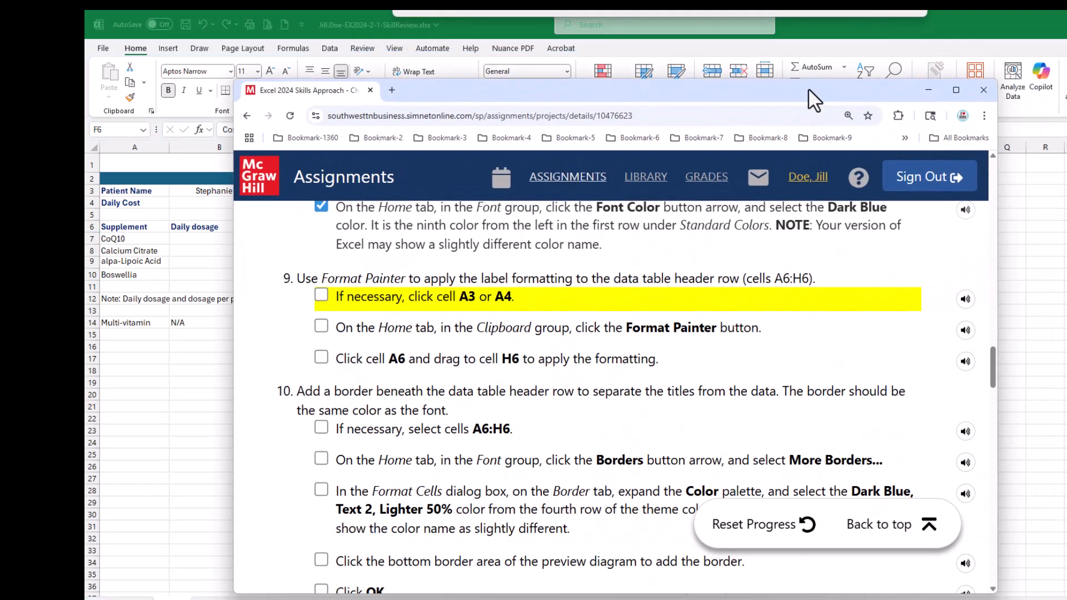
pyautogui.click(322, 296)
pyautogui.click(321, 327)
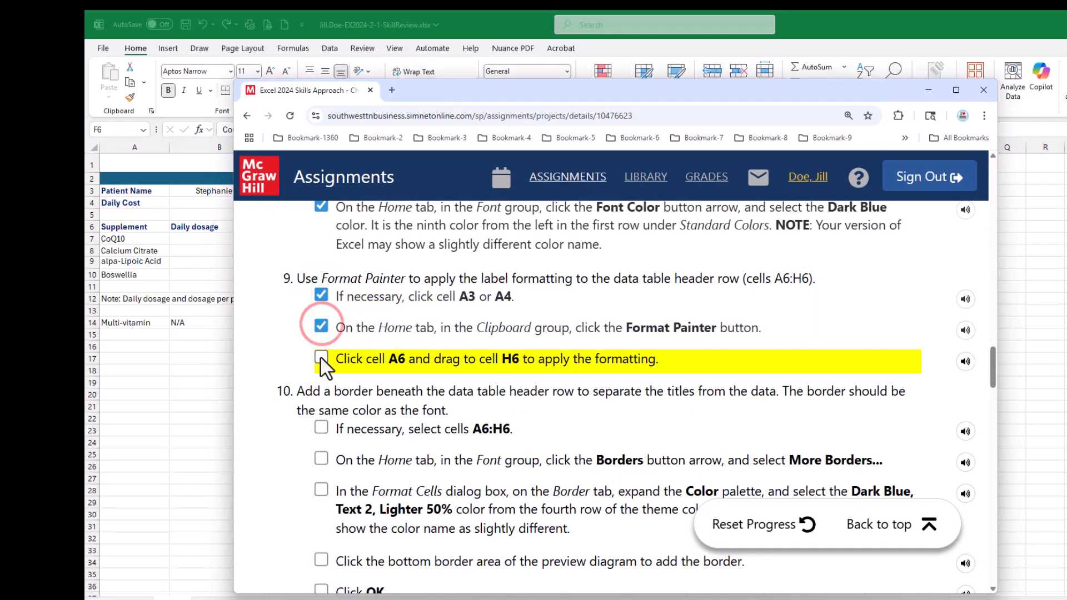
pyautogui.click(321, 356)
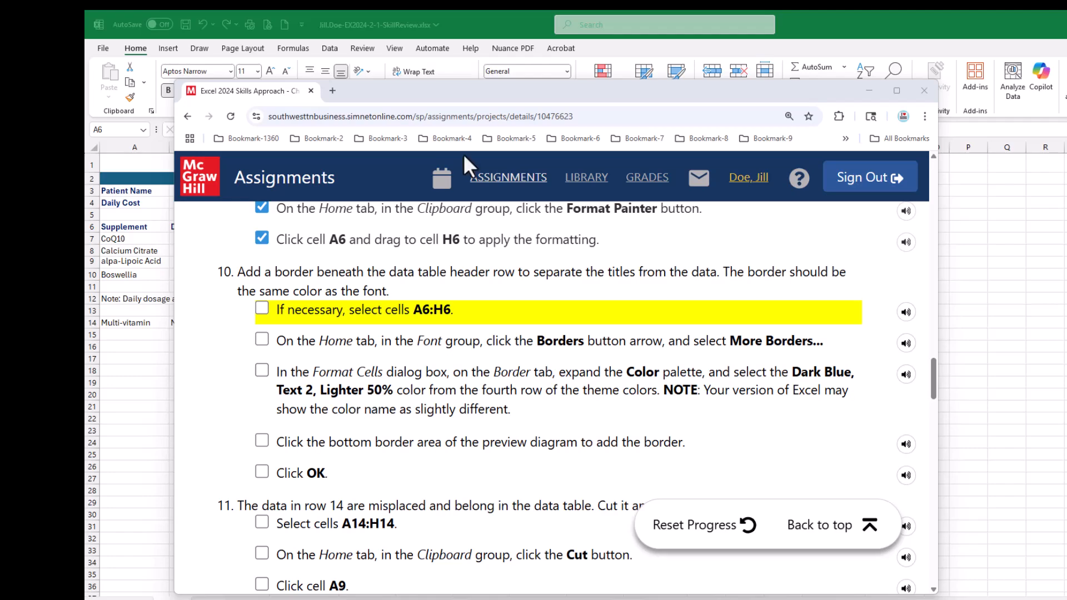
# - Return to the workbook, select header row A6:H6 and open its detailed border settings
pyautogui.moveTo(440, 94); pyautogui.dragTo(1066, 184)
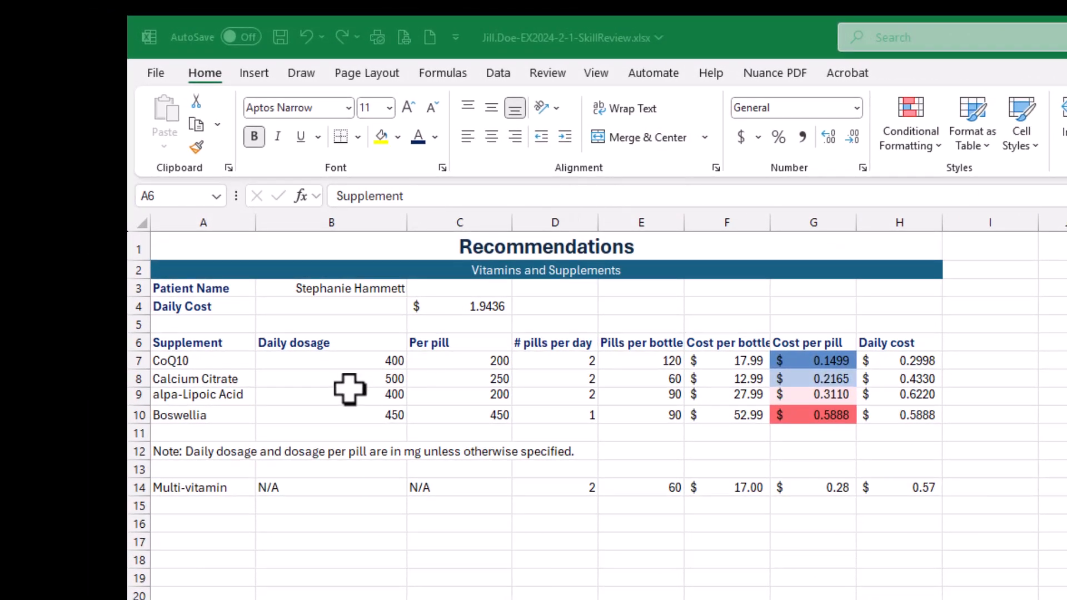
pyautogui.click(205, 343)
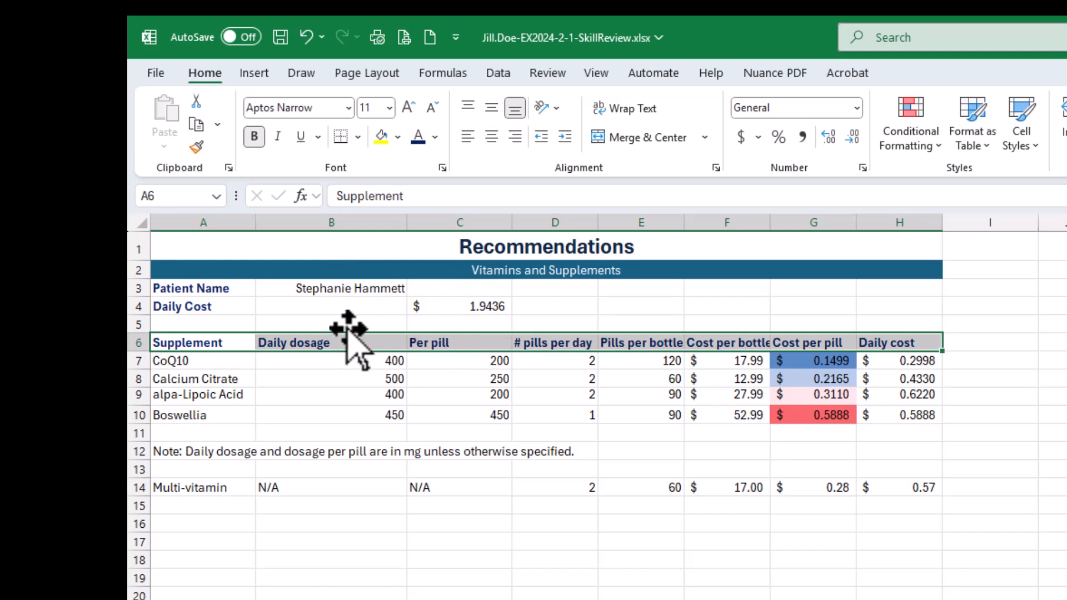
pyautogui.click(358, 137)
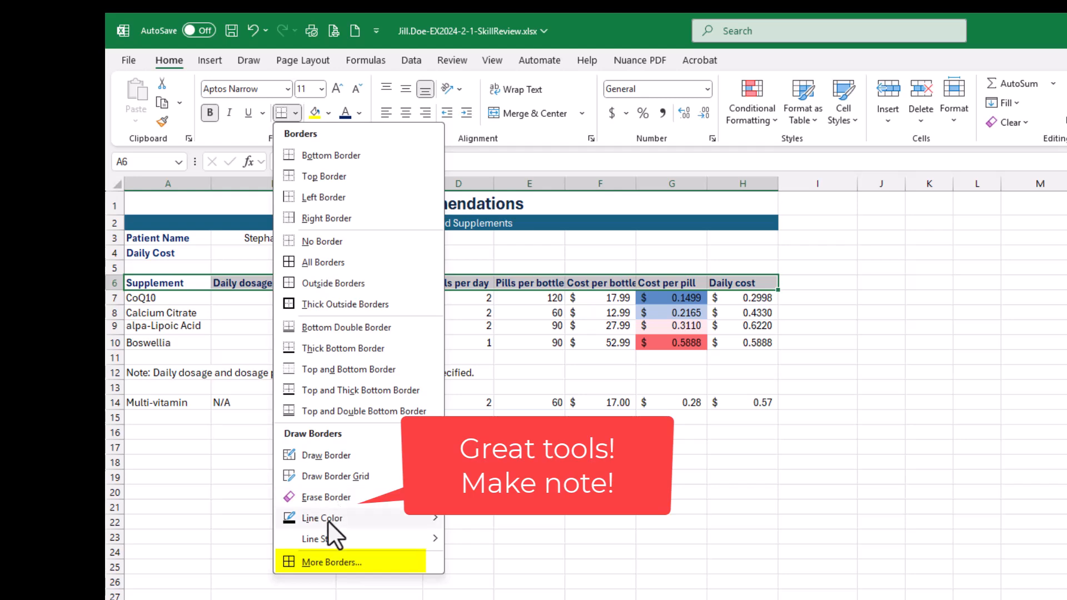
pyautogui.moveTo(321, 523)
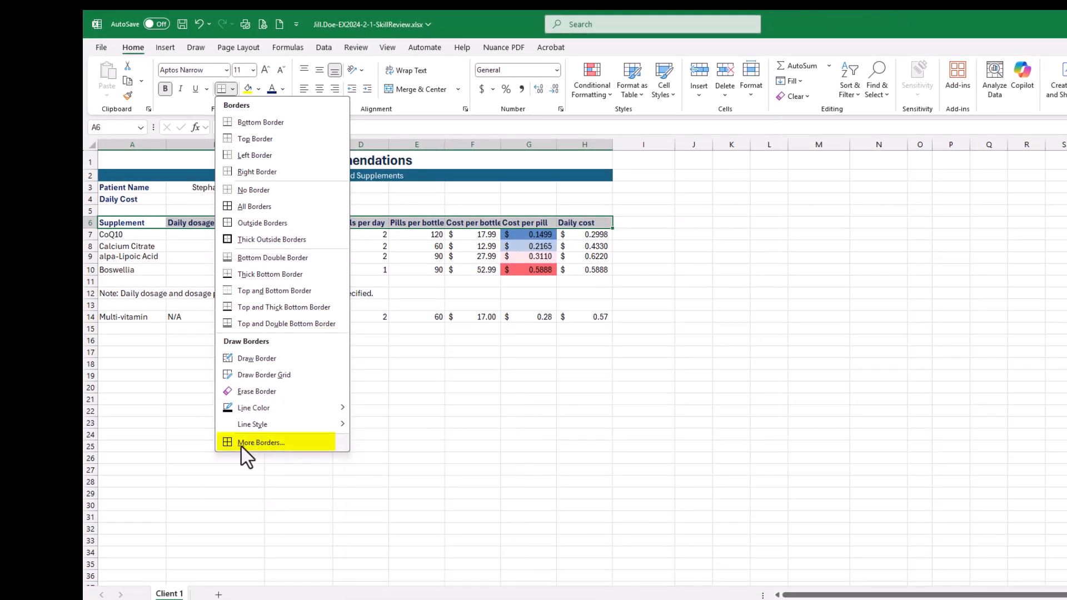
pyautogui.click(261, 443)
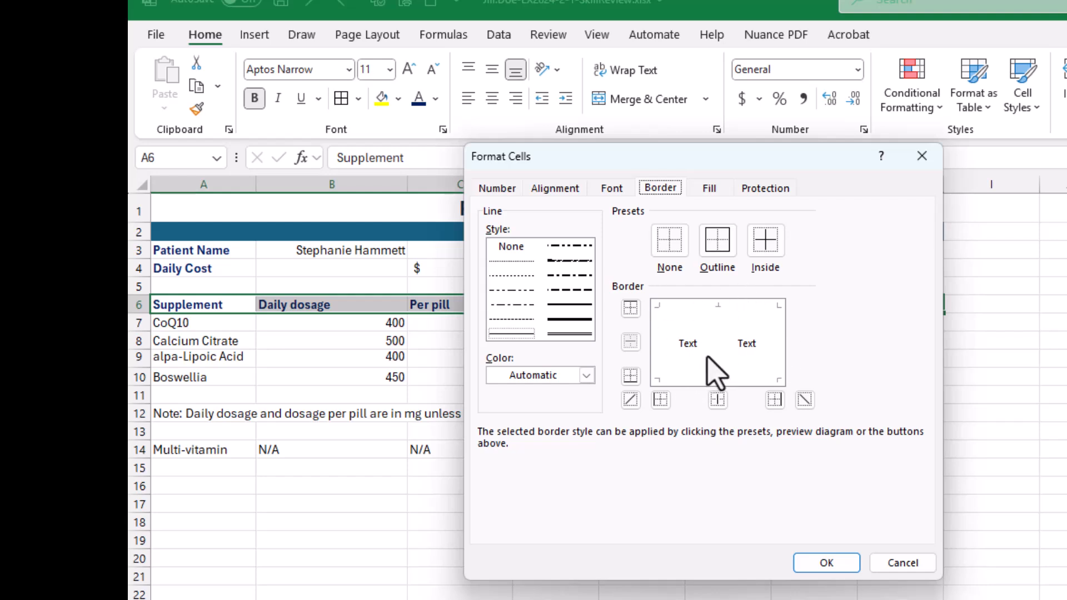
# - Try the Outline and Inside border presets in the header row's border preview, and clear all borders with the None preset
pyautogui.click(722, 243)
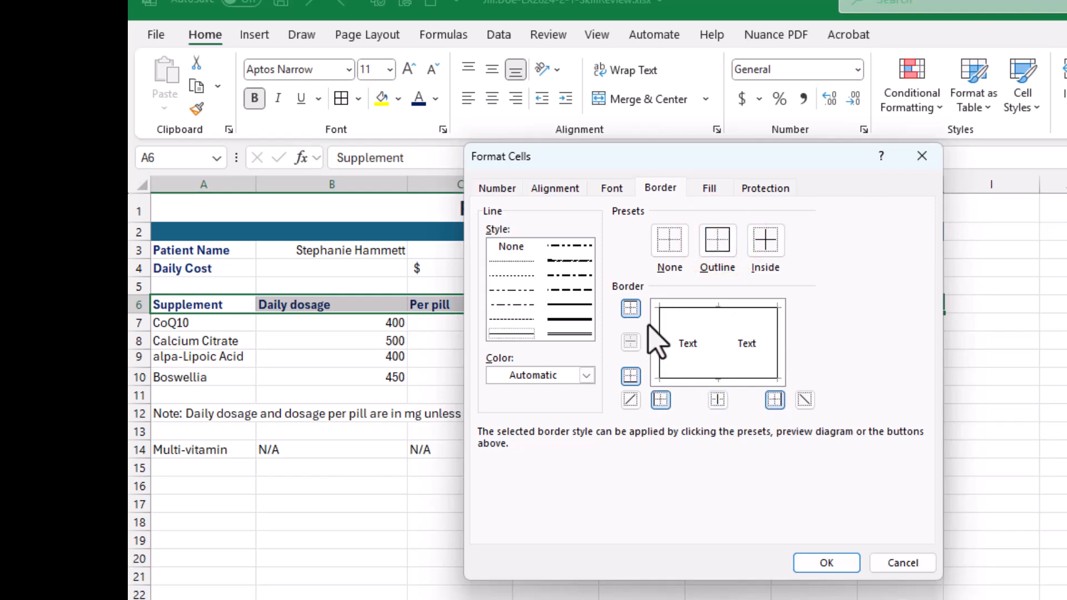
pyautogui.click(765, 242)
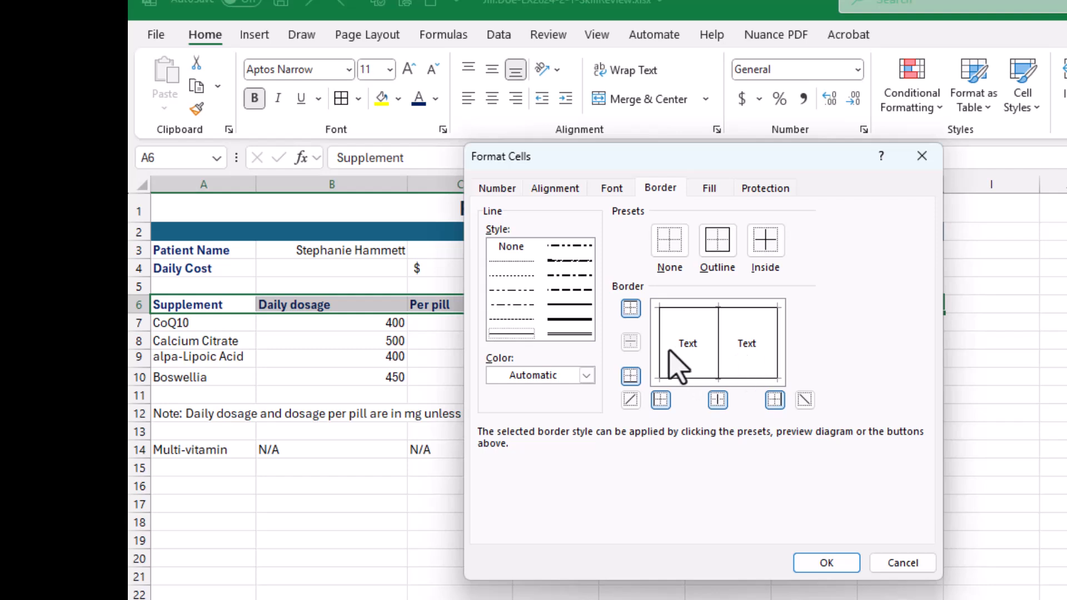
pyautogui.click(762, 248)
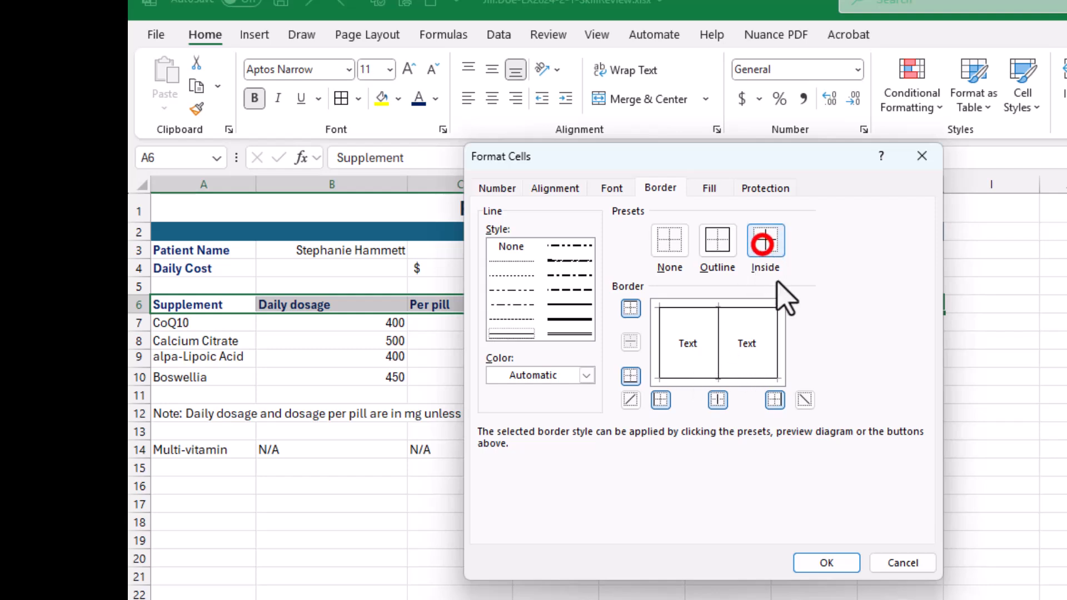
pyautogui.click(717, 247)
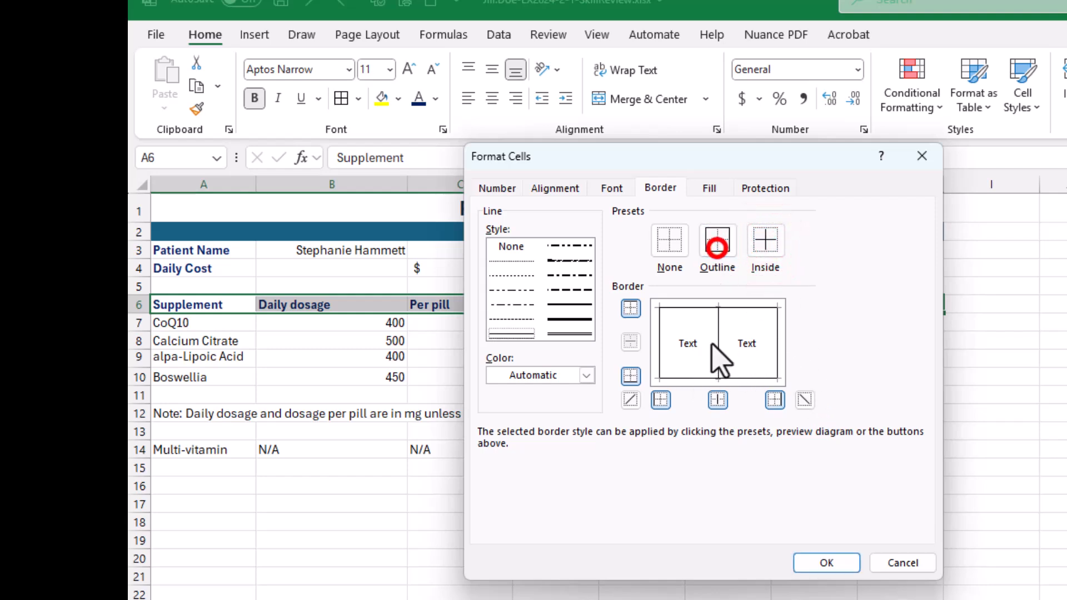
pyautogui.click(669, 238)
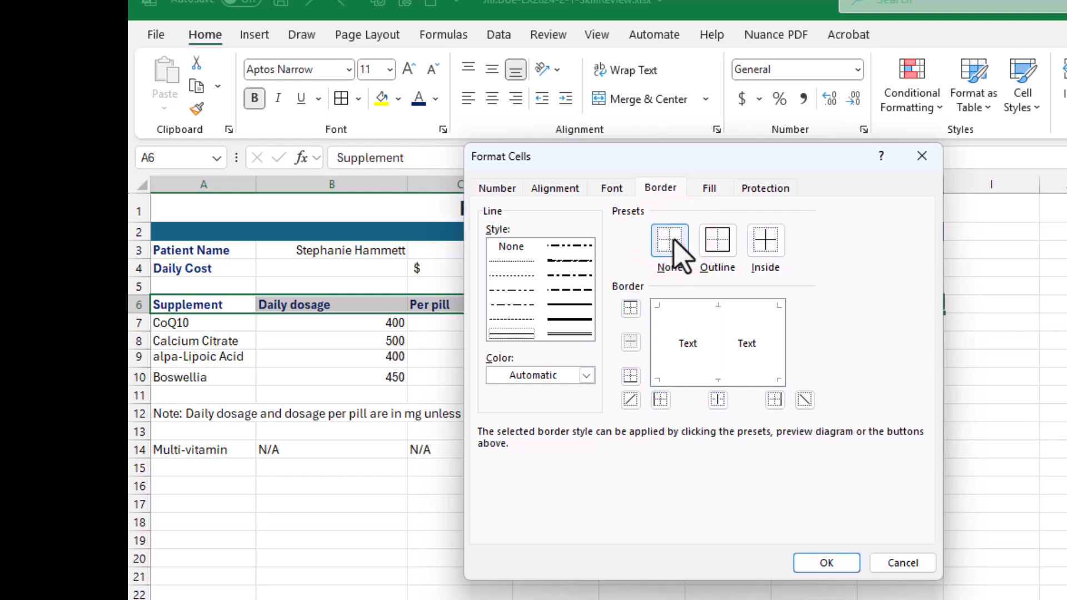
# - Try individual top and bottom borders in the preview diagram and remove both again
pyautogui.click(630, 309)
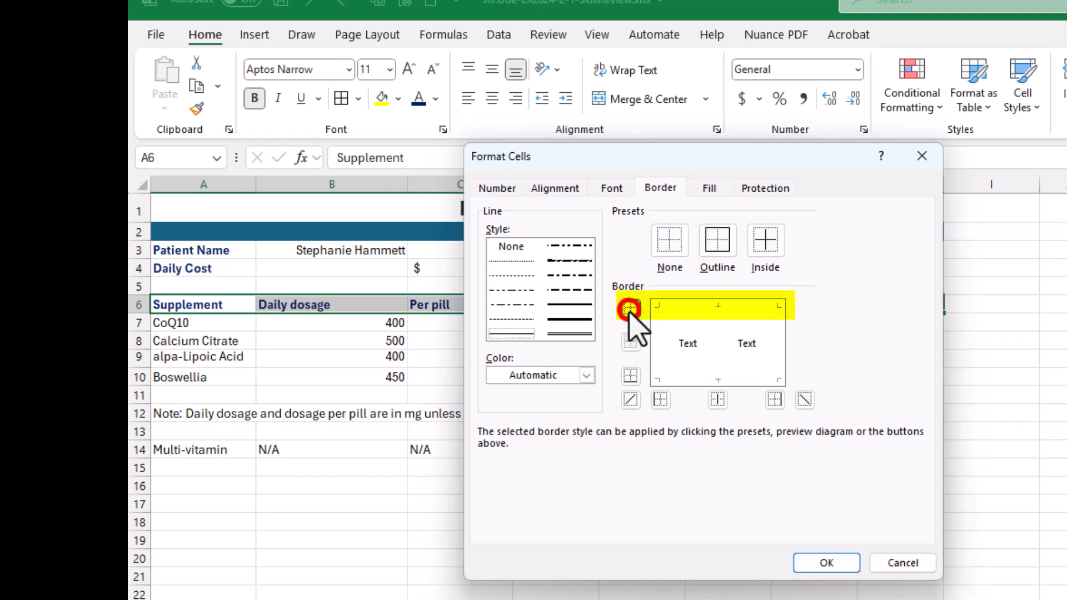
pyautogui.click(631, 377)
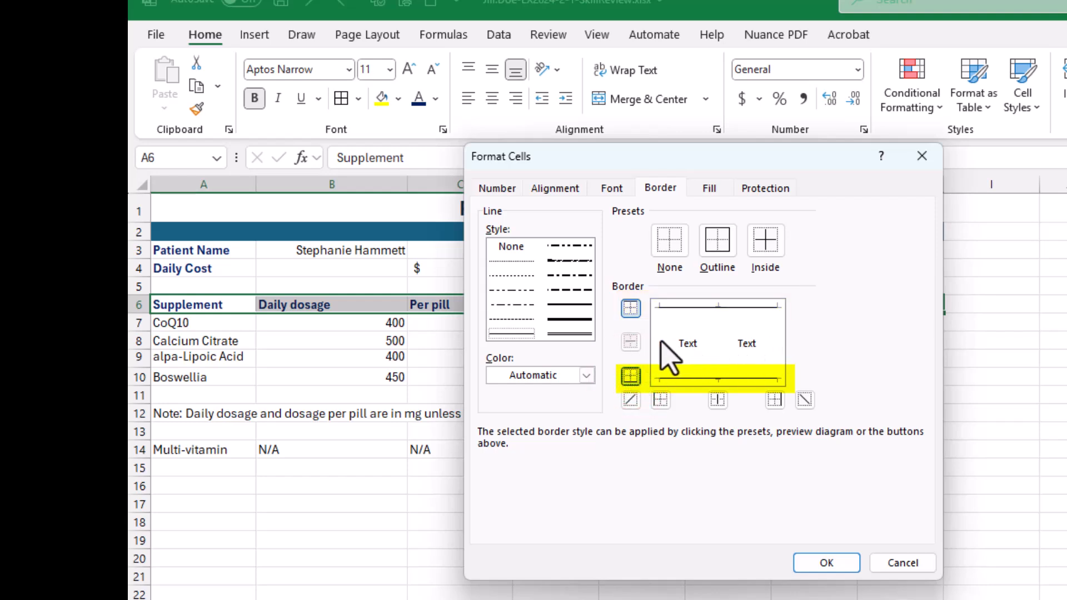
pyautogui.click(630, 376)
pyautogui.click(631, 307)
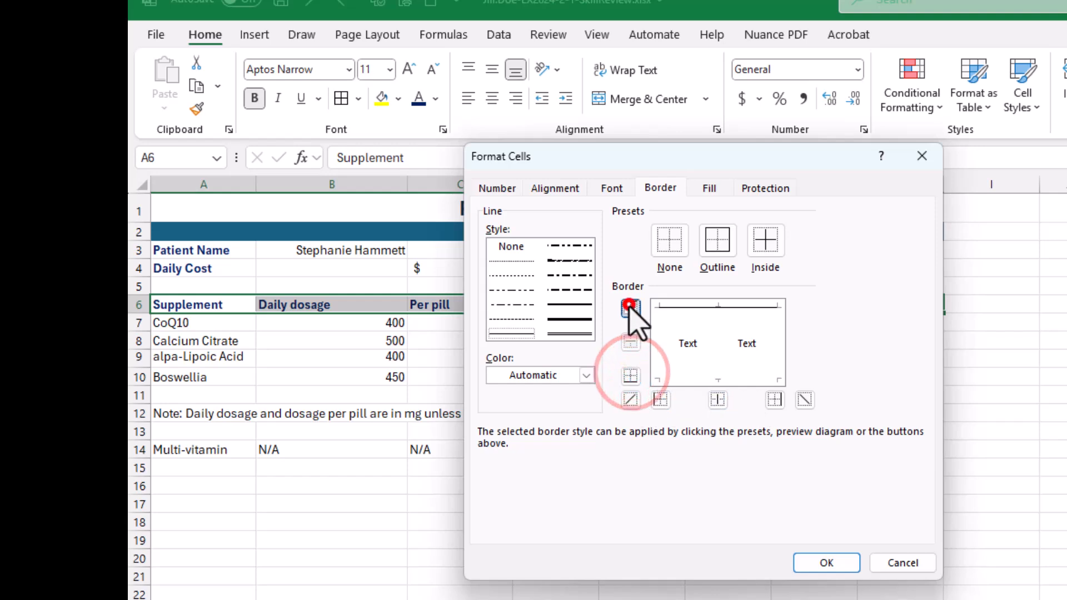
# - Try both diagonal borders in the preview diagram and remove them again
pyautogui.click(630, 399)
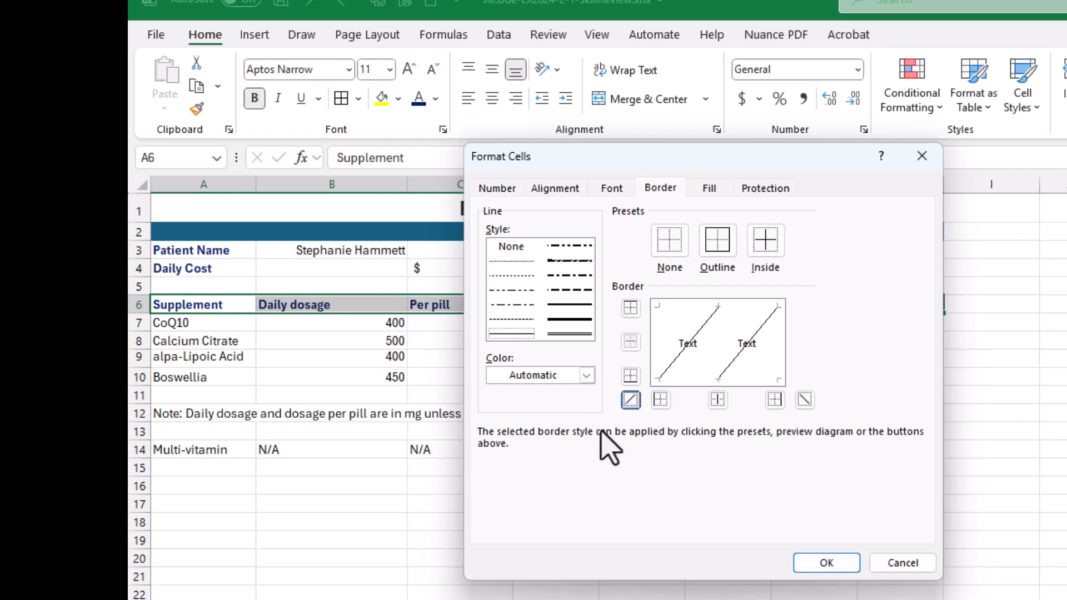
pyautogui.click(805, 400)
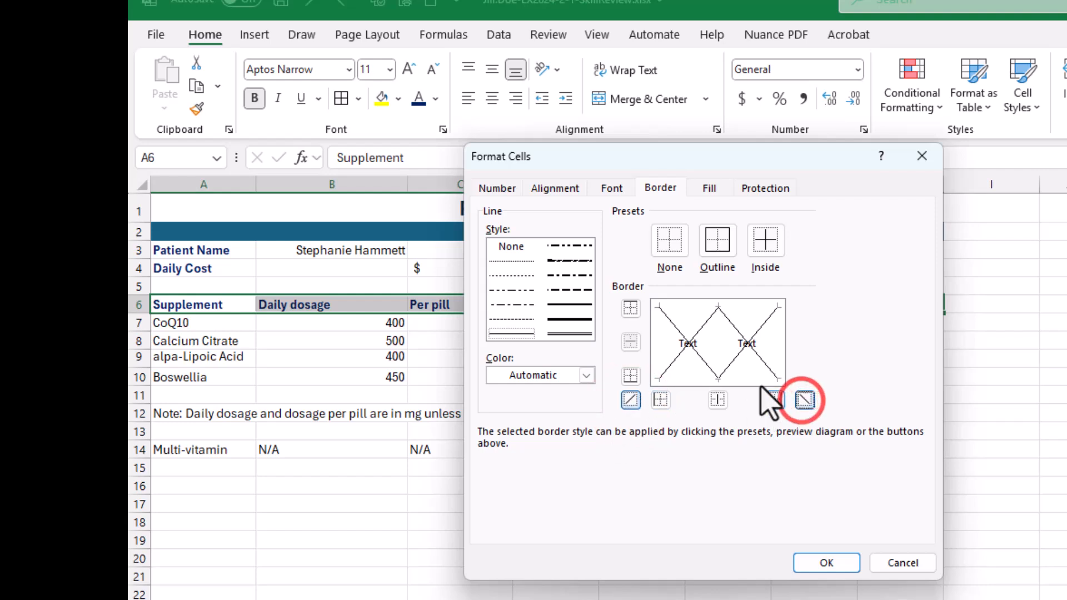
pyautogui.click(805, 399)
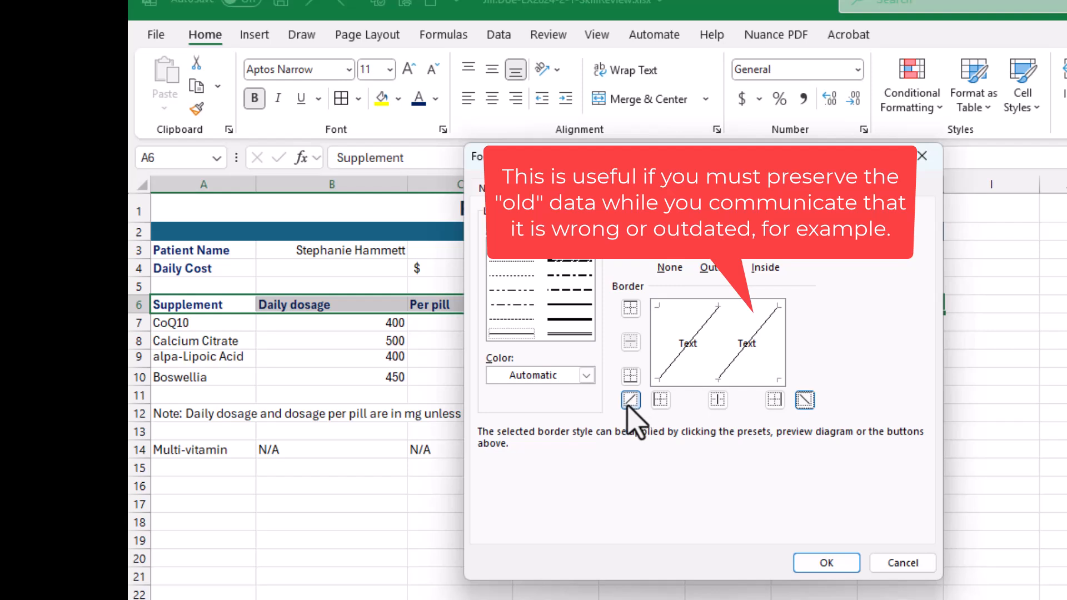
pyautogui.click(627, 404)
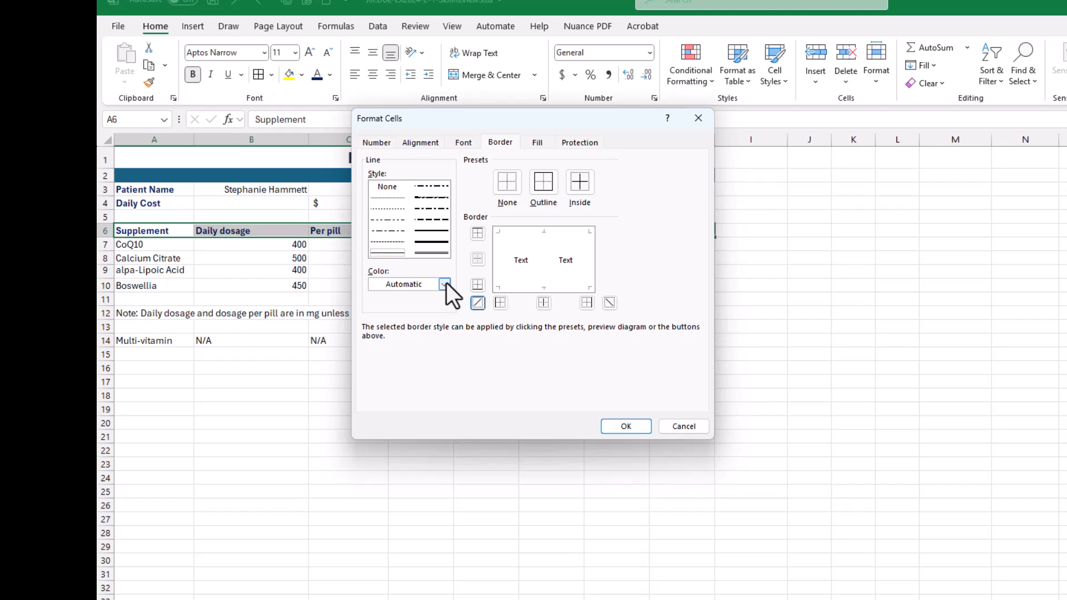
# - Add a bottom border in Dark Blue, Text 2, Lighter 50% to header row A6:H6 and deselect the range
pyautogui.click(445, 284)
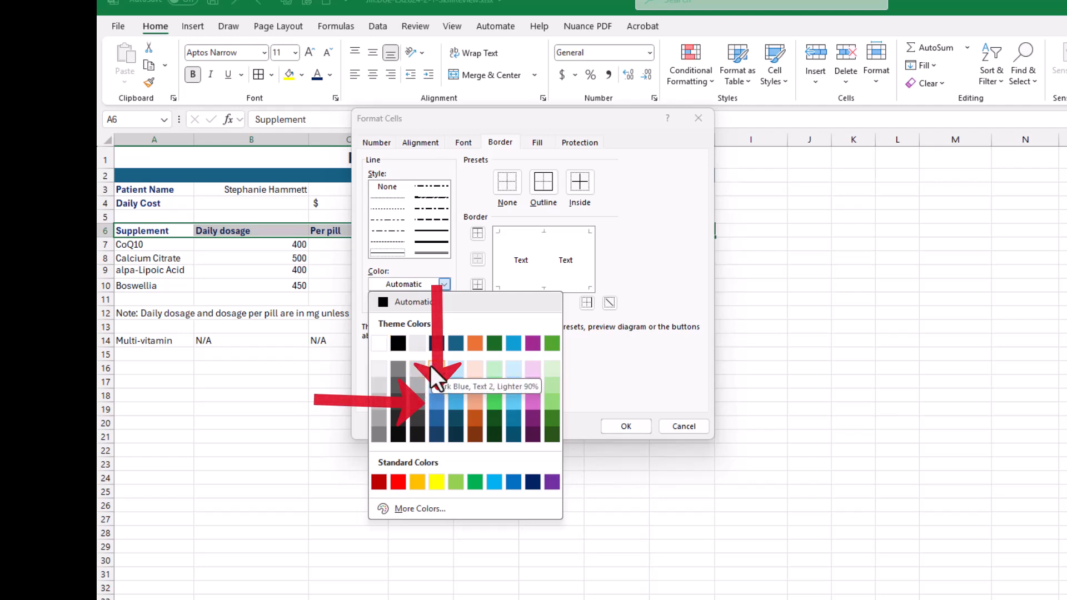
pyautogui.click(437, 401)
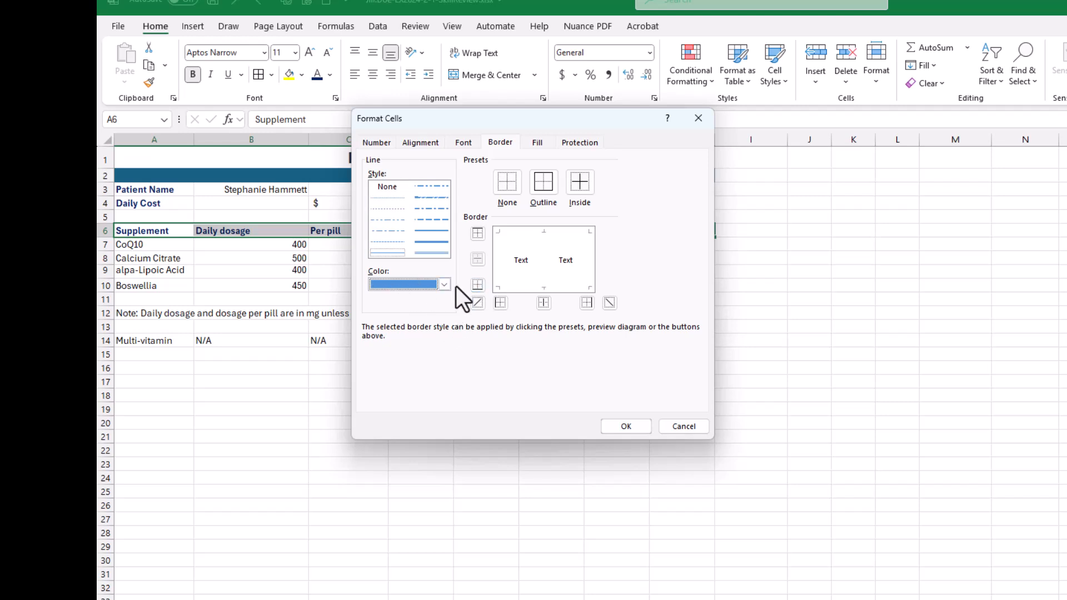
pyautogui.click(477, 285)
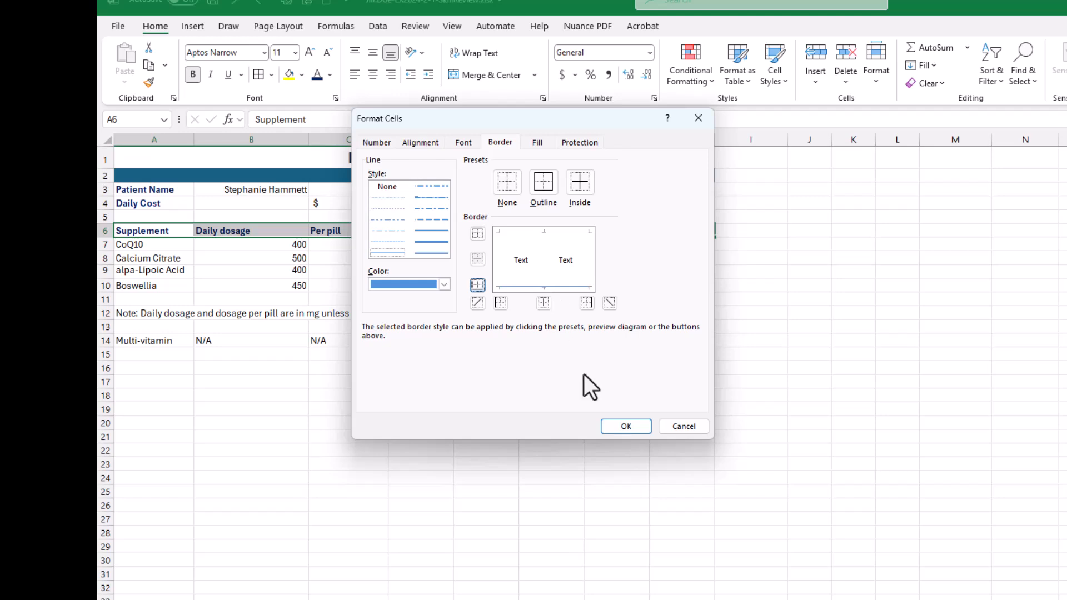
pyautogui.click(621, 432)
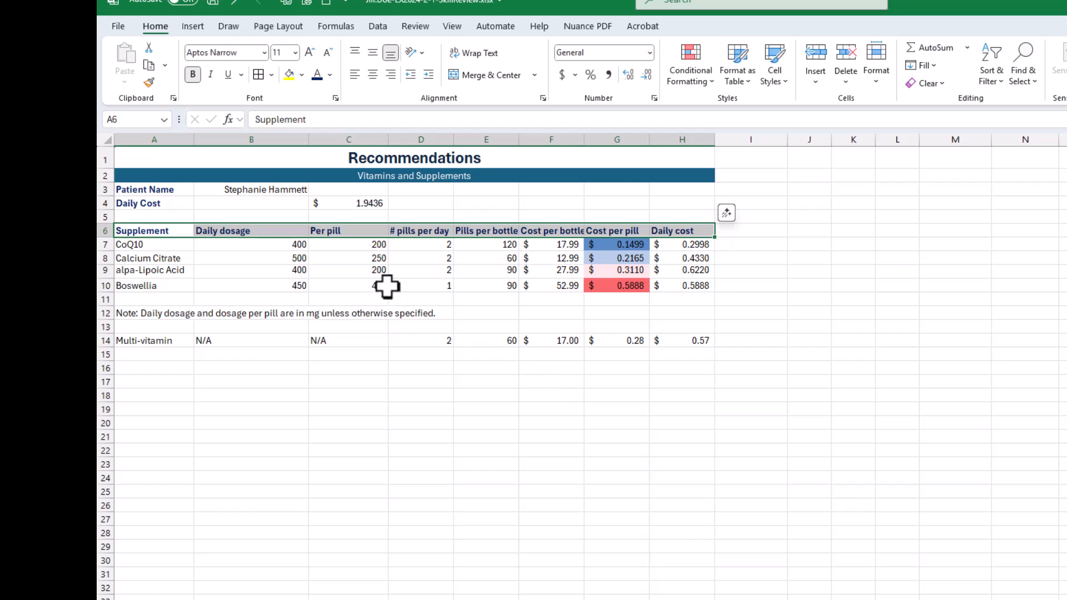
pyautogui.click(262, 510)
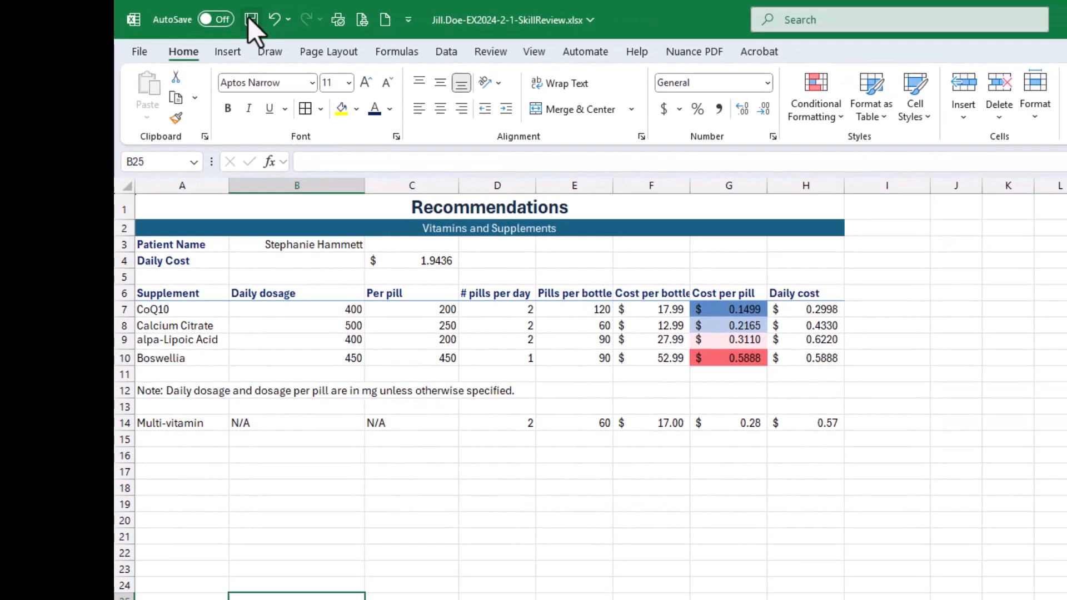
# - Save the workbook, and check off all five parts of instruction 10 in the SIMnet assignment in the browser
pyautogui.click(288, 22)
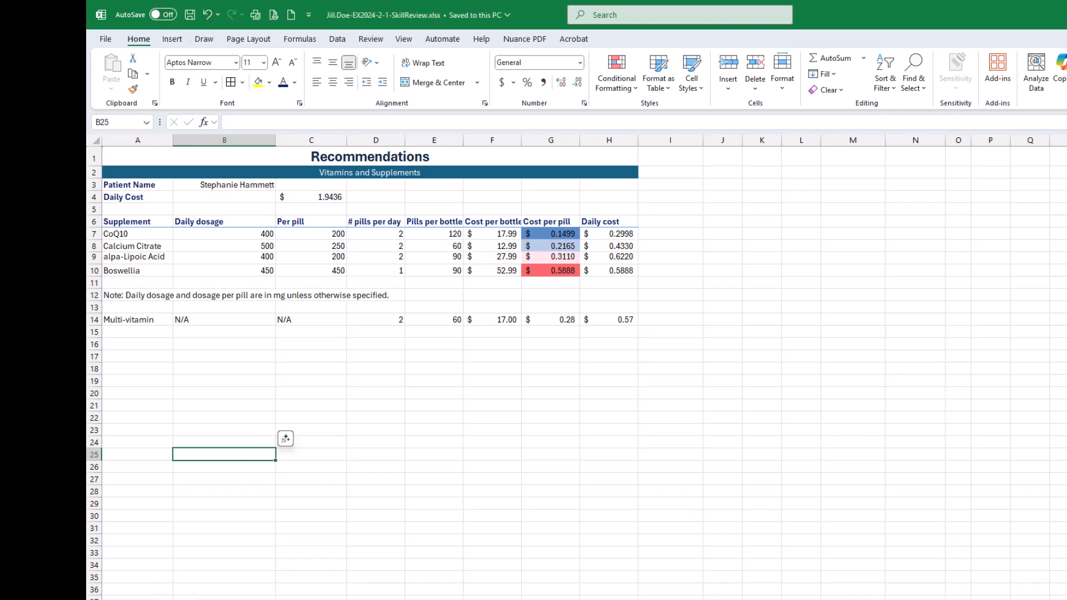
pyautogui.moveTo(1066, 42); pyautogui.dragTo(783, 55)
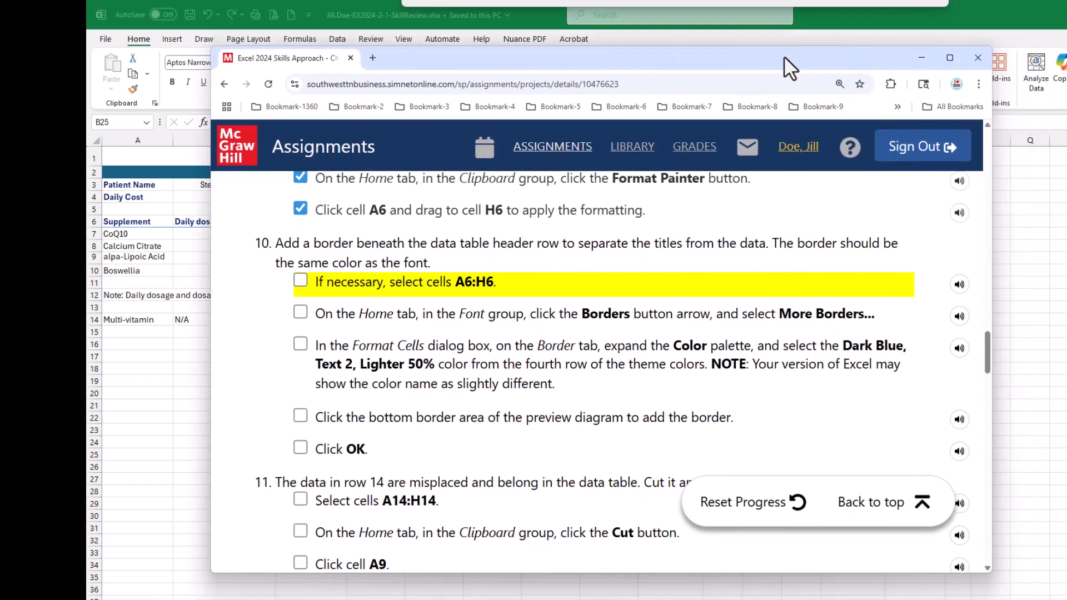
pyautogui.click(300, 281)
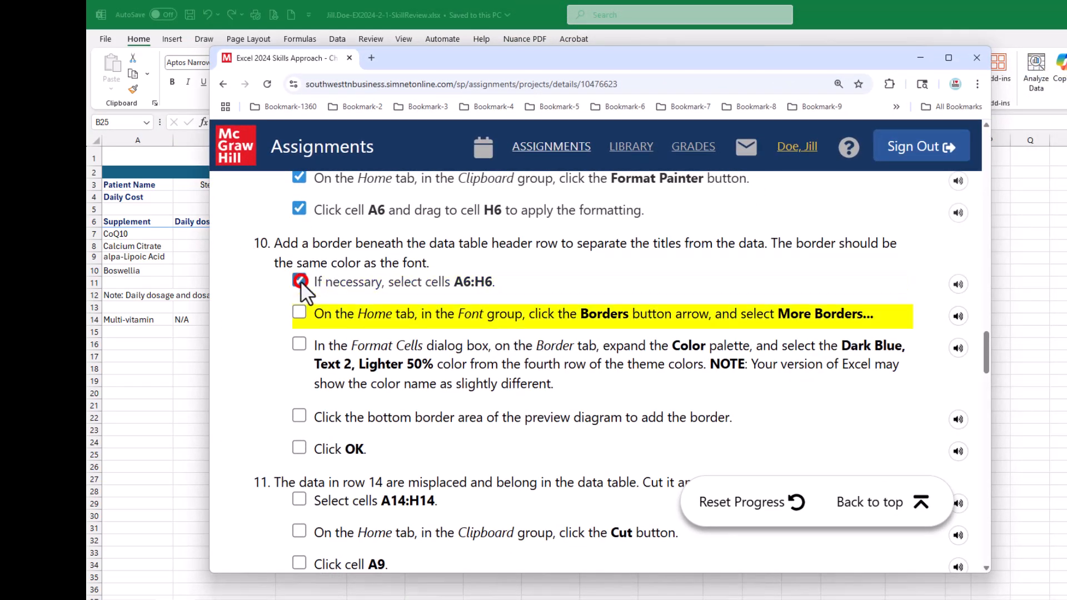
pyautogui.click(299, 313)
pyautogui.click(299, 344)
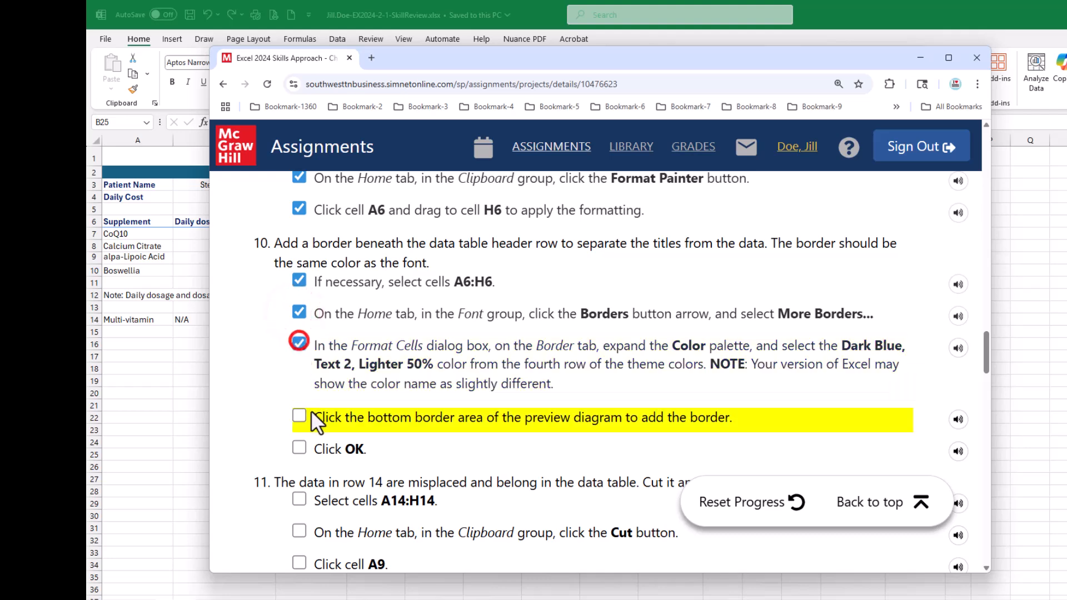
pyautogui.click(299, 416)
pyautogui.click(299, 448)
# - Read instruction 11 in the SIMnet assignment, compare it with the misplaced row 14 in the worksheet, and return to Excel
pyautogui.scroll(-3, 518, 386)
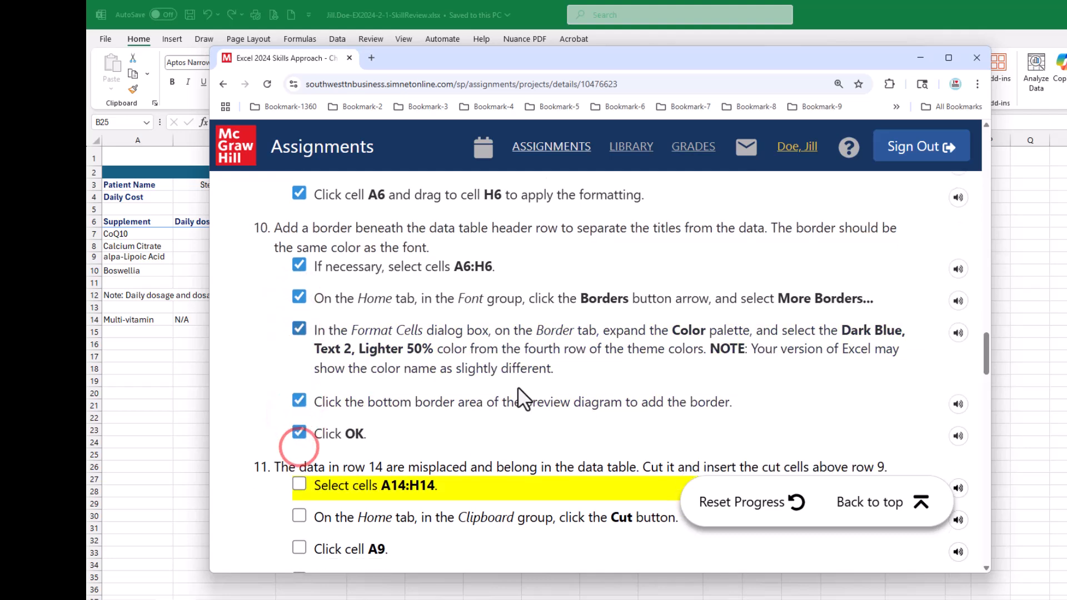
pyautogui.scroll(-2, 518, 388)
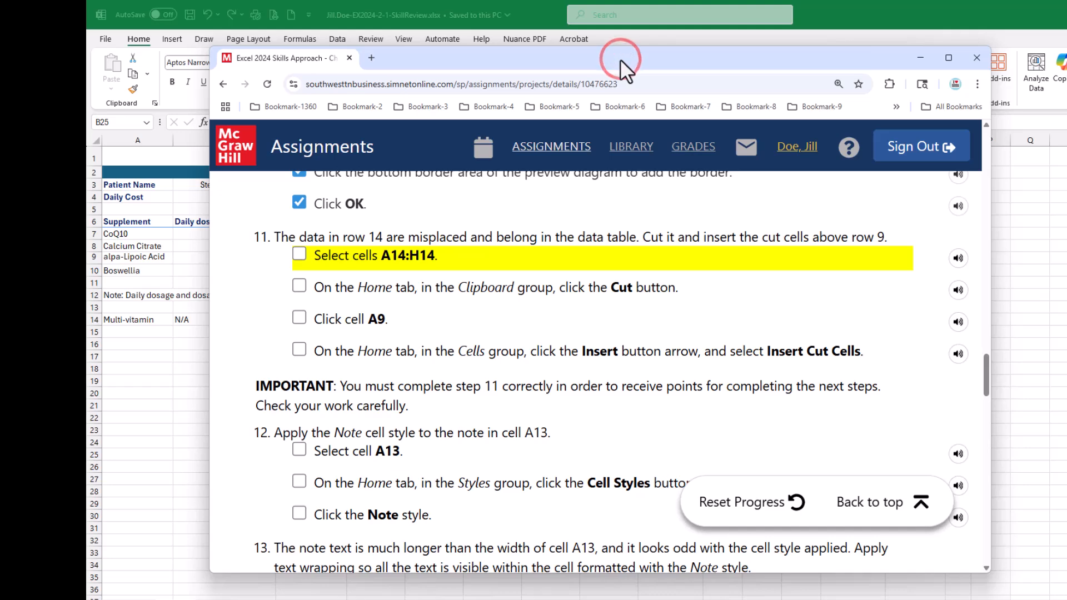
pyautogui.moveTo(620, 59)
pyautogui.mouseDown()
pyautogui.moveTo(546, 209)
pyautogui.moveTo(497, 341)
pyautogui.moveTo(499, 372)
pyautogui.mouseUp()
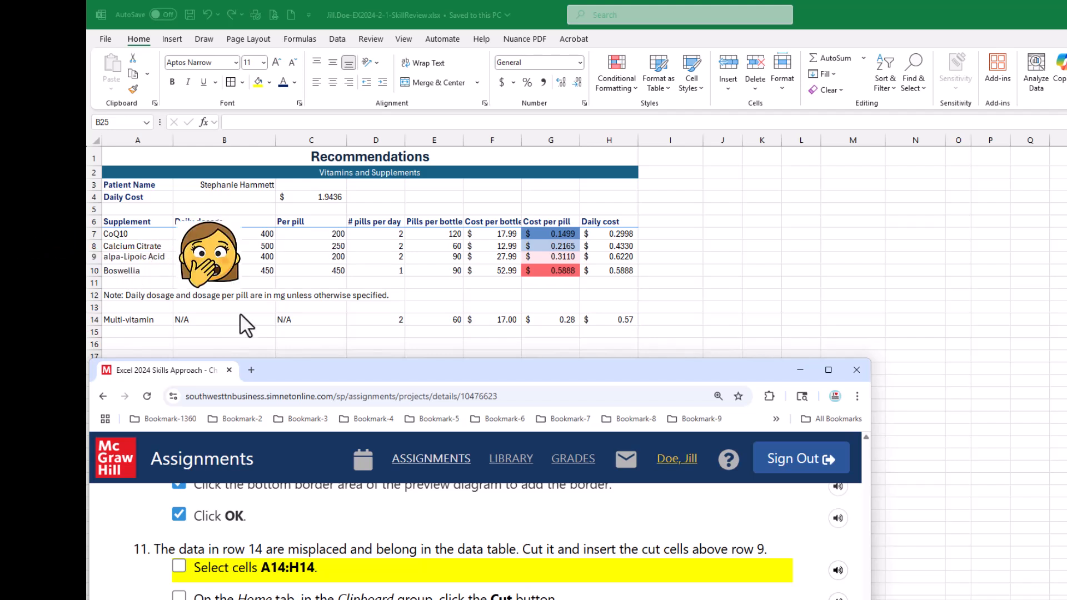
pyautogui.moveTo(298, 372); pyautogui.dragTo(363, 92)
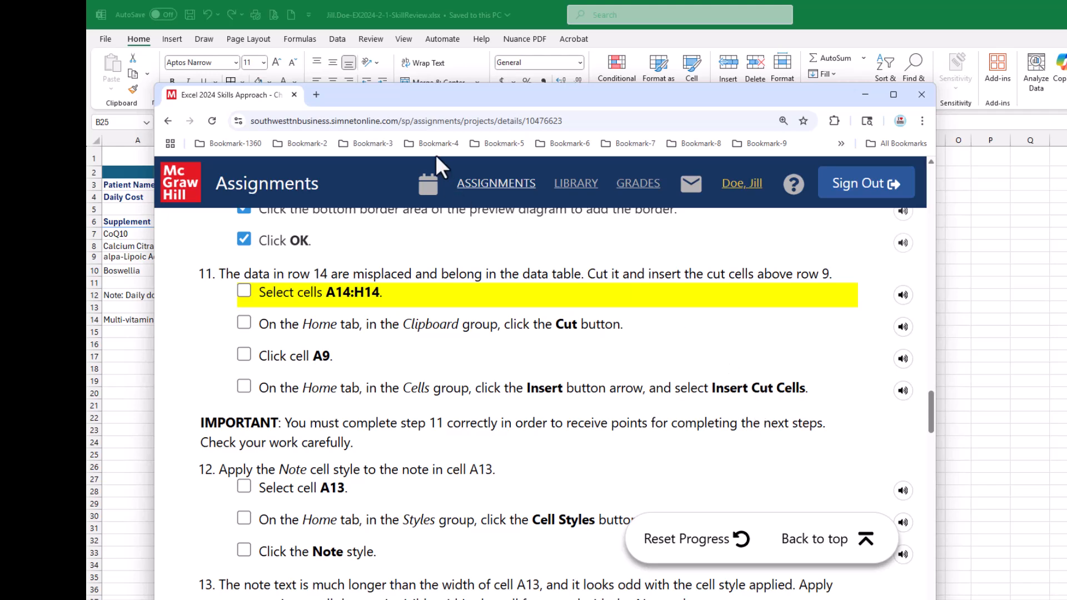
pyautogui.moveTo(414, 95); pyautogui.dragTo(1066, 207)
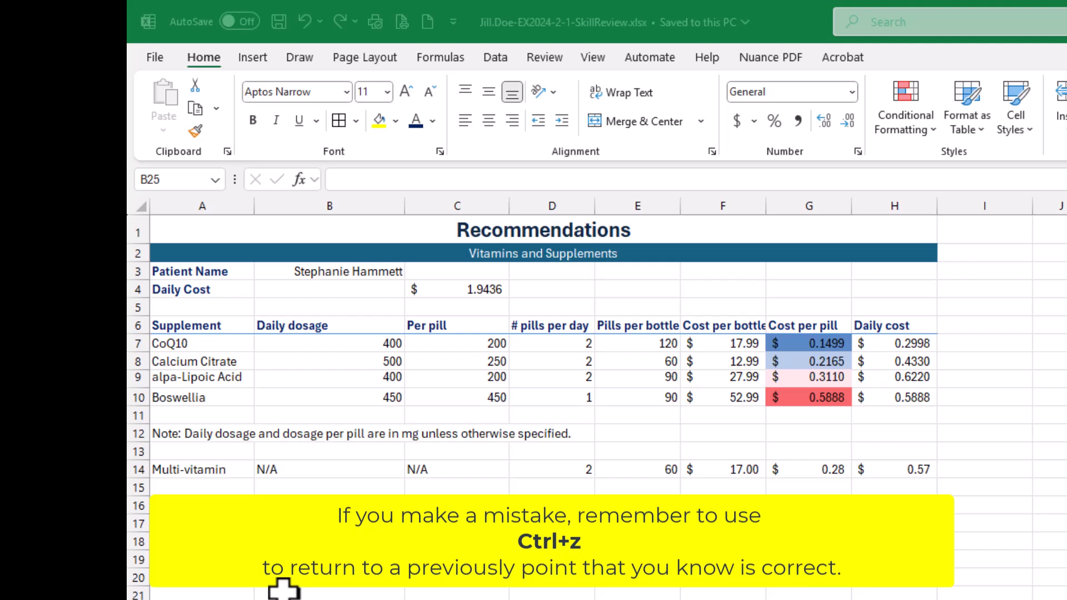
# - Cut the Multi-vitamin data in A14:H14 and insert the cut cells above row 9, between Calcium Citrate and alpa-Lipoic Acid
pyautogui.click(188, 468)
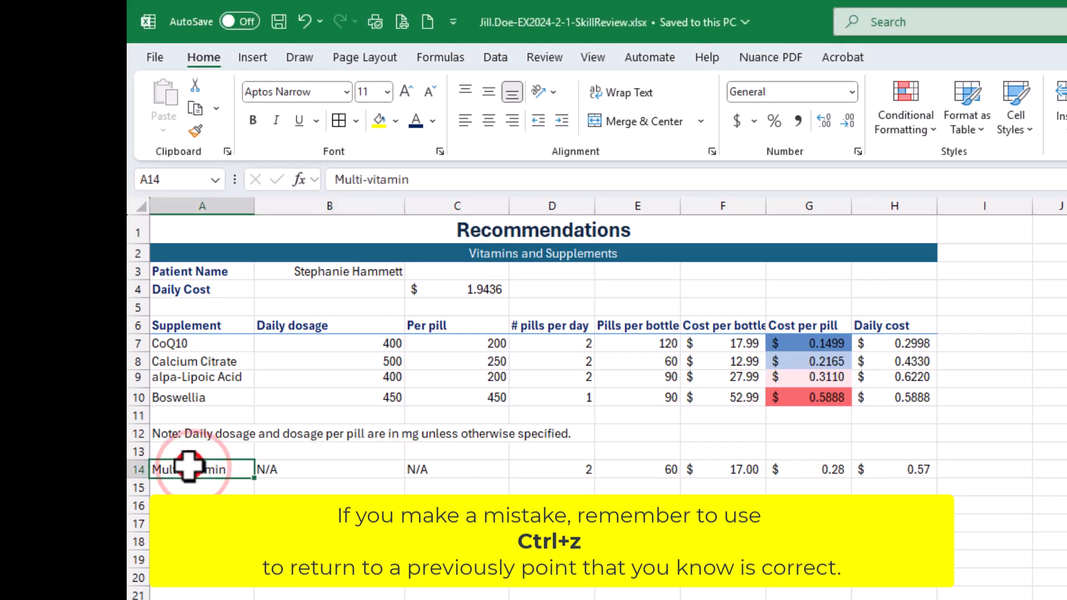
pyautogui.moveTo(189, 467); pyautogui.dragTo(889, 476)
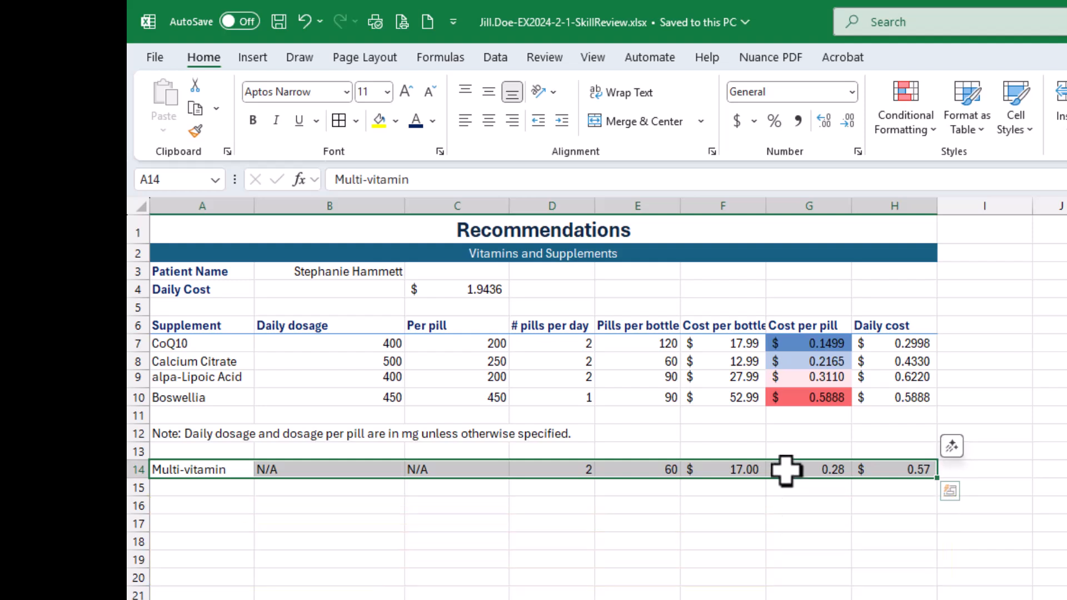
pyautogui.rightClick(786, 469)
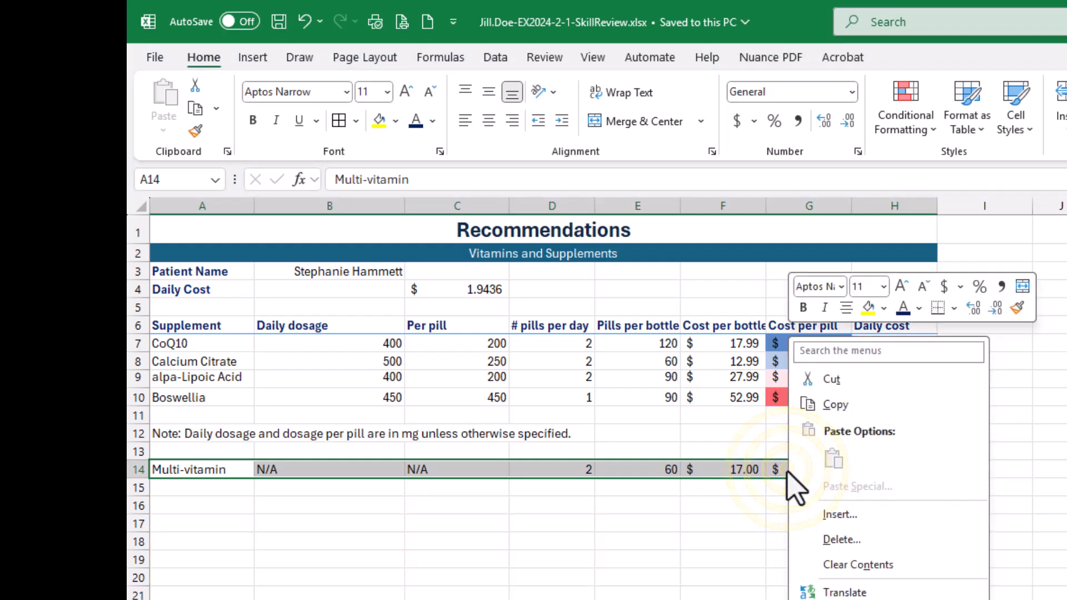
pyautogui.click(842, 383)
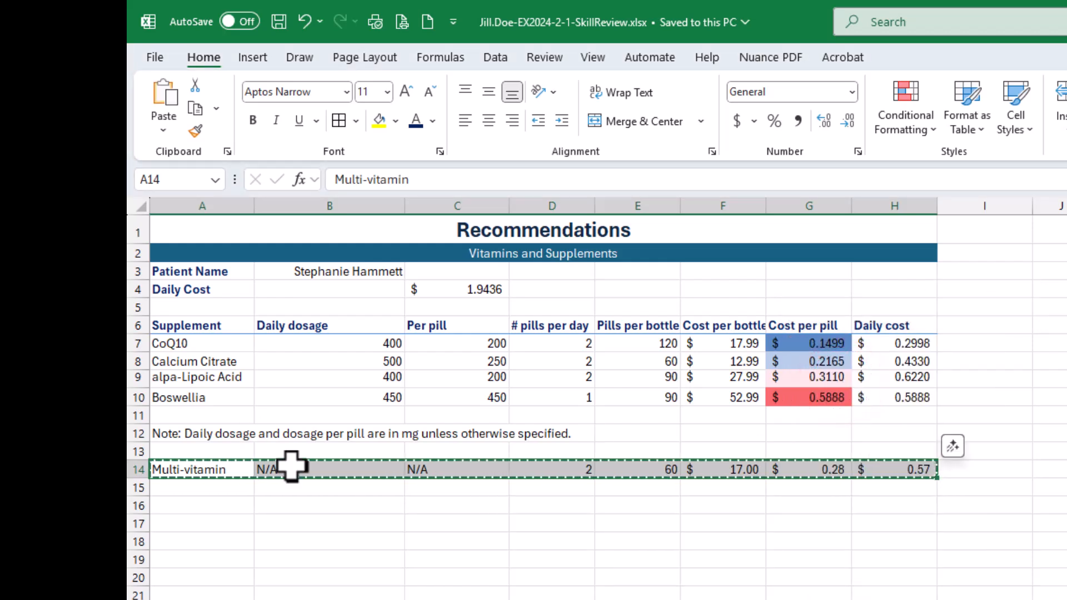
pyautogui.click(189, 376)
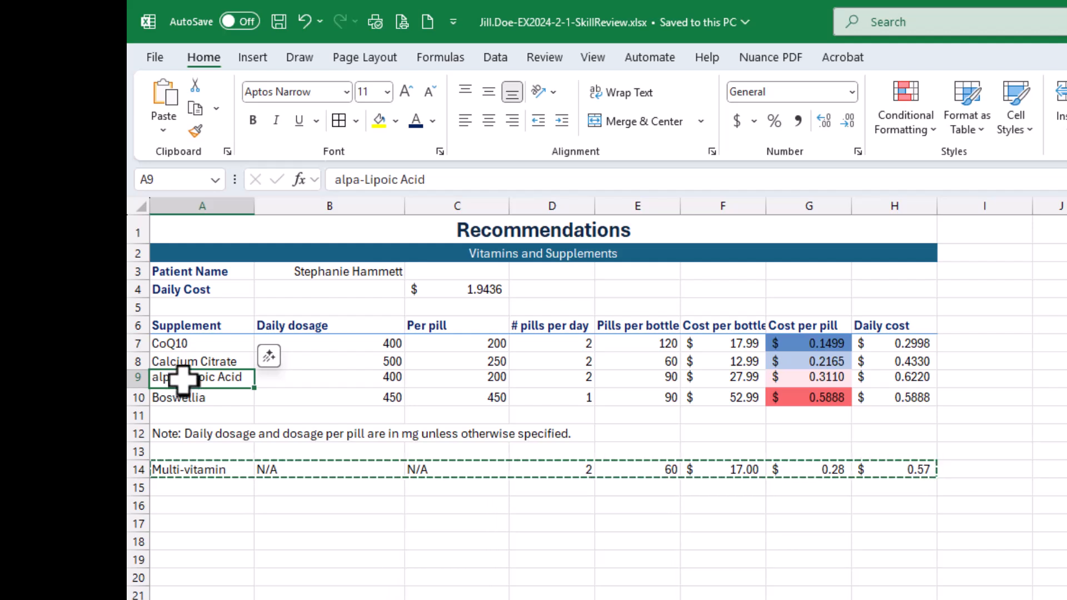
pyautogui.rightClick(184, 379)
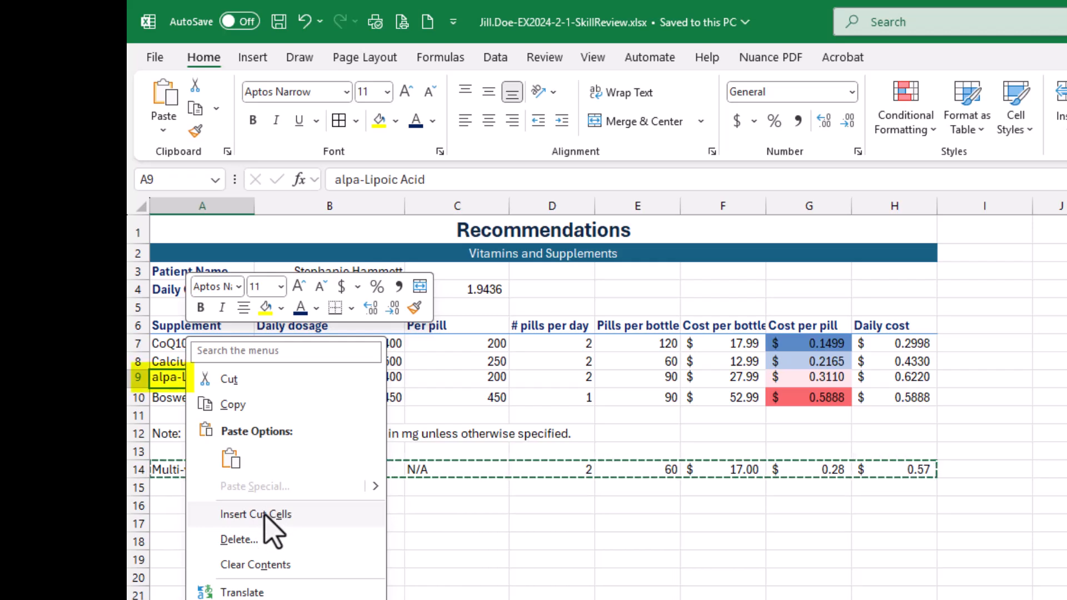
pyautogui.click(264, 515)
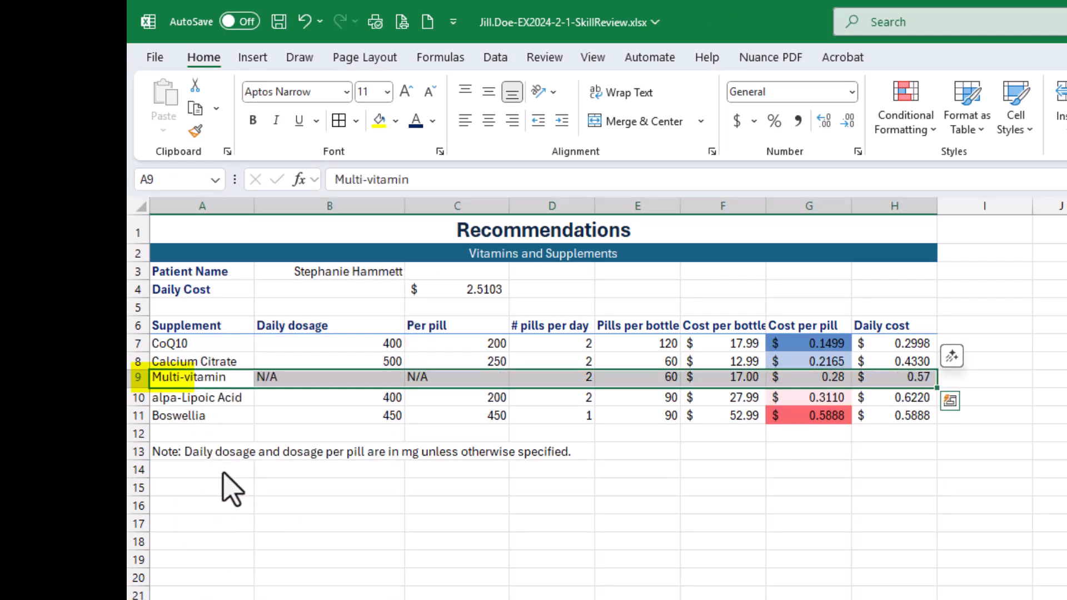
pyautogui.click(205, 360)
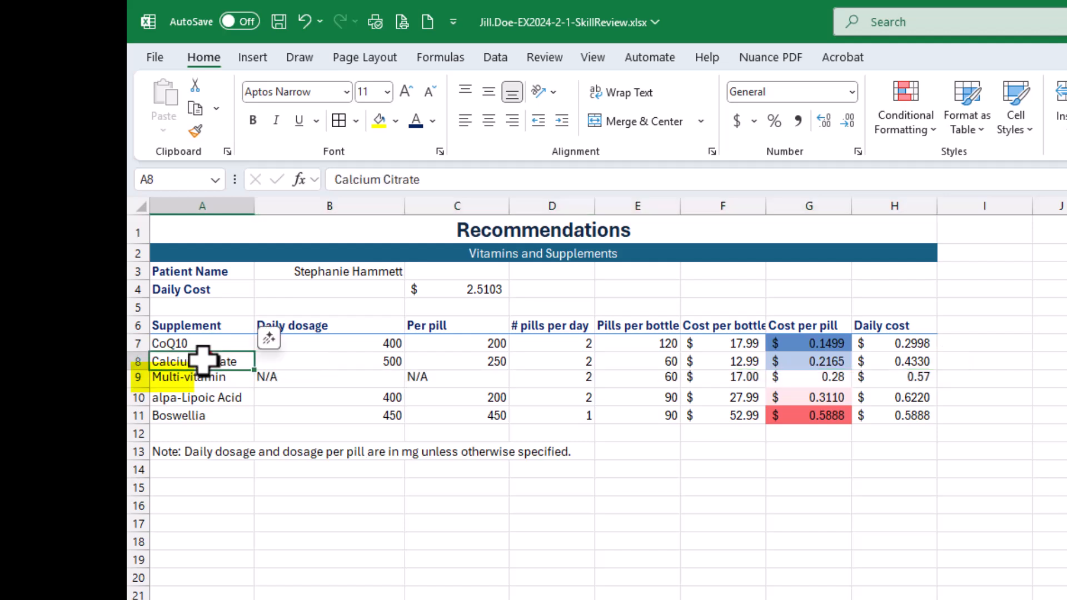
pyautogui.click(212, 399)
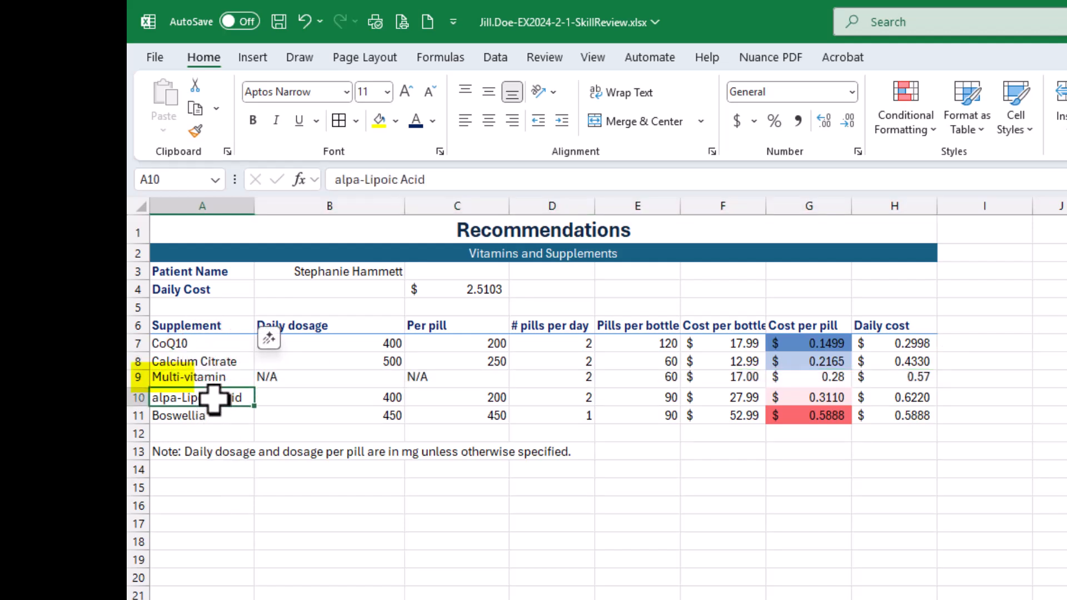
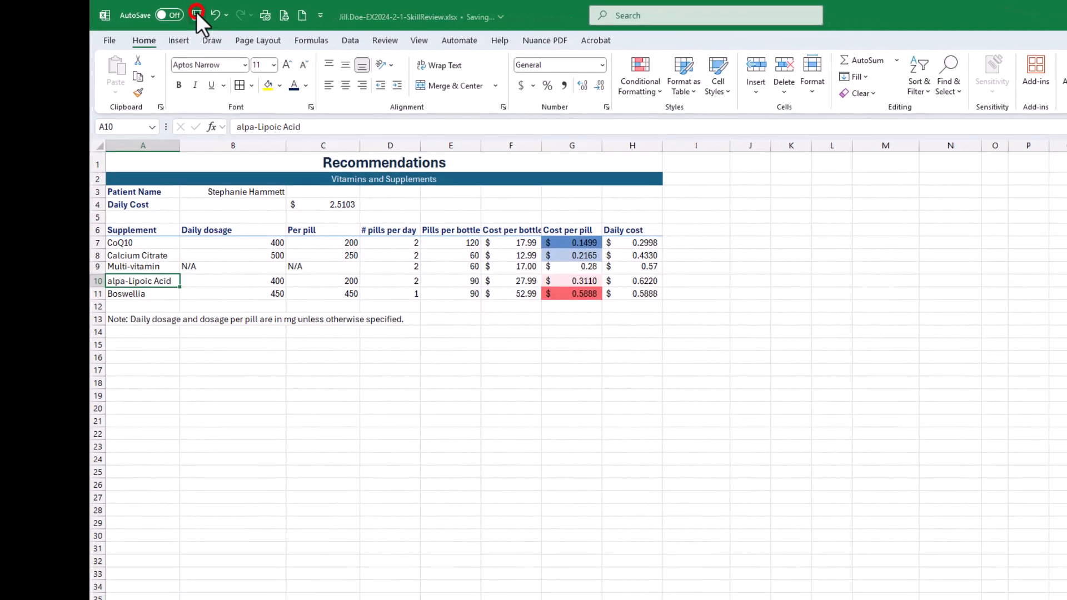
# - Save the workbook, and check off all four parts of instruction 11 in the SIMnet assignment in the browser
pyautogui.click(195, 13)
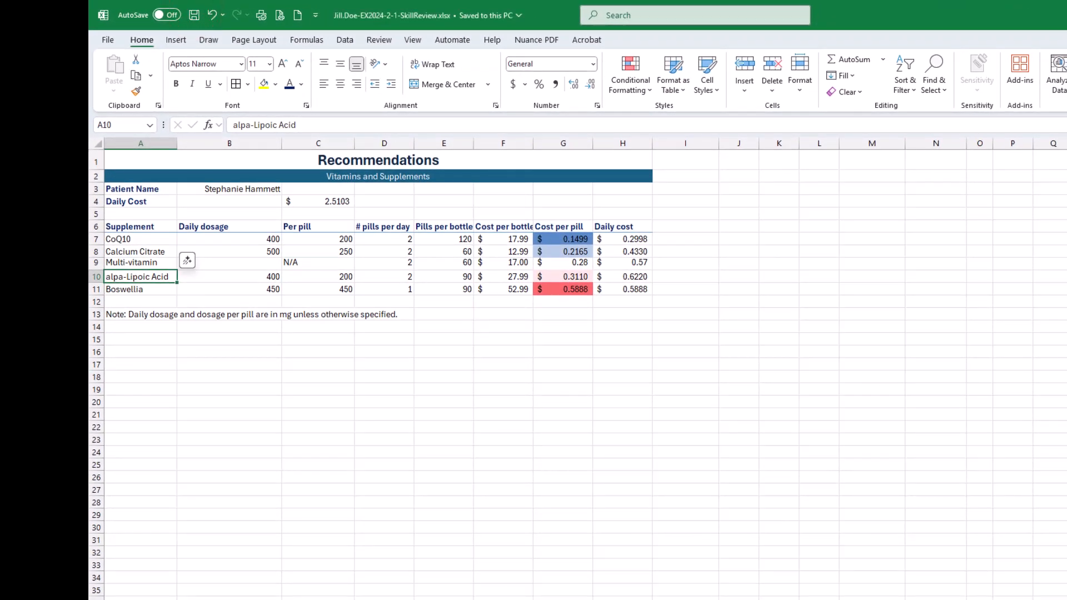
pyautogui.moveTo(1064, 133); pyautogui.dragTo(482, 81)
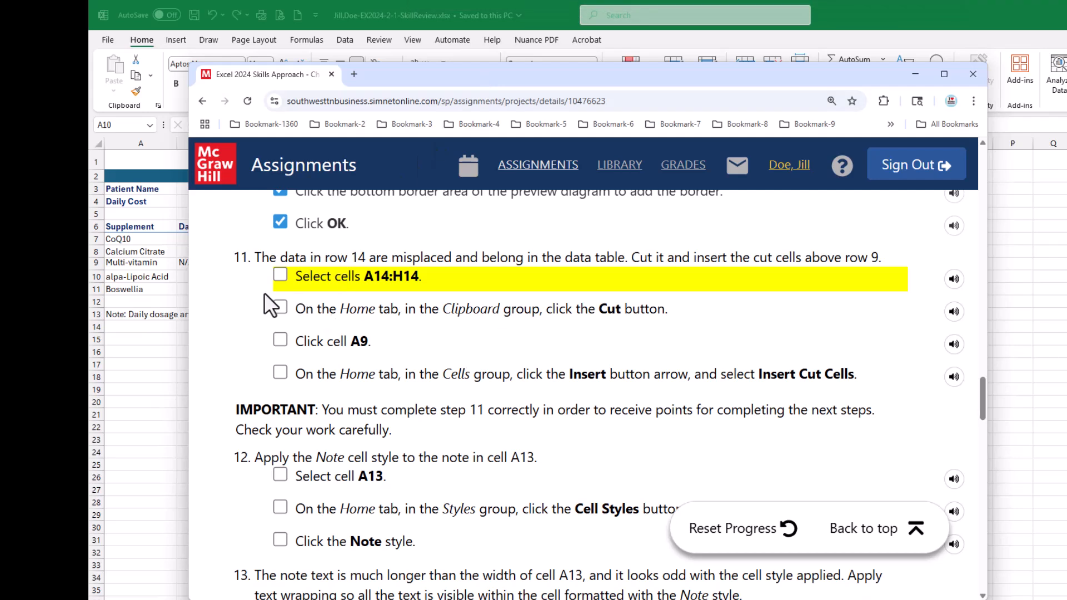
pyautogui.click(280, 275)
pyautogui.click(280, 305)
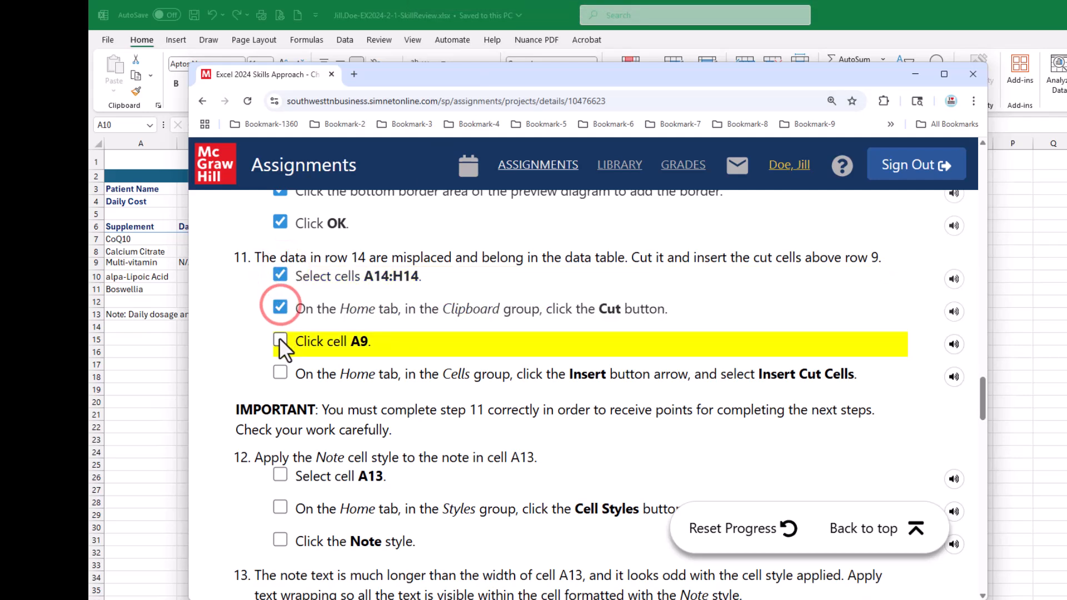
pyautogui.click(280, 339)
pyautogui.click(281, 371)
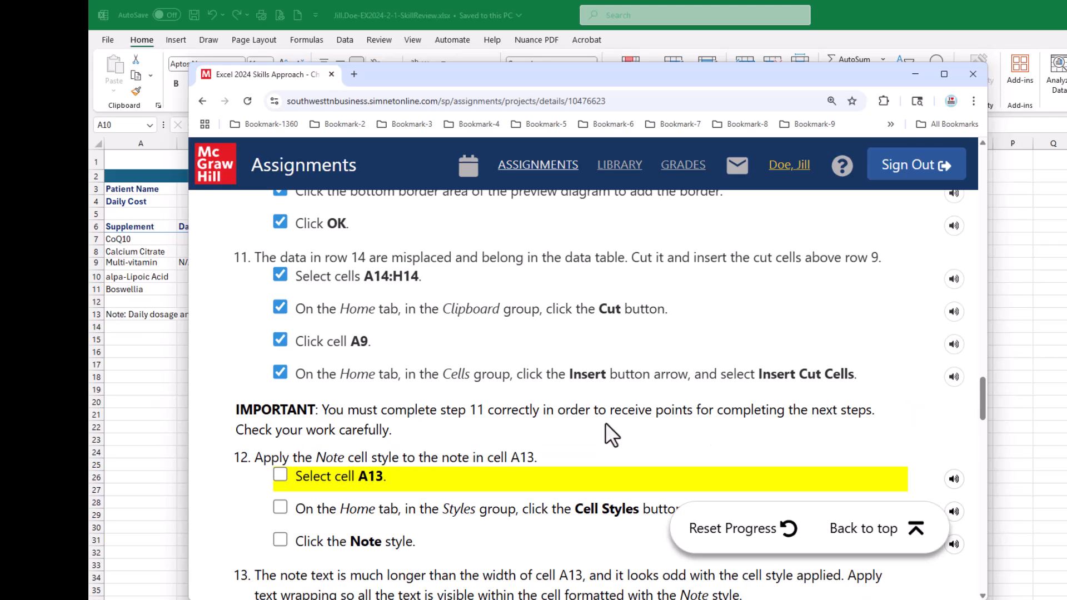
# - Read instruction 12 in the SIMnet assignment, return to Excel, and apply the Note cell style to the note in cell A13
pyautogui.moveTo(438, 71); pyautogui.dragTo(1066, 83)
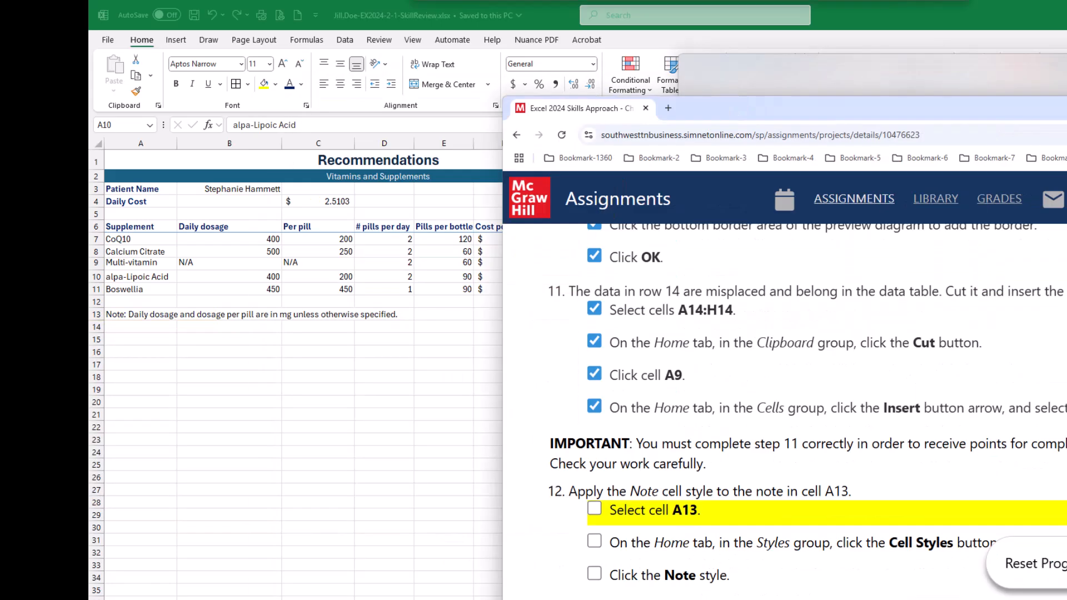
pyautogui.moveTo(1066, 108); pyautogui.dragTo(807, 84)
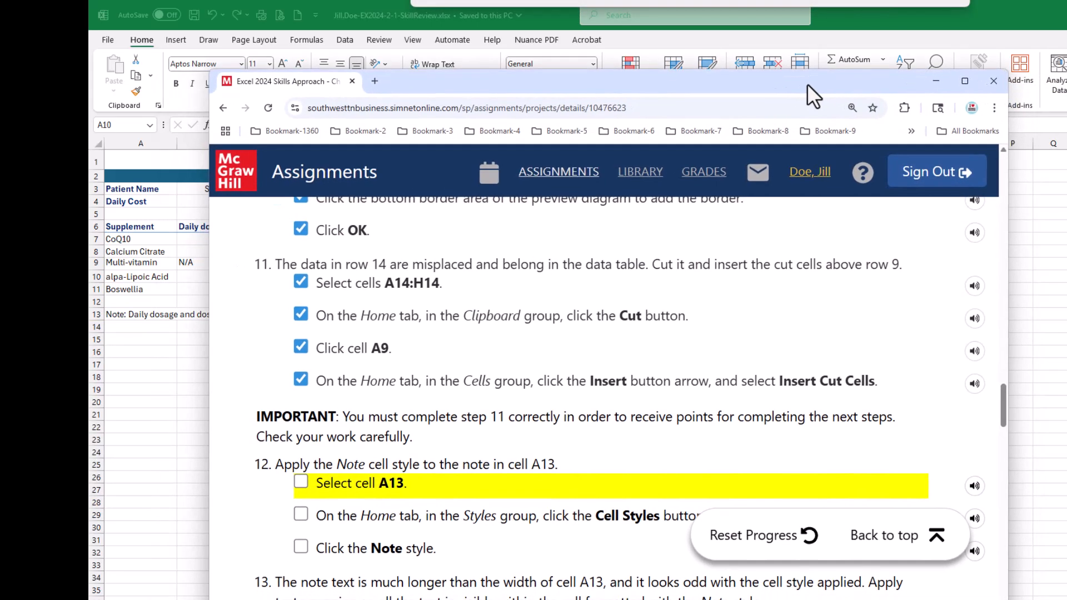
pyautogui.scroll(-3, 563, 358)
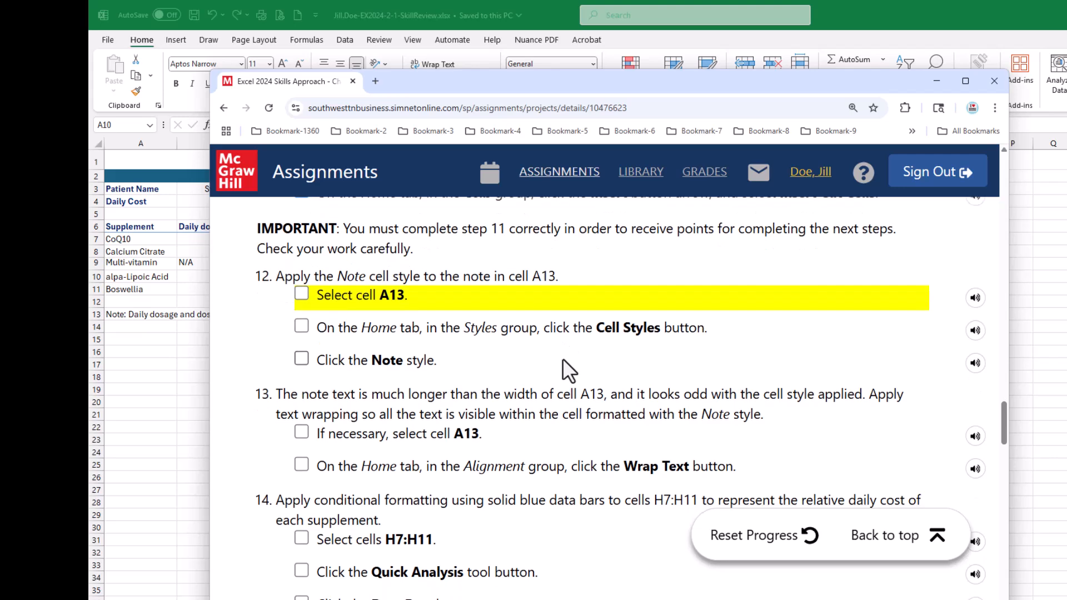
pyautogui.moveTo(493, 86); pyautogui.dragTo(559, 104)
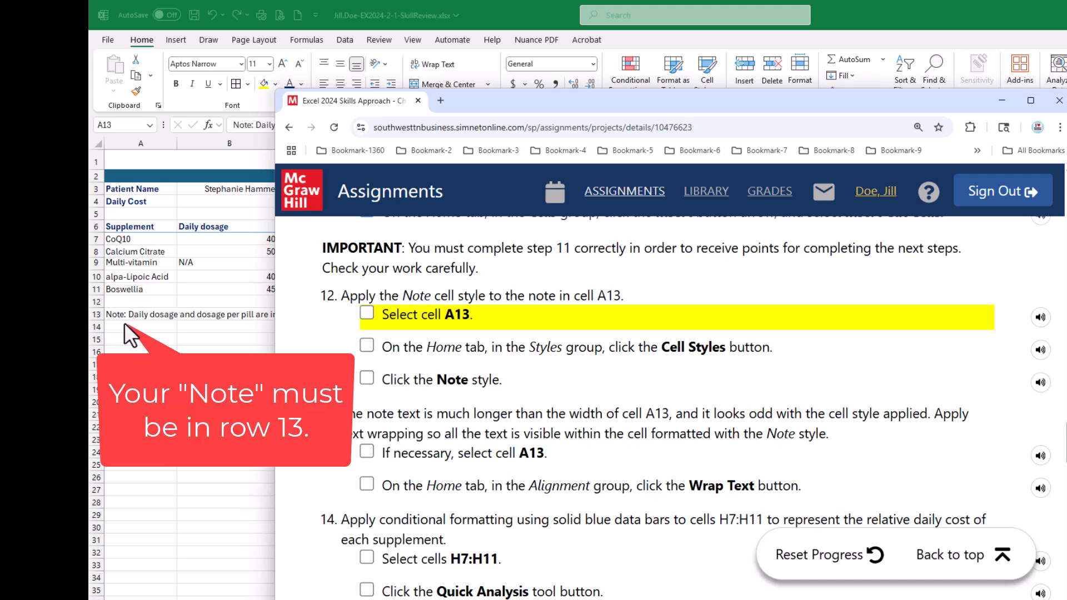
pyautogui.moveTo(515, 101); pyautogui.dragTo(1065, 220)
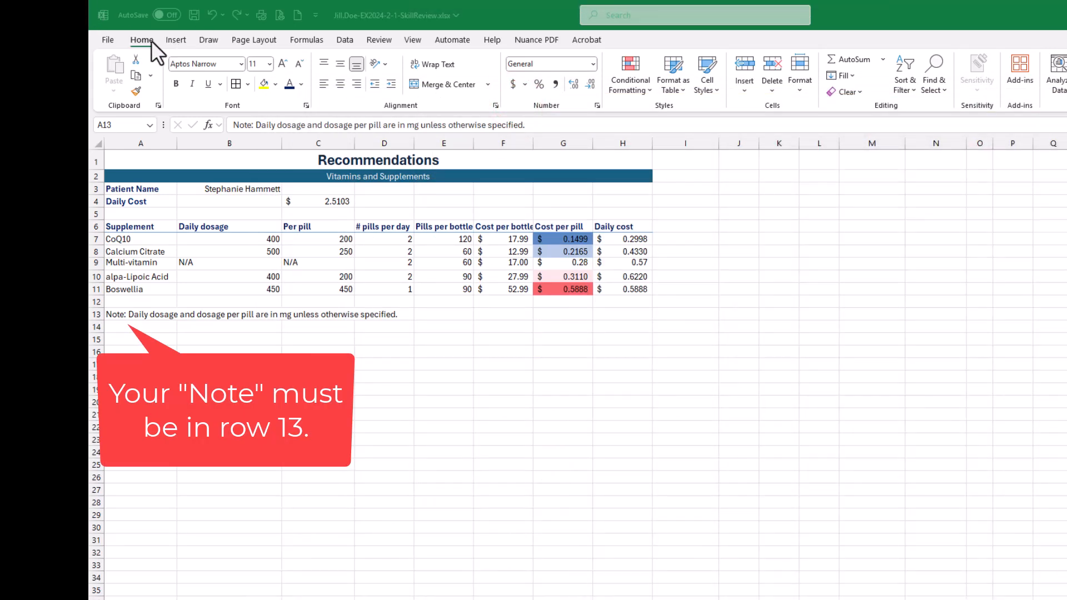
pyautogui.click(114, 316)
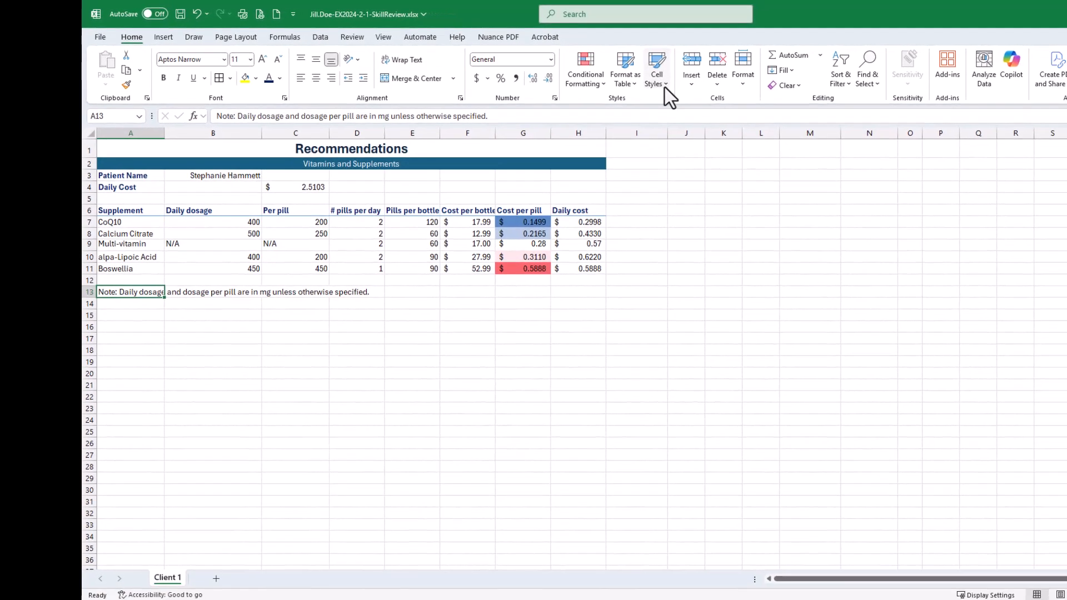
pyautogui.click(663, 85)
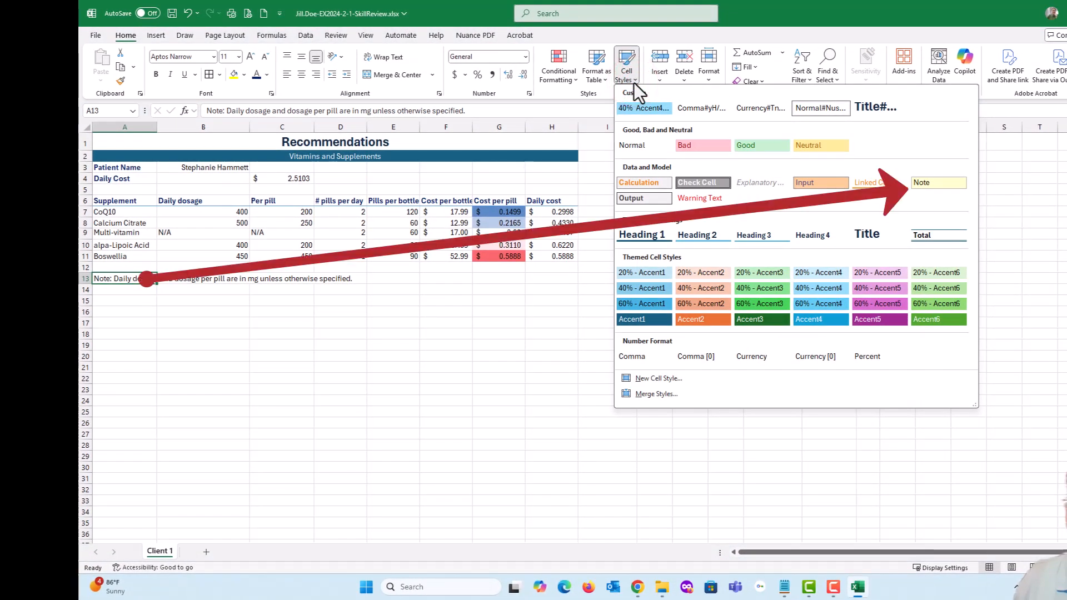
pyautogui.click(943, 184)
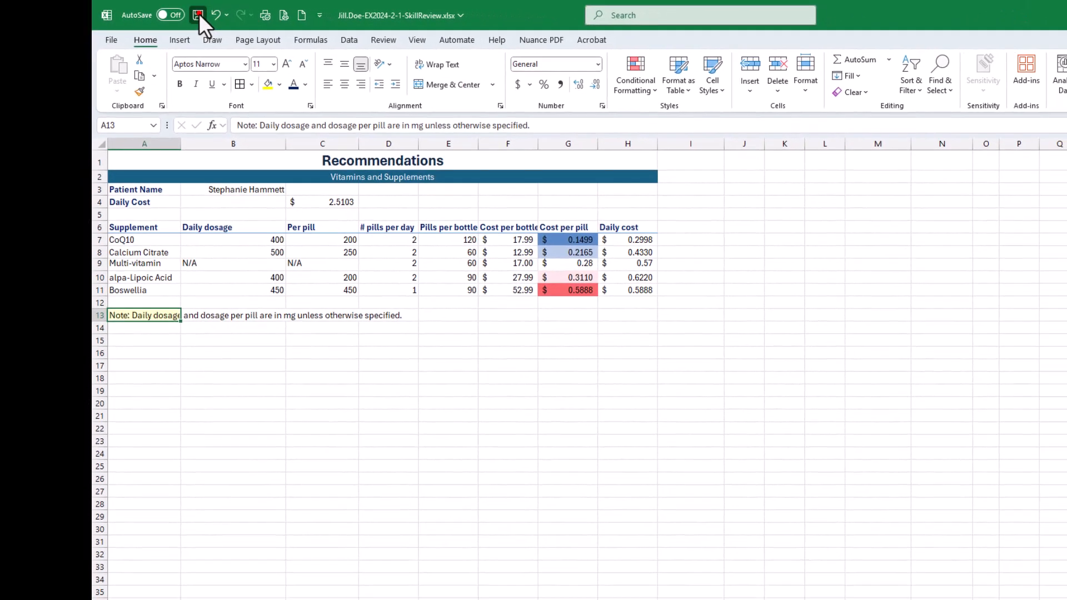
# - Save the workbook, and check off all three parts of instruction 12 in the SIMnet assignment in the browser
pyautogui.click(230, 21)
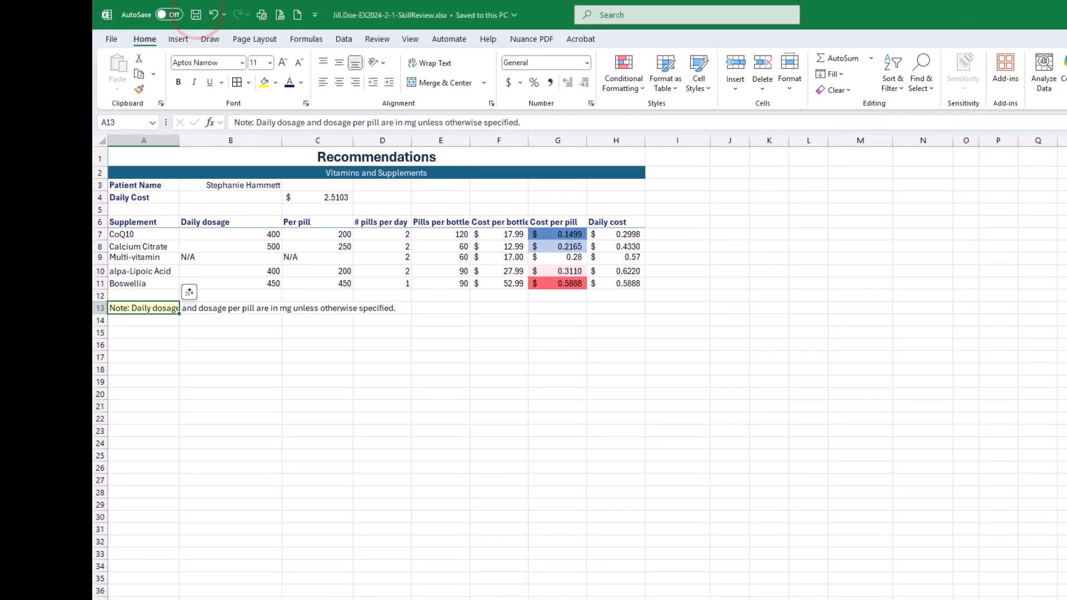
pyautogui.moveTo(1066, 211); pyautogui.dragTo(786, 85)
pyautogui.click(264, 293)
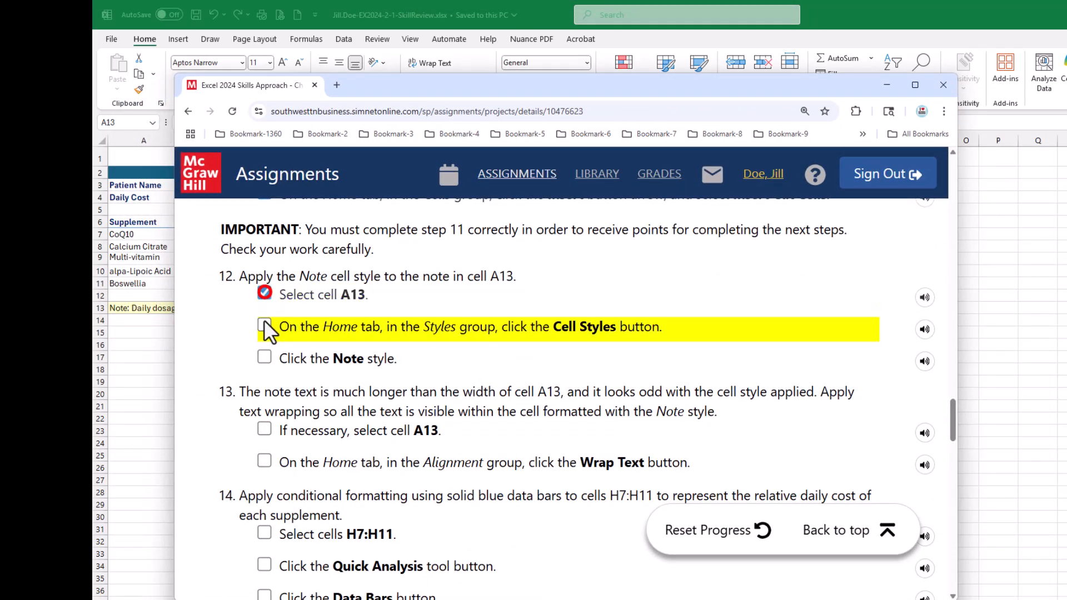
pyautogui.click(265, 324)
pyautogui.scroll(-1, 344, 408)
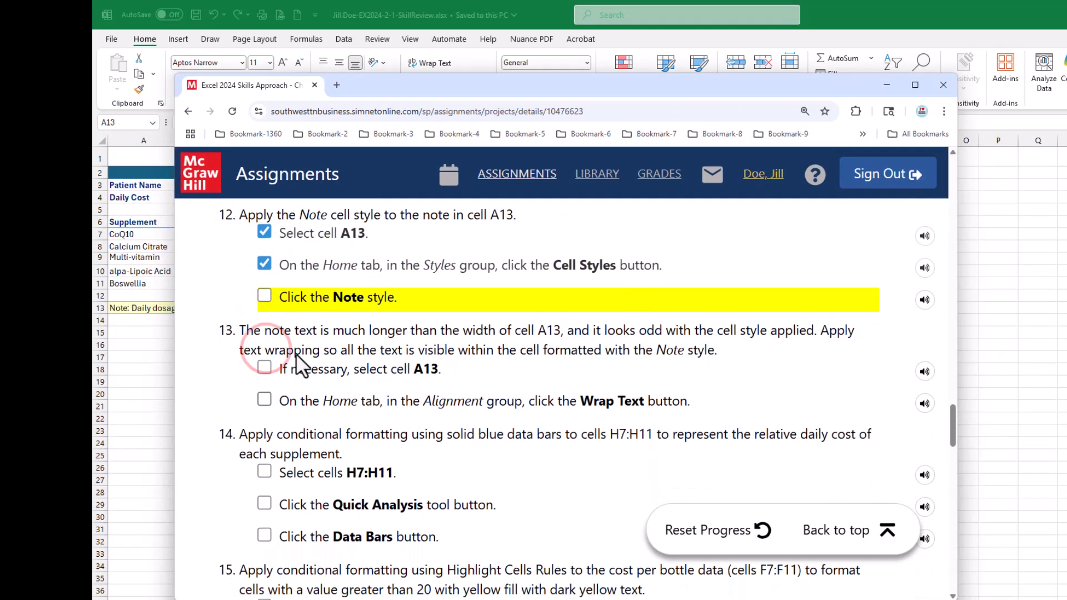
pyautogui.click(264, 295)
pyautogui.scroll(-1, 305, 428)
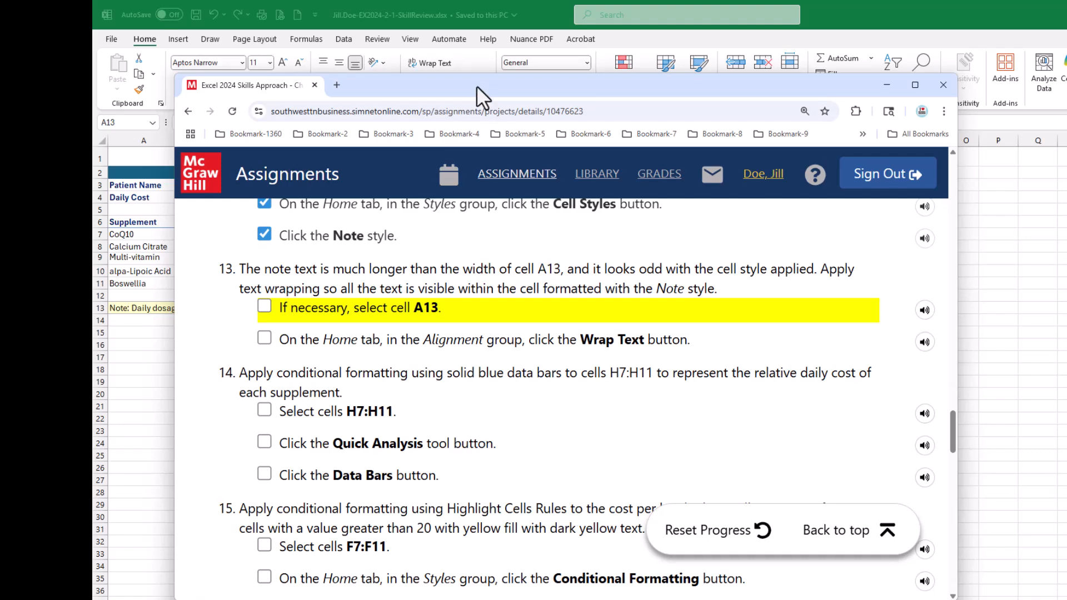
# - Return to Excel and wrap the note text within cell A13
pyautogui.click(419, 89)
pyautogui.moveTo(418, 88); pyautogui.dragTo(1066, 189)
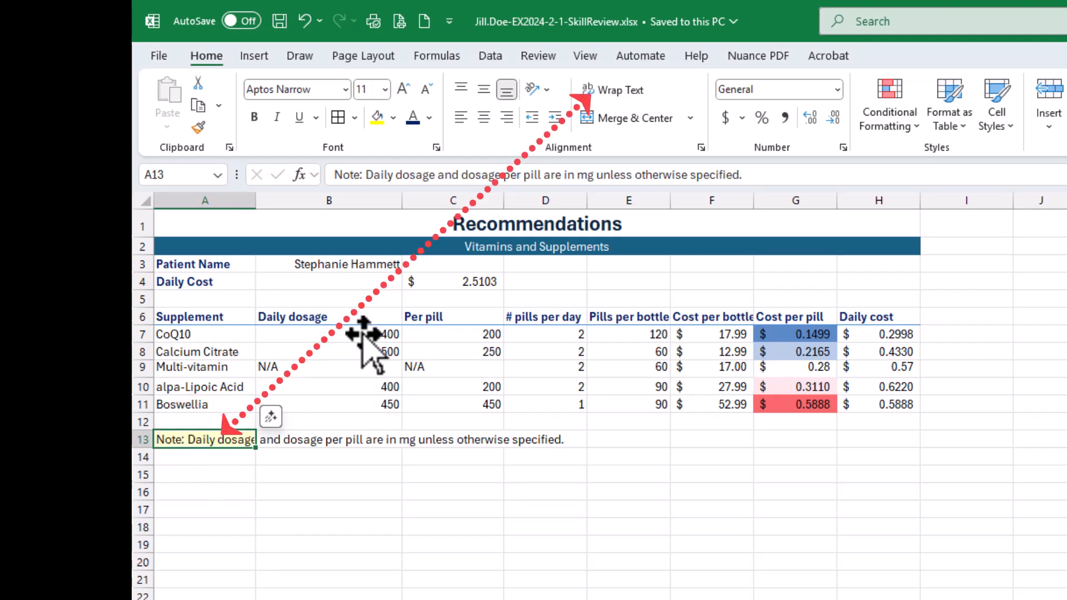
pyautogui.click(612, 93)
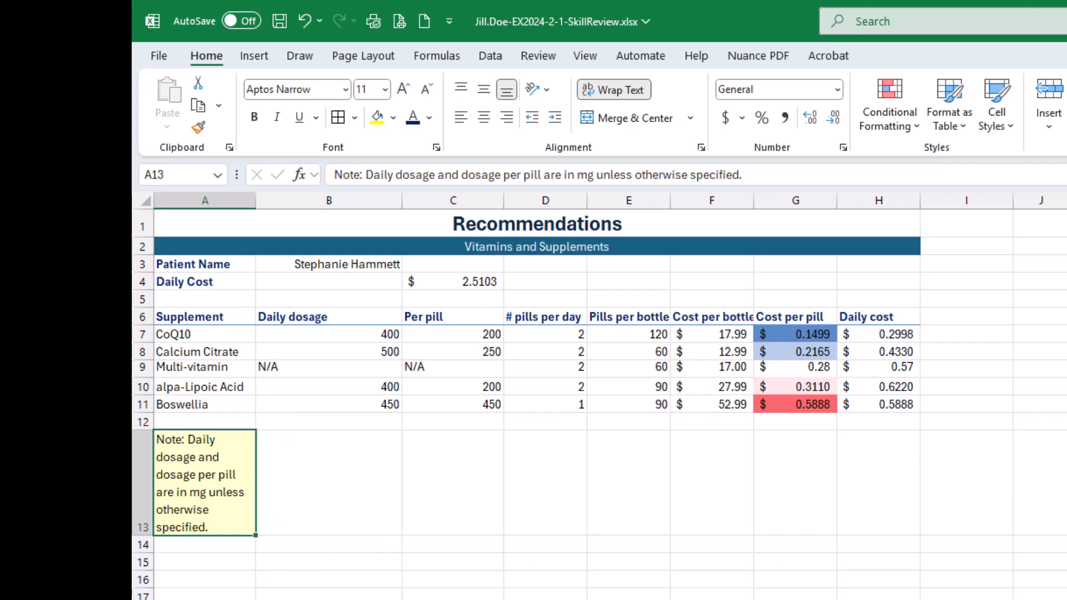
# - Save the workbook, and check off both parts of instruction 13 in the SIMnet assignment in the browser
pyautogui.click(287, 24)
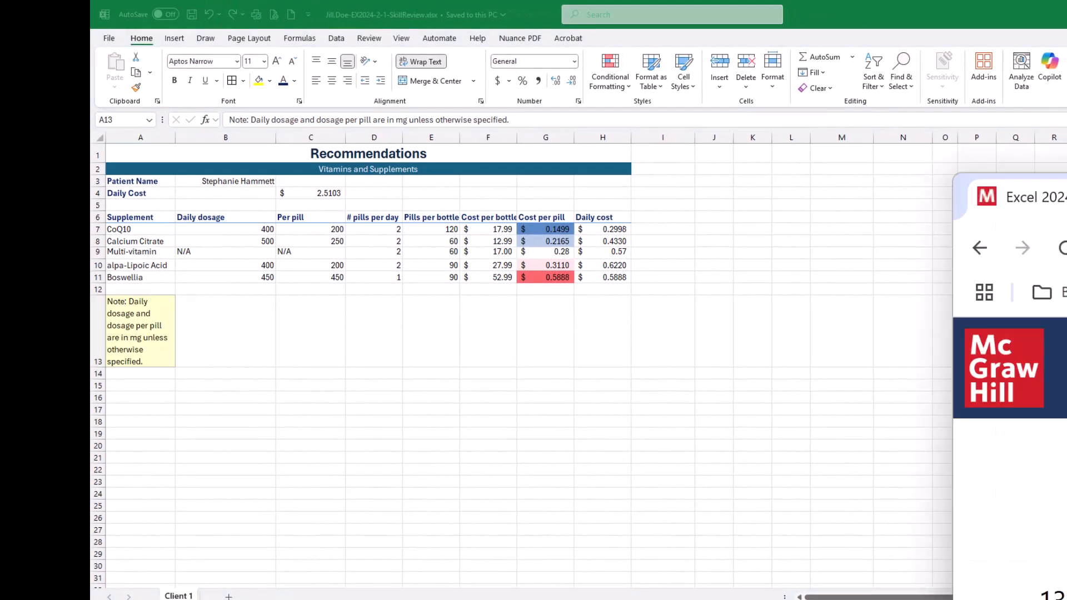
pyautogui.moveTo(1066, 197); pyautogui.dragTo(659, 57)
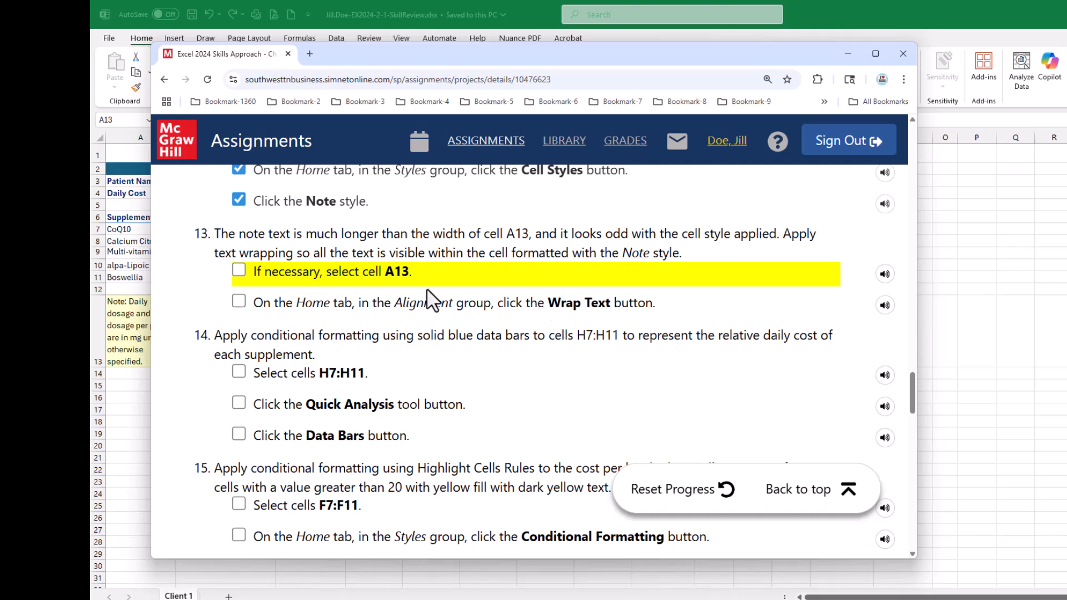
pyautogui.click(242, 268)
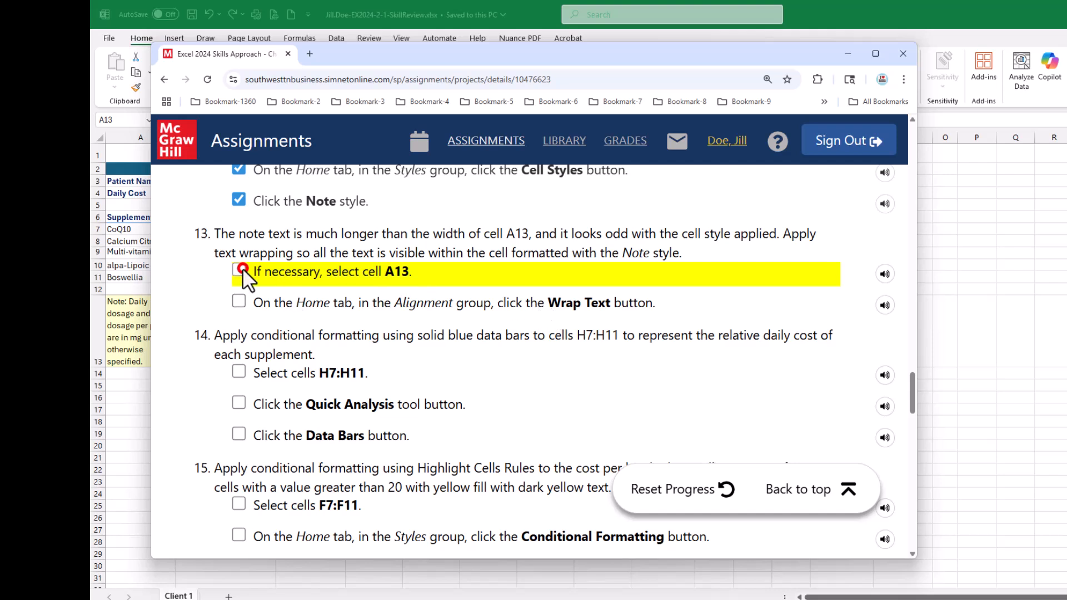
pyautogui.click(239, 301)
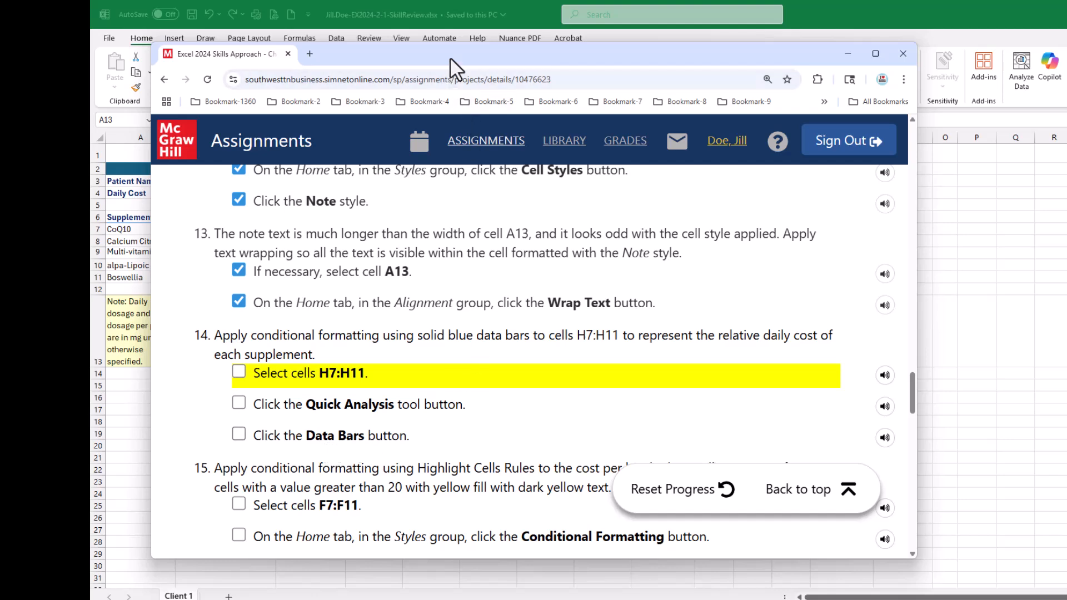
# - Return to Excel and apply Data Bars conditional formatting to the daily costs in H7:H11 with Quick Analysis
pyautogui.moveTo(452, 54); pyautogui.dragTo(1066, 191)
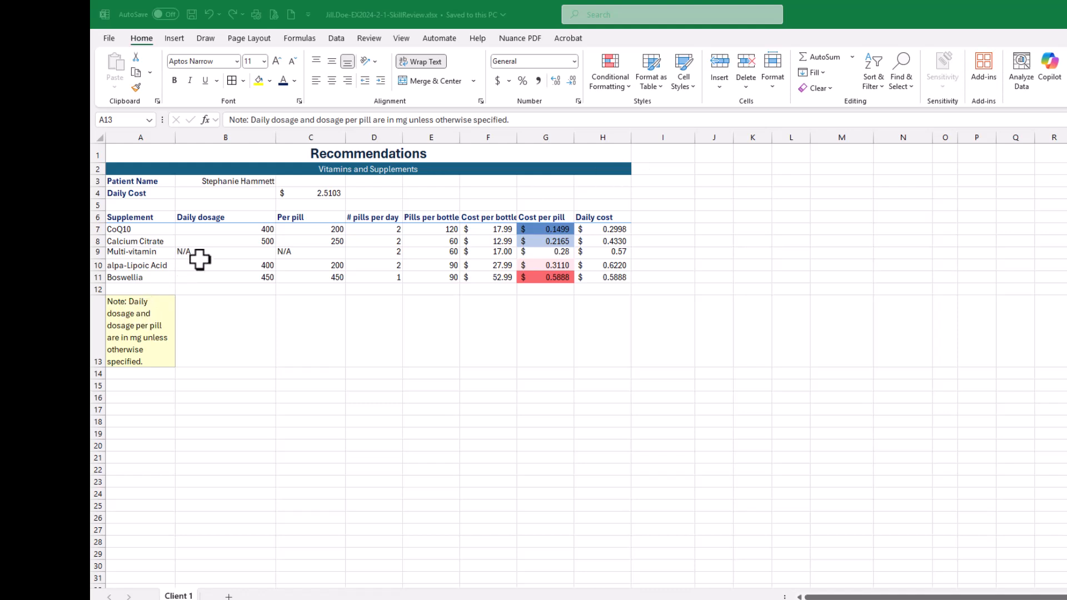
pyautogui.click(583, 253)
pyautogui.moveTo(612, 227); pyautogui.dragTo(611, 275)
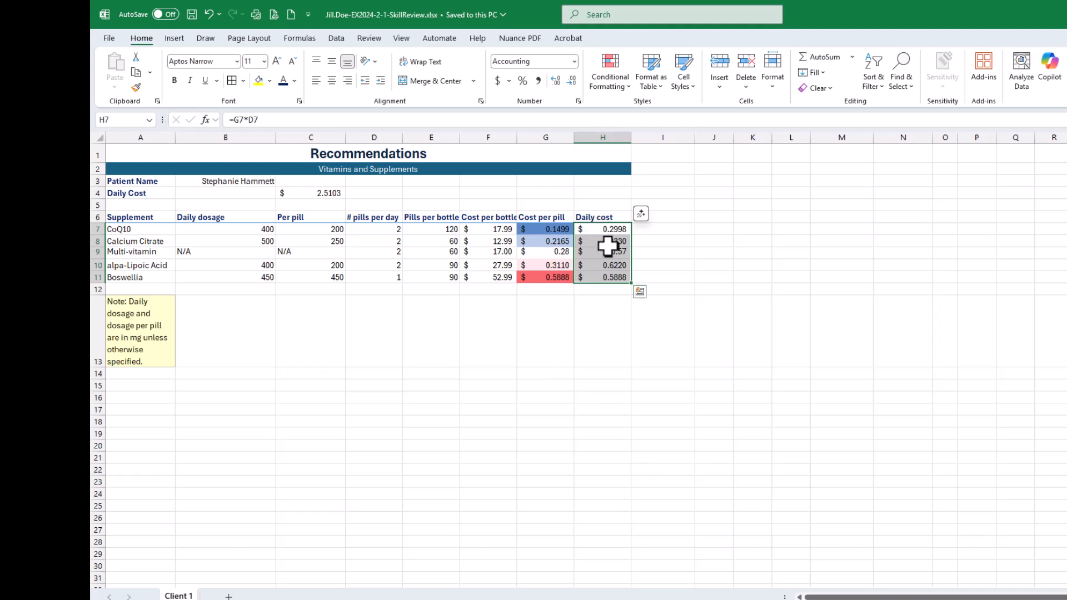
pyautogui.click(639, 293)
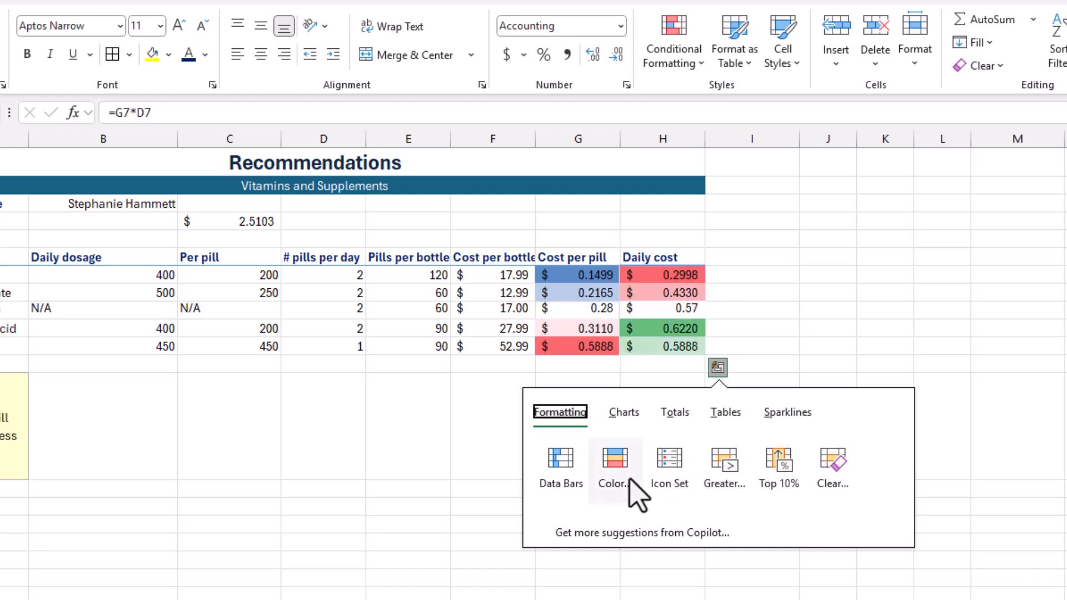
pyautogui.click(554, 467)
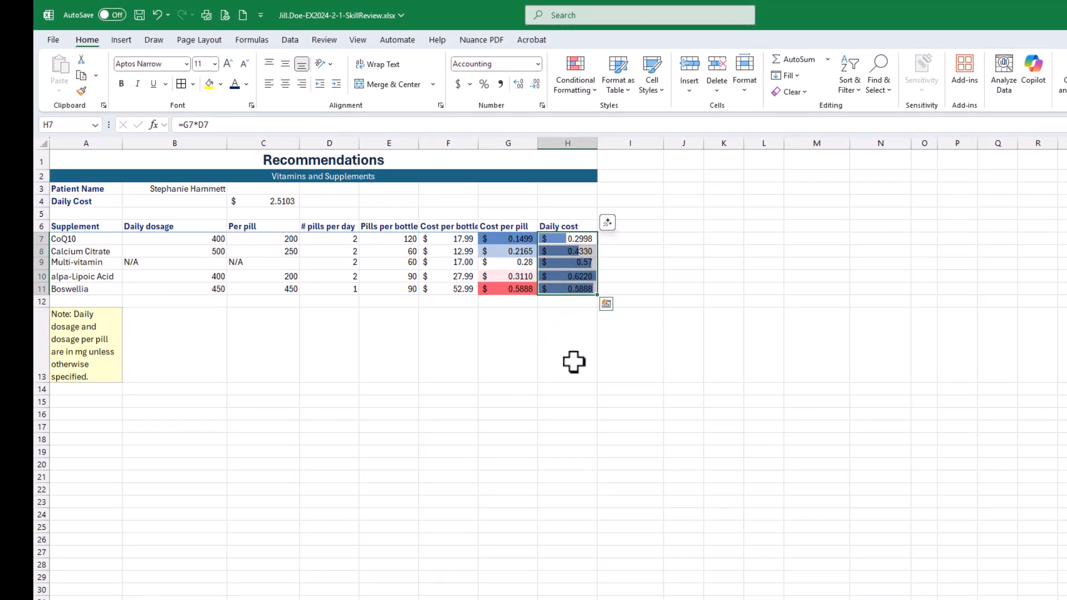
# - Test how the data bars respond by entering 0 and 0.5 in cell H10, undoing each entry
pyautogui.click(566, 273)
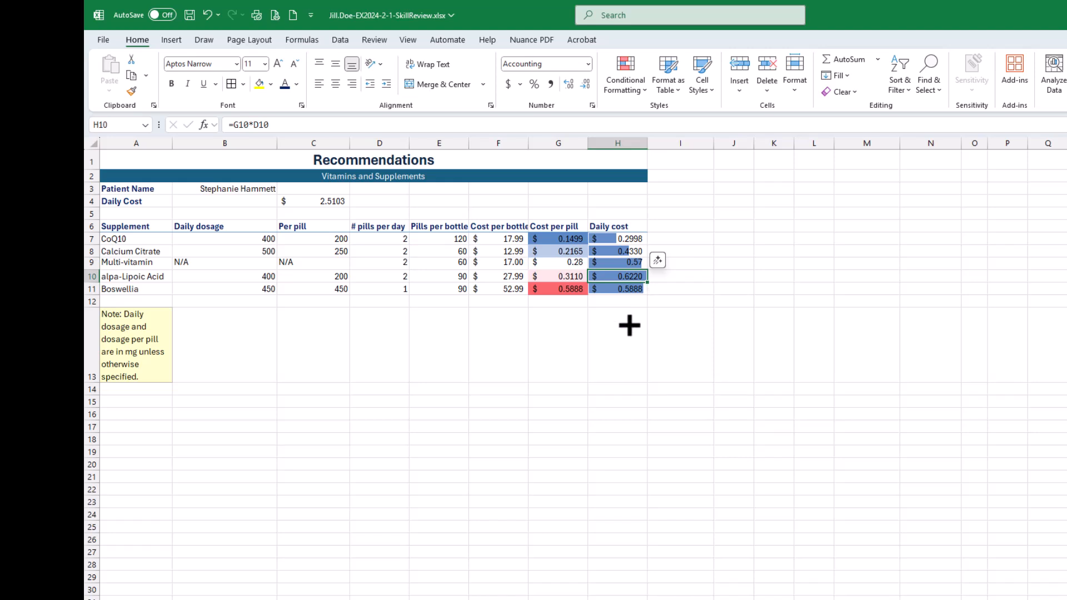
pyautogui.write('0')
pyautogui.press('Return')
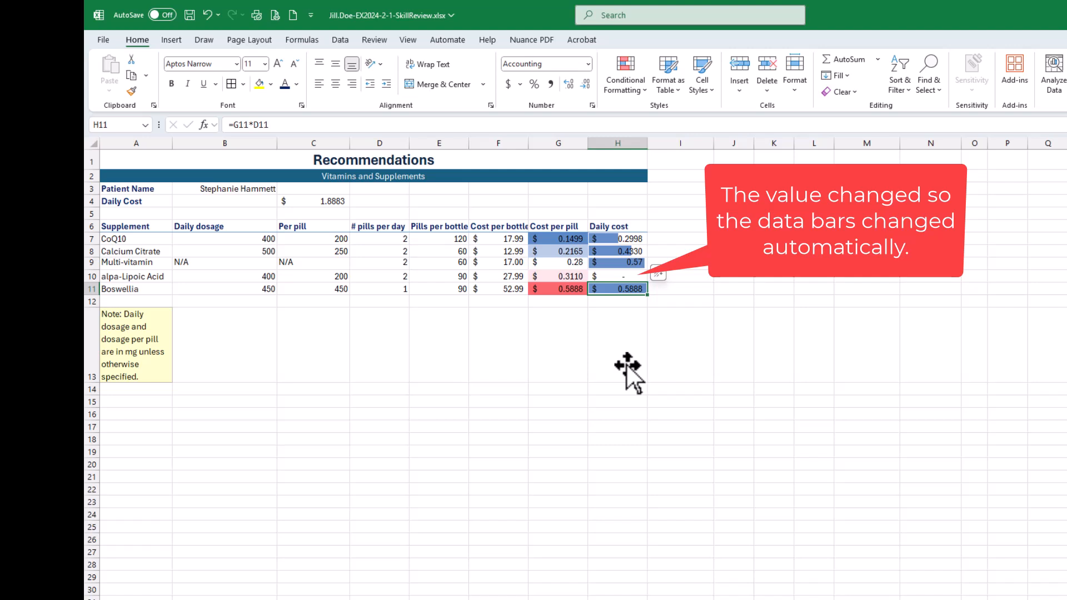
pyautogui.hotkey('ctrl', 'z')
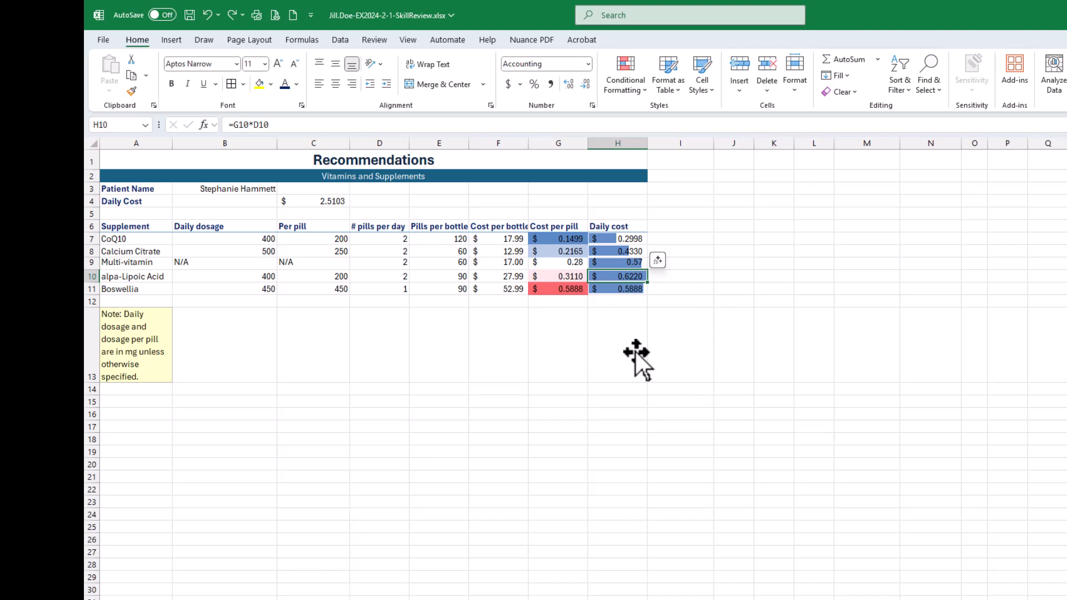
pyautogui.write('0.5')
pyautogui.press('Return')
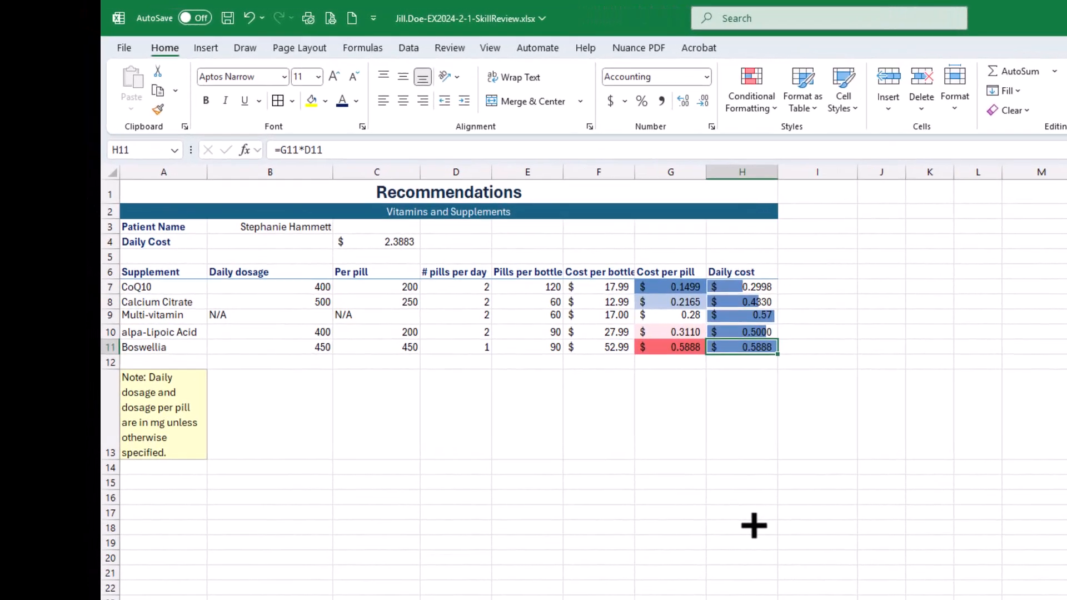
pyautogui.click(626, 436)
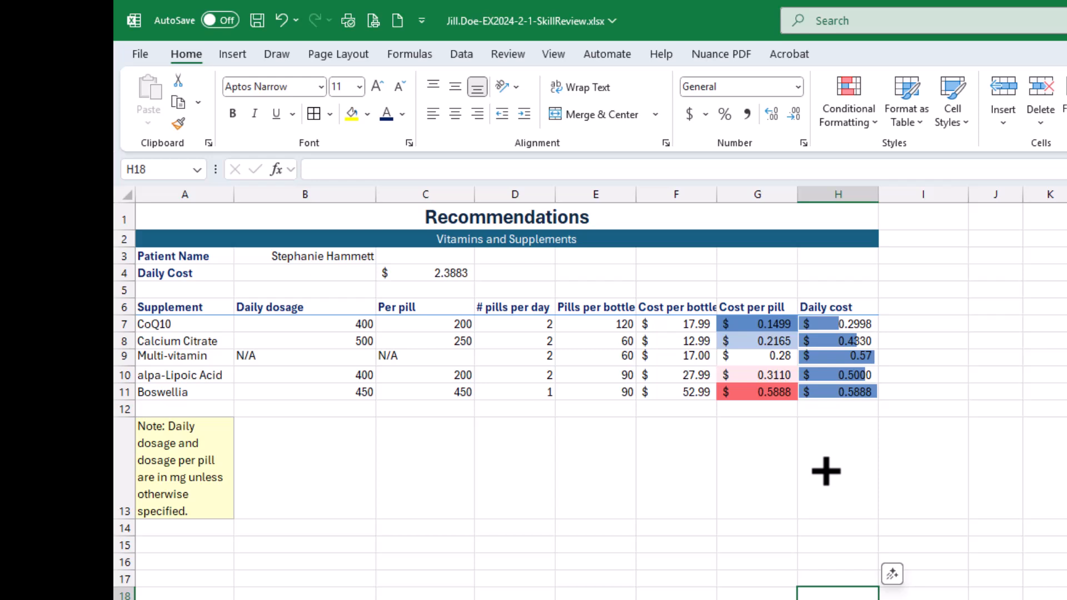
pyautogui.hotkey('ctrl', 'z')
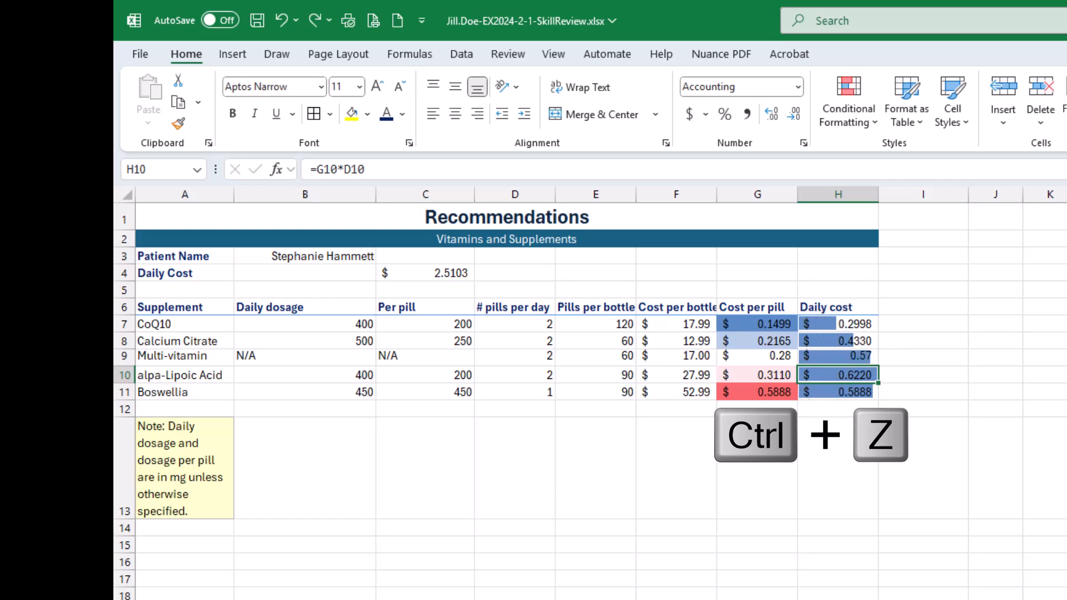
# - Save the workbook, and check off all three parts of instruction 14 in the SIMnet assignment in the browser
pyautogui.click(257, 20)
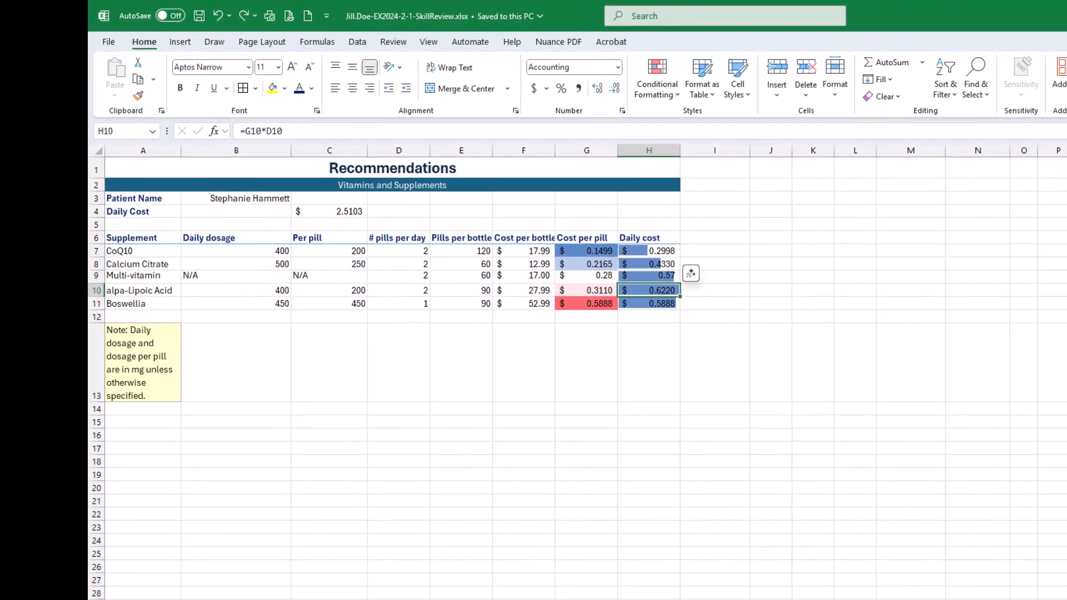
pyautogui.moveTo(1064, 211); pyautogui.dragTo(605, 66)
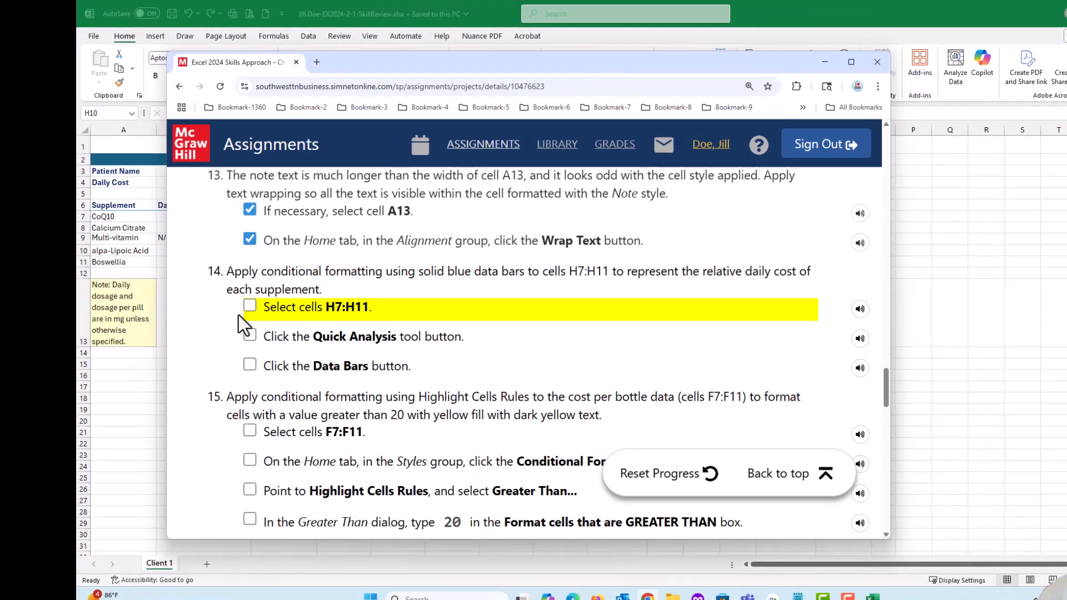
pyautogui.click(250, 305)
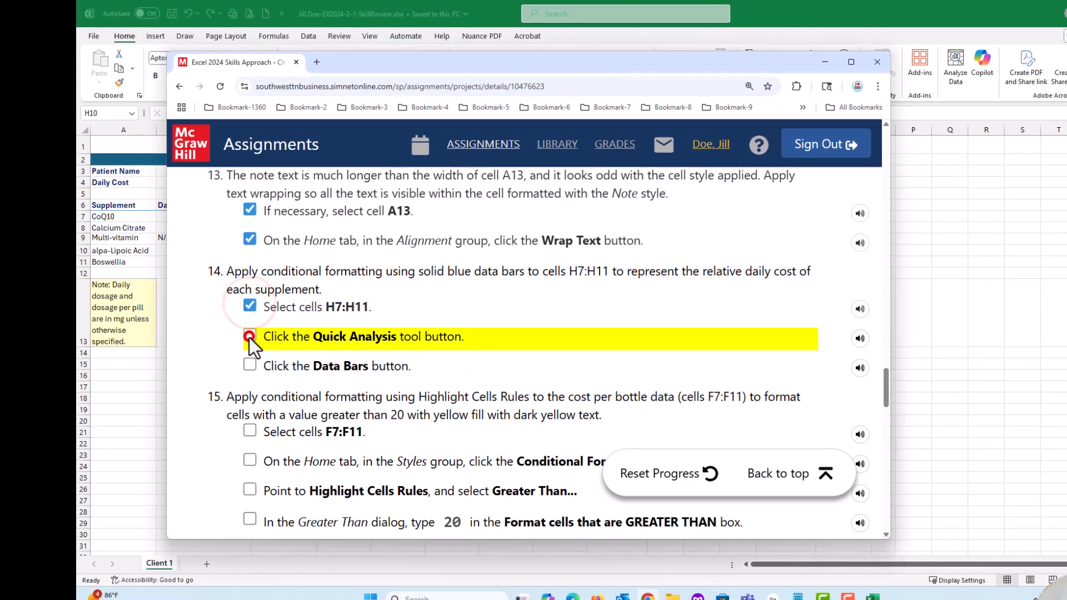
pyautogui.click(250, 336)
pyautogui.click(250, 366)
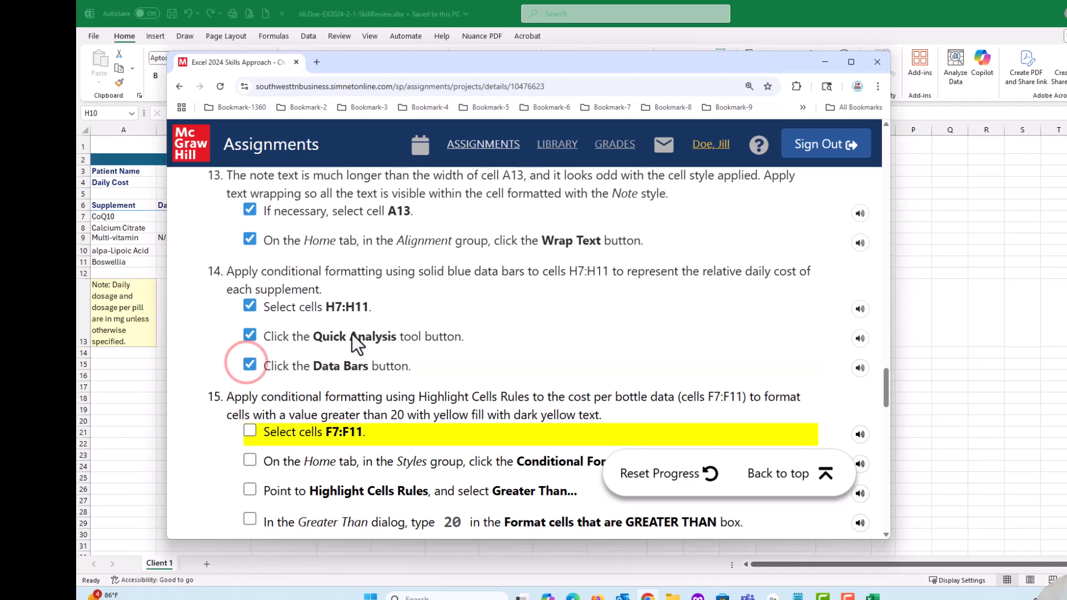
# - Read instruction 15, return to Excel, and start a Greater Than highlight rule for the costs per bottle in F7:F11
pyautogui.scroll(-1, 387, 356)
pyautogui.scroll(-1, 388, 356)
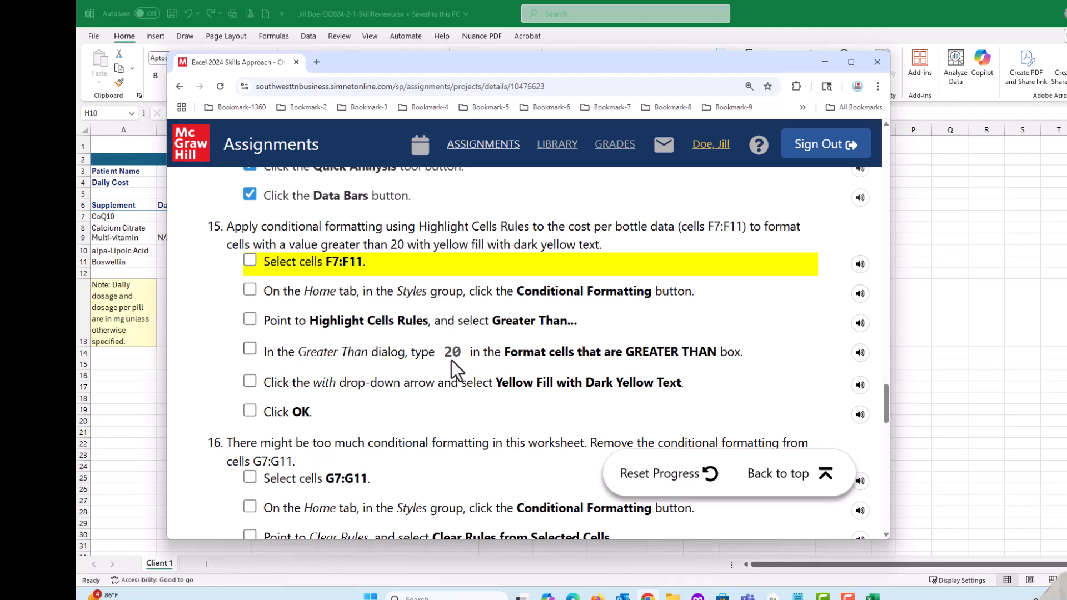
pyautogui.click(494, 63)
pyautogui.moveTo(494, 64); pyautogui.dragTo(1066, 139)
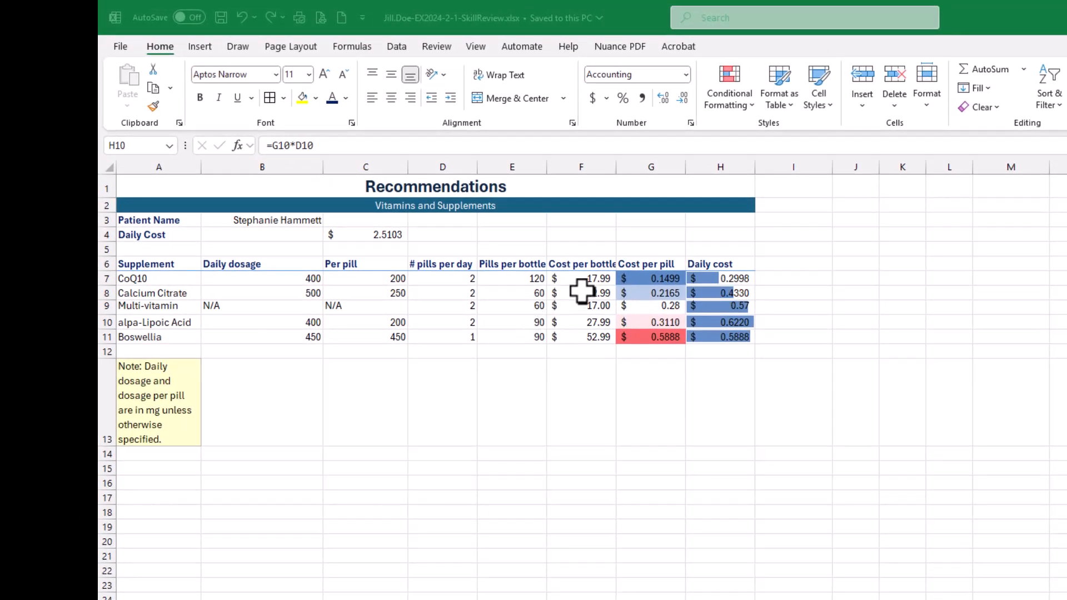
pyautogui.moveTo(584, 278); pyautogui.dragTo(587, 340)
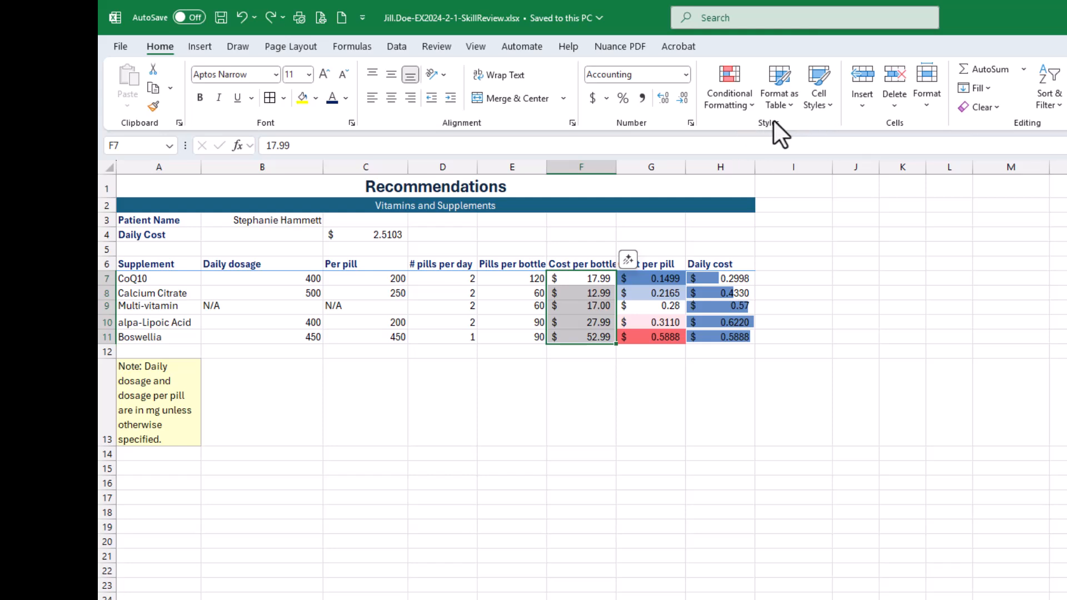
pyautogui.click(726, 96)
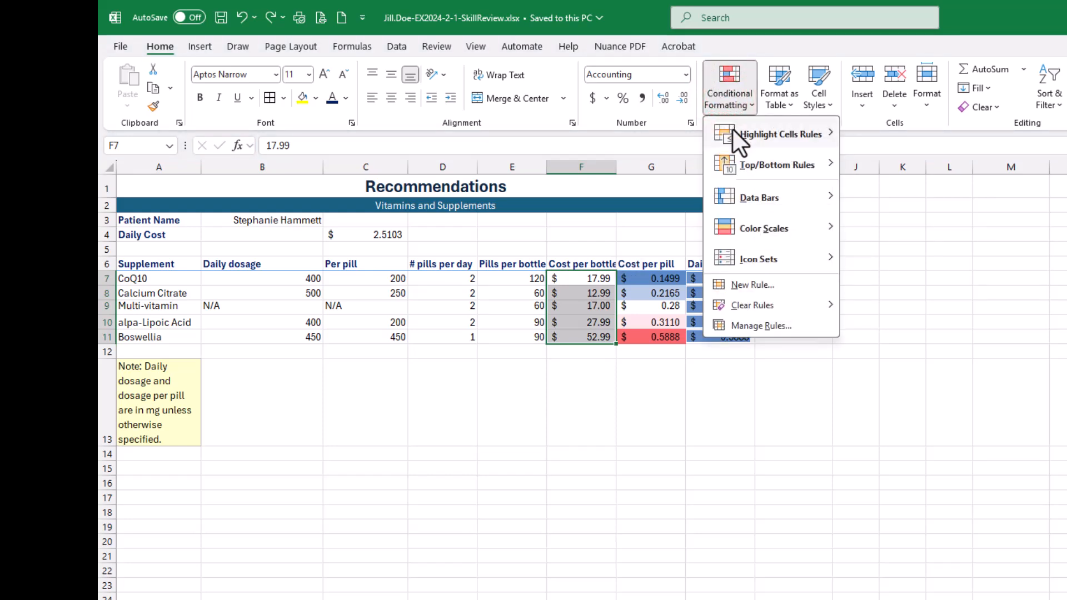
pyautogui.moveTo(776, 134)
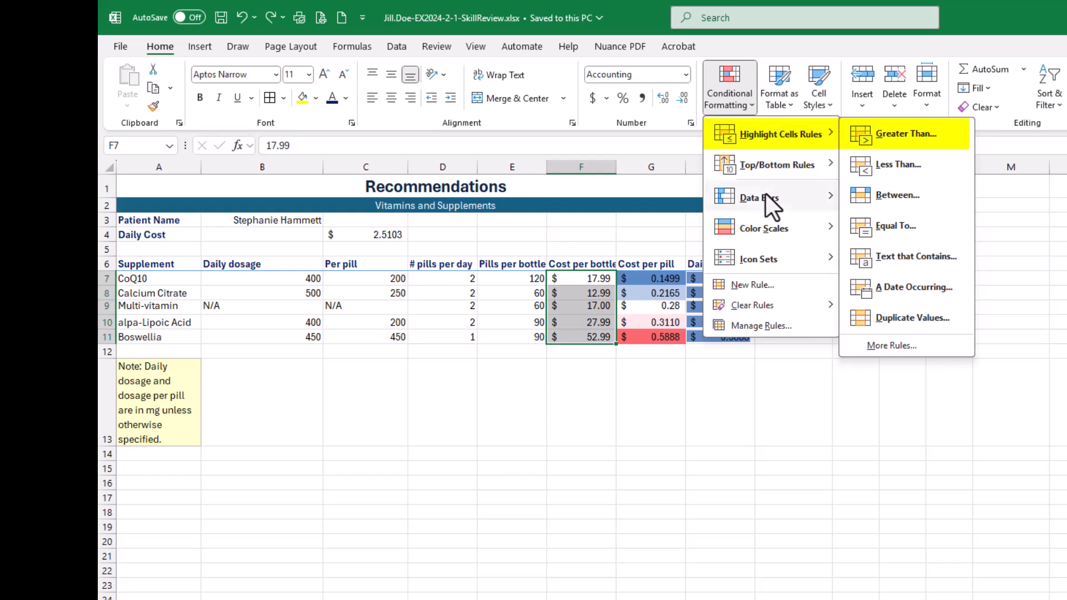
pyautogui.moveTo(764, 195)
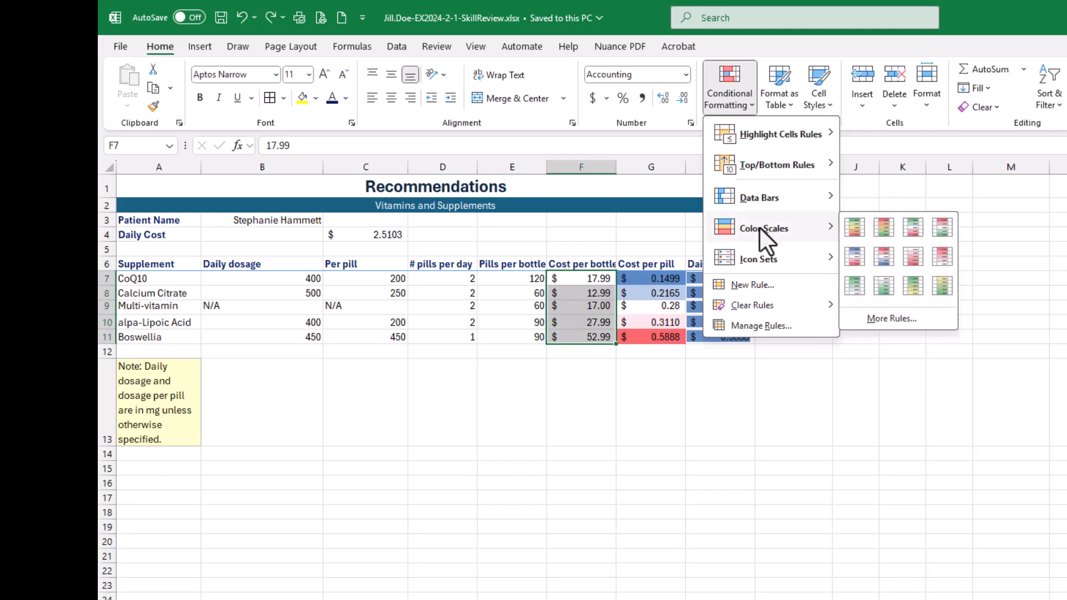
pyautogui.moveTo(757, 263)
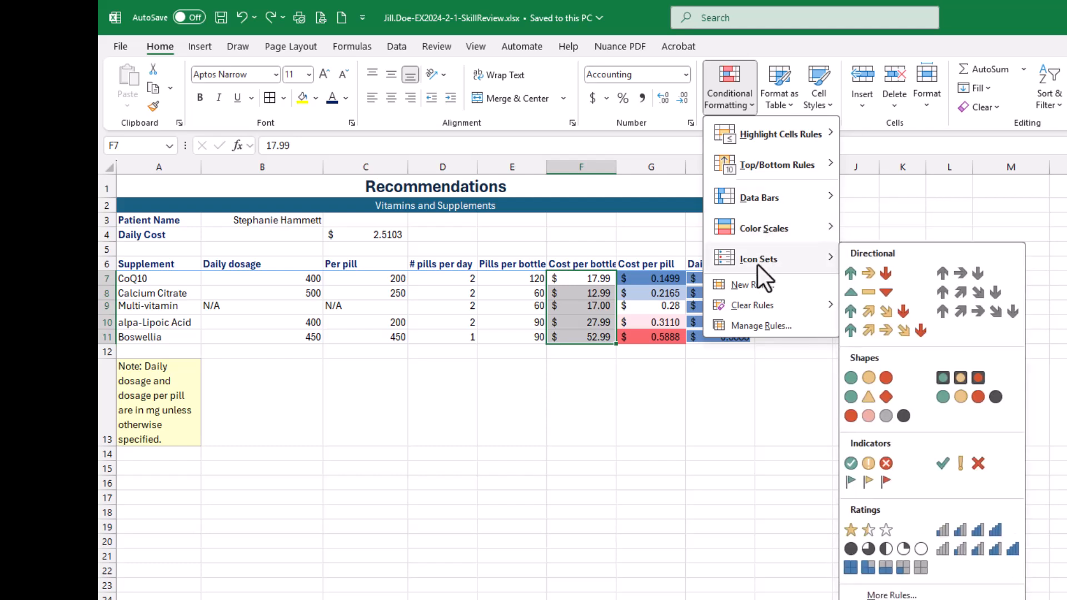
pyautogui.moveTo(755, 236)
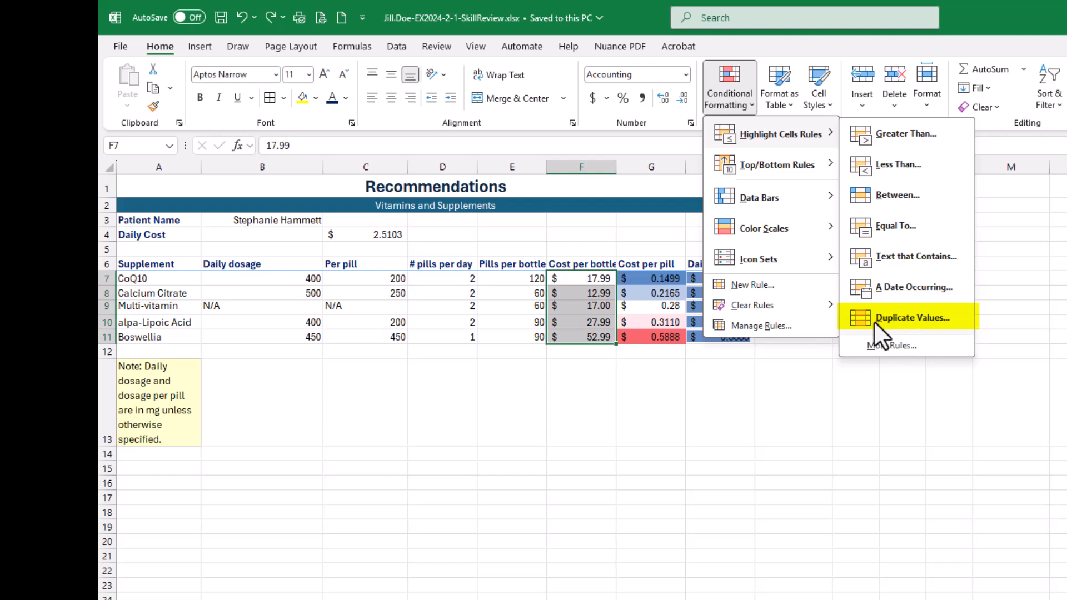
pyautogui.click(915, 133)
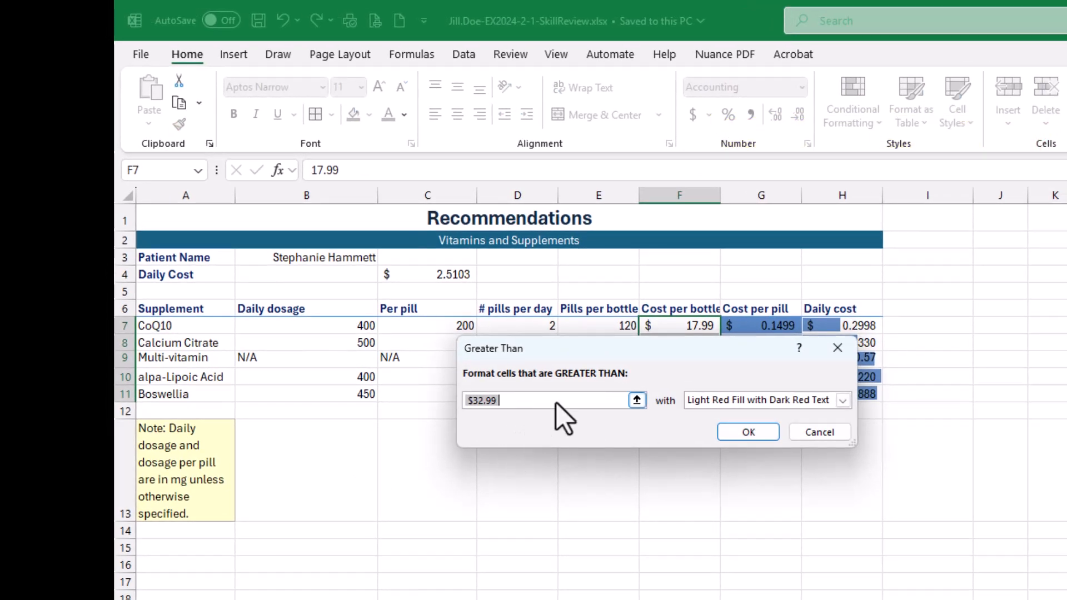
# - Format values greater than 20 with Yellow Fill with Dark Yellow Text, apply the rule, and save the workbook
pyautogui.moveTo(614, 349); pyautogui.dragTo(636, 428)
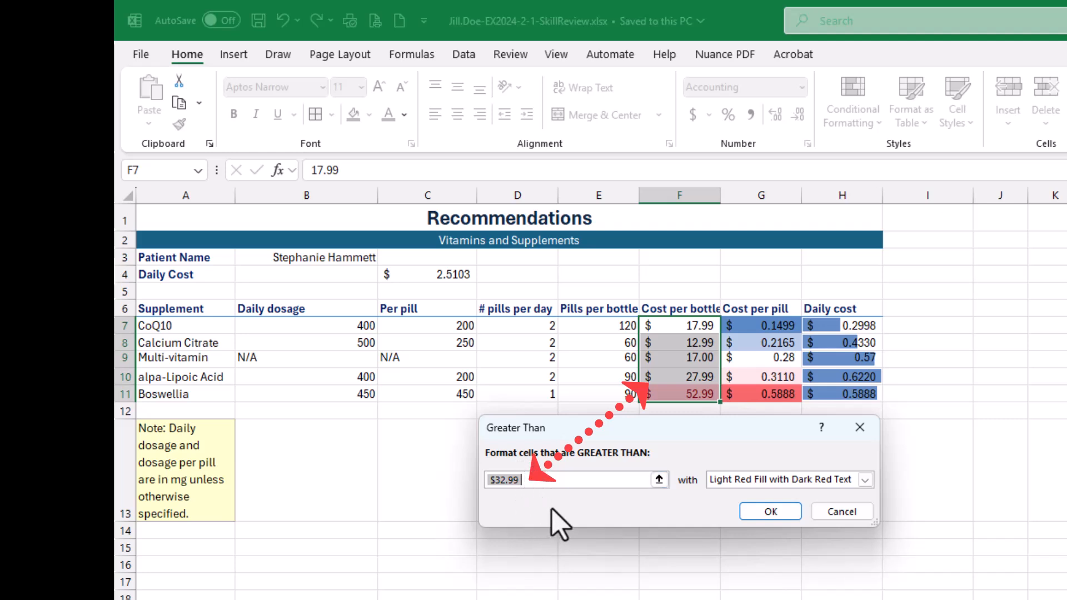
pyautogui.write('20')
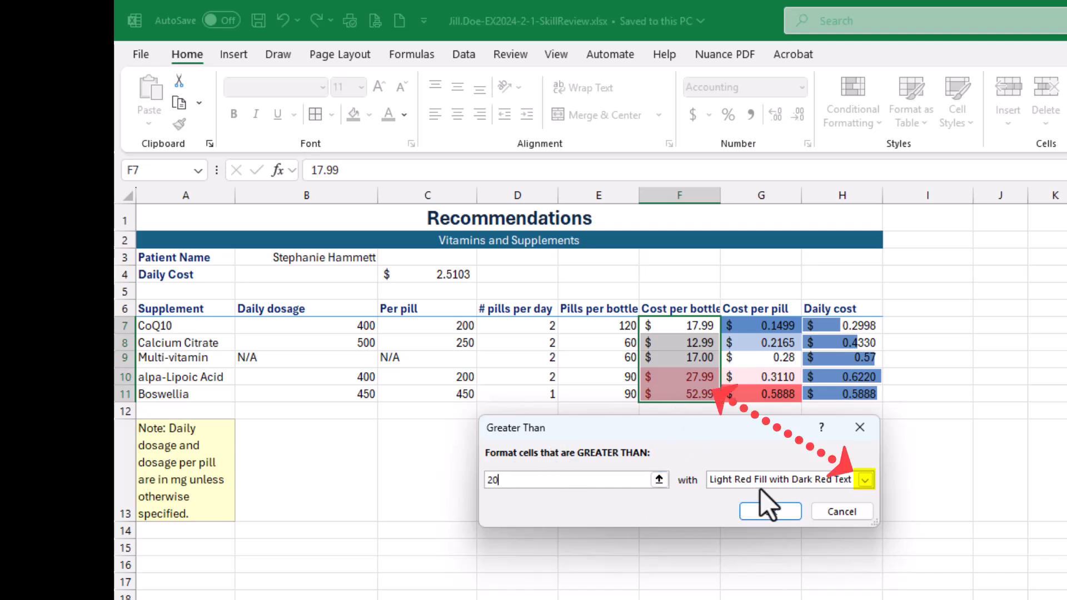
pyautogui.click(865, 479)
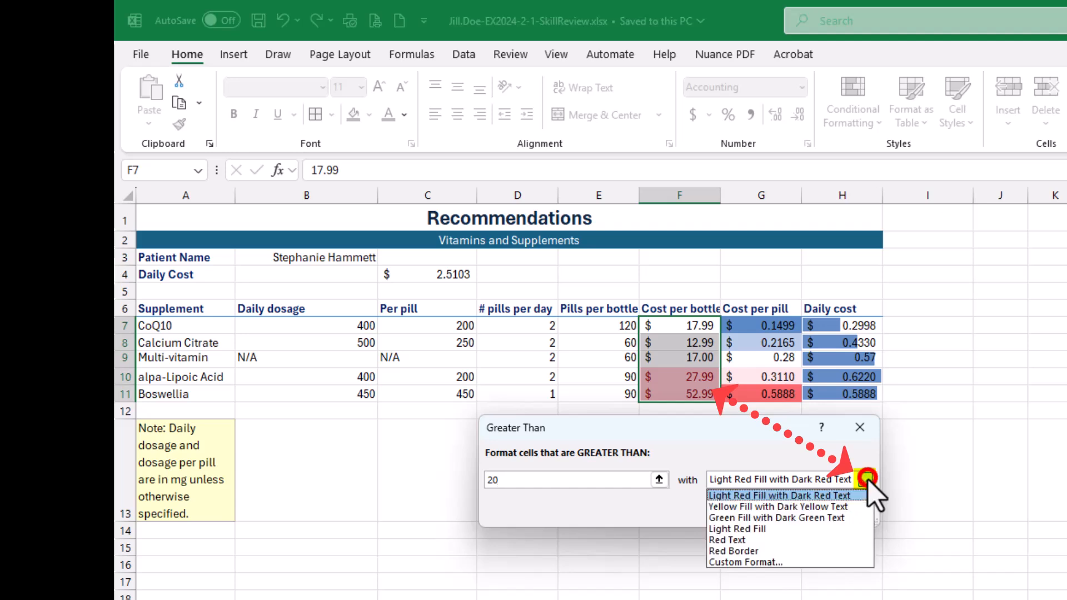
pyautogui.click(835, 507)
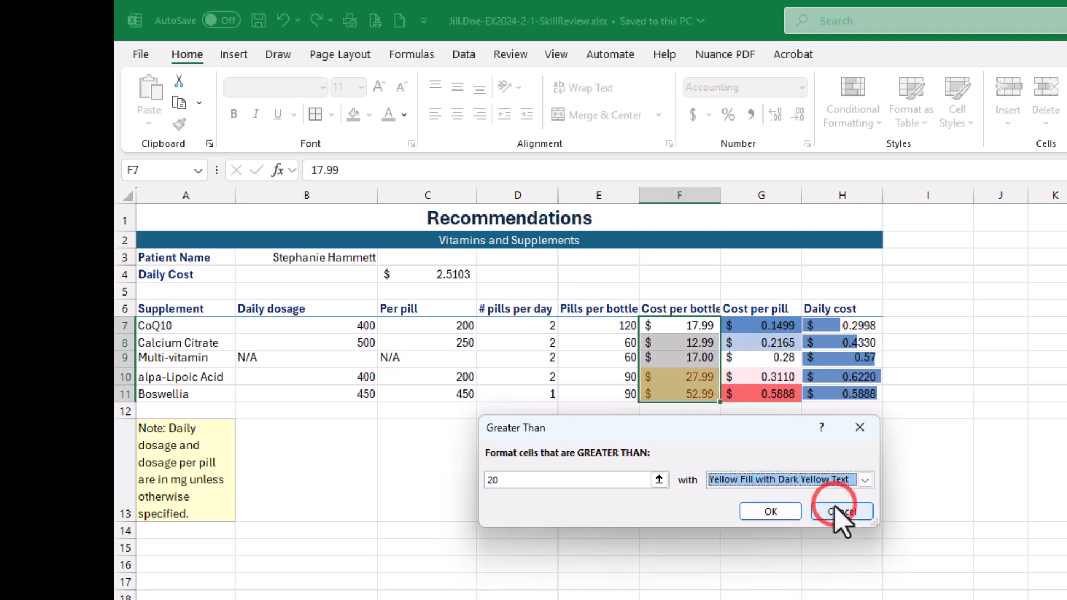
pyautogui.click(757, 510)
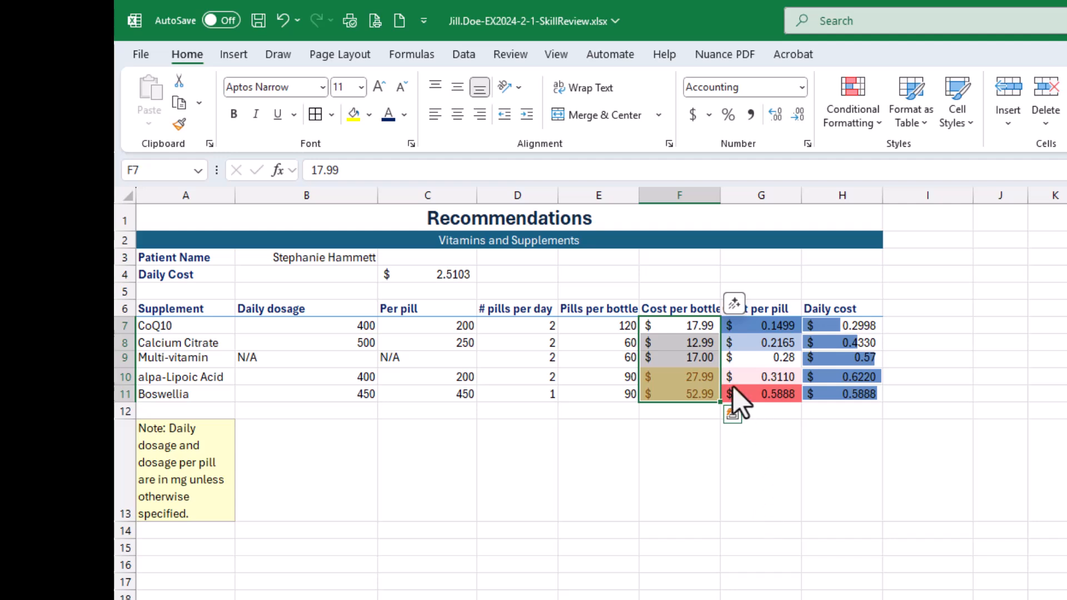
pyautogui.click(671, 558)
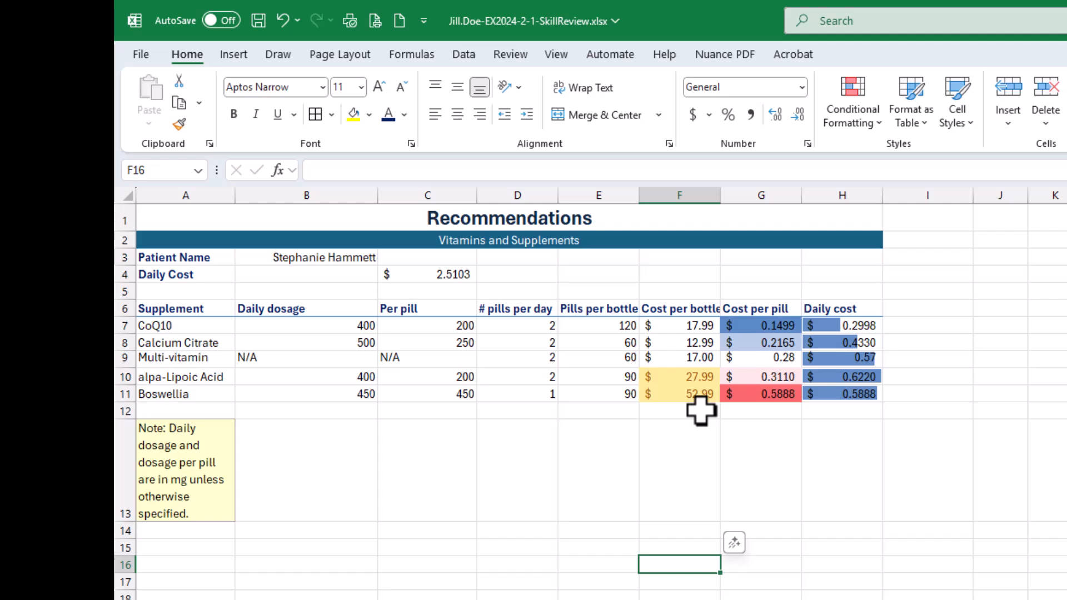
pyautogui.click(257, 21)
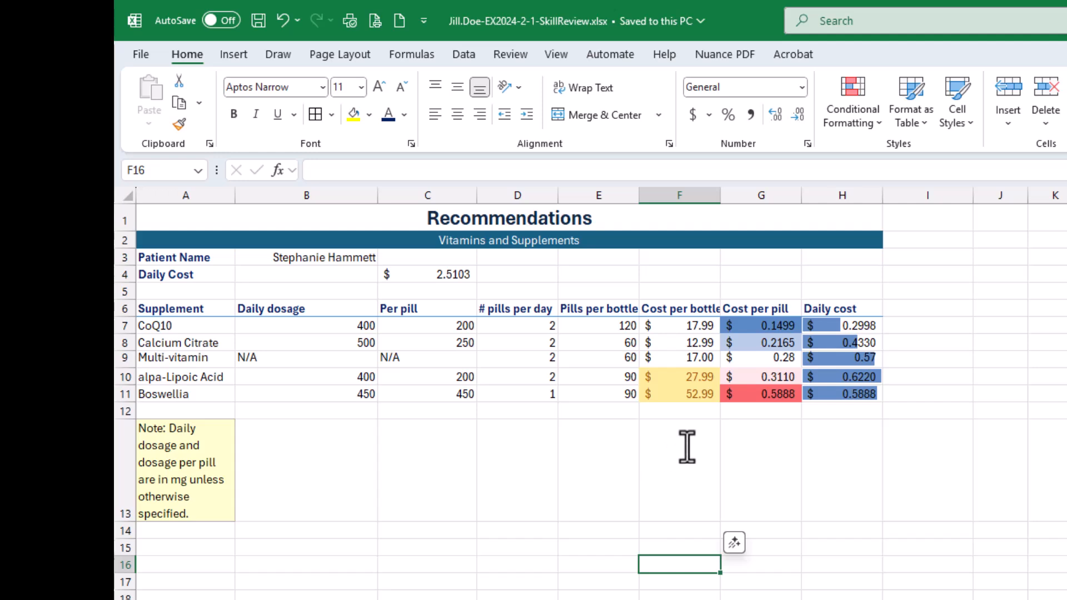
# - Test the highlight rule by entering 20 and 21 as the Calcium Citrate cost per bottle in F8, undoing each entry
pyautogui.click(697, 342)
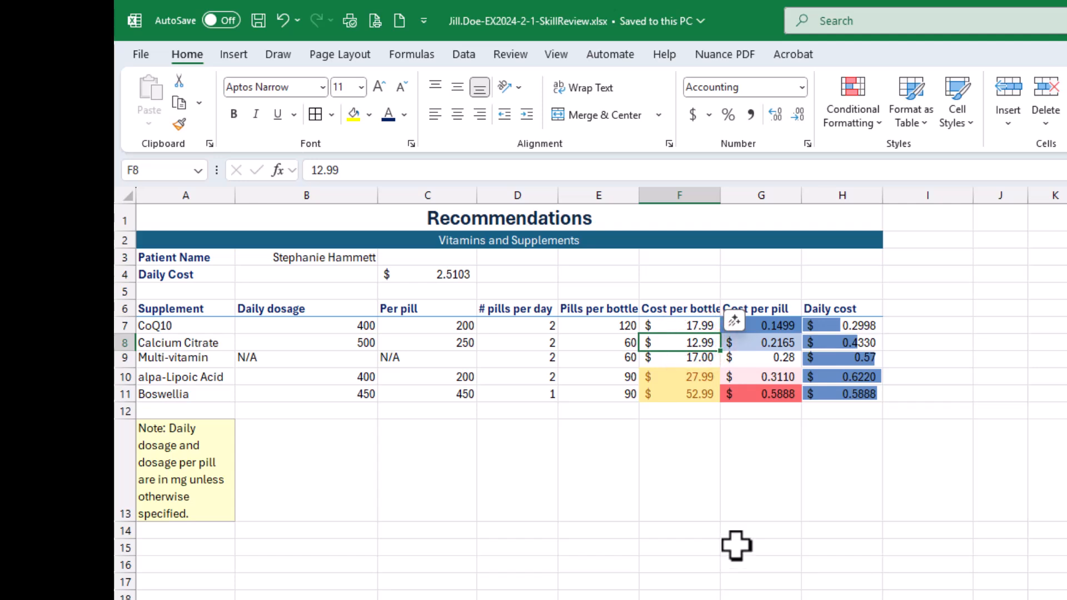
pyautogui.write('20')
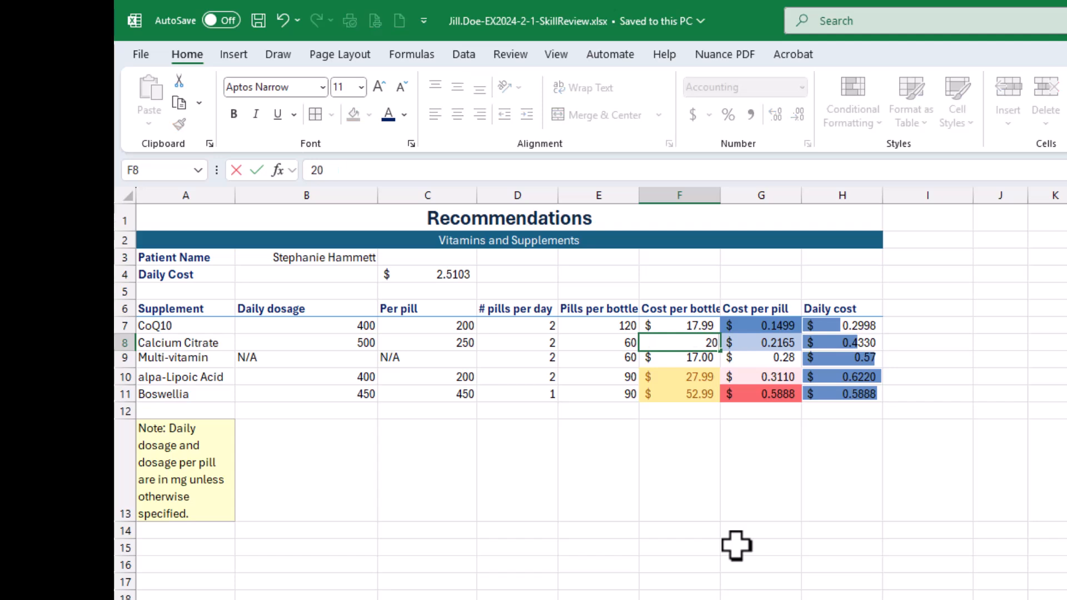
pyautogui.press('Left')
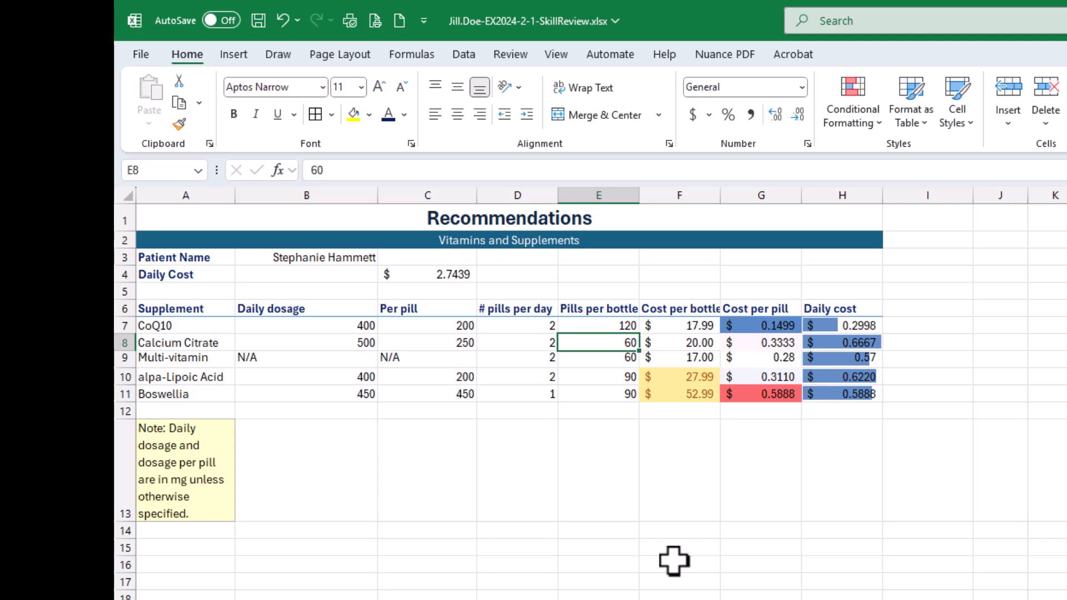
pyautogui.hotkey('ctrl', 'z')
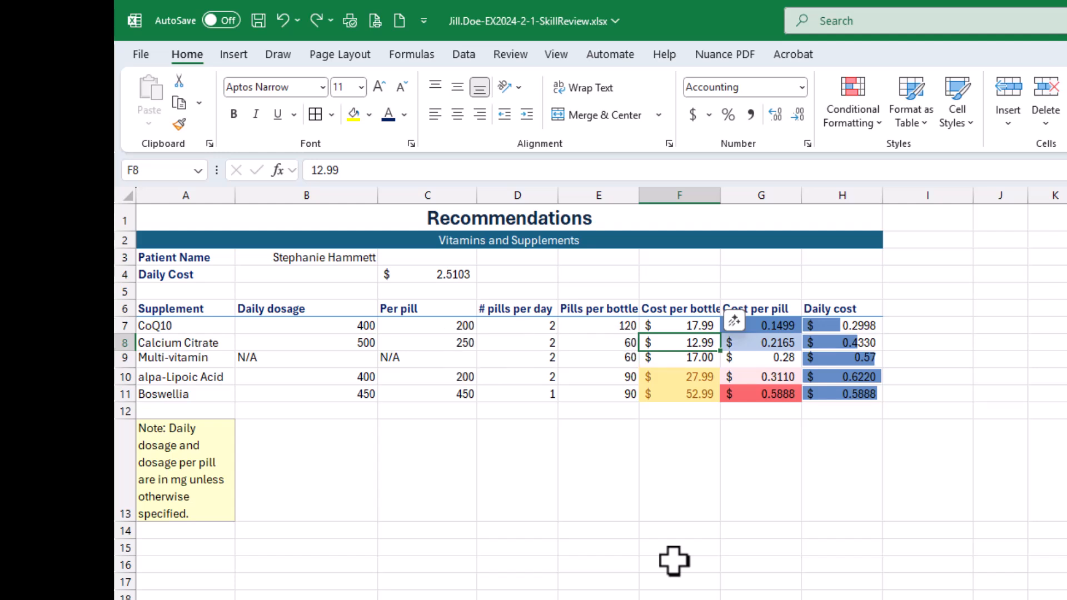
pyautogui.write('21')
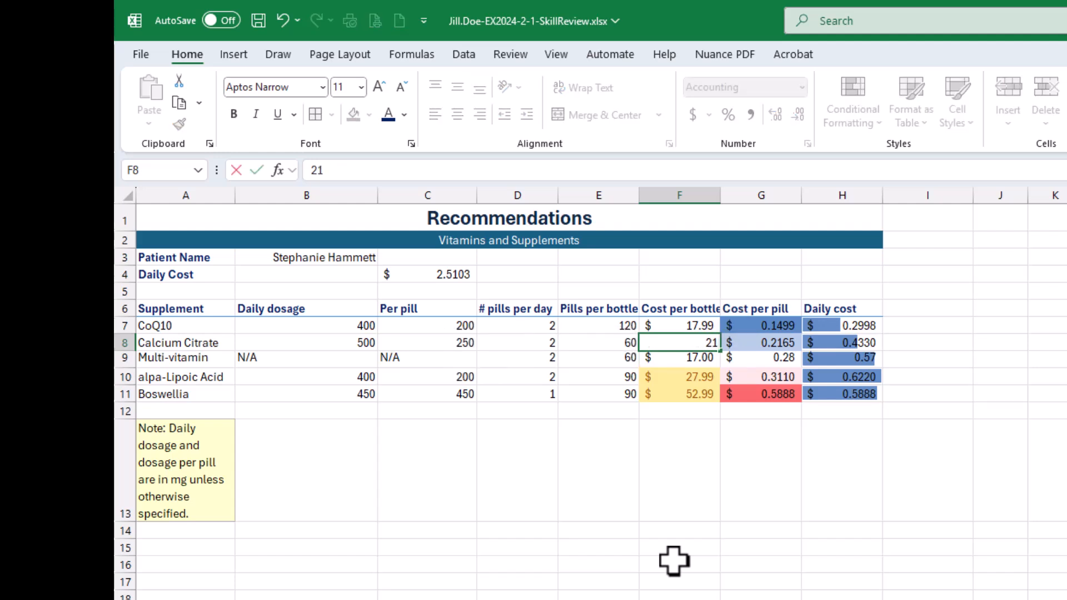
pyautogui.press('Return')
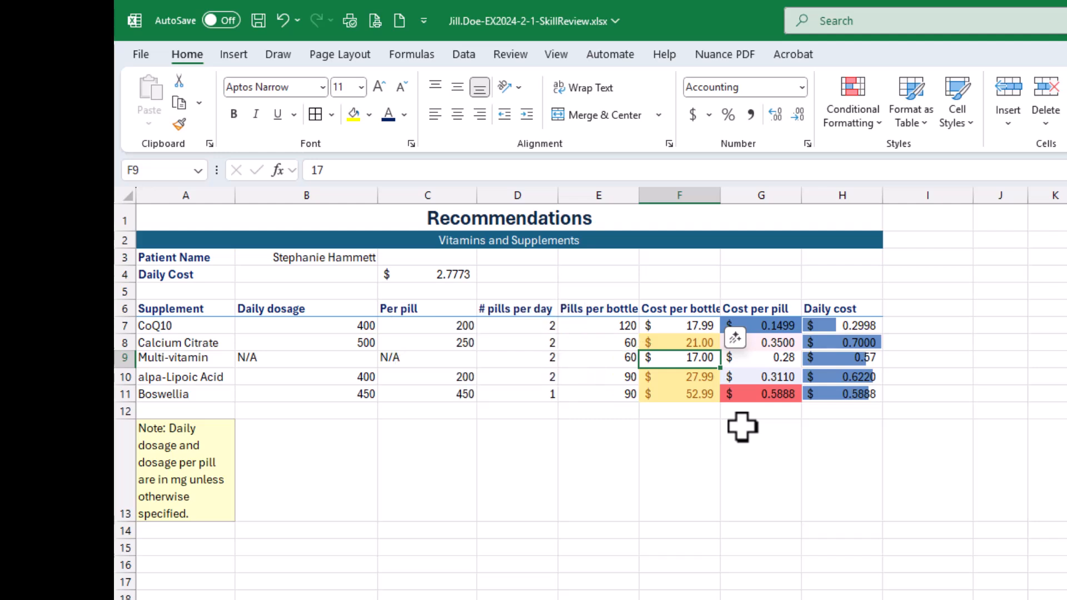
pyautogui.hotkey('ctrl', 'z')
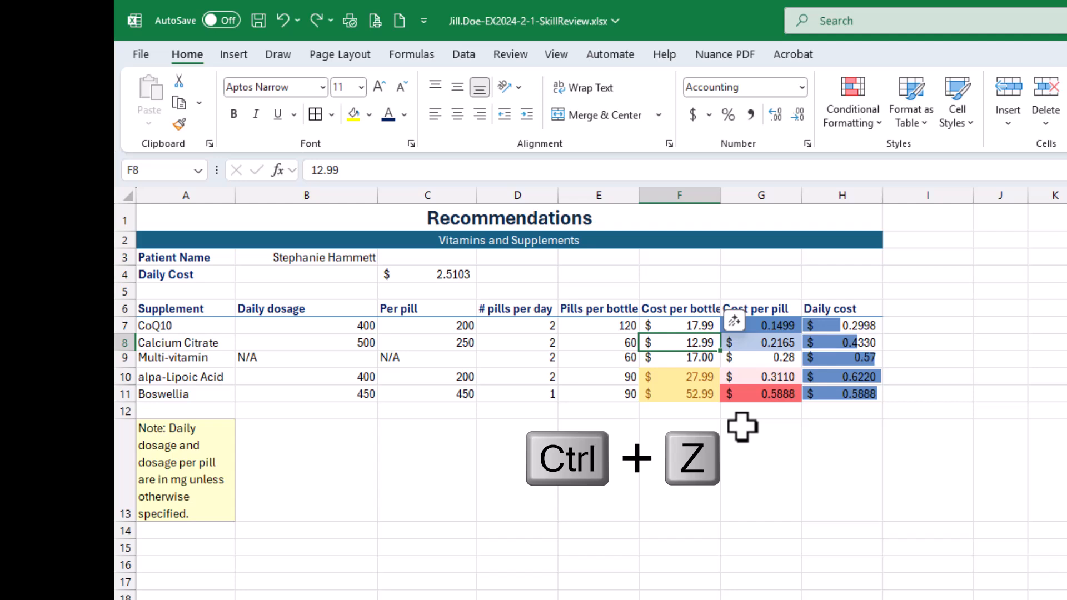
# - Test the highlight rule with 20.01 in cell F8, and undo the entry
pyautogui.write('2')
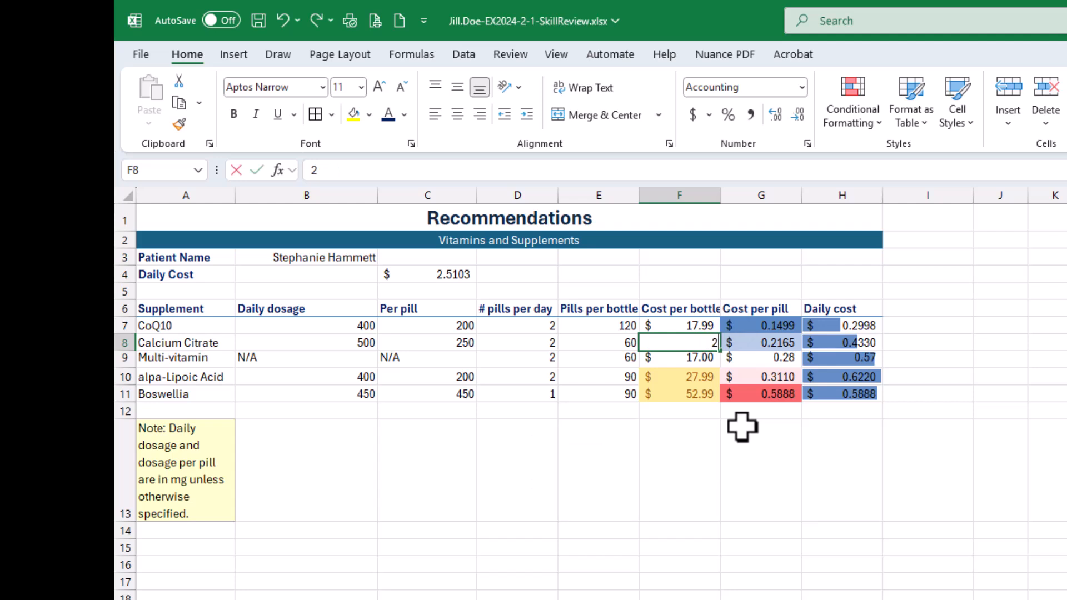
pyautogui.write('0.')
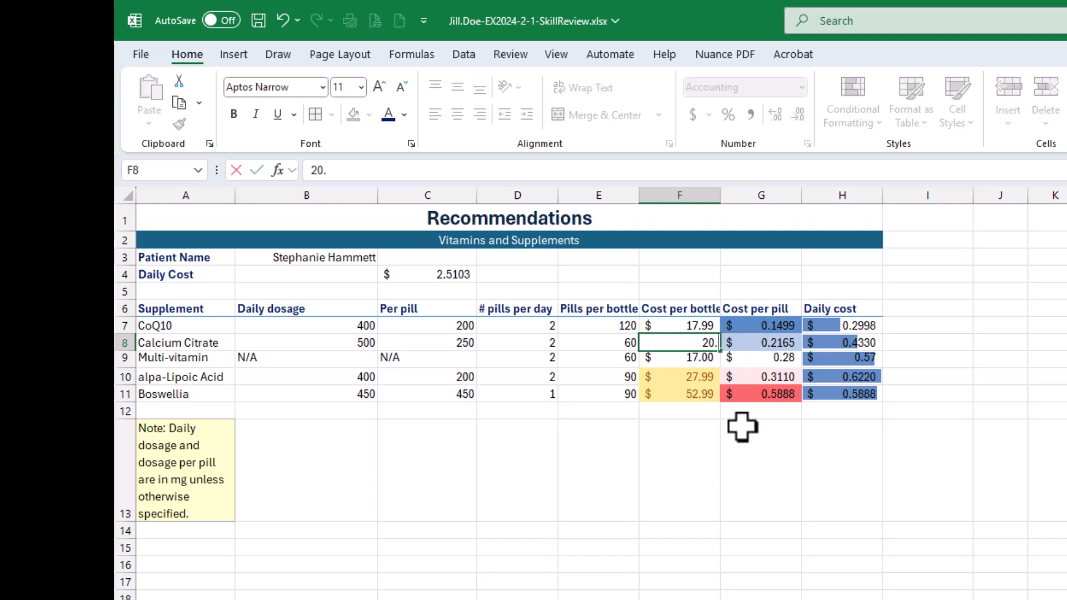
pyautogui.write('01')
pyautogui.press('Return')
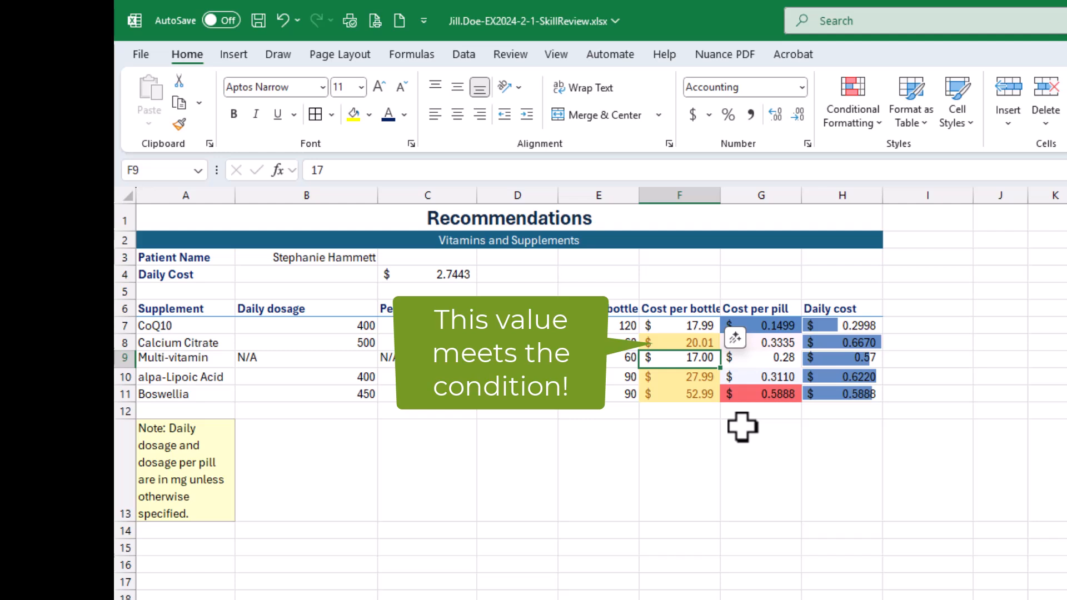
pyautogui.hotkey('ctrl', 'z')
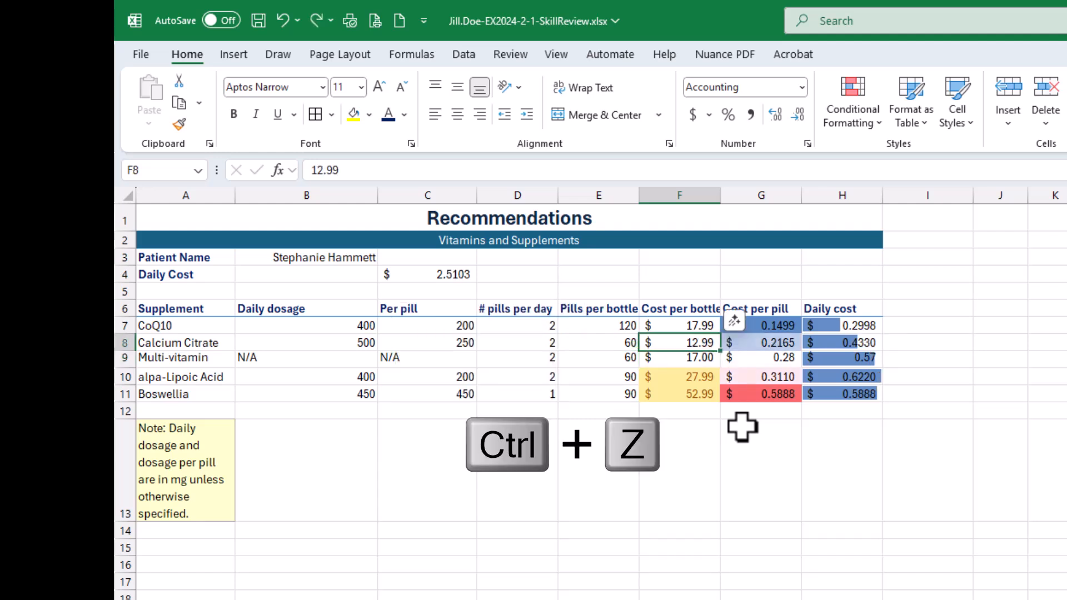
# - Enter 20.001 in cell F8 to test the highlight rule, and reselect the cell to inspect its stored value
pyautogui.write('20.')
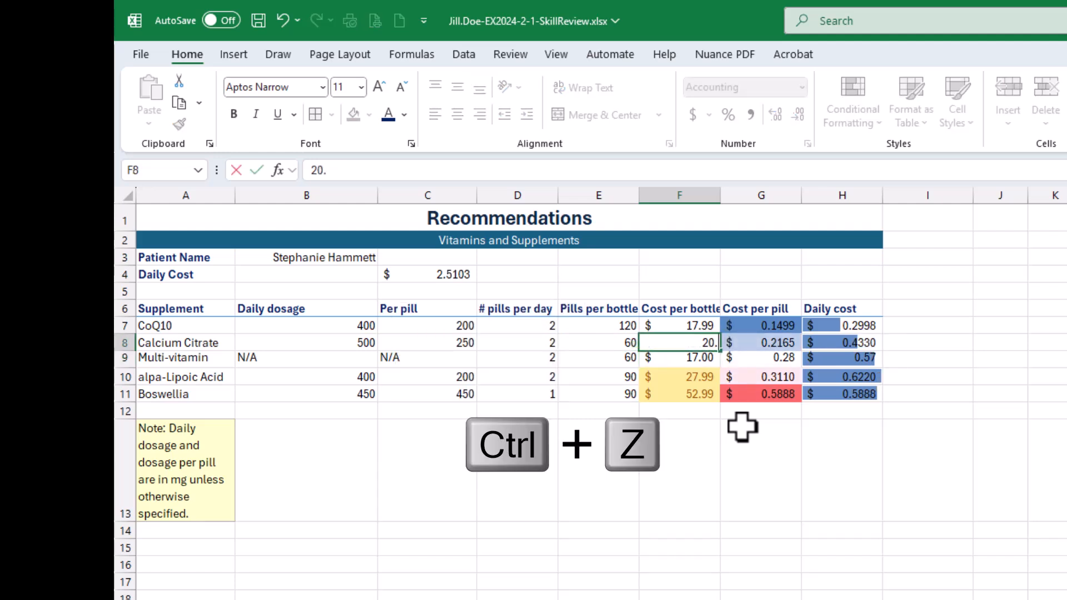
pyautogui.write('00')
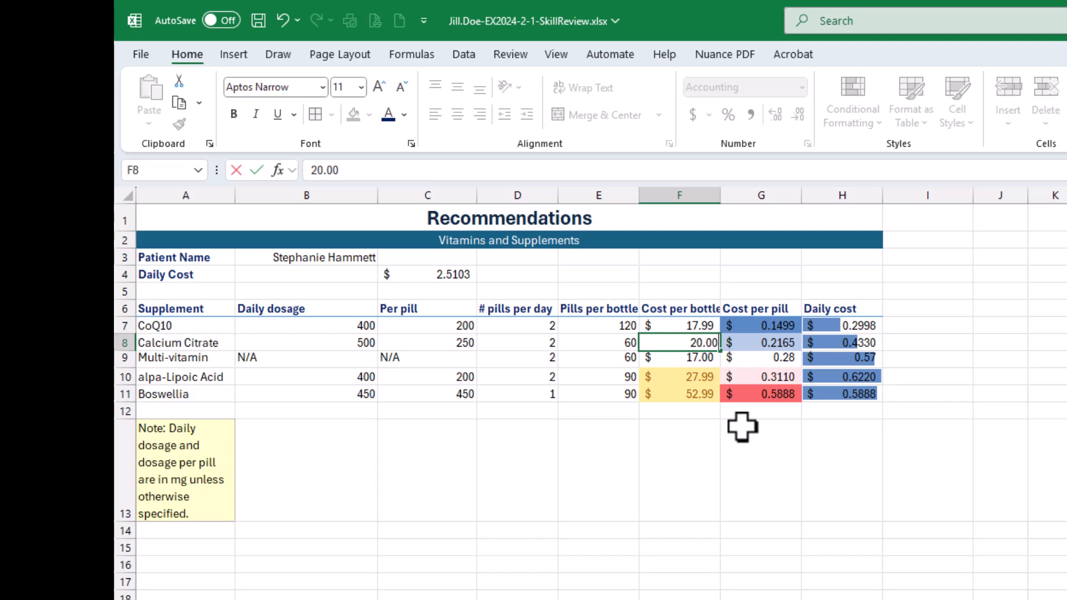
pyautogui.write('1')
pyautogui.press('Return')
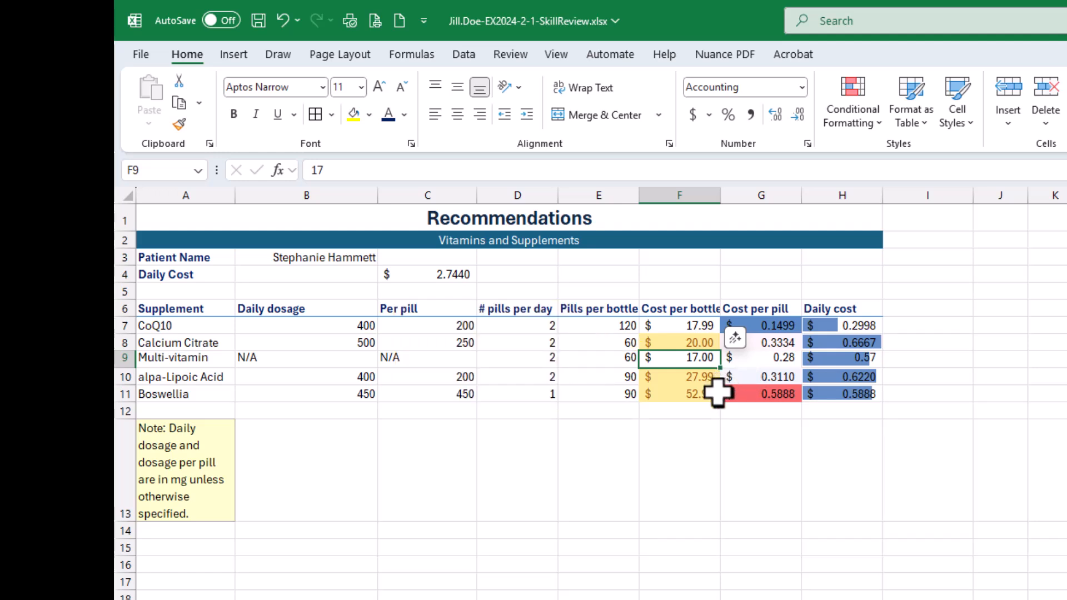
pyautogui.click(688, 341)
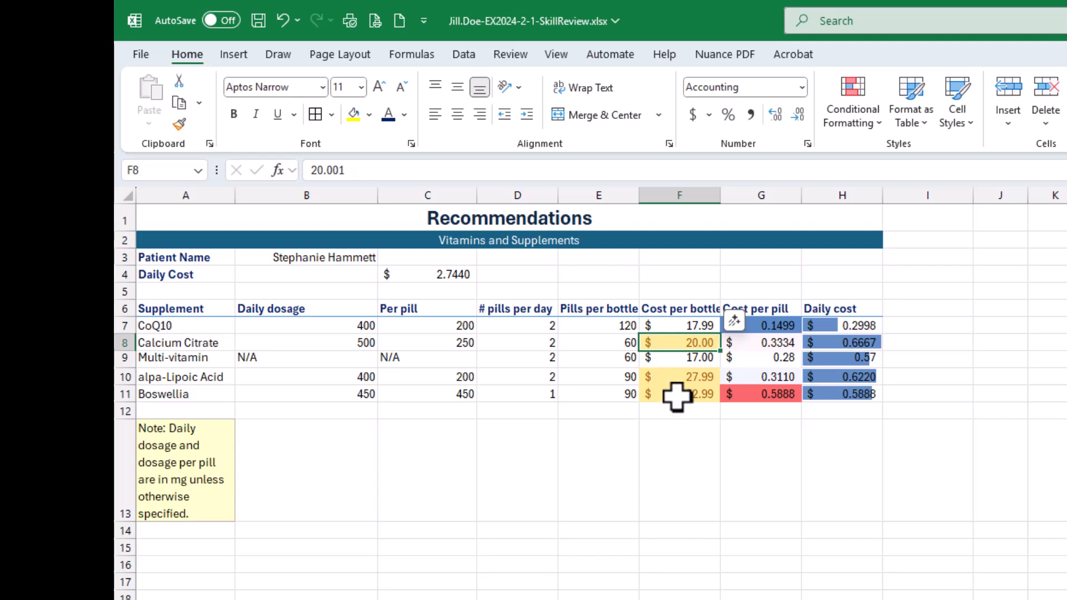
# - Undo the 20.001 test entry in cell F8 and save the workbook
pyautogui.hotkey('ctrl', 'z')
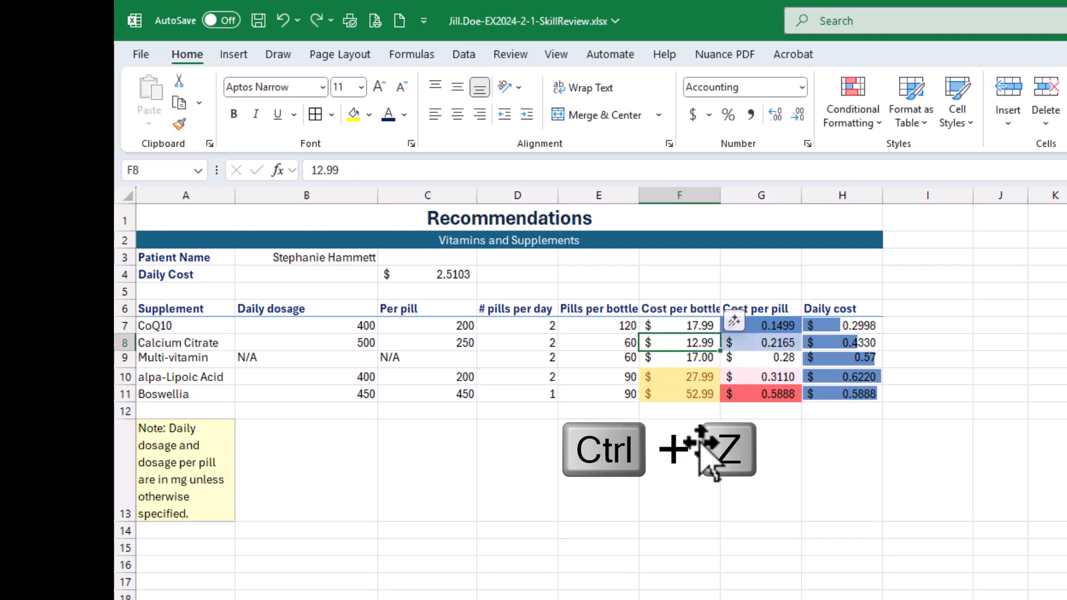
pyautogui.click(258, 20)
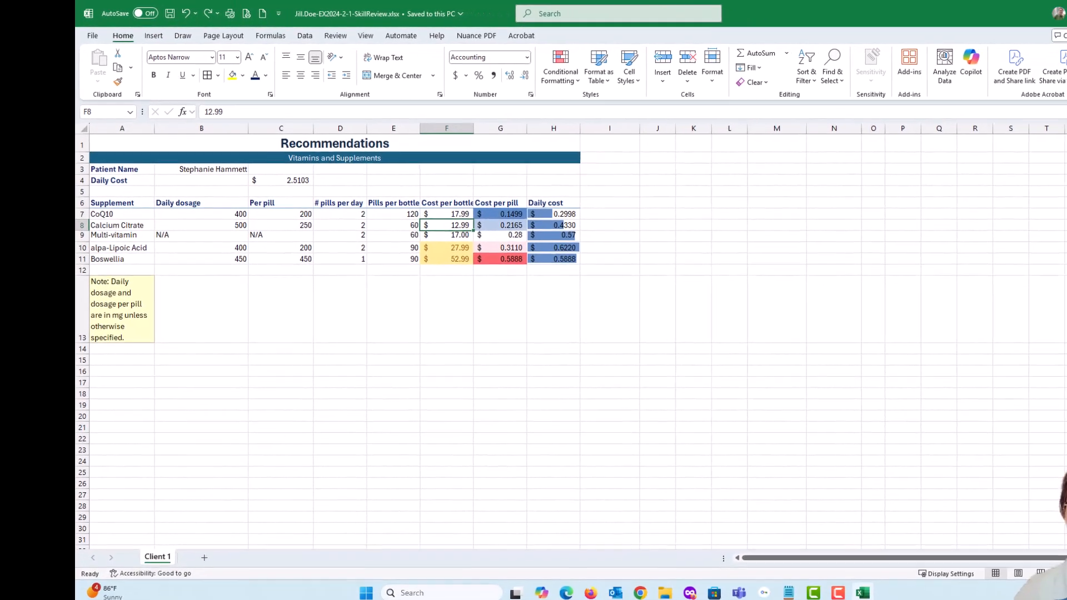
# - Switch to the SIMnet assignment page, check off the first five instructions of task 15, and review tasks 16 and 17
pyautogui.moveTo(1066, 161)
pyautogui.mouseDown()
pyautogui.moveTo(1066, 151)
pyautogui.moveTo(781, 68)
pyautogui.mouseUp()
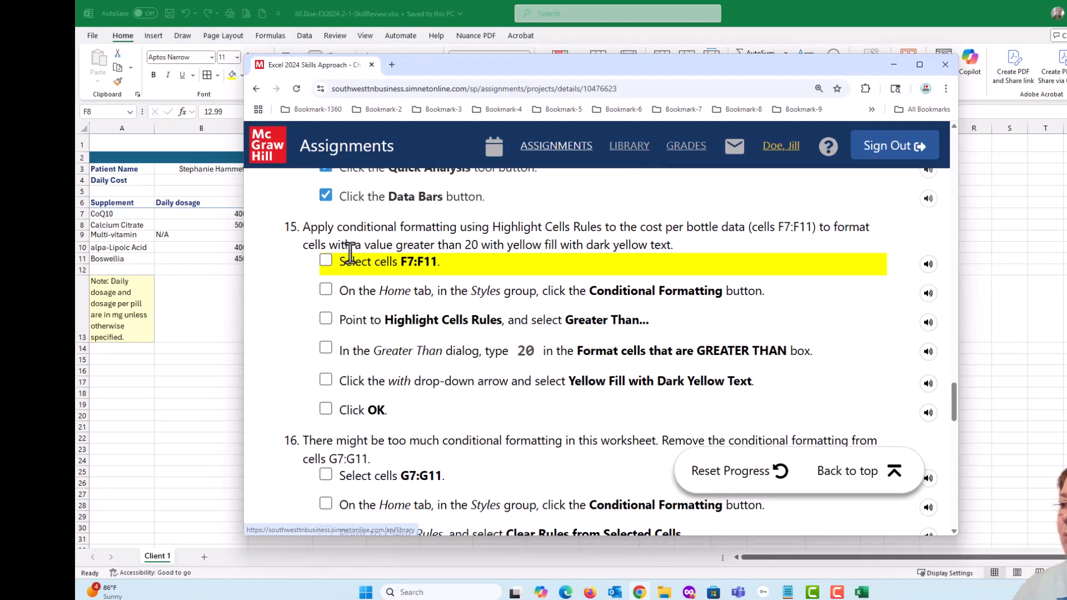
pyautogui.click(326, 259)
pyautogui.click(326, 289)
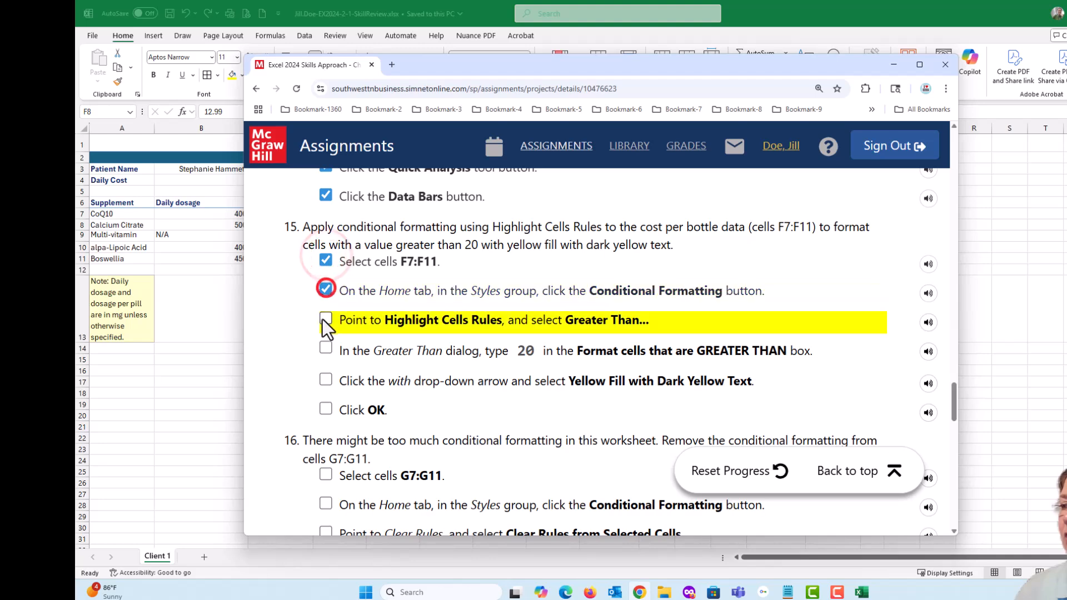
pyautogui.click(326, 319)
pyautogui.click(326, 349)
pyautogui.click(326, 380)
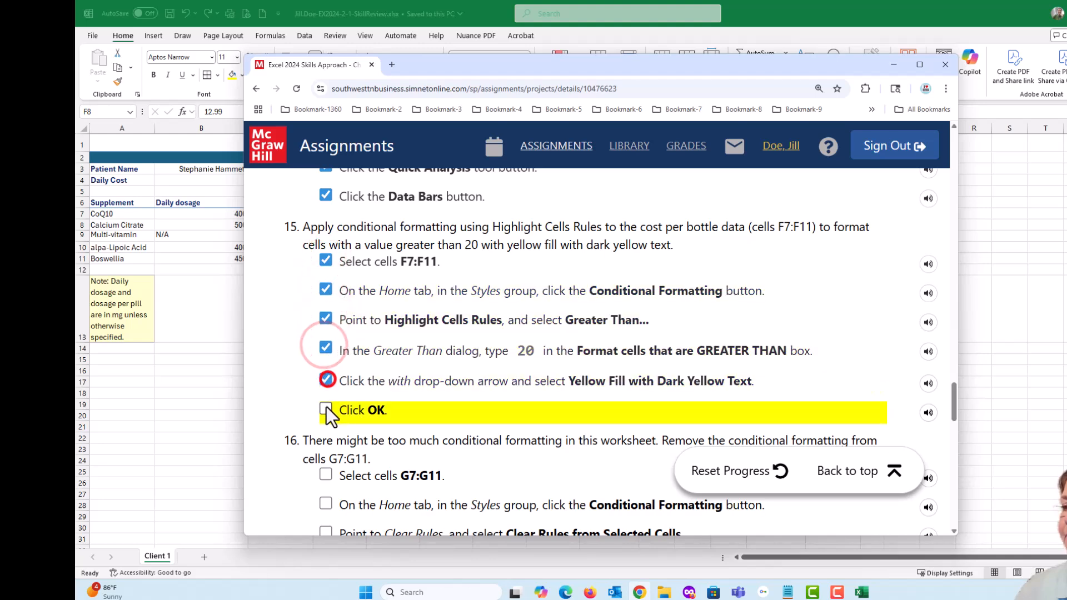
pyautogui.scroll(-4, 559, 375)
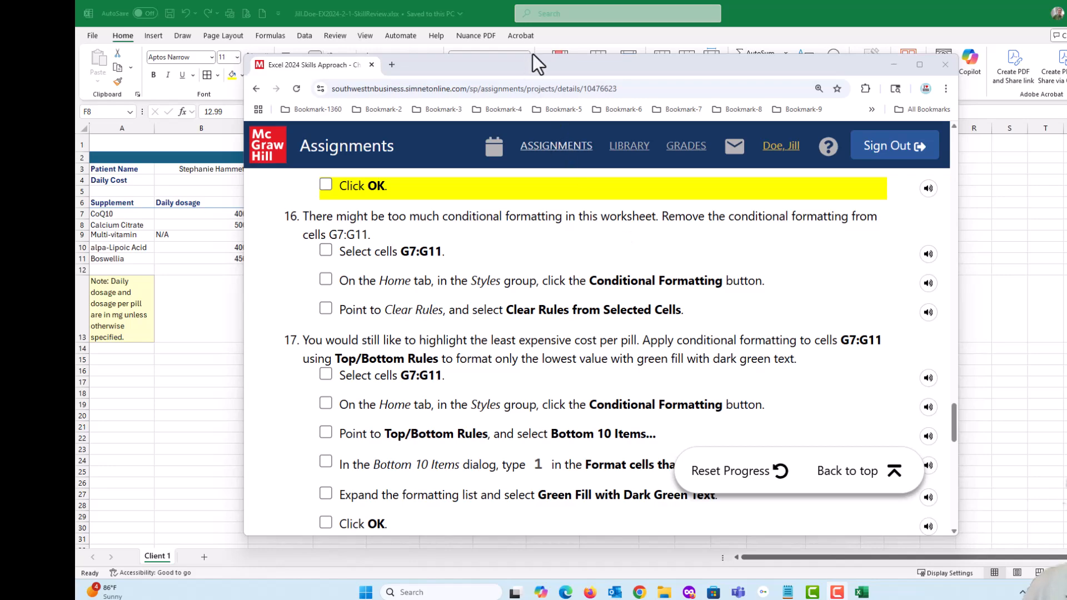
pyautogui.moveTo(528, 66); pyautogui.dragTo(1066, 167)
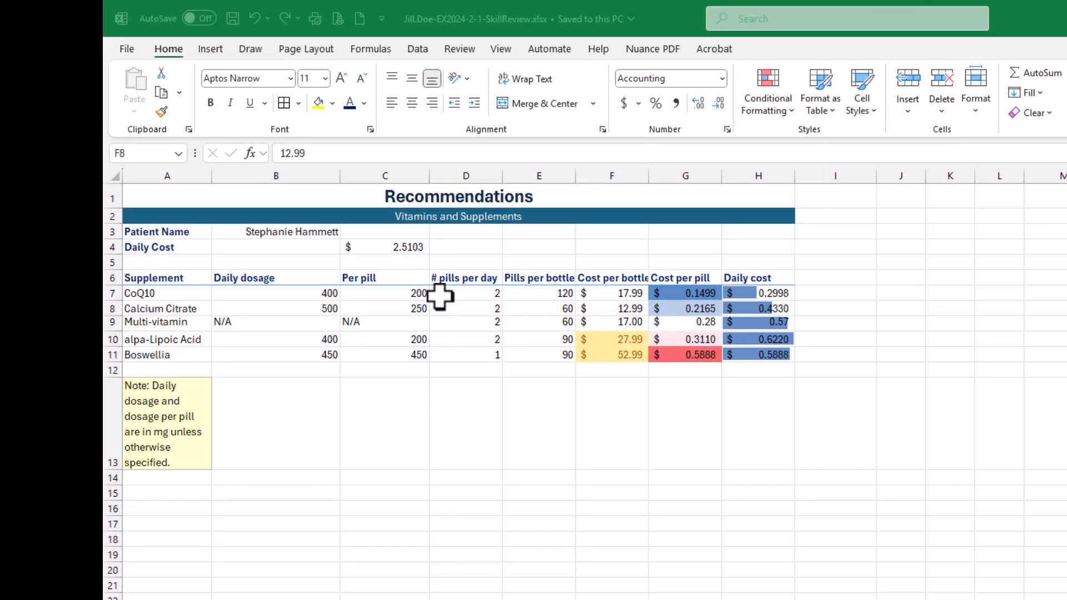
# - Clear the conditional formatting rules from the selected cost per pill cells G7:G11
pyautogui.click(550, 300)
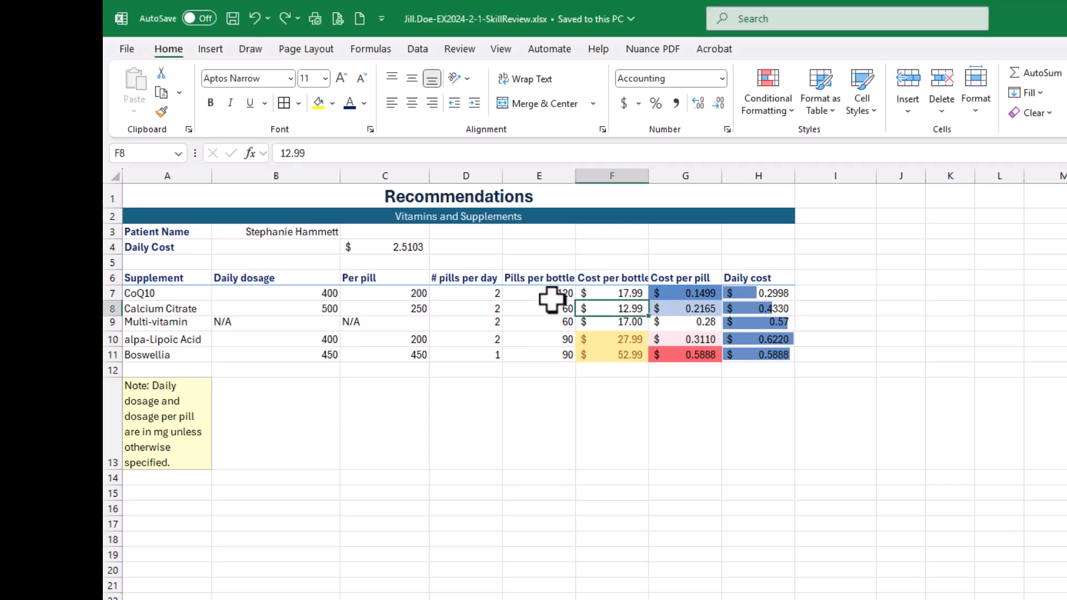
pyautogui.click(692, 293)
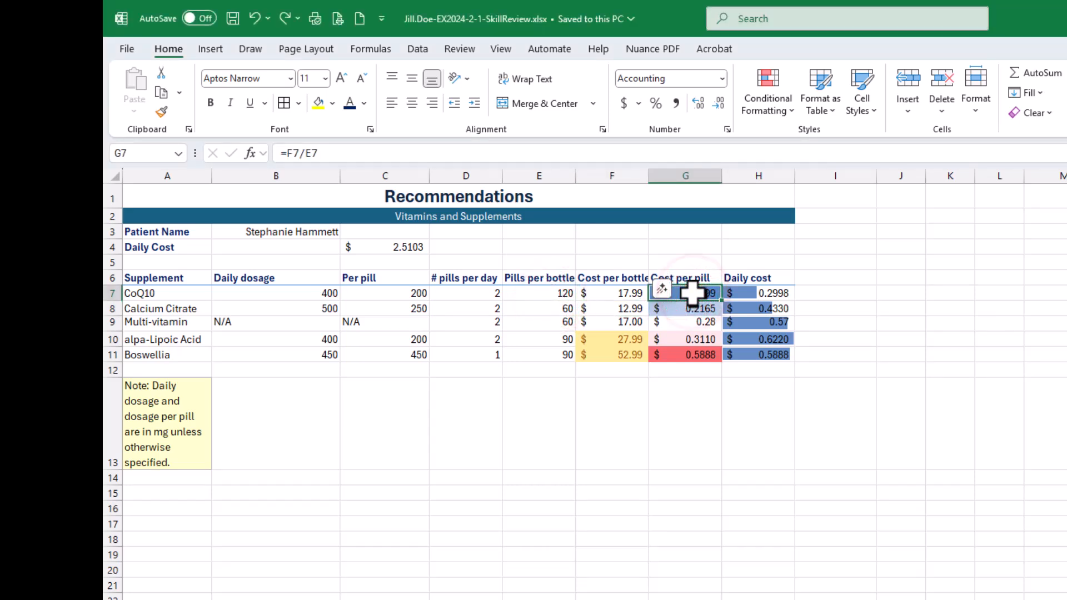
pyautogui.moveTo(692, 293); pyautogui.dragTo(693, 353)
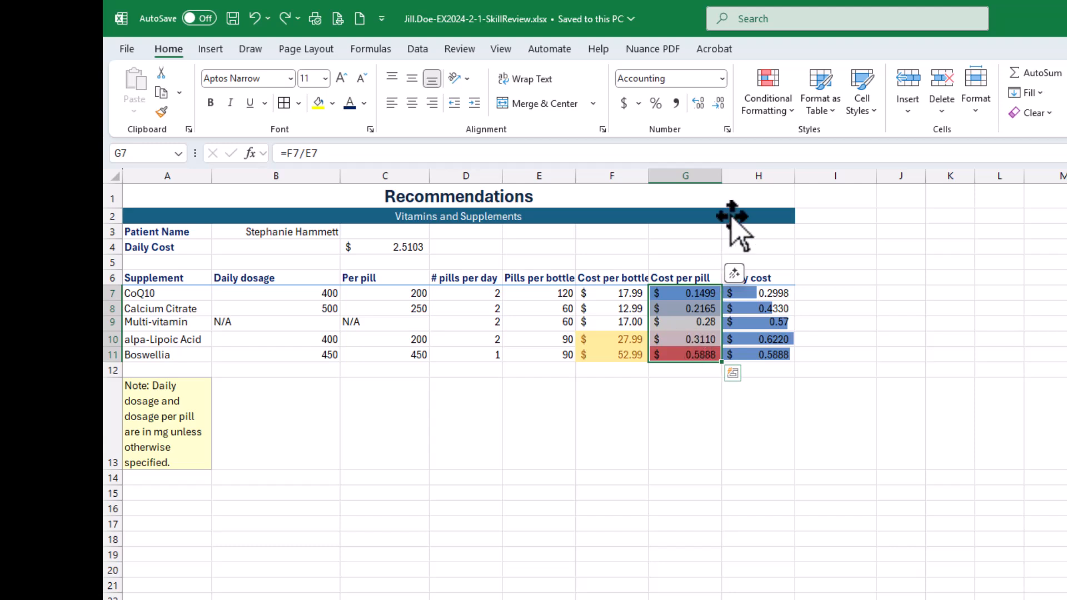
pyautogui.click(771, 114)
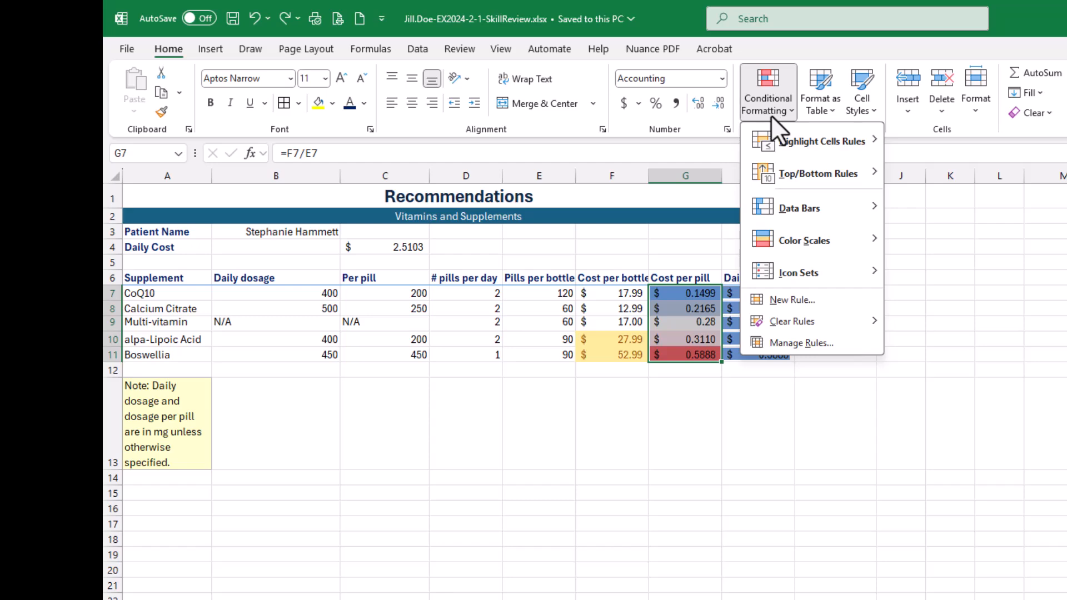
pyautogui.moveTo(801, 324)
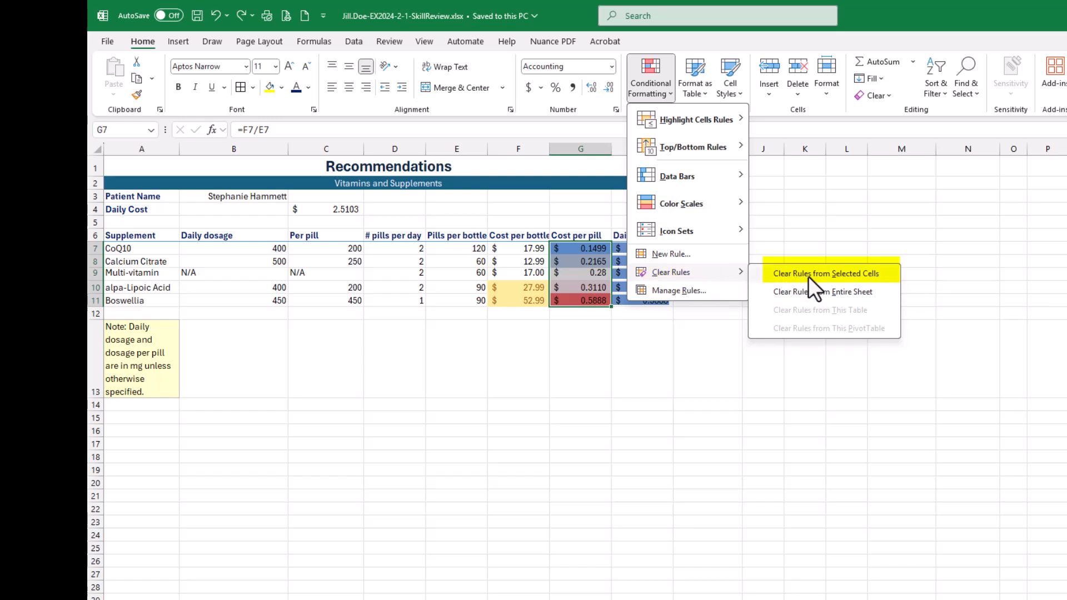
pyautogui.click(861, 273)
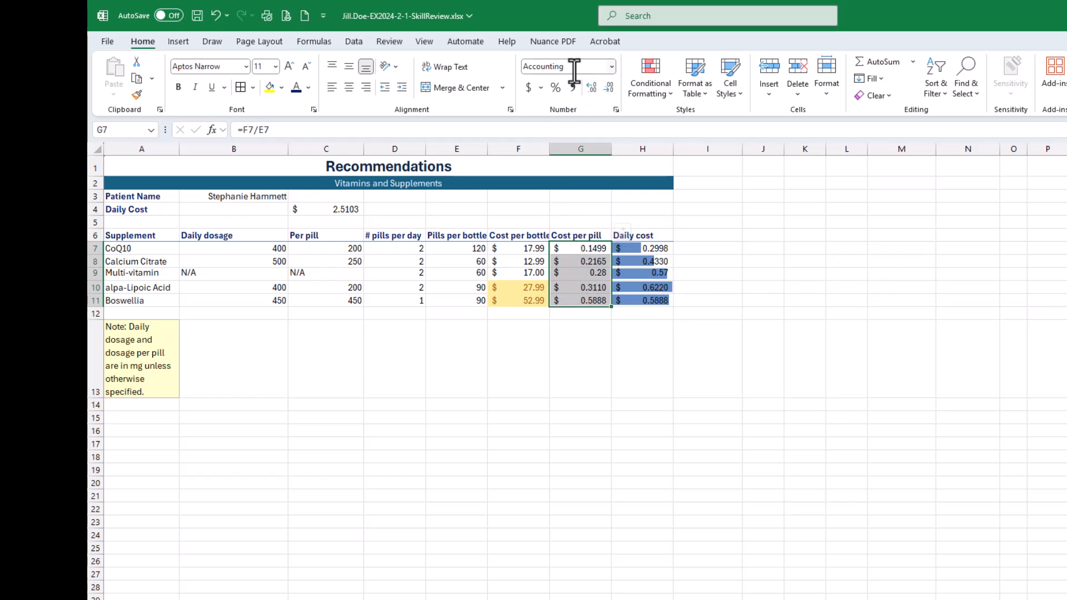
pyautogui.click(589, 334)
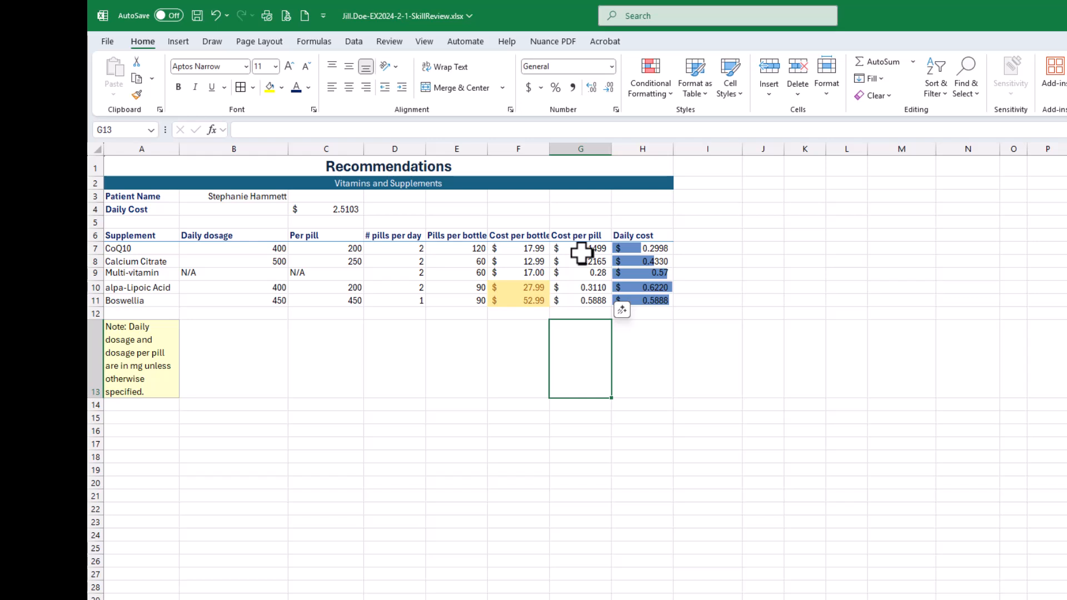
# - Check the Conditional Formatting Rules Manager for rules on the current selection, cell G13, and close it
pyautogui.click(646, 97)
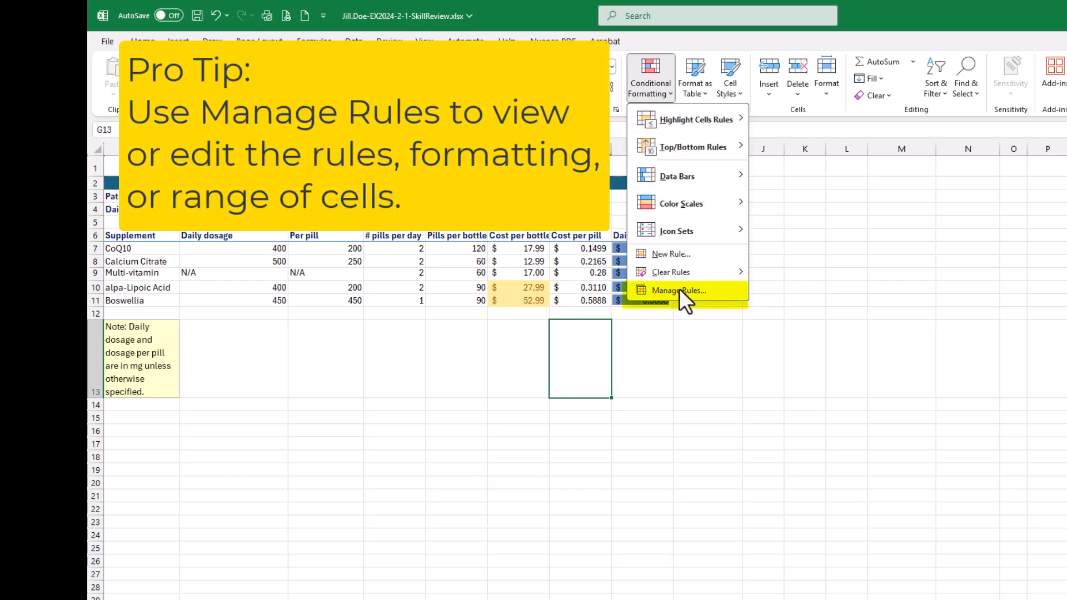
pyautogui.click(679, 290)
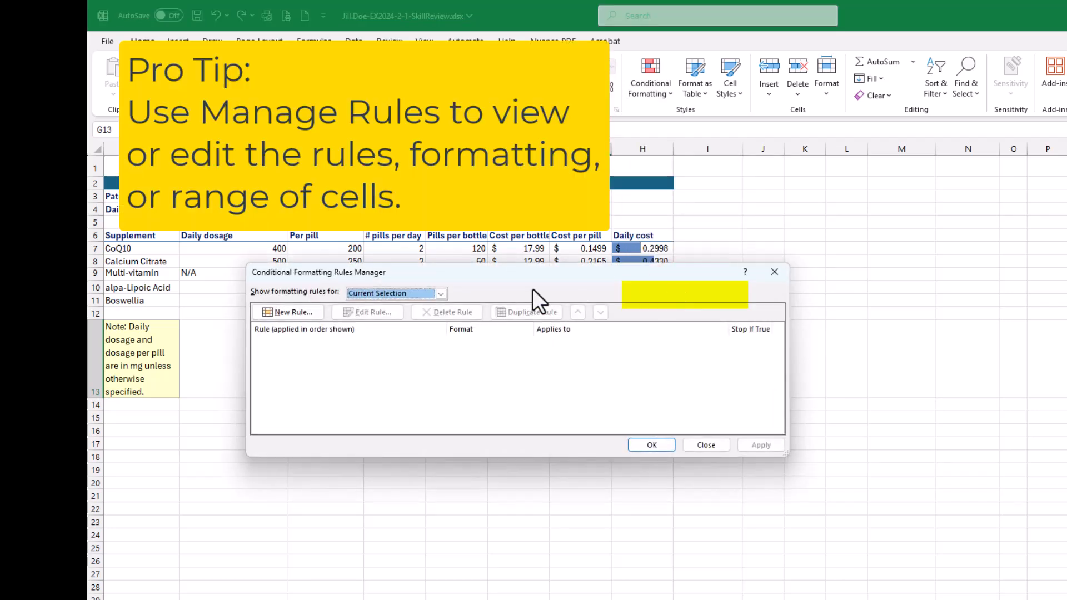
pyautogui.click(705, 448)
# - Undo the clearing of conditional formatting rules from the cost per pill cells
pyautogui.click(591, 259)
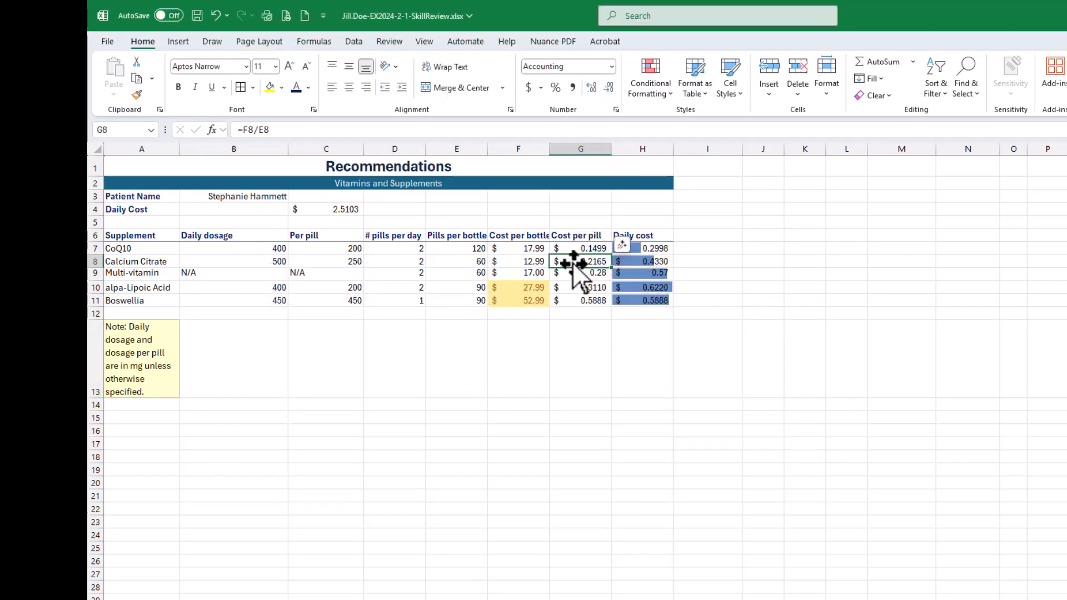
pyautogui.hotkey('ctrl', 'z')
pyautogui.hotkey('ctrl', 'z')
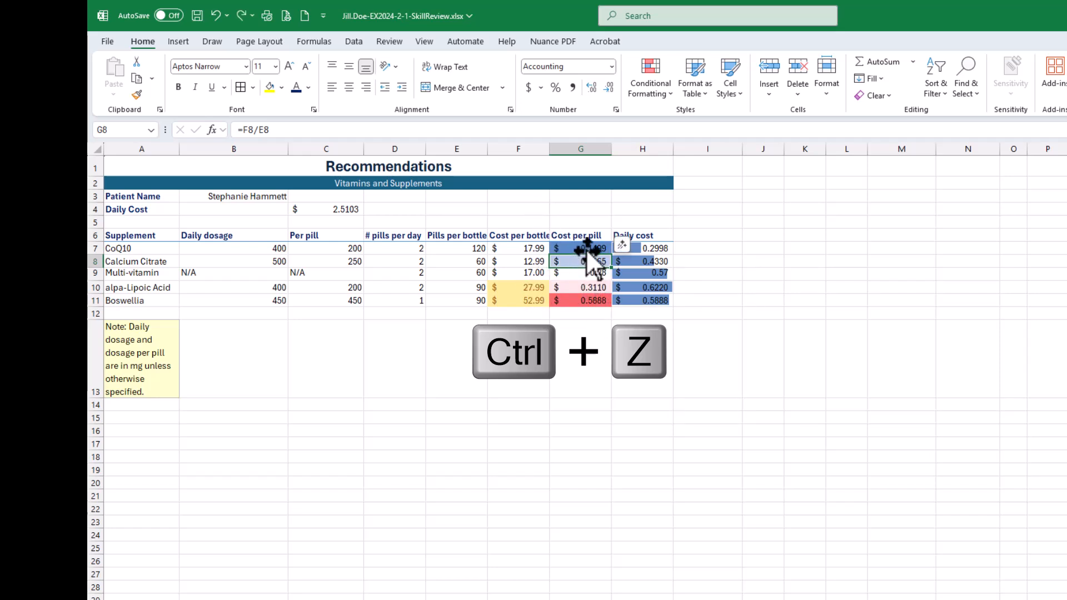
# - Select G7:G11 and show the conditional formatting rules for This Worksheet in the Conditional Formatting Rules Manager
pyautogui.moveTo(586, 249); pyautogui.dragTo(585, 301)
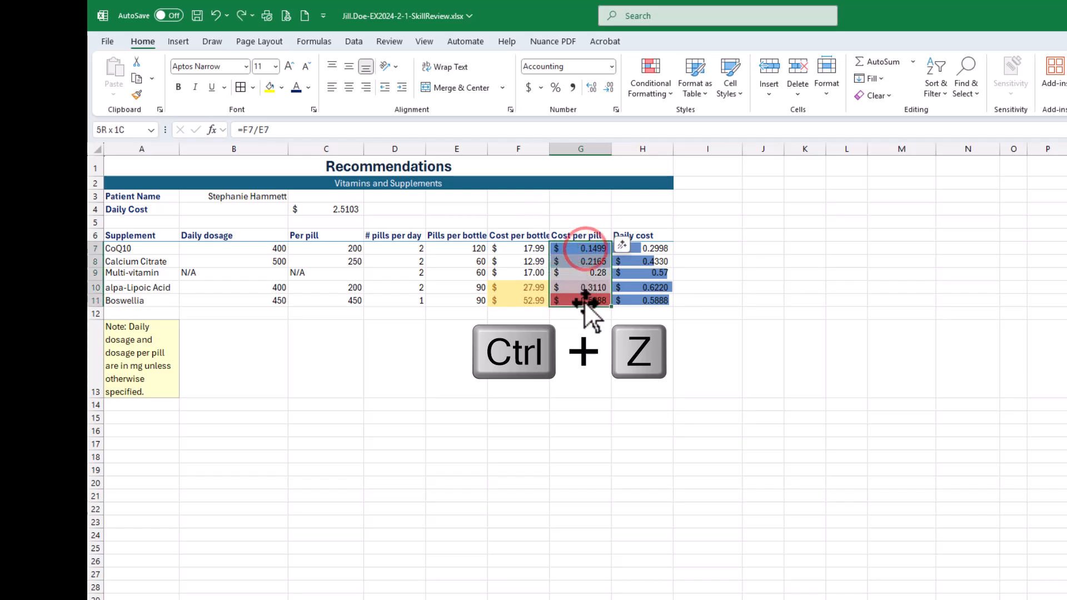
pyautogui.click(643, 91)
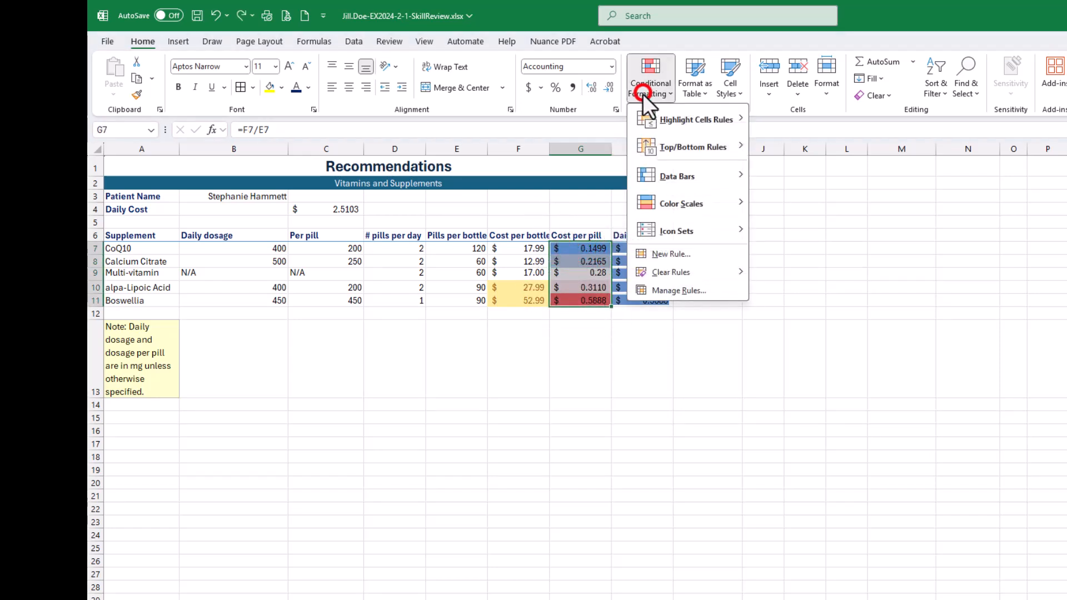
pyautogui.click(664, 292)
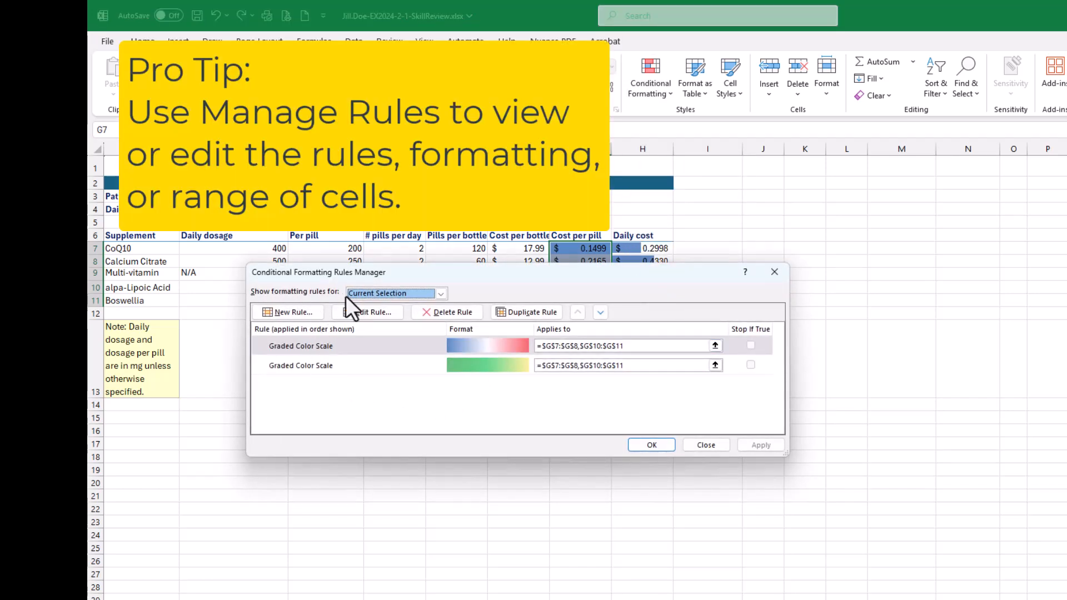
pyautogui.click(440, 293)
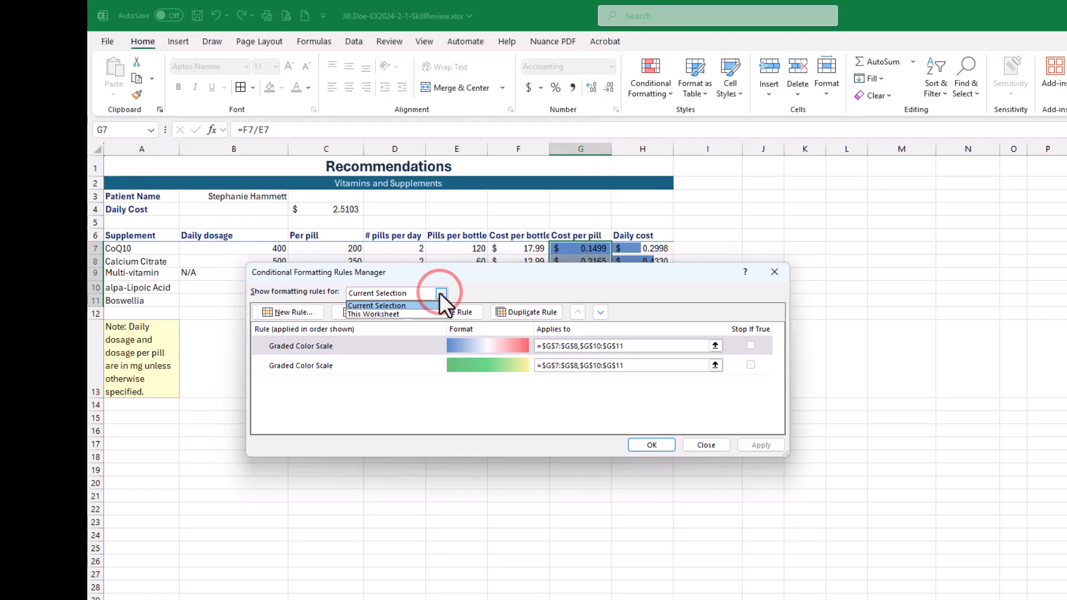
pyautogui.click(409, 313)
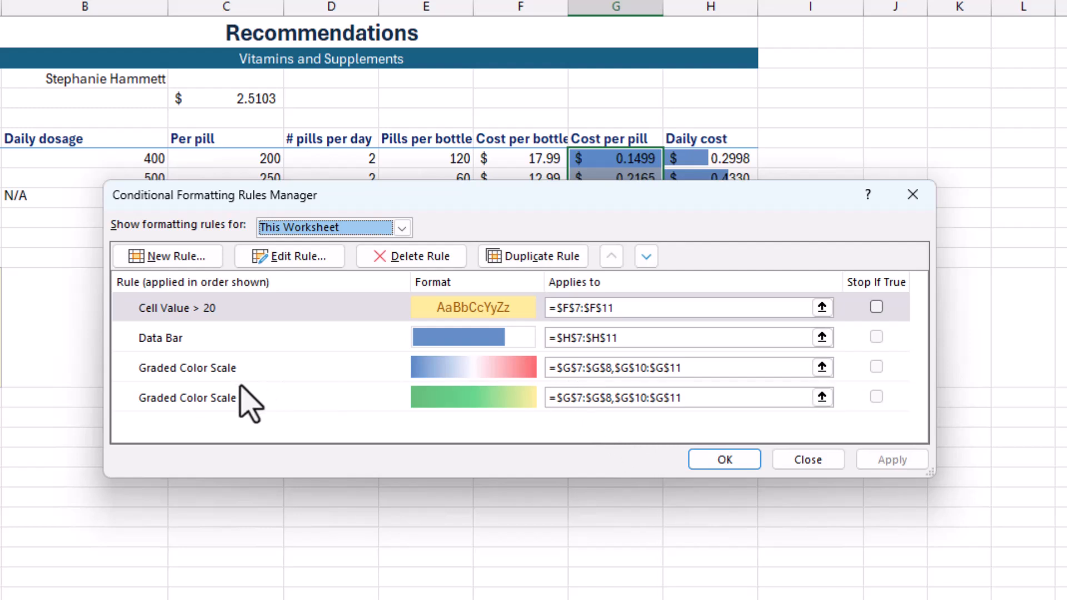
# - Try deleting the blue-white-red Graded Color Scale rule, inspect the green Graded Color Scale rule, and discard the rule changes
pyautogui.click(261, 368)
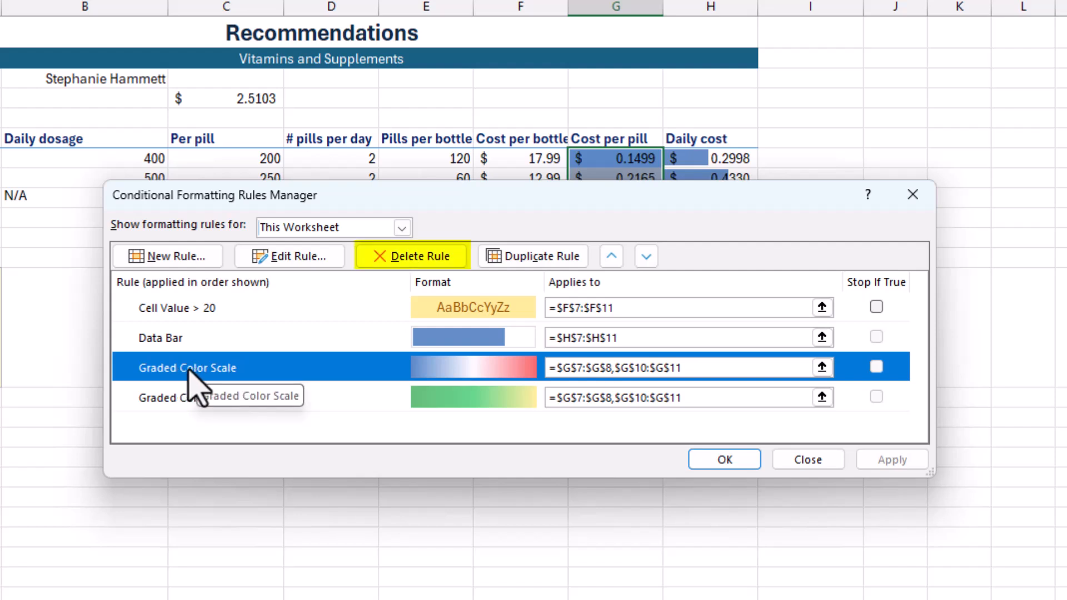
pyautogui.click(414, 258)
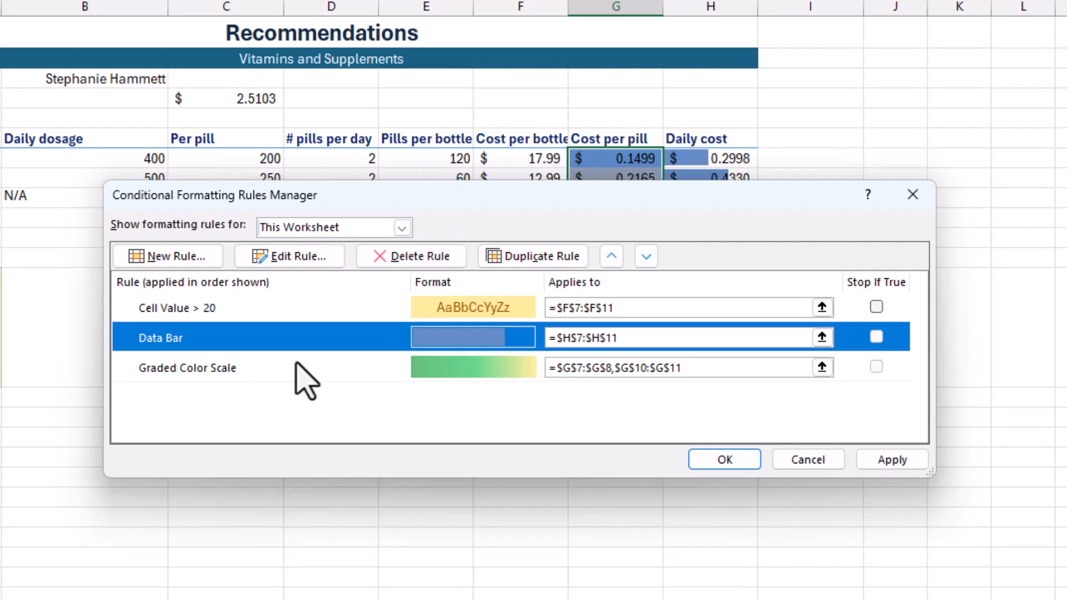
pyautogui.click(706, 369)
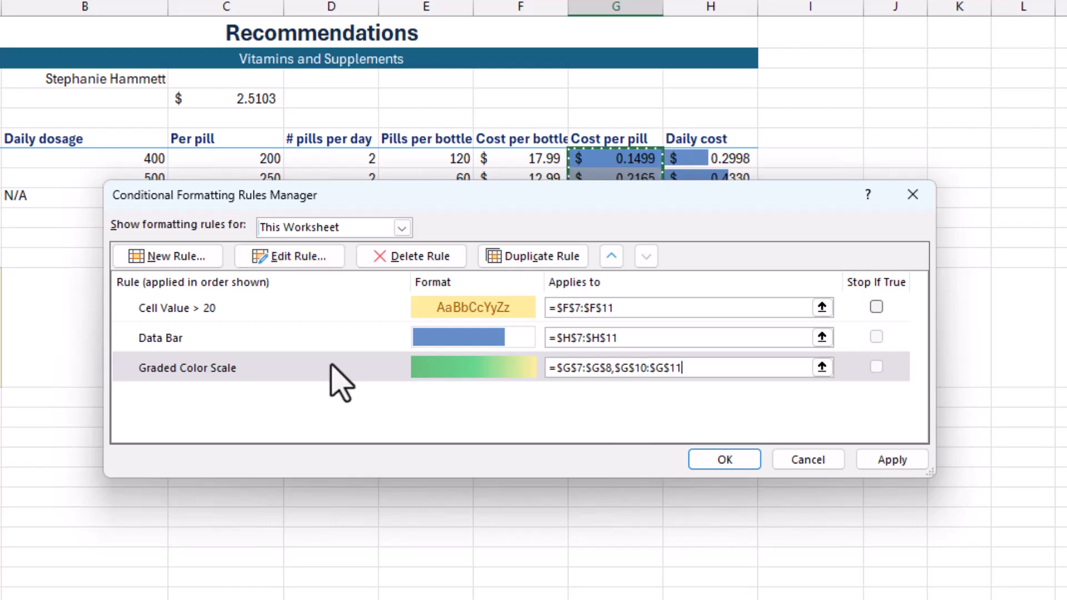
pyautogui.click(306, 367)
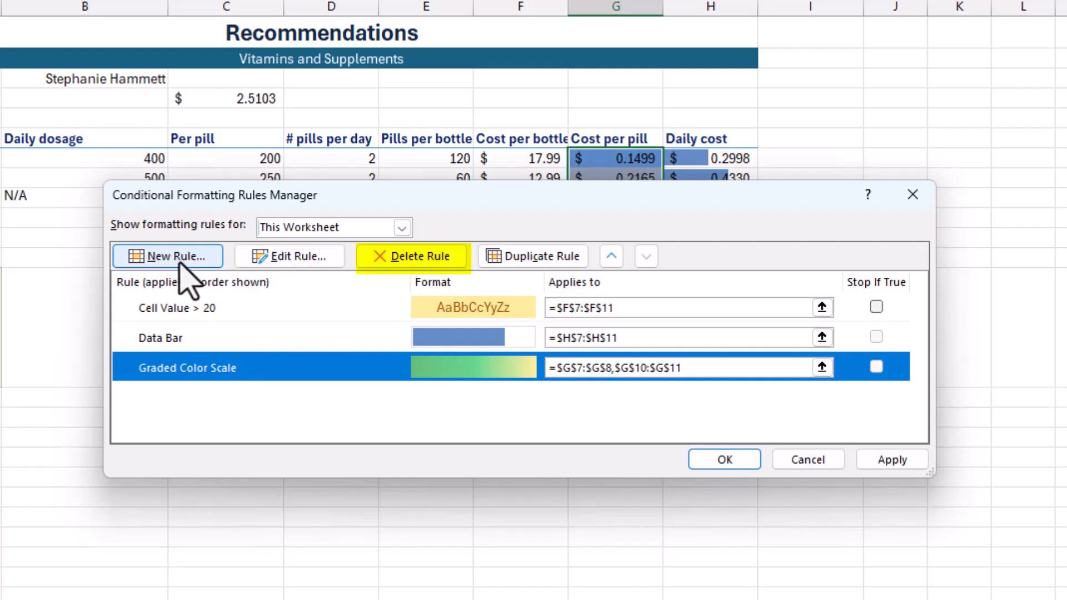
pyautogui.click(810, 460)
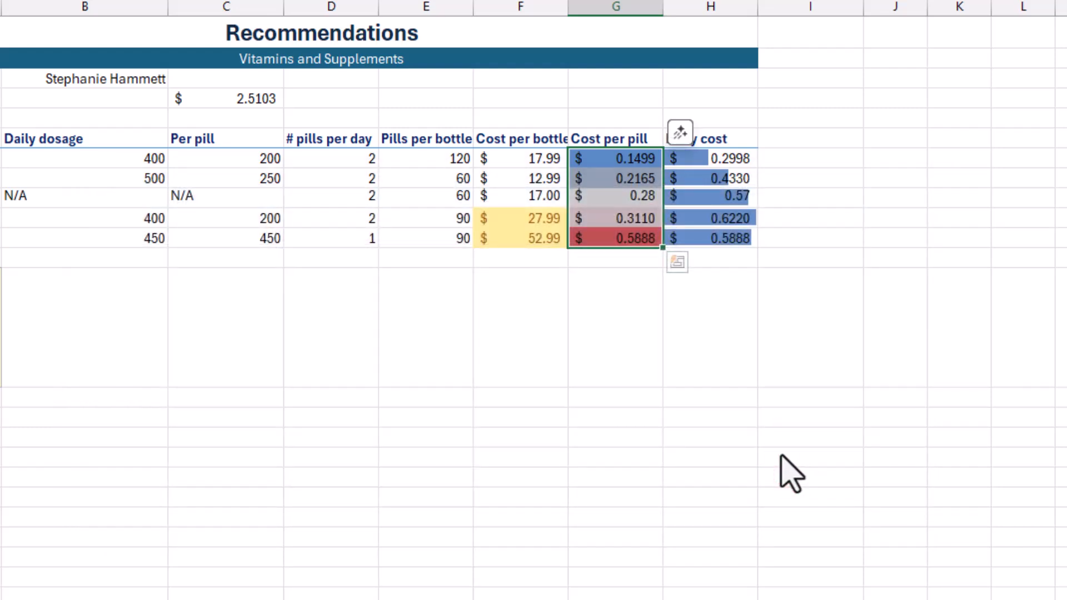
# - Undo the recent formatting changes, and redo them all through the clearing of the cost per pill rules
pyautogui.hotkey('ctrl', 'z')
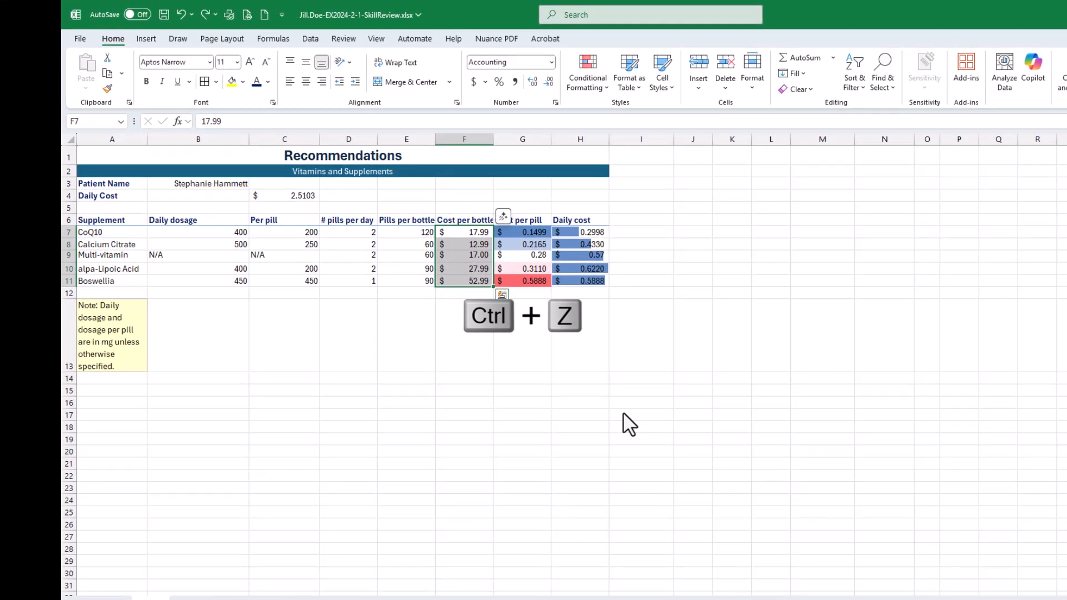
pyautogui.hotkey('ctrl', 'z')
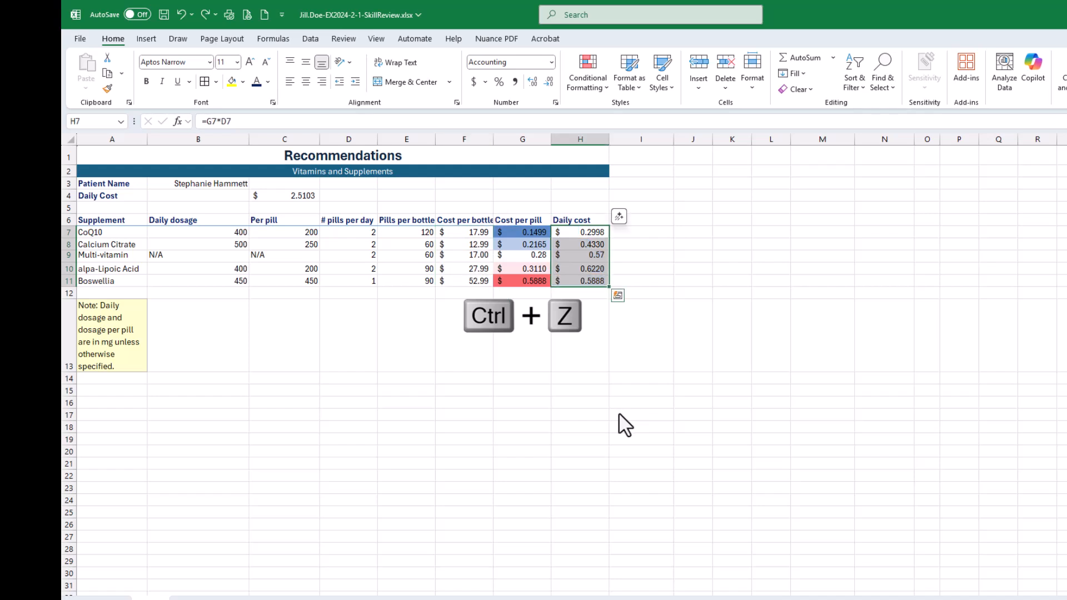
pyautogui.hotkey('ctrl', 'y')
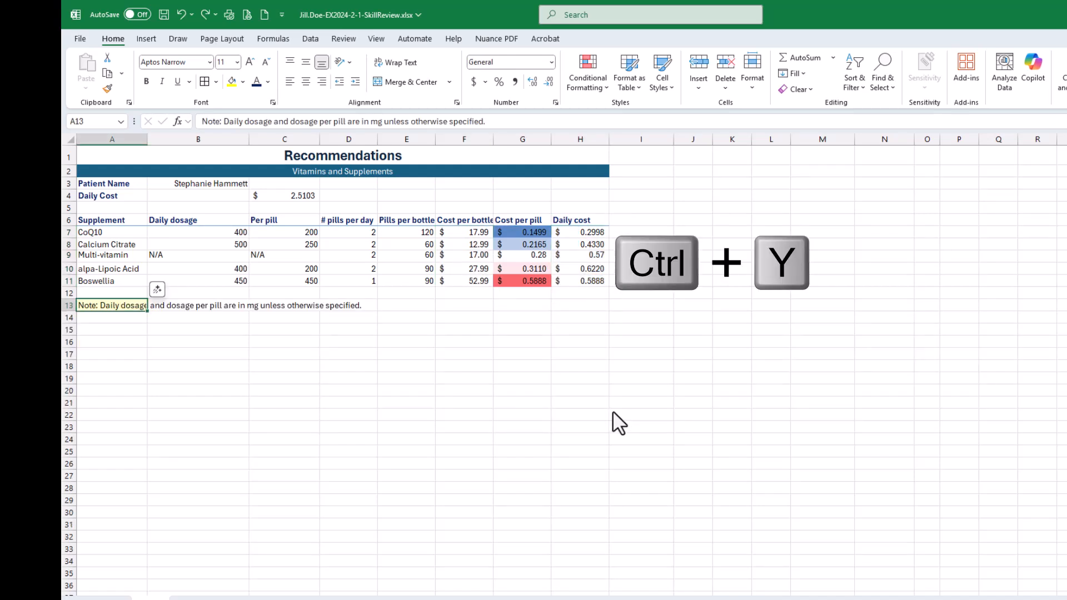
pyautogui.hotkey('ctrl', 'y')
pyautogui.hotkey('ctrl', 'y')
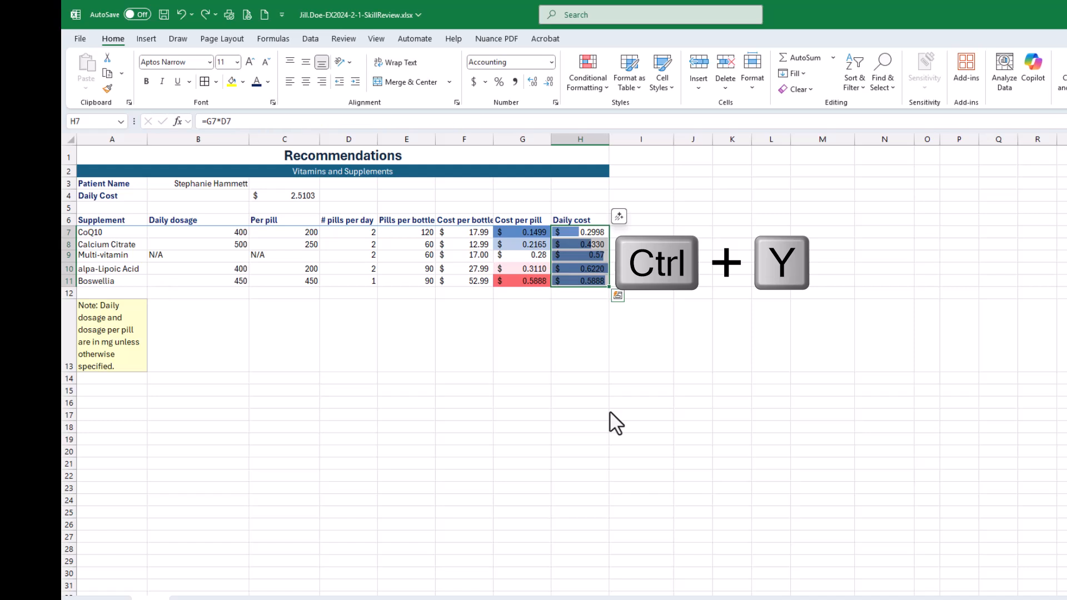
pyautogui.hotkey('ctrl', 'y')
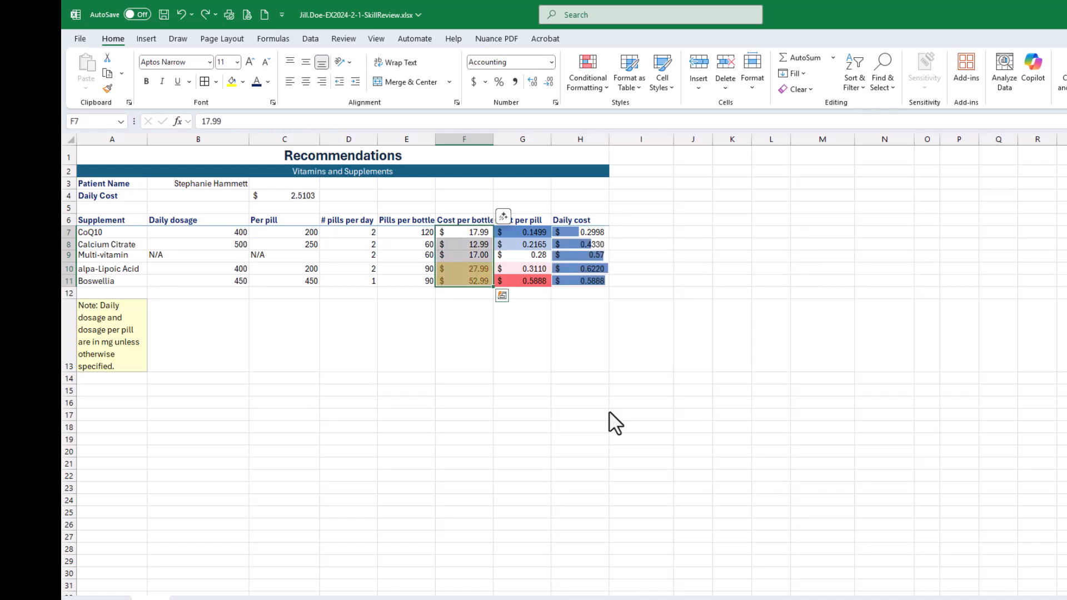
pyautogui.hotkey('ctrl', 'y')
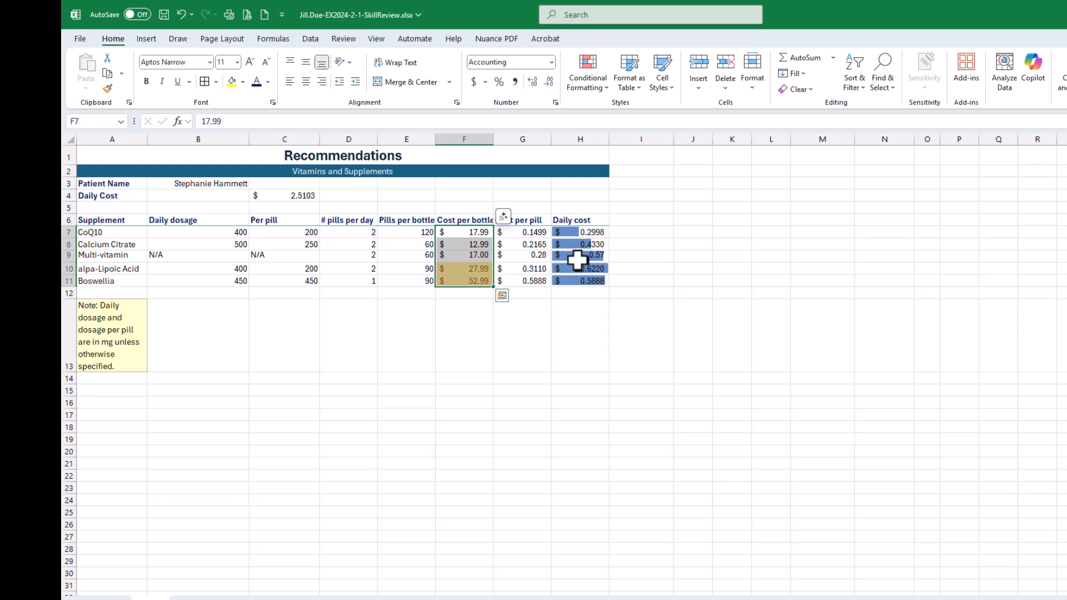
# - Review all conditional formatting rules for This Worksheet in the Conditional Formatting Rules Manager
pyautogui.click(595, 85)
pyautogui.click(603, 271)
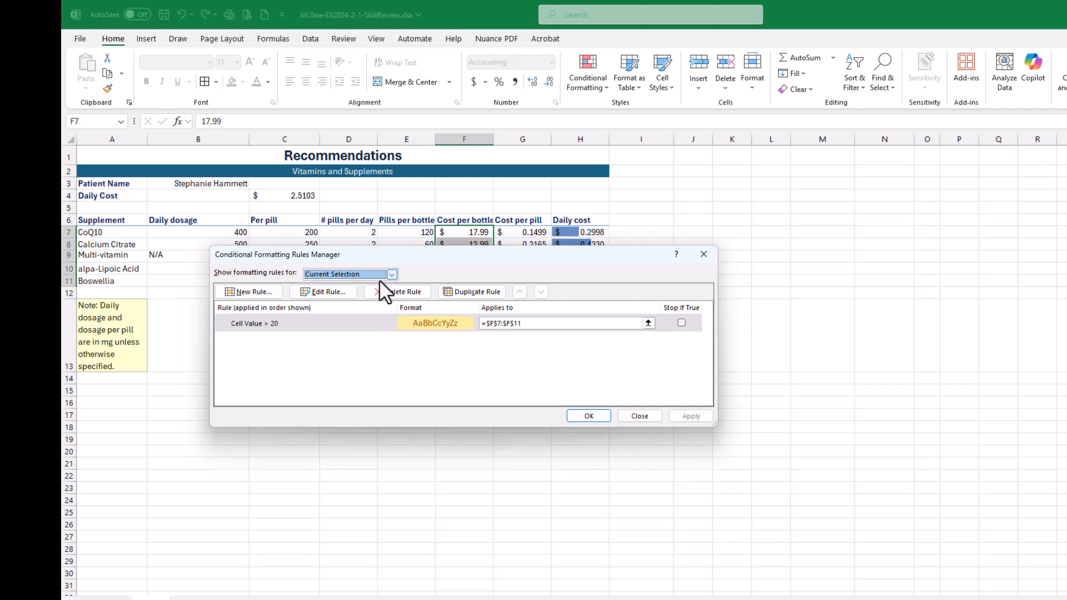
pyautogui.click(392, 273)
pyautogui.click(377, 294)
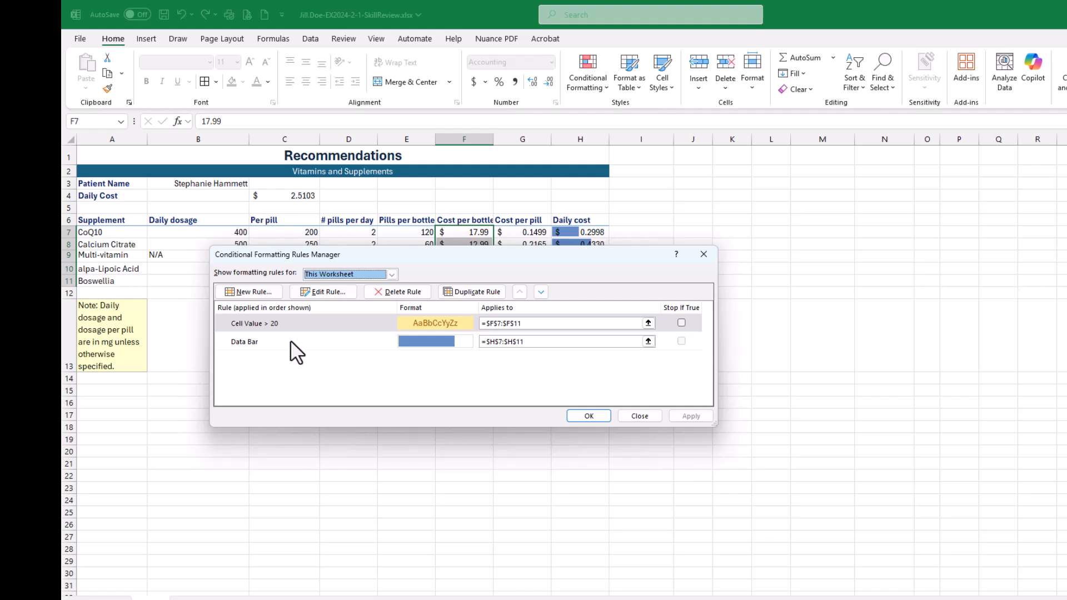
pyautogui.click(595, 416)
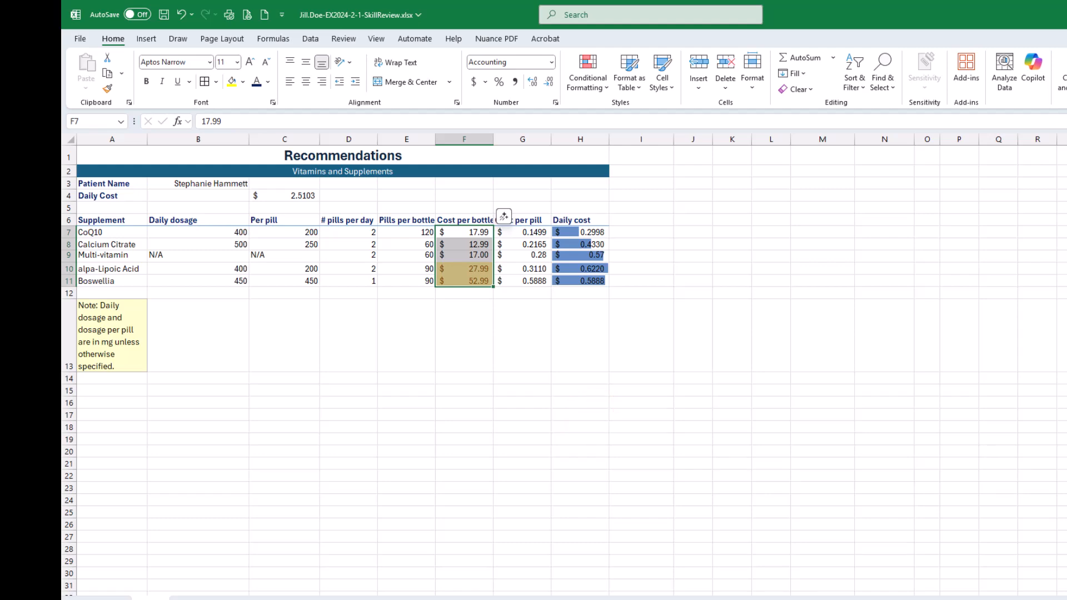
# - Switch to the SIMnet assignment page, check off the three substeps of instruction 16, read instruction 17, and return to Excel
pyautogui.moveTo(1066, 141); pyautogui.dragTo(819, 95)
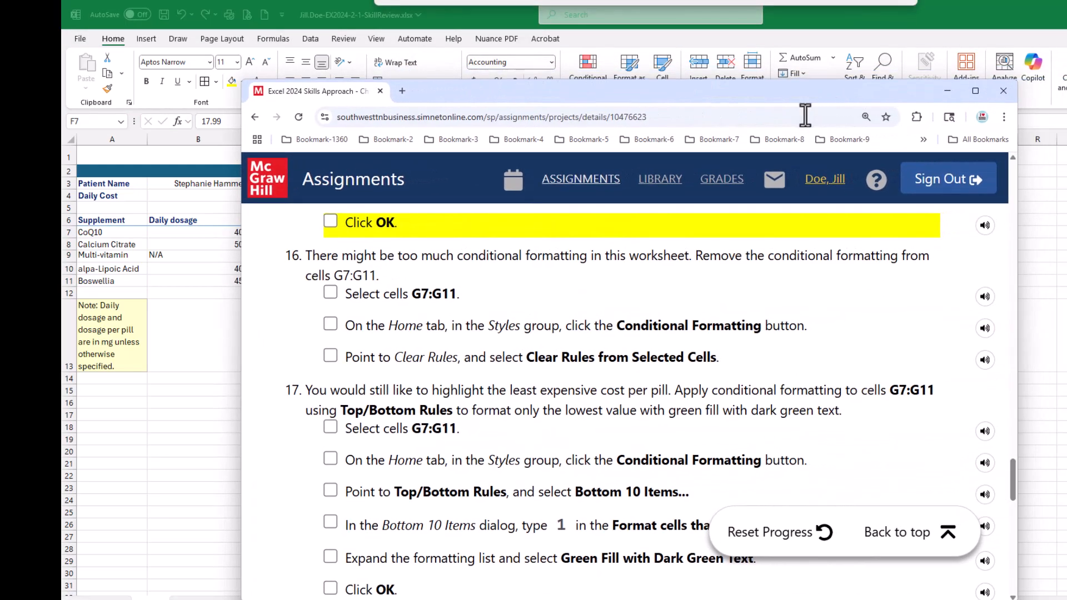
pyautogui.click(330, 294)
pyautogui.click(331, 325)
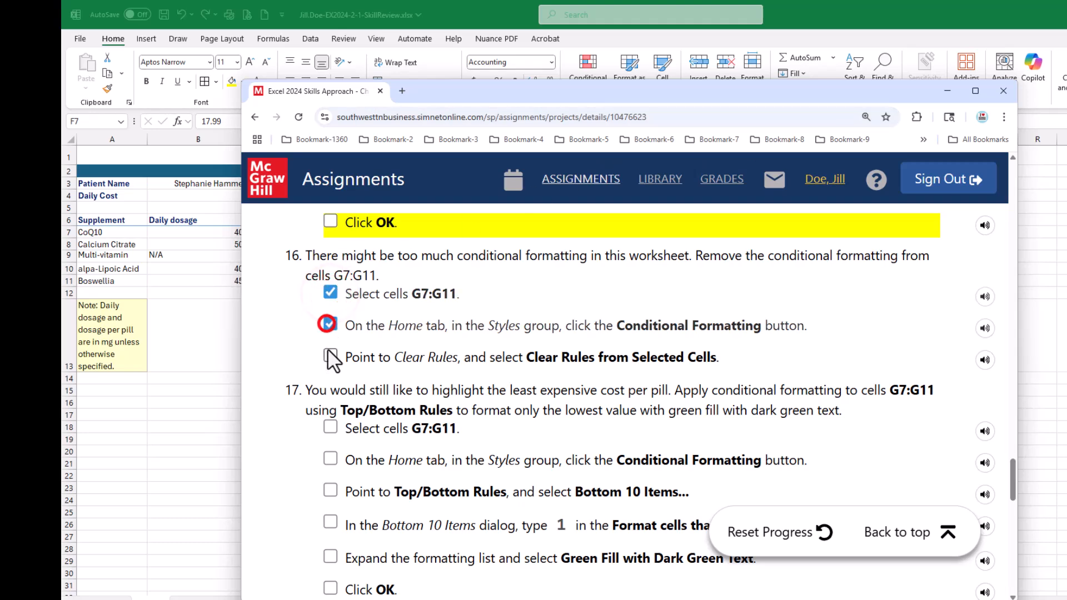
pyautogui.click(330, 355)
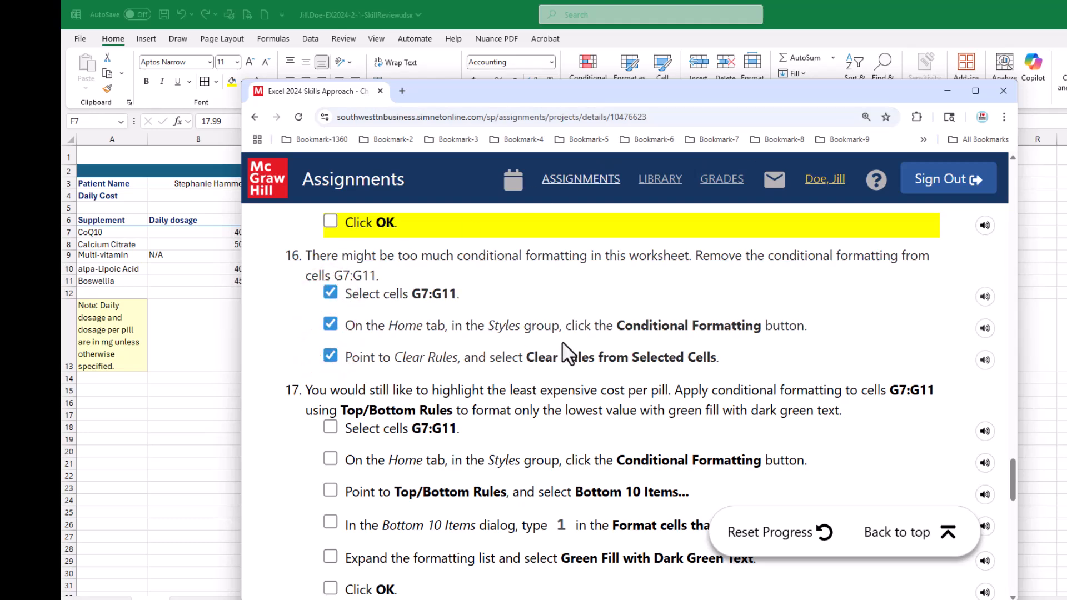
pyautogui.scroll(-2, 562, 342)
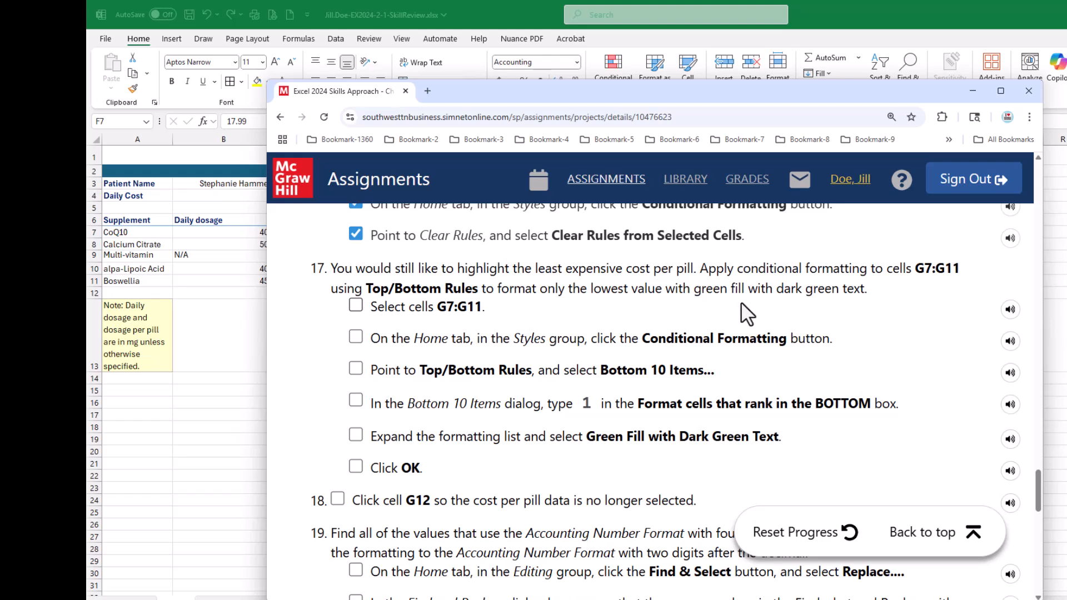
pyautogui.click(526, 98)
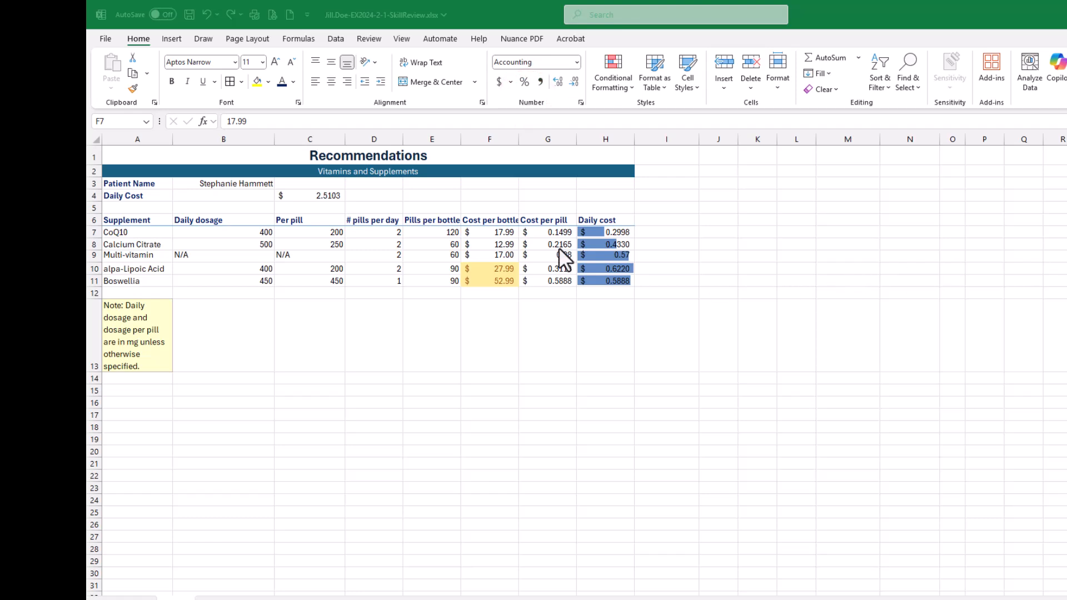
# - Apply a Bottom 10 Items rule to G7:G11 for the bottom 1 item with Green Fill with Dark Green Text, and save the workbook
pyautogui.click(543, 237)
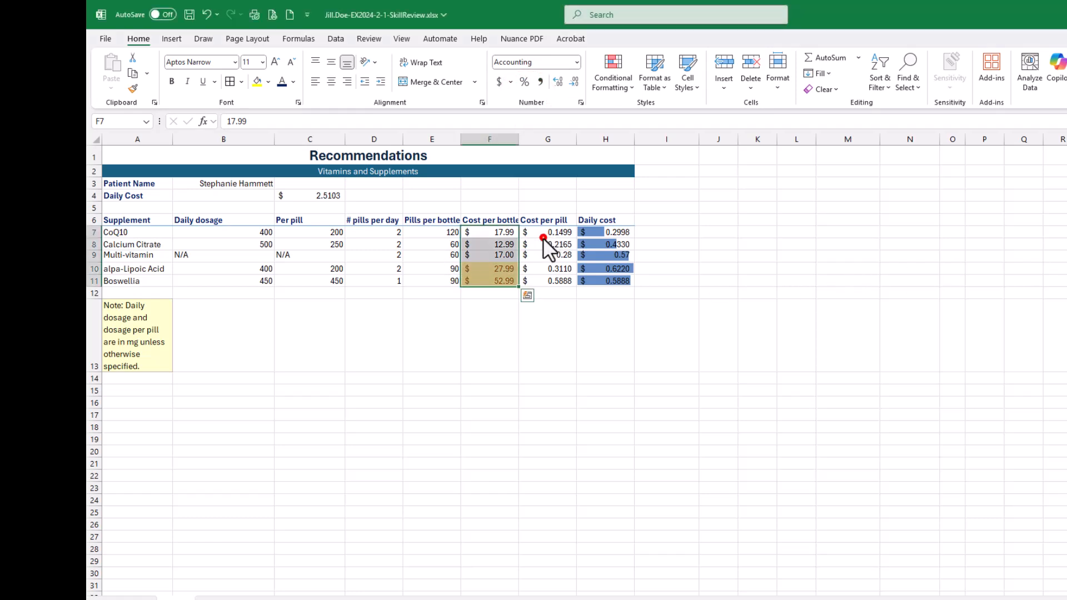
pyautogui.moveTo(551, 232); pyautogui.dragTo(554, 286)
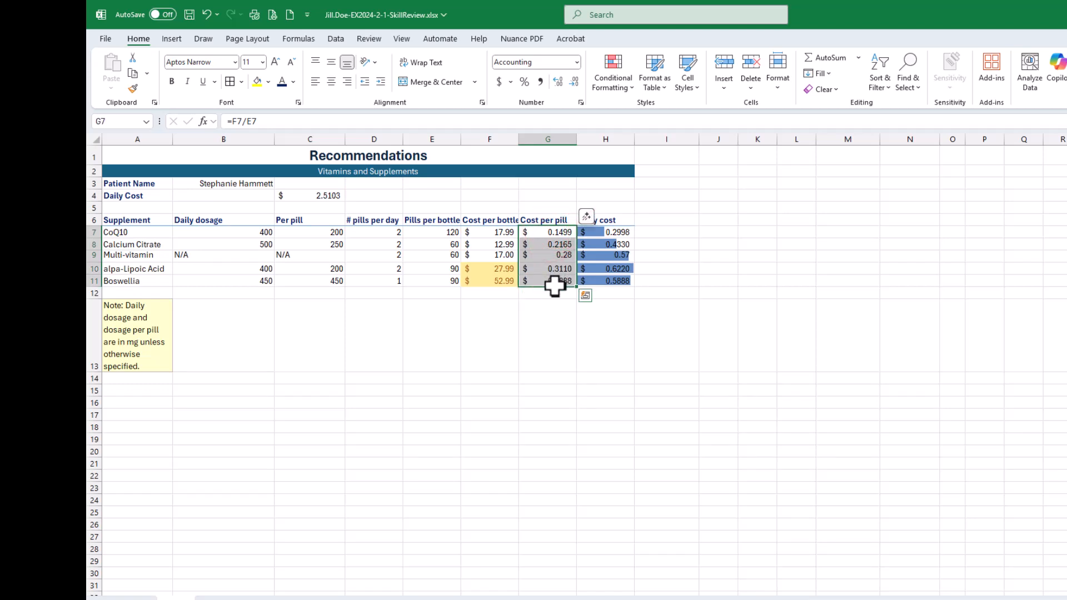
pyautogui.click(612, 87)
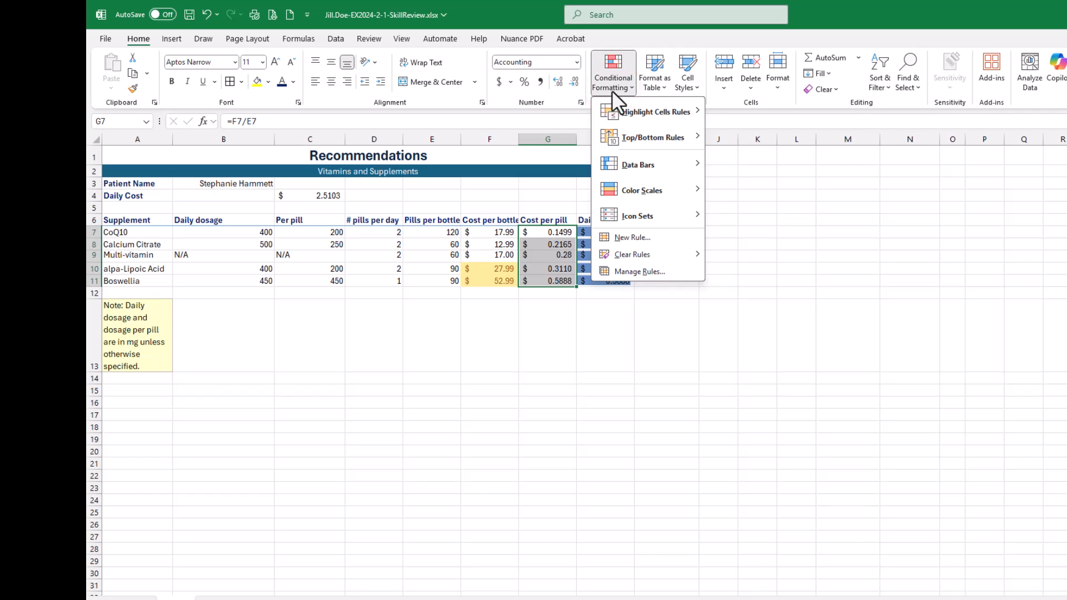
pyautogui.moveTo(619, 141)
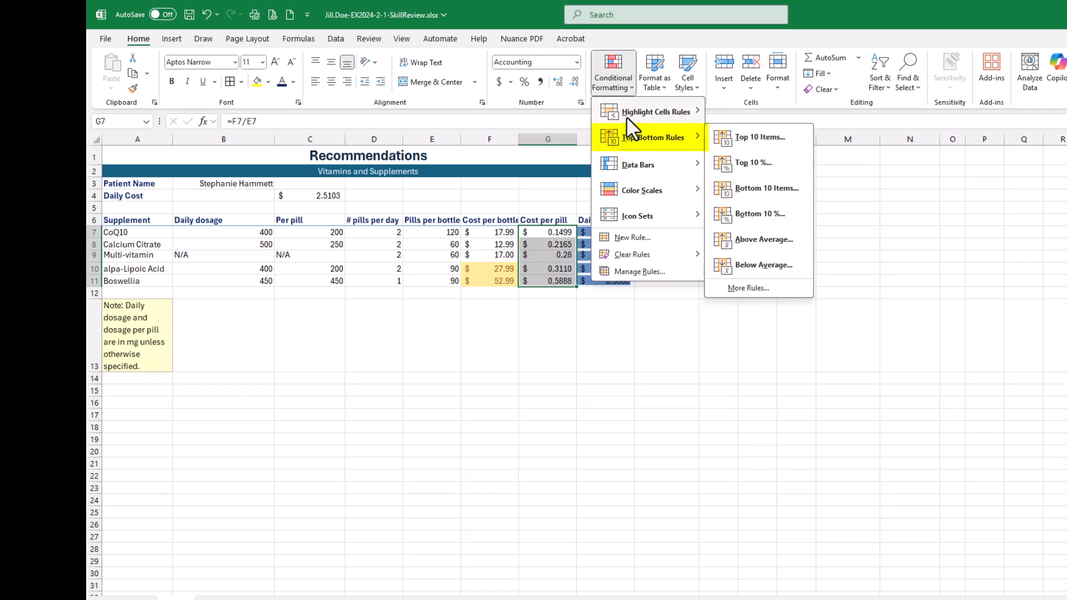
pyautogui.moveTo(626, 115)
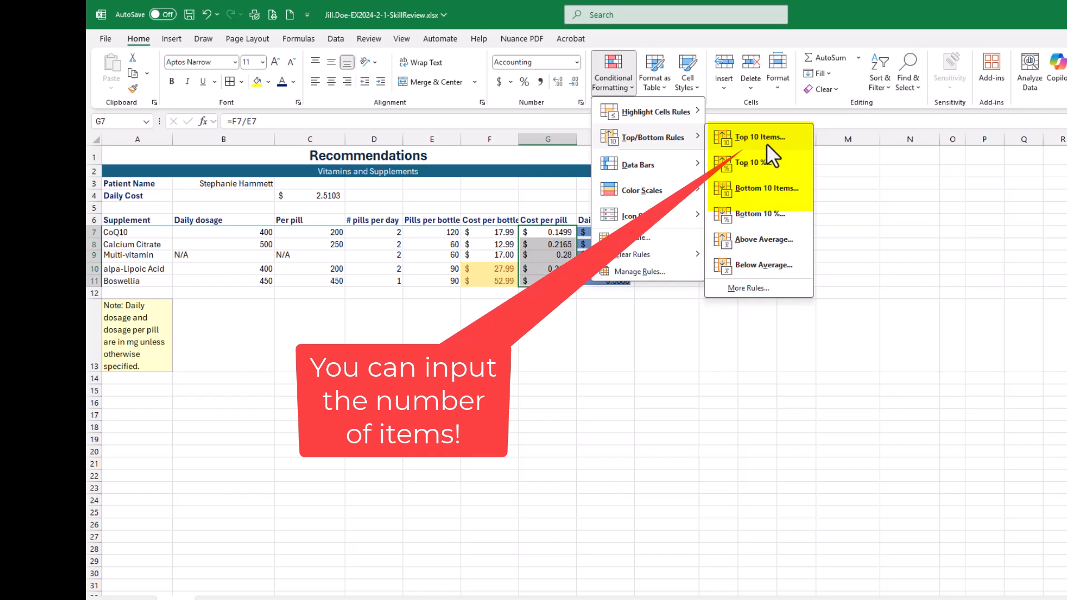
pyautogui.click(774, 188)
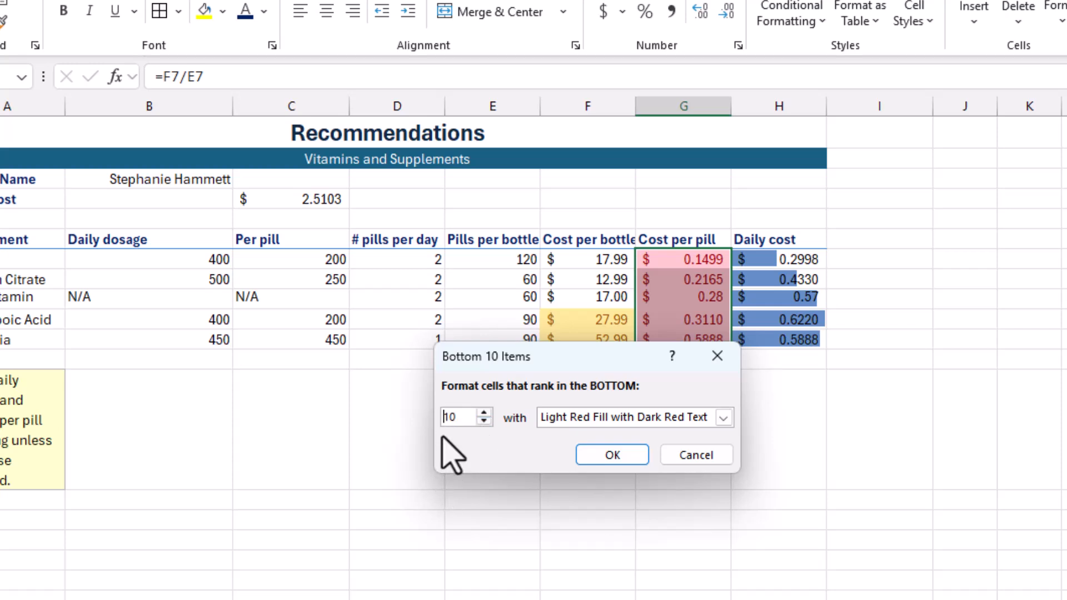
pyautogui.click(463, 417)
pyautogui.click(456, 417)
pyautogui.press('BackSpace')
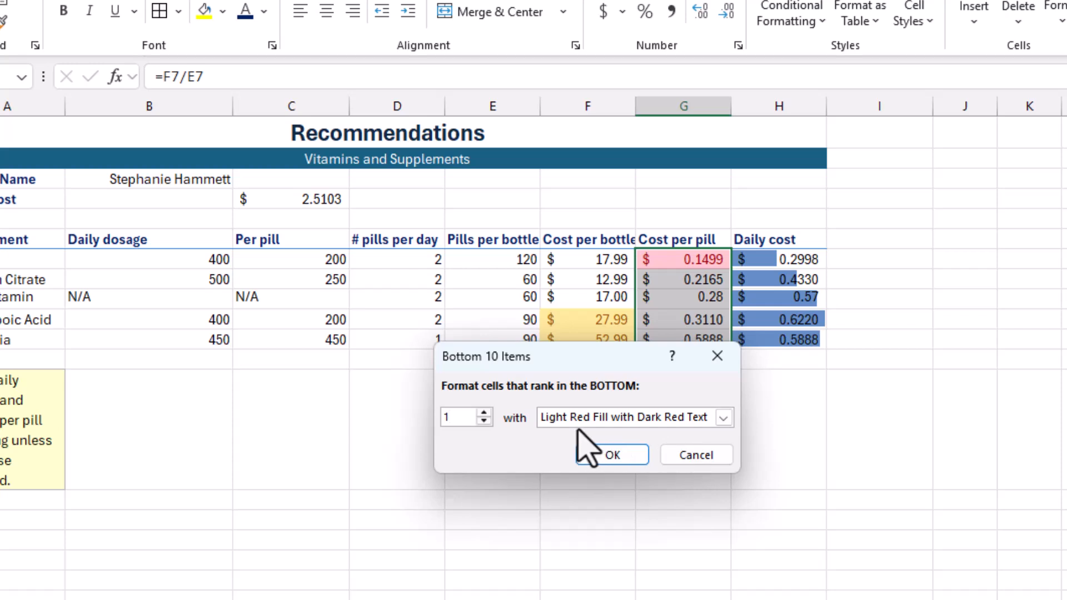
pyautogui.click(723, 418)
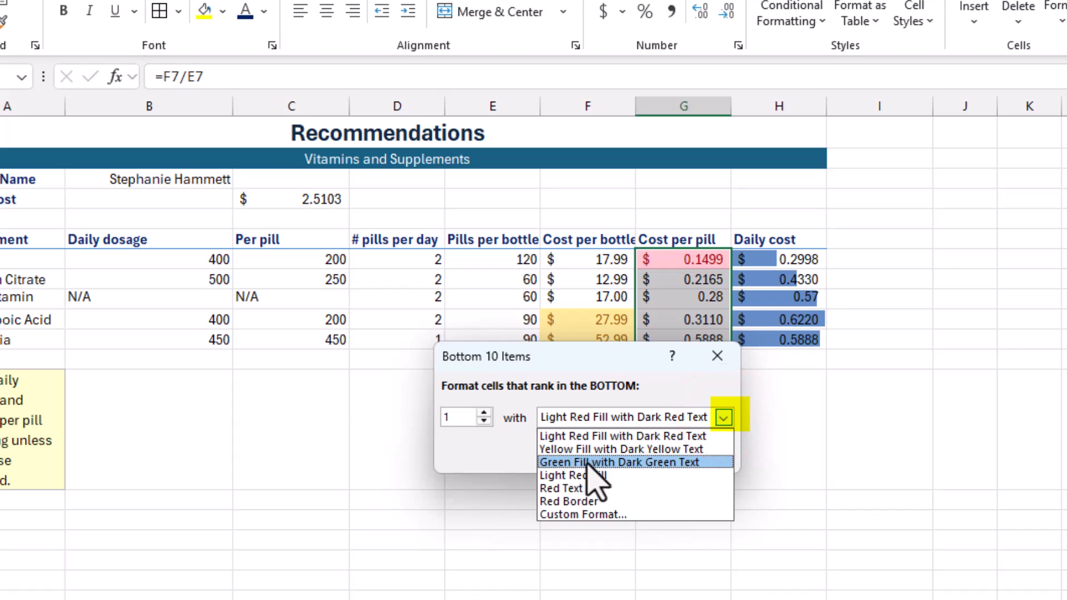
pyautogui.click(669, 463)
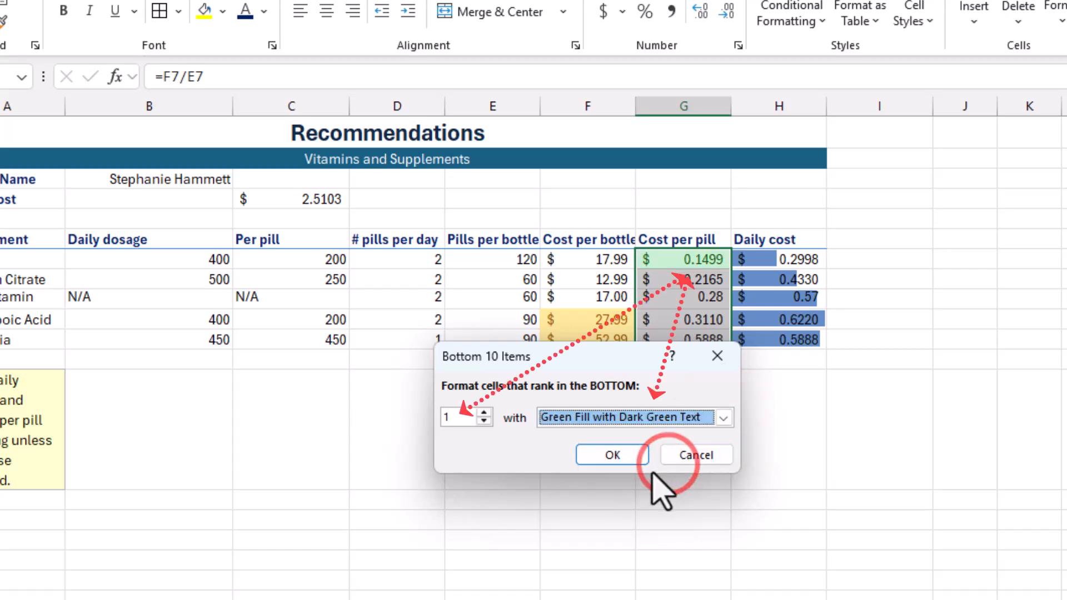
pyautogui.click(627, 457)
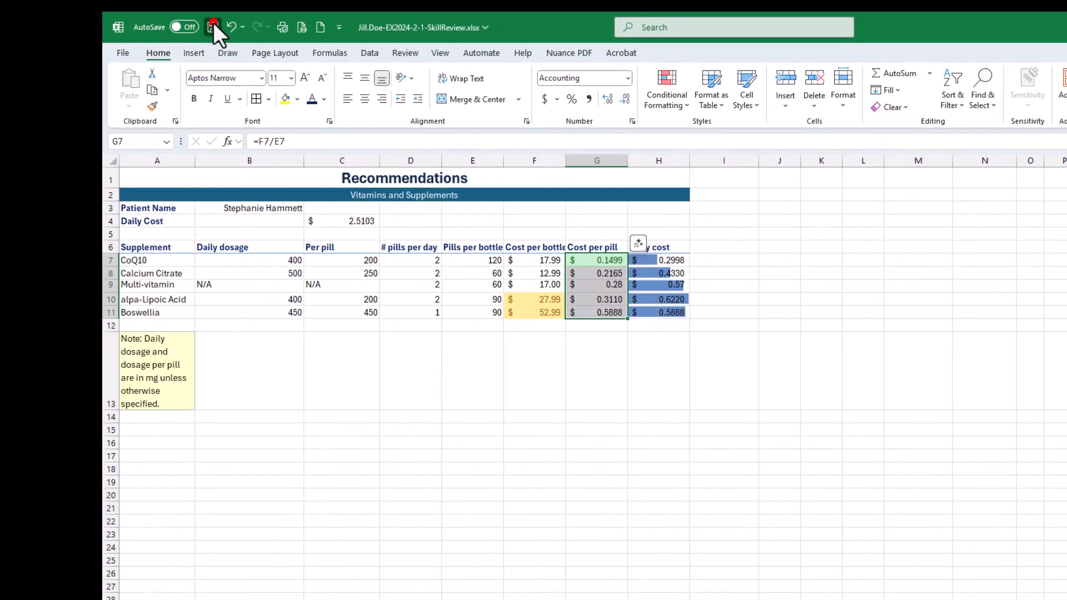
pyautogui.click(213, 25)
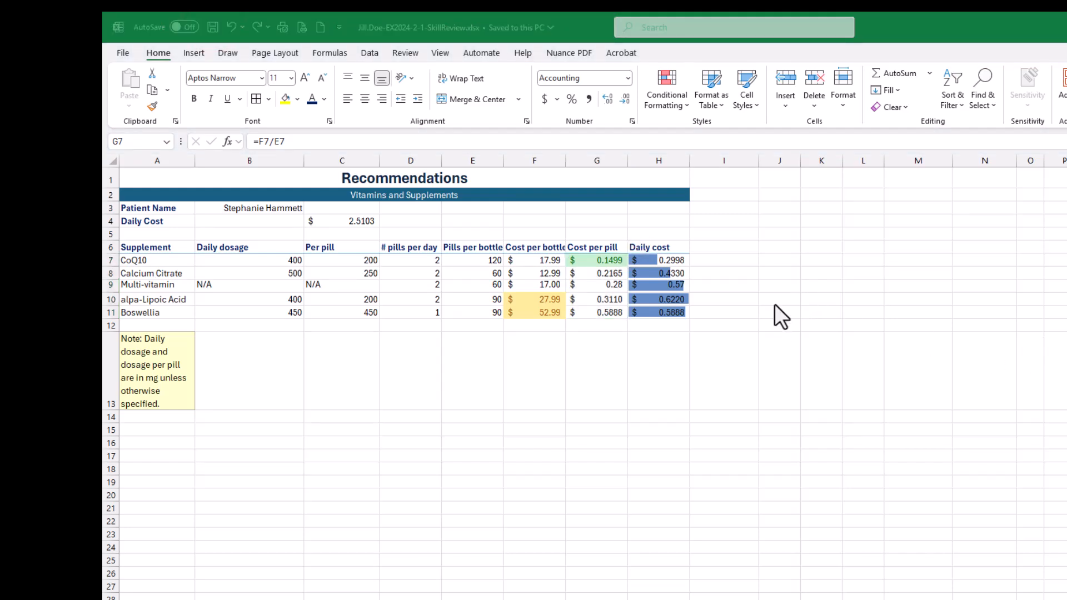
pyautogui.click(669, 106)
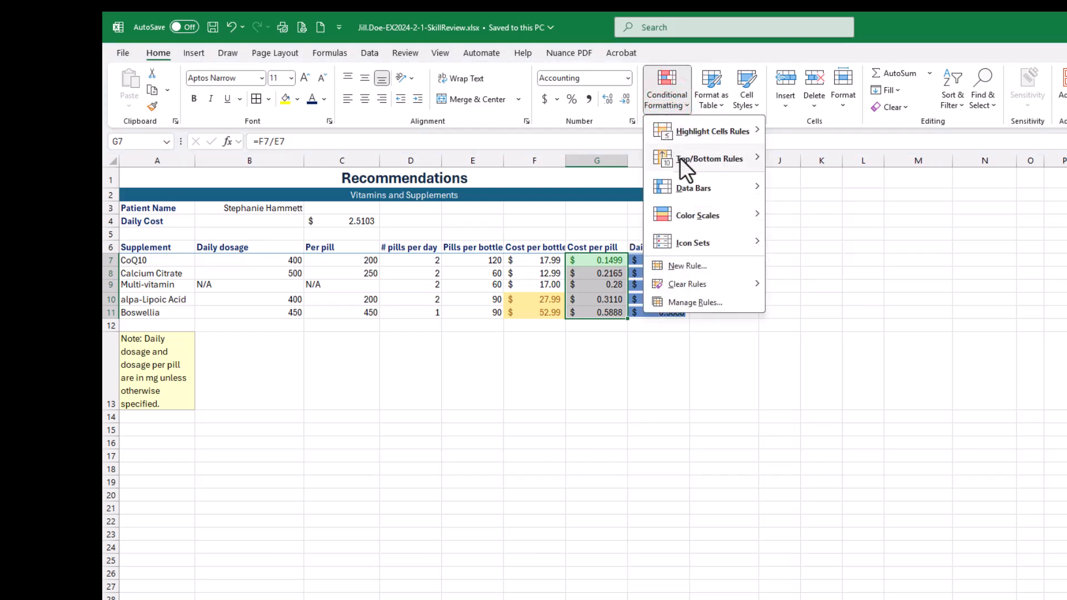
pyautogui.moveTo(678, 159)
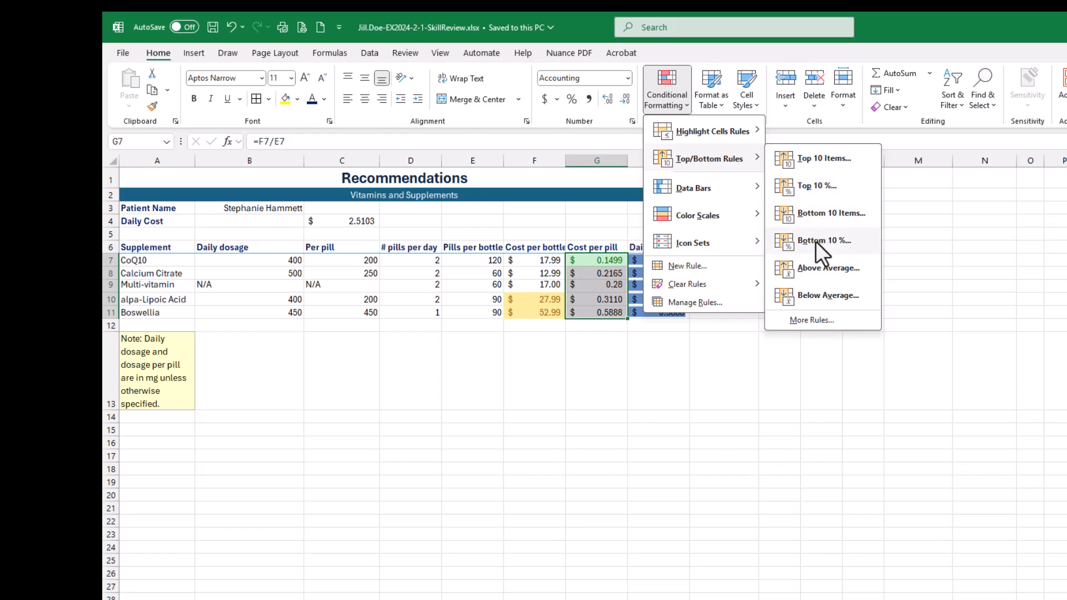
pyautogui.click(912, 26)
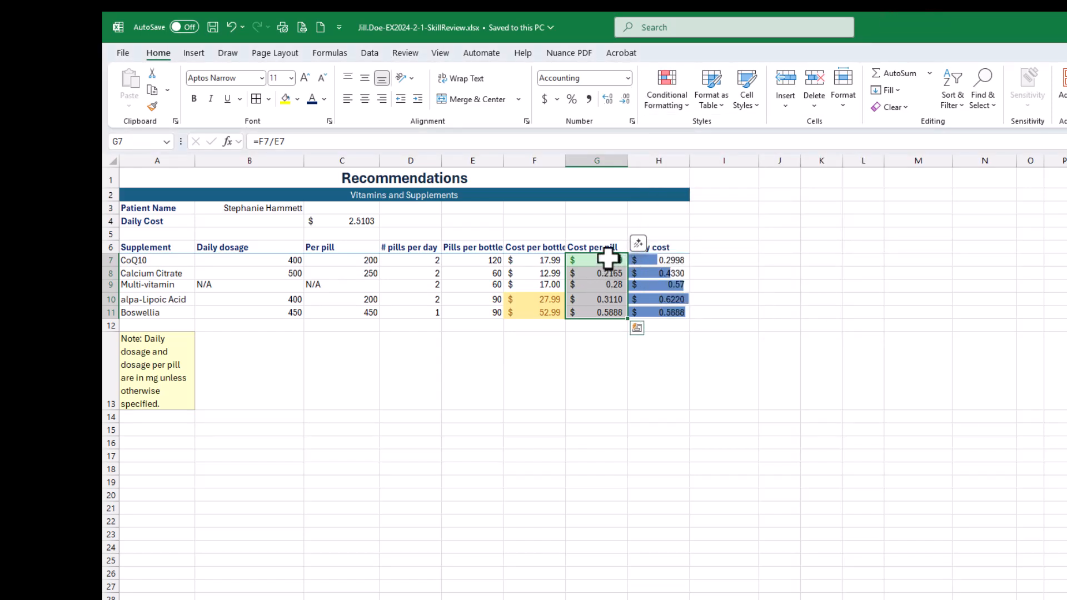
# - Test the lowest-value rule by entering 150 as CoQ10's cost per pill in G7, and undo the entry
pyautogui.click(611, 261)
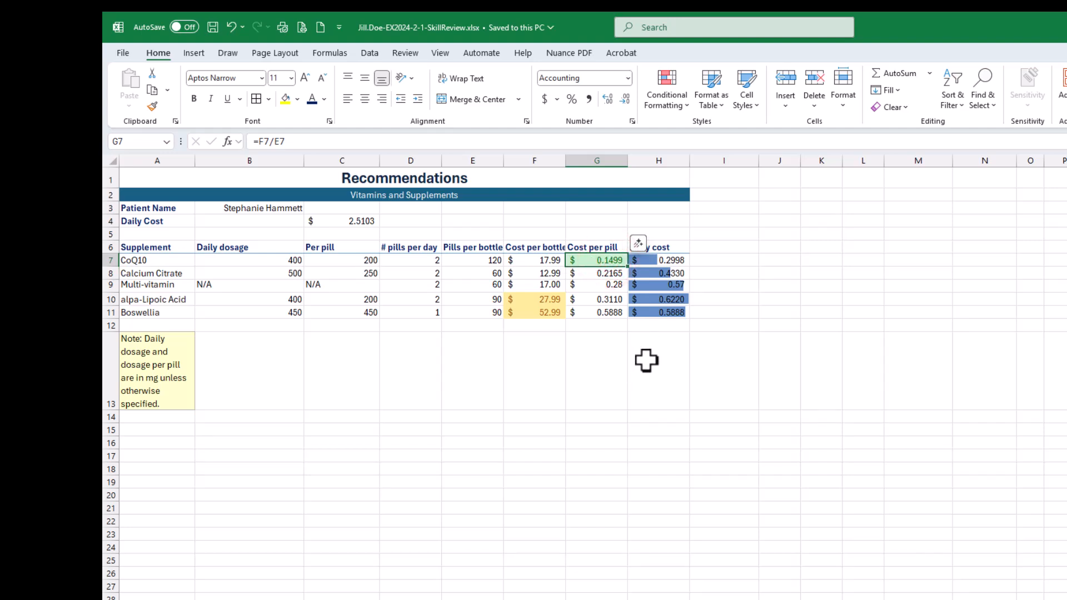
pyautogui.write('150')
pyautogui.press('Return')
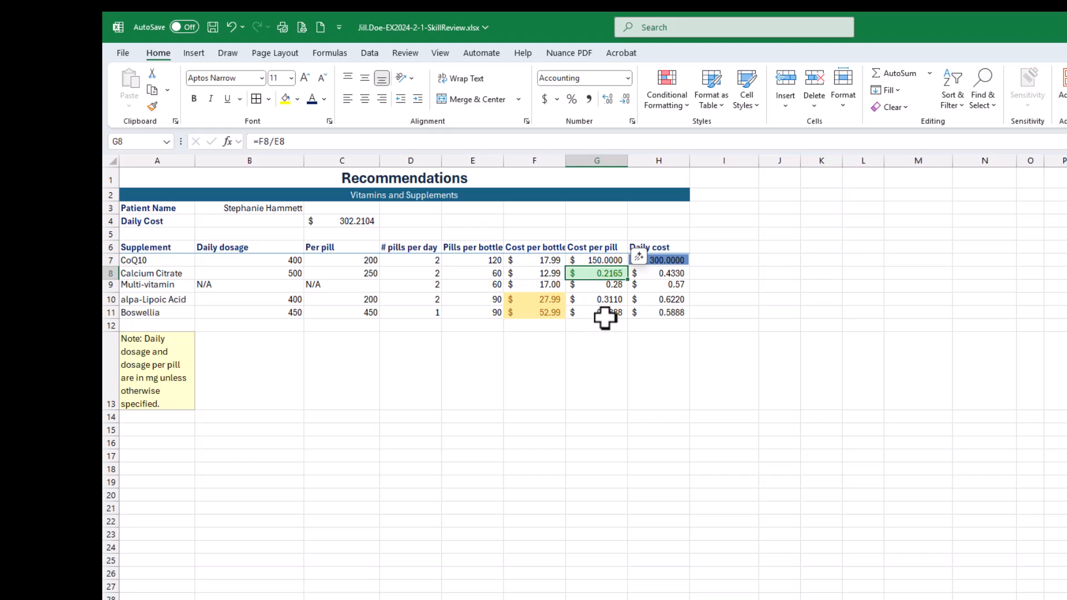
pyautogui.hotkey('ctrl', 'z')
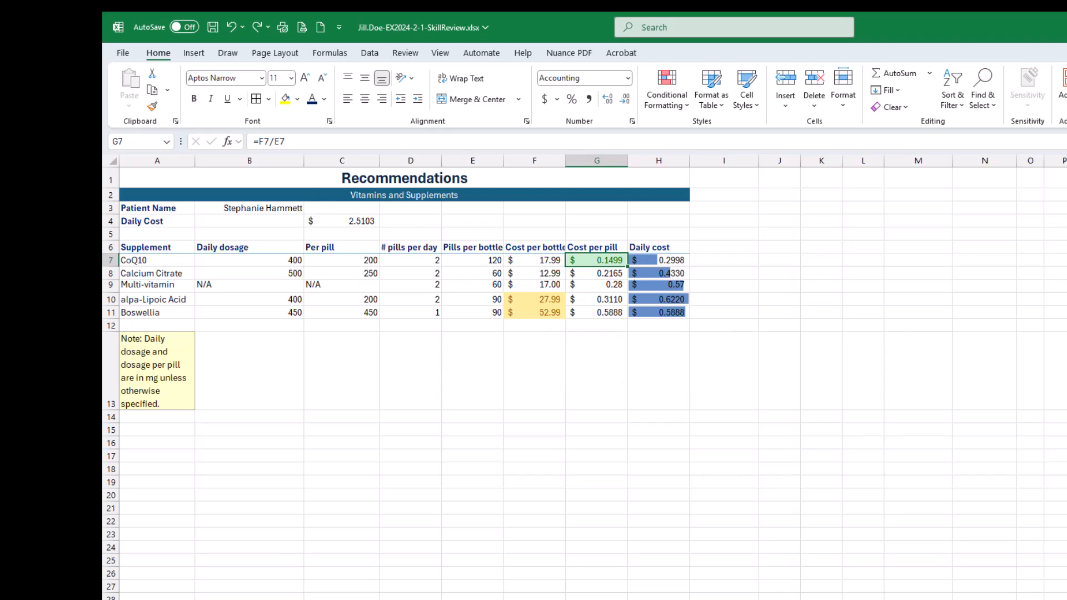
# - Switch to the SIMnet assignment page, check off all substeps of instruction 17, read instructions 18 and 19, and return to Excel
pyautogui.moveTo(1066, 183); pyautogui.dragTo(831, 81)
pyautogui.click(320, 306)
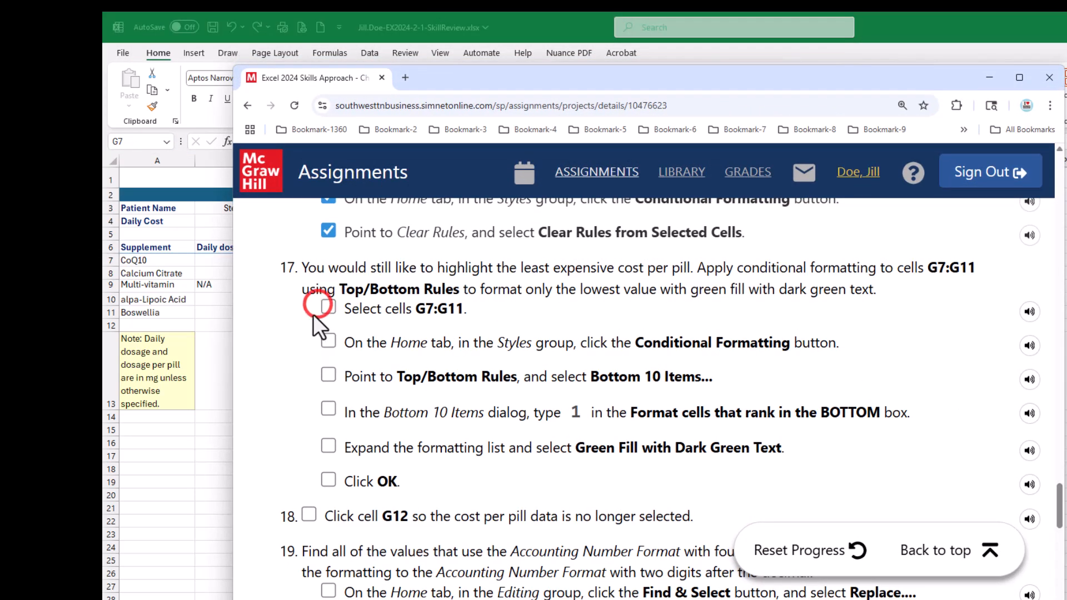
pyautogui.click(329, 341)
pyautogui.click(328, 374)
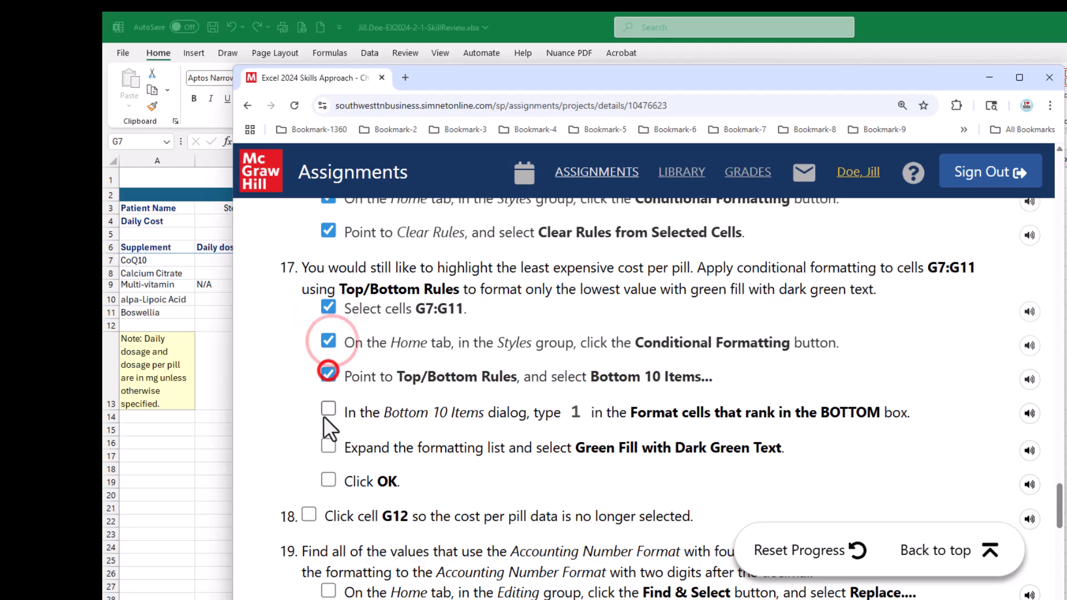
pyautogui.click(328, 409)
pyautogui.click(329, 445)
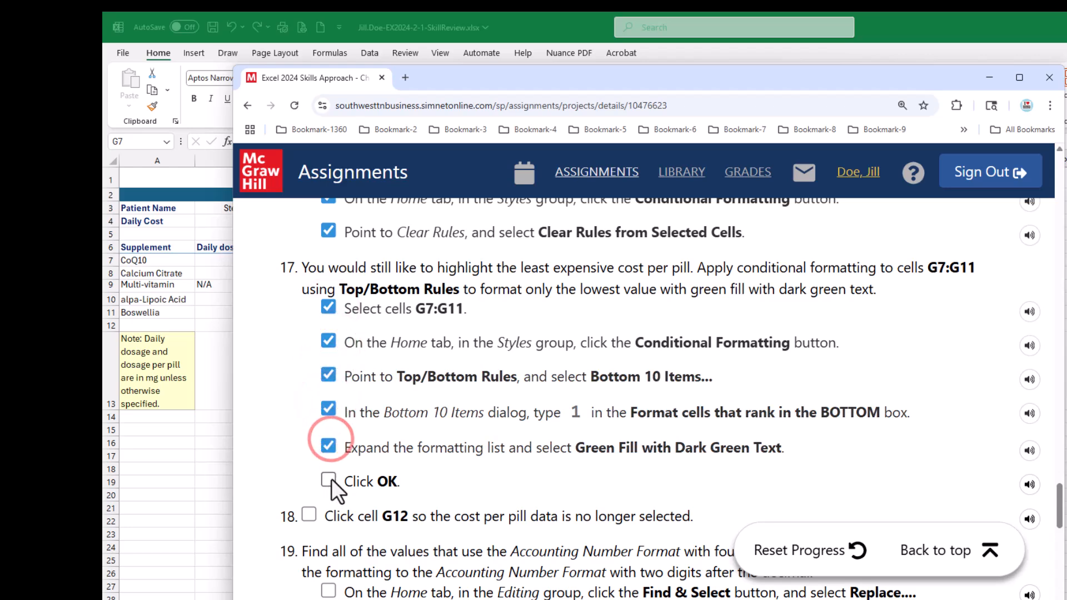
pyautogui.click(328, 480)
pyautogui.scroll(-3, 509, 432)
pyautogui.scroll(-1, 509, 431)
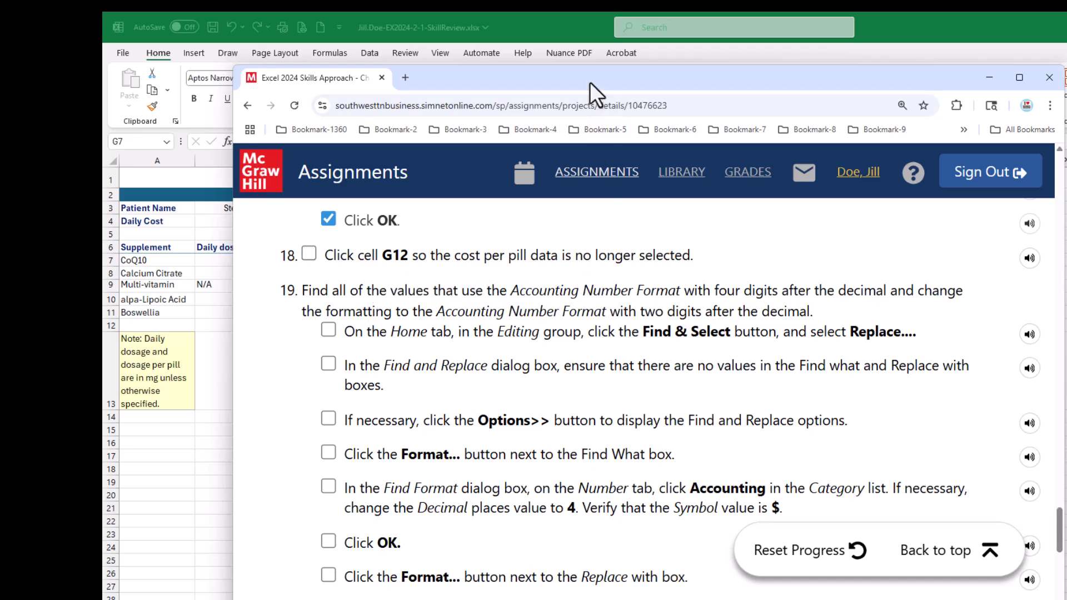
pyautogui.moveTo(589, 78); pyautogui.dragTo(1066, 205)
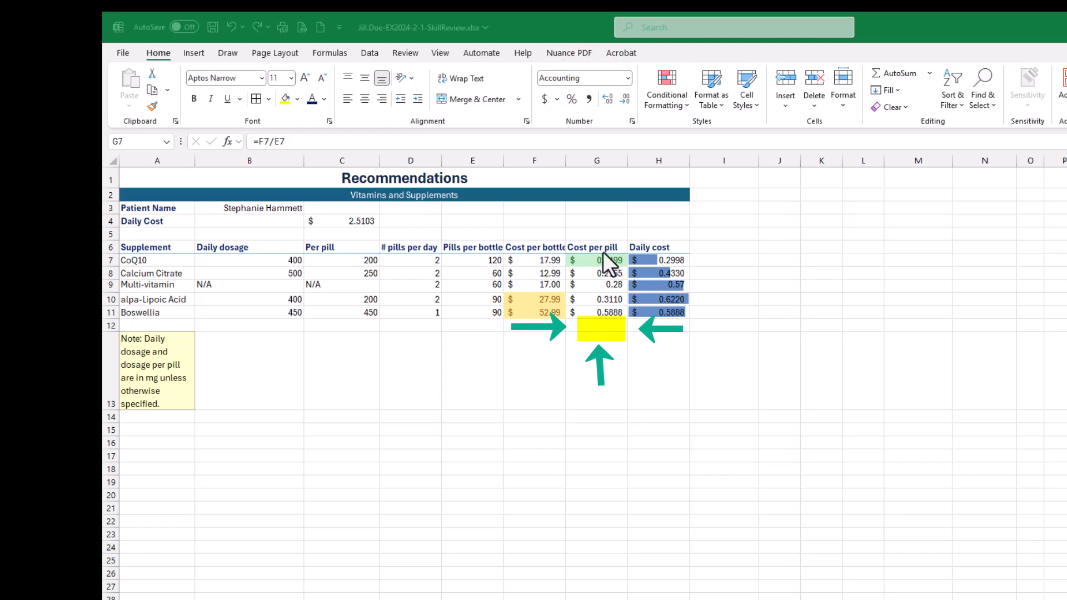
# - Select the empty cell G12 below the cost per pill data and save the workbook
pyautogui.click(656, 313)
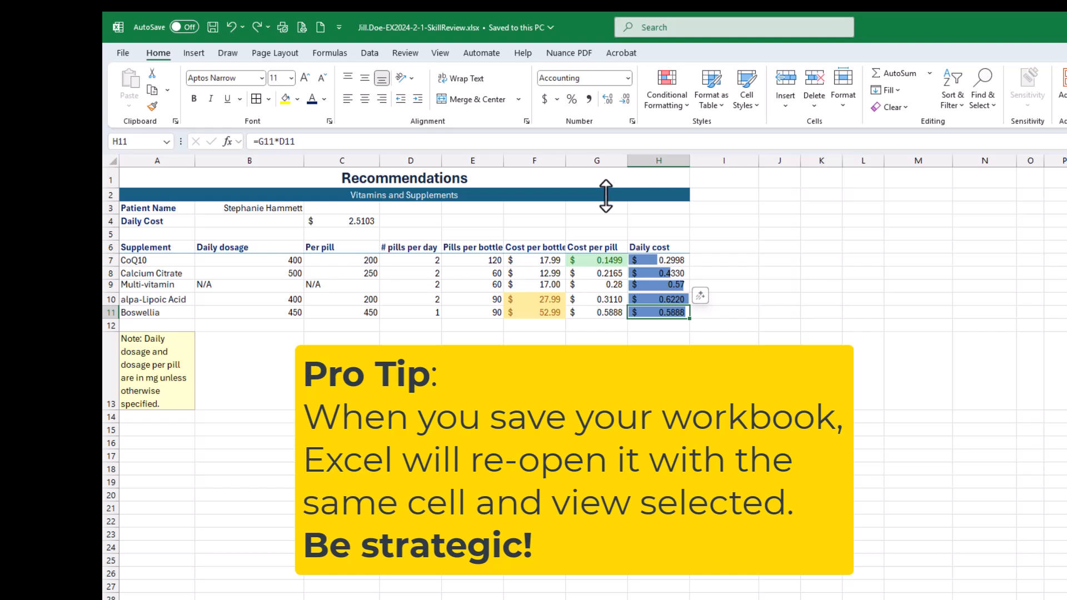
pyautogui.click(600, 313)
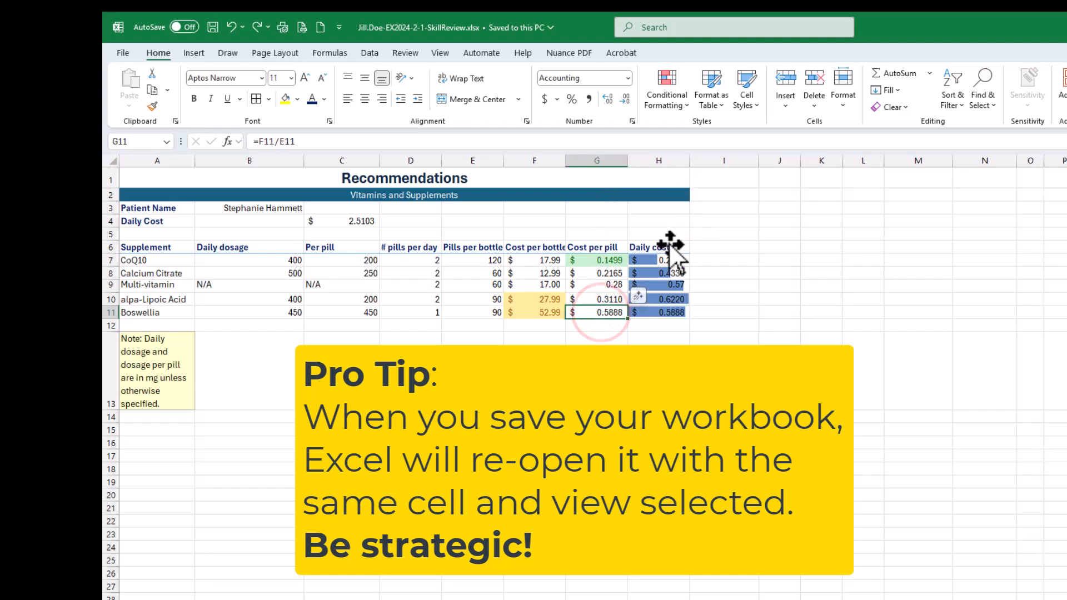
pyautogui.click(598, 327)
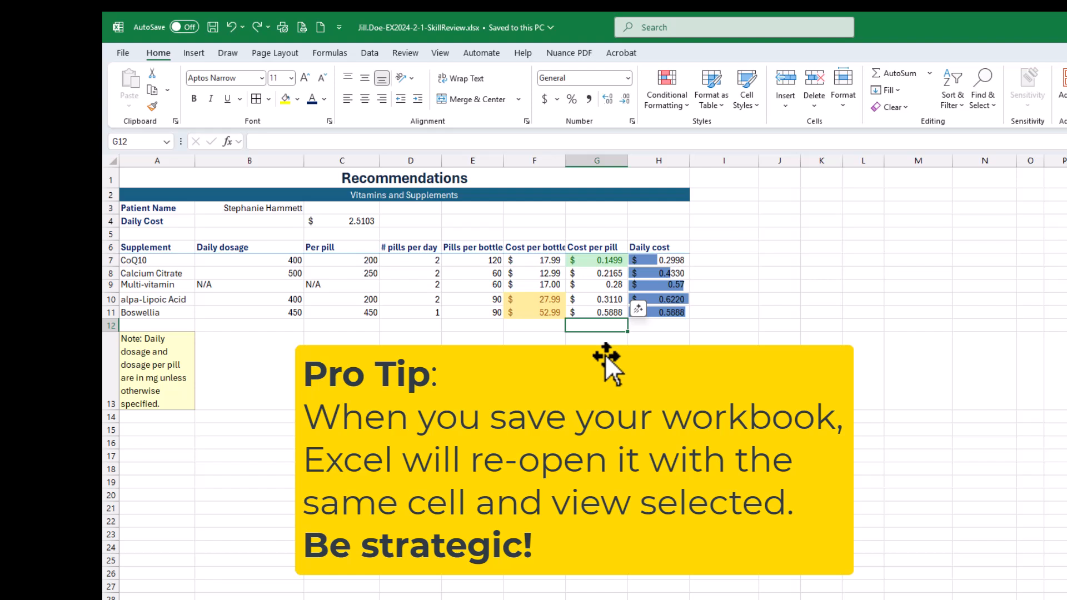
pyautogui.click(212, 28)
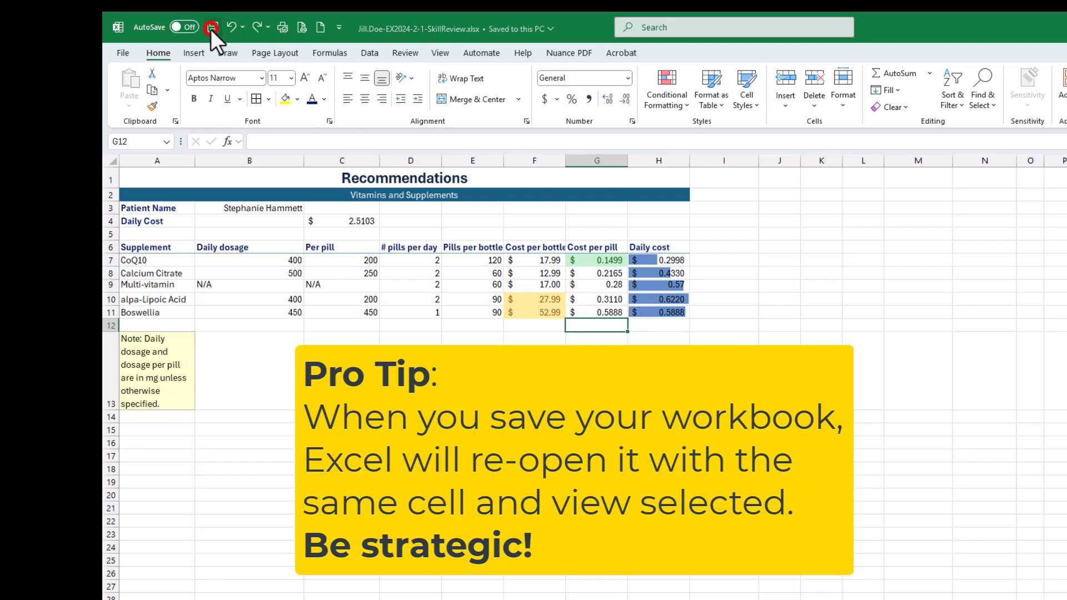
pyautogui.scroll(-2, 553, 355)
pyautogui.scroll(-2, 557, 375)
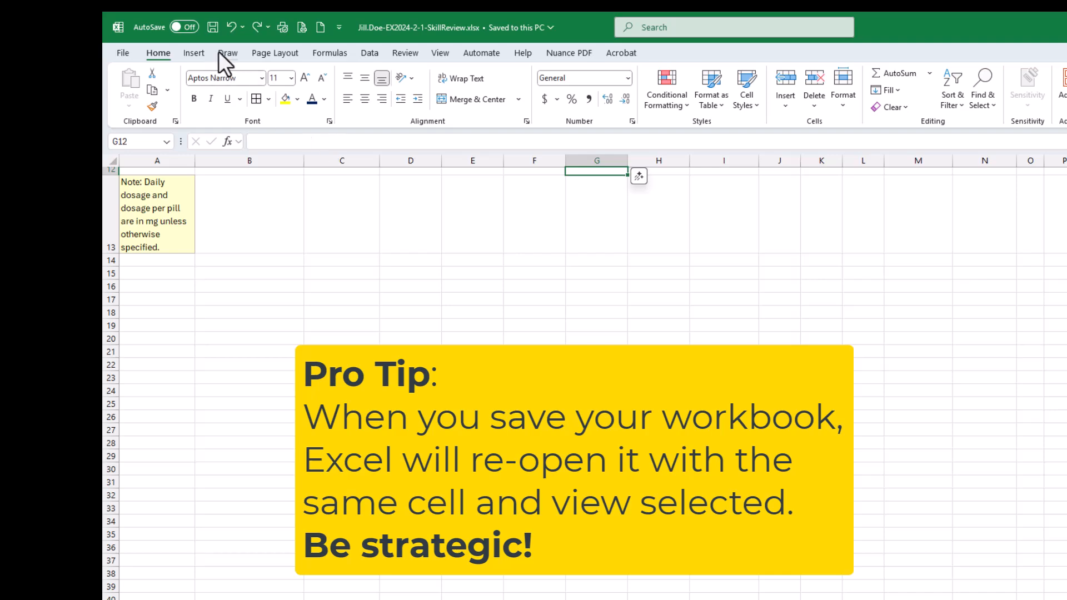
# - Save and close the workbook, and reopen the skill review file from the Excel-2 folder
pyautogui.click(213, 28)
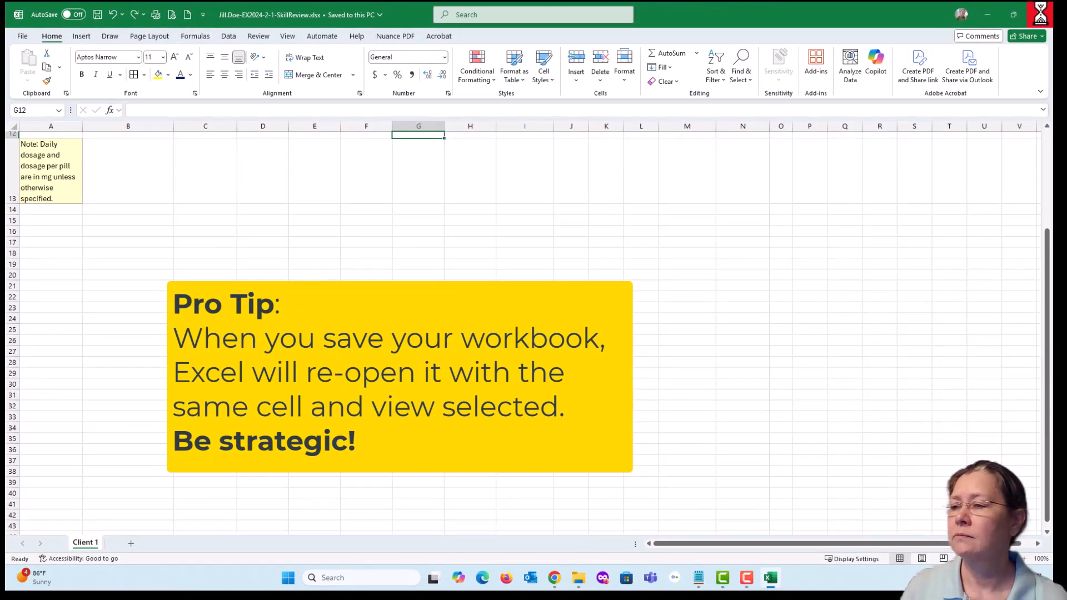
pyautogui.click(1039, 15)
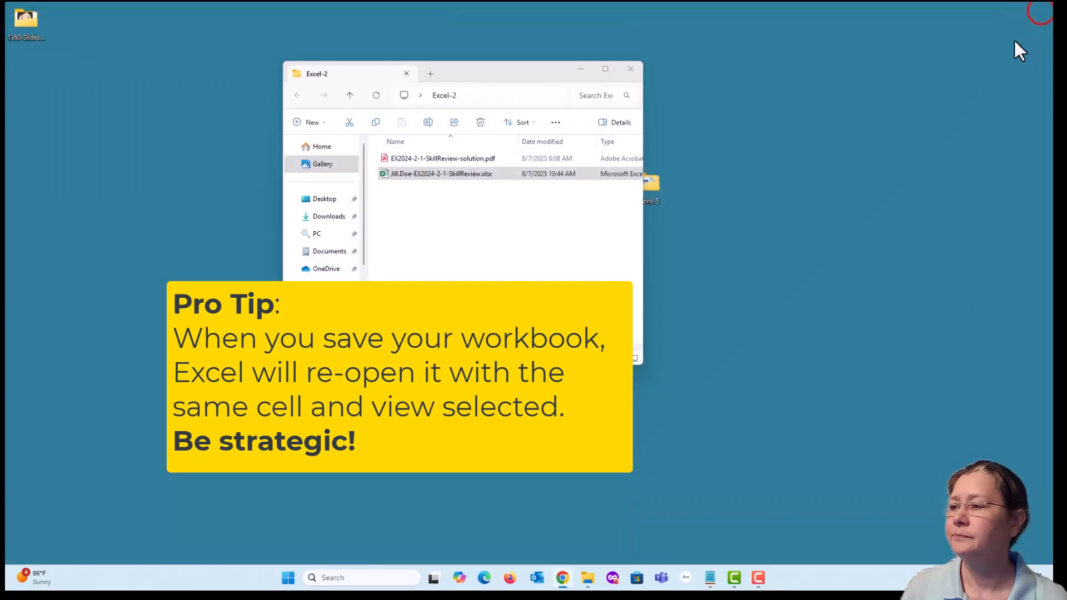
pyautogui.click(440, 174)
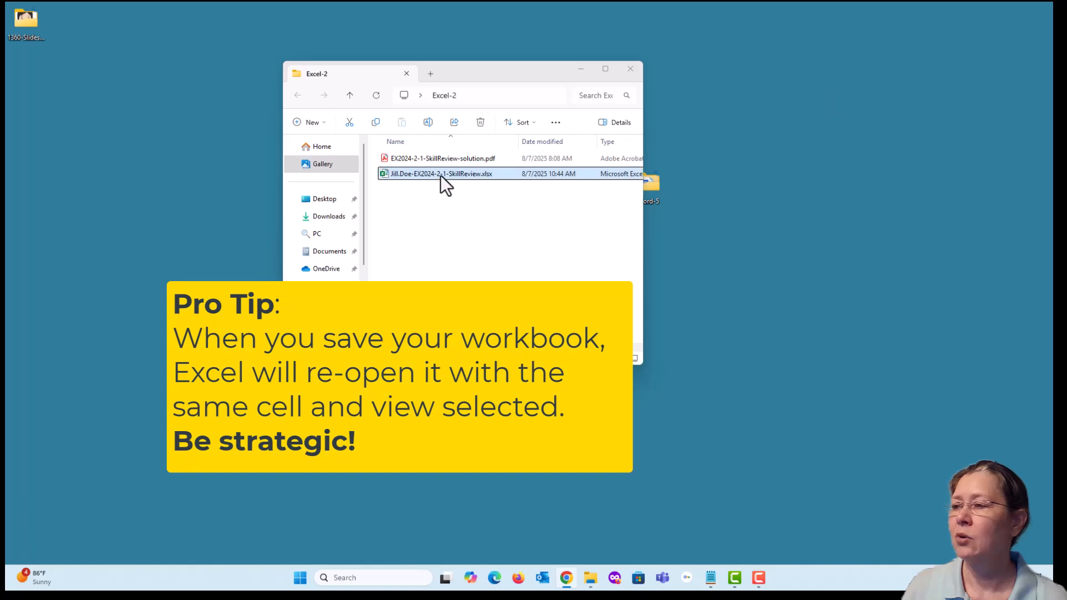
pyautogui.doubleClick(440, 174)
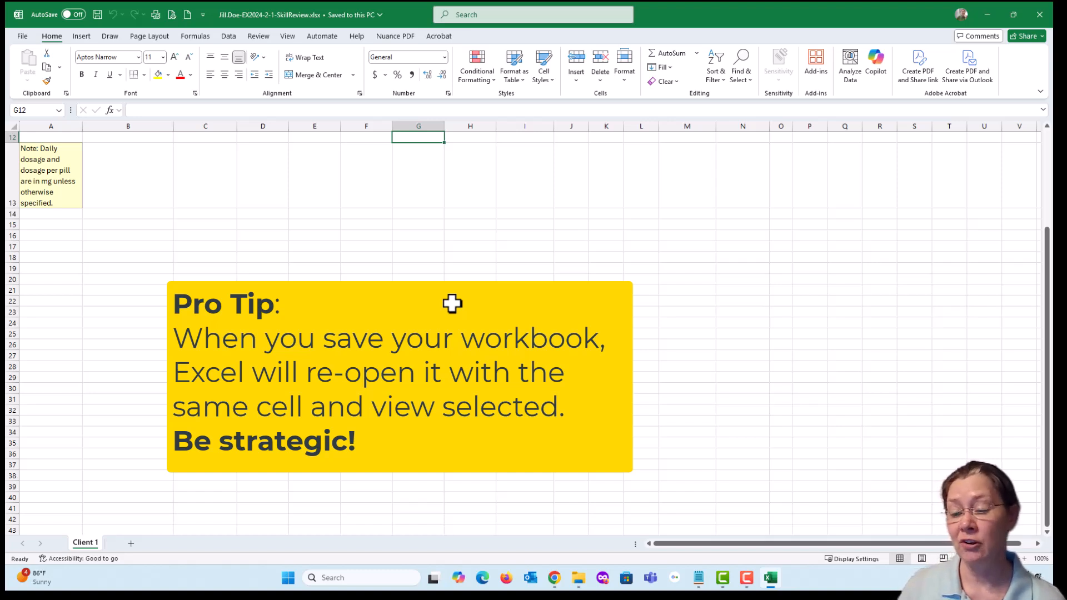
# - Return to the beginning of the sheet, select the empty cell G12, and save the workbook with that view
pyautogui.hotkey('ctrl', 'Home')
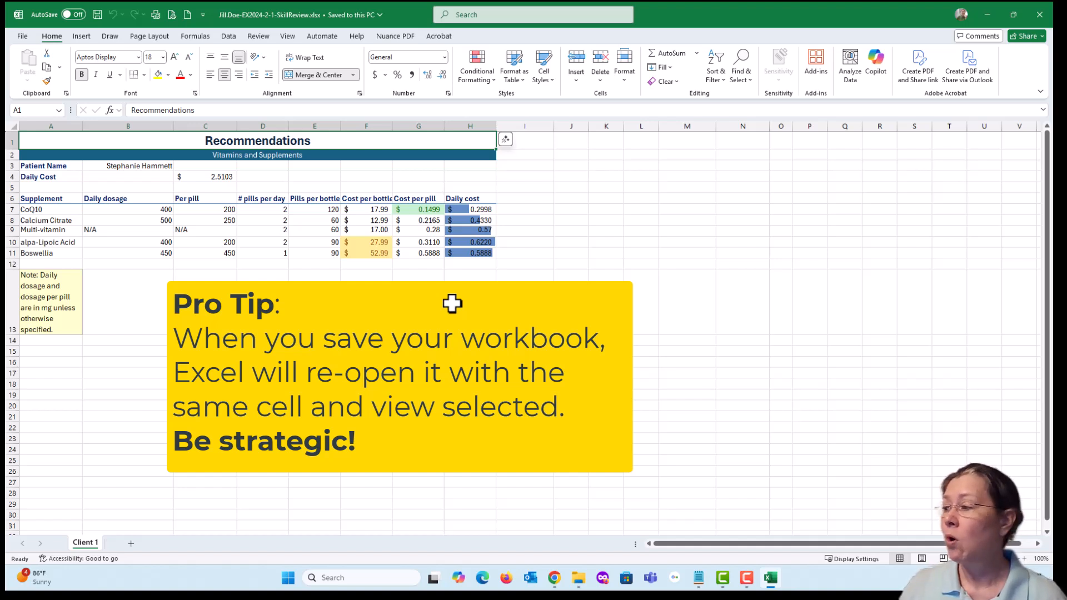
pyautogui.click(42, 295)
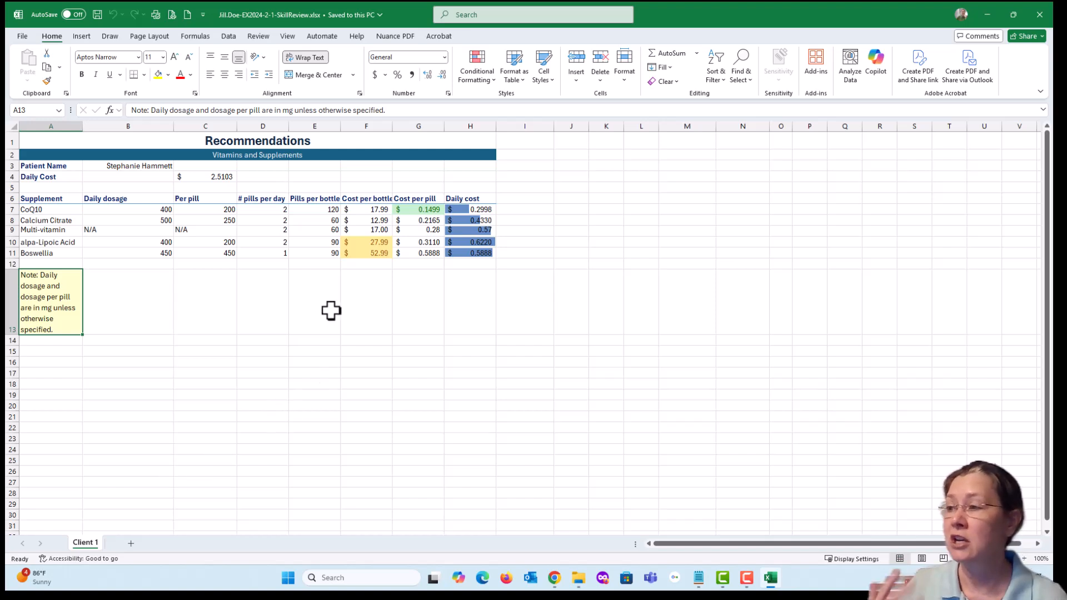
pyautogui.click(416, 265)
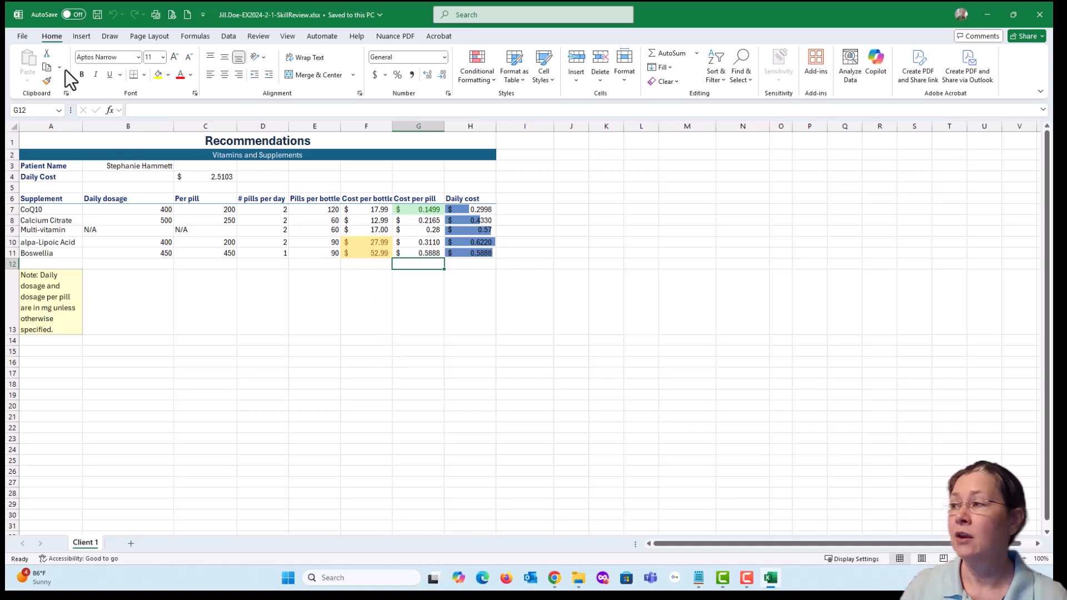
pyautogui.click(98, 14)
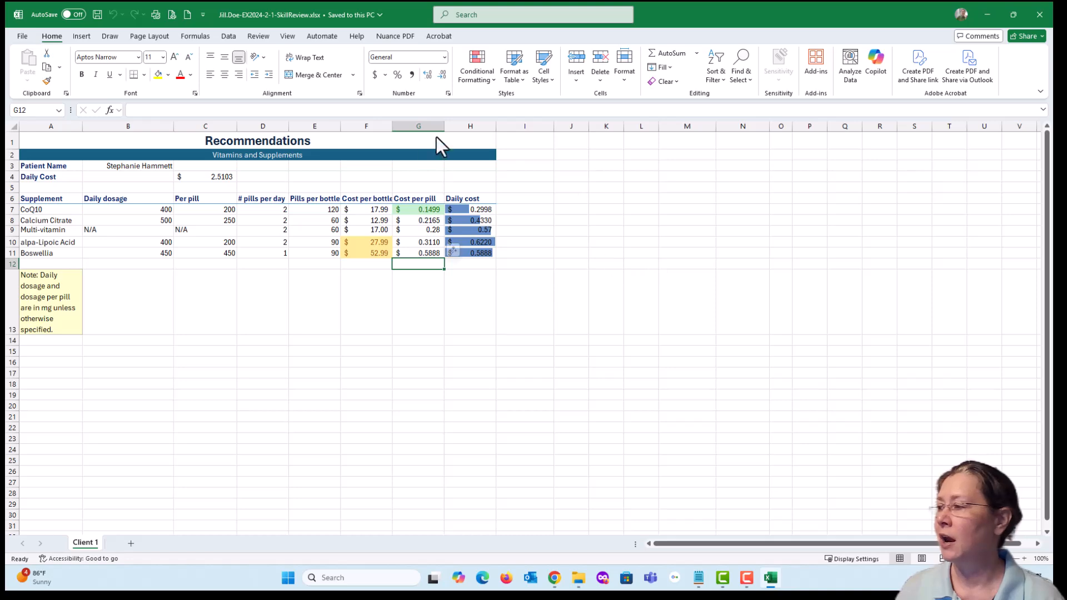
# - Switch to the SIMnet assignment page, check off instruction 18, read instruction 19, and move the browser window clear of the worksheet
pyautogui.hotkey('alt', 'Tab')
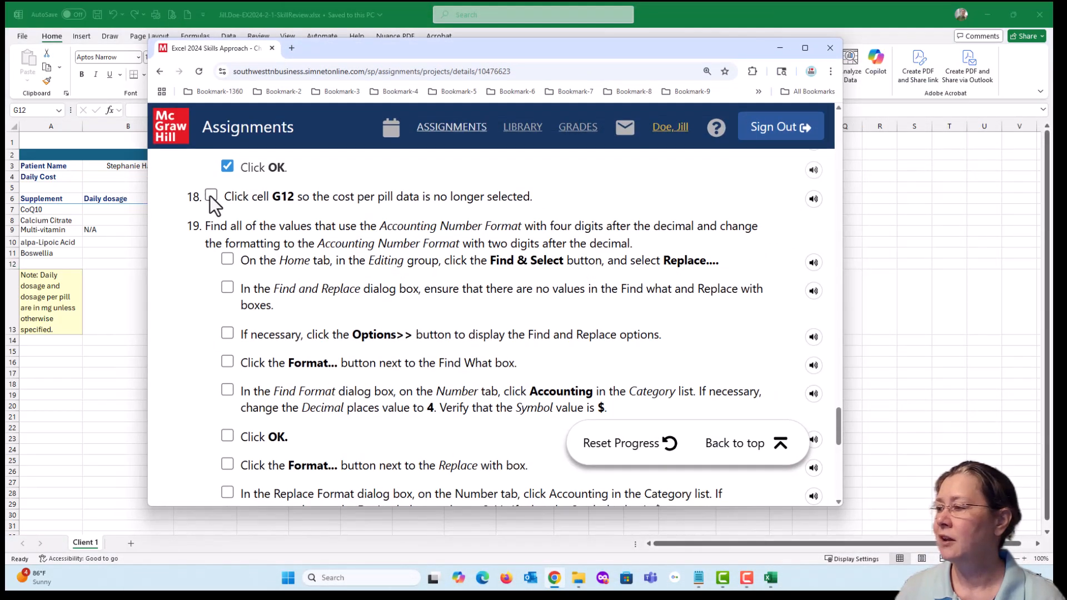
pyautogui.click(211, 196)
pyautogui.scroll(-3, 371, 287)
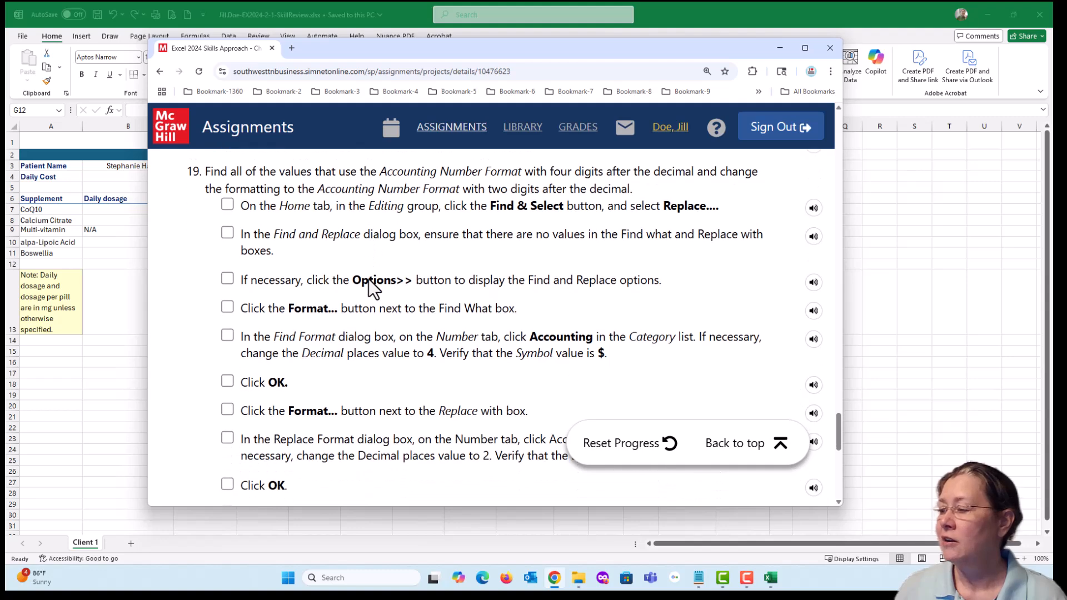
pyautogui.scroll(-1, 369, 280)
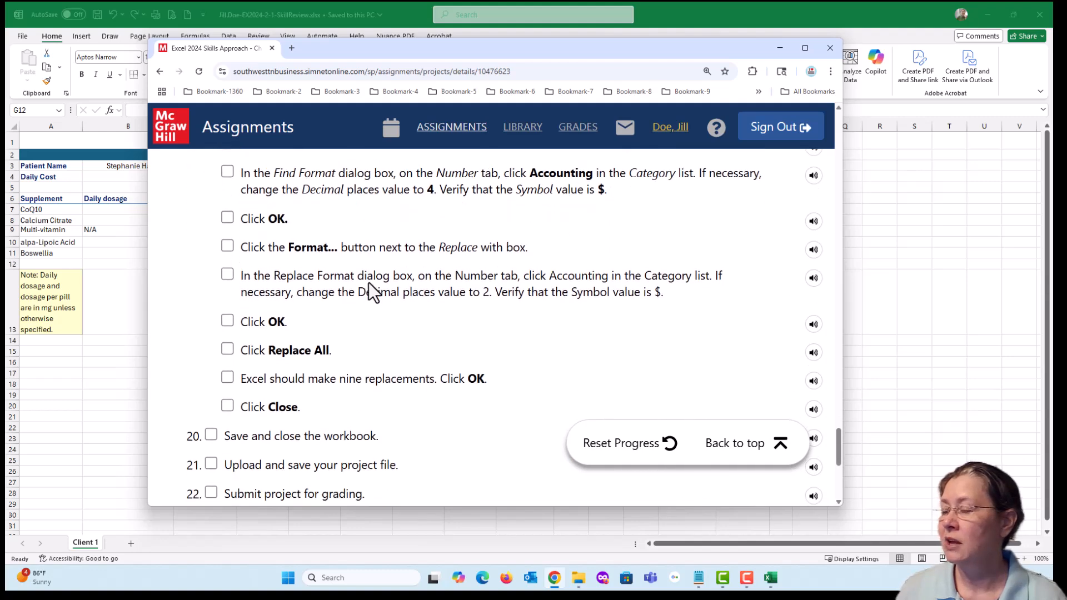
pyautogui.scroll(2, 369, 282)
pyautogui.scroll(1, 368, 283)
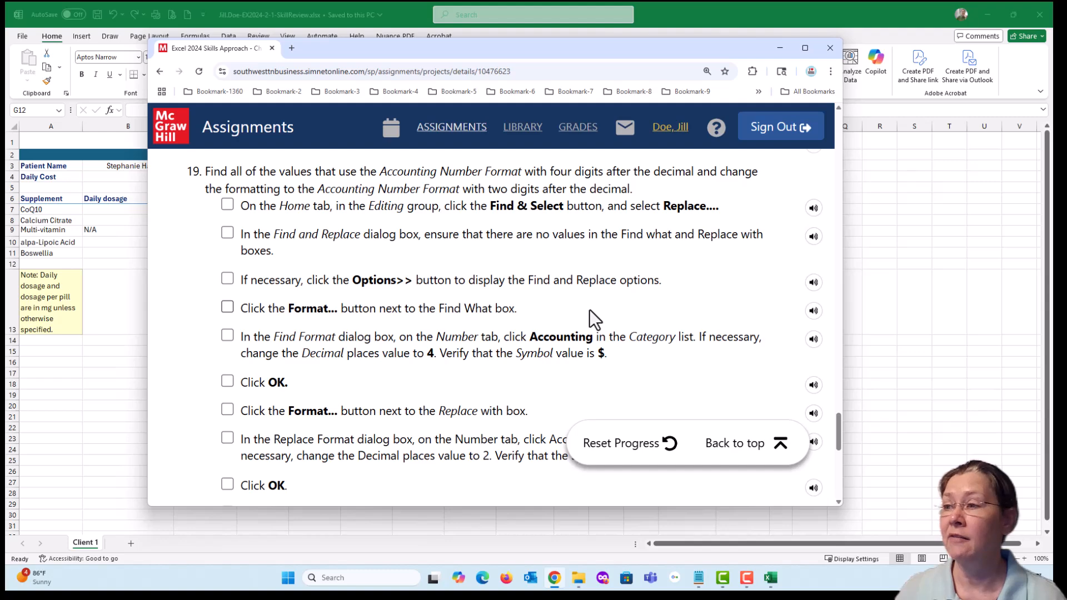
pyautogui.moveTo(492, 46); pyautogui.dragTo(643, 258)
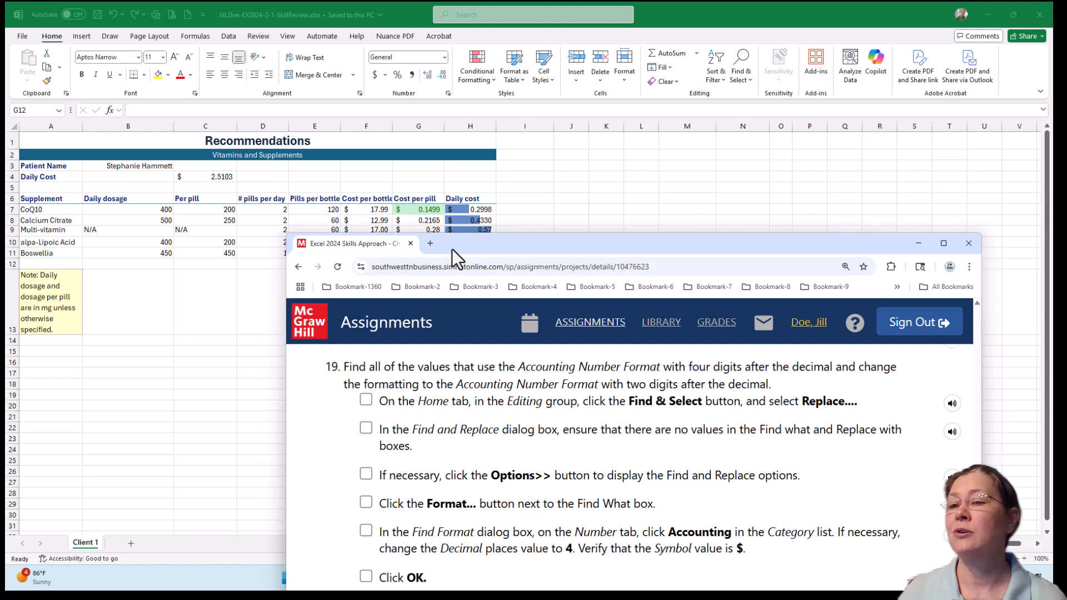
pyautogui.moveTo(507, 246); pyautogui.dragTo(398, 69)
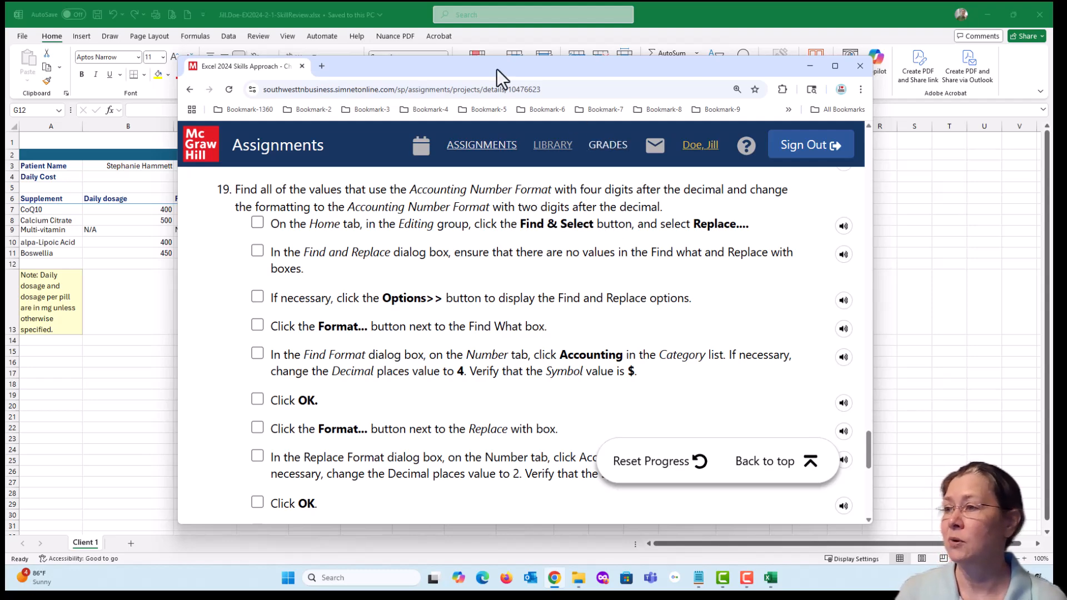
pyautogui.moveTo(492, 66); pyautogui.dragTo(1066, 153)
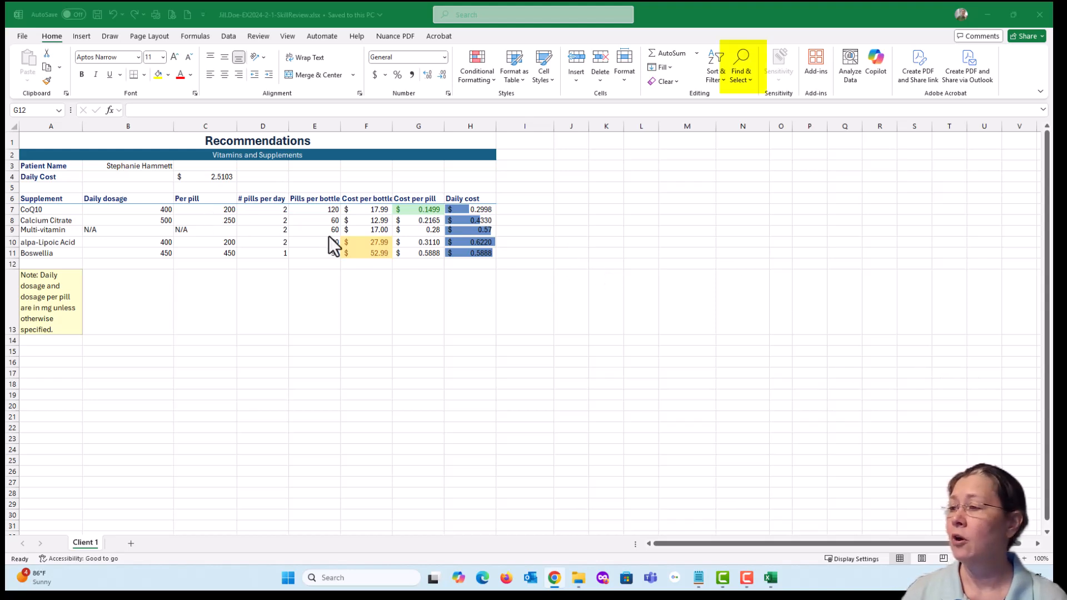
# - Return to Excel and open Find and Replace for replacing, with the additional format options shown
pyautogui.click(366, 278)
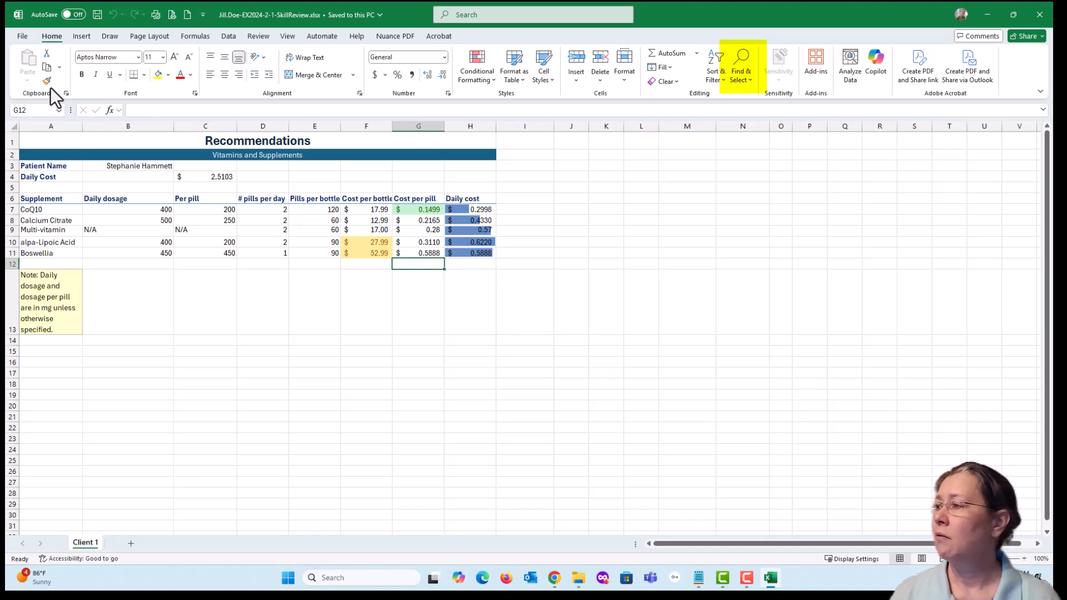
pyautogui.click(741, 78)
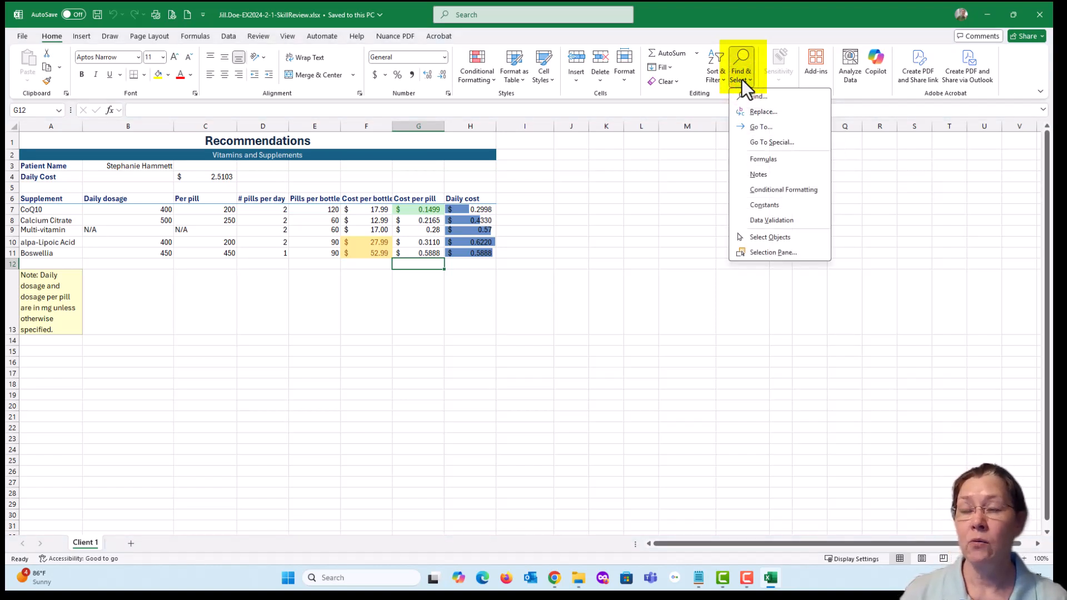
pyautogui.click(800, 111)
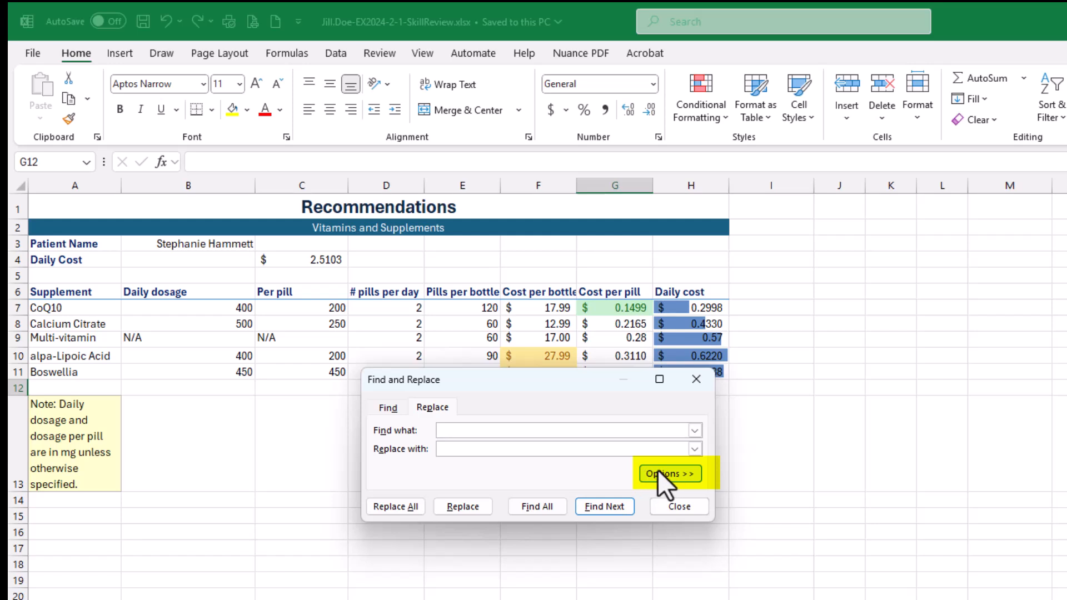
pyautogui.moveTo(575, 378); pyautogui.dragTo(573, 255)
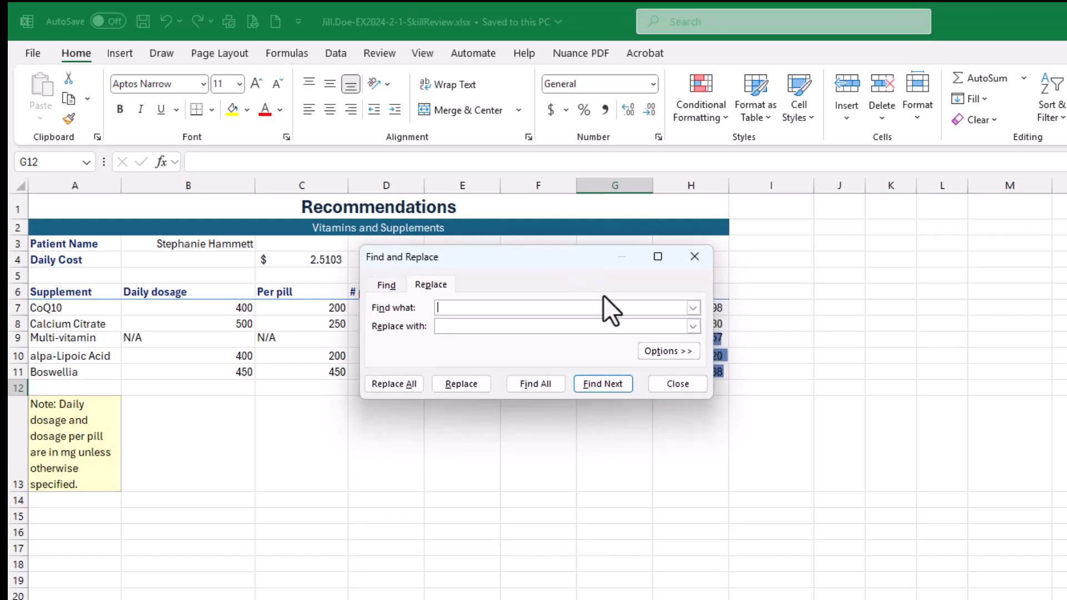
pyautogui.click(656, 350)
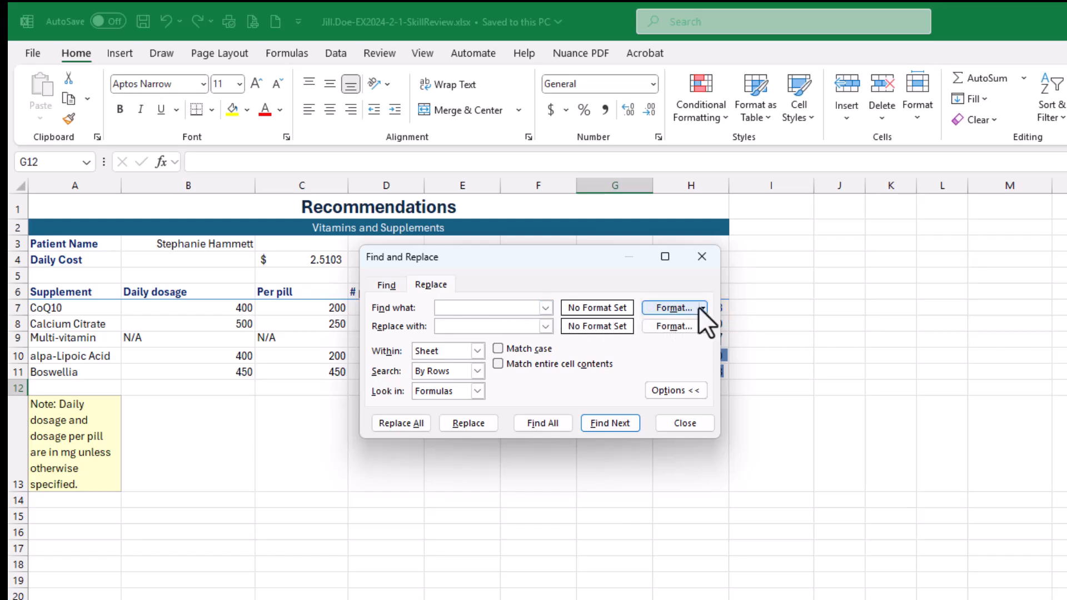
# - Set the format to find to Accounting with 4 decimal places and the $ symbol
pyautogui.click(677, 309)
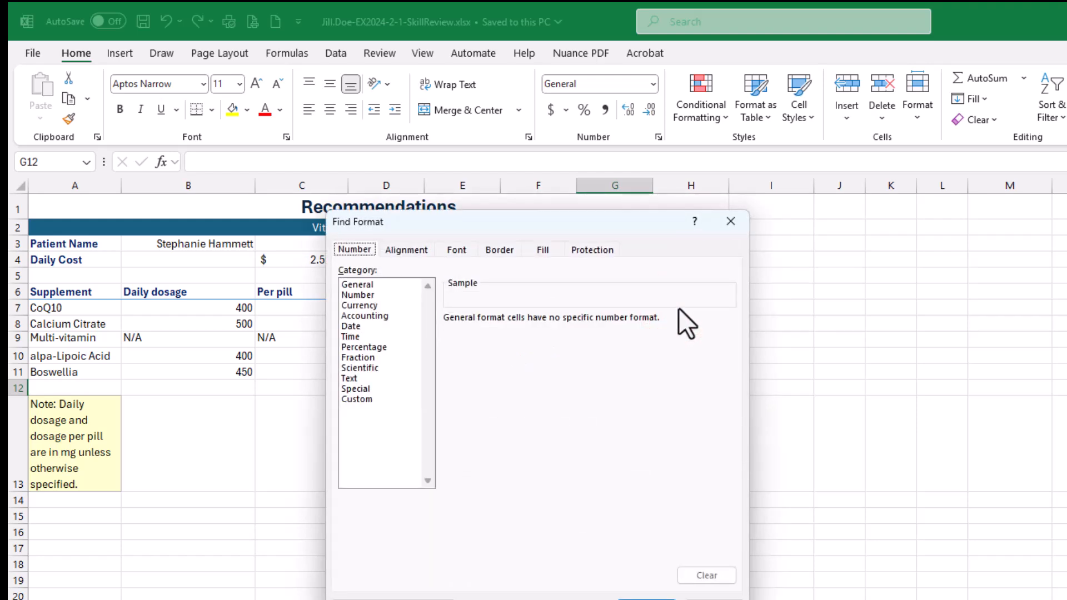
pyautogui.click(729, 222)
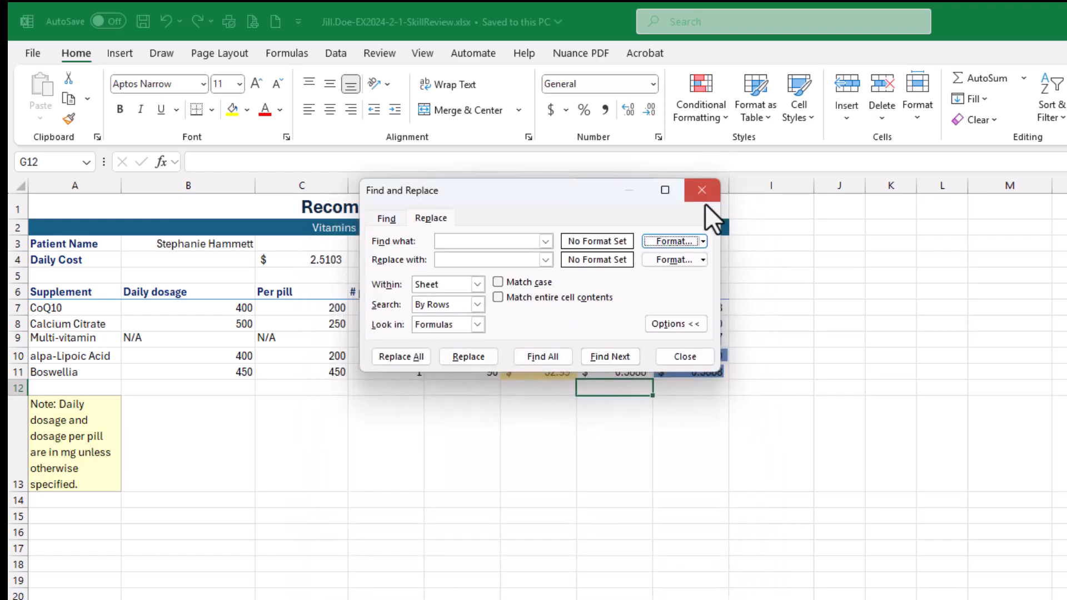
pyautogui.click(702, 241)
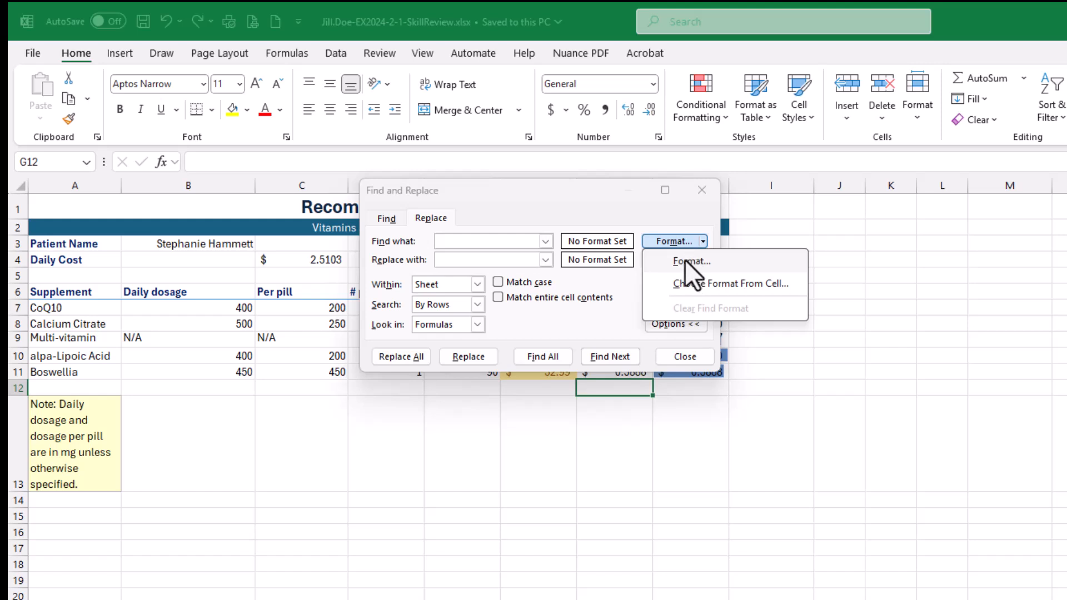
pyautogui.click(662, 242)
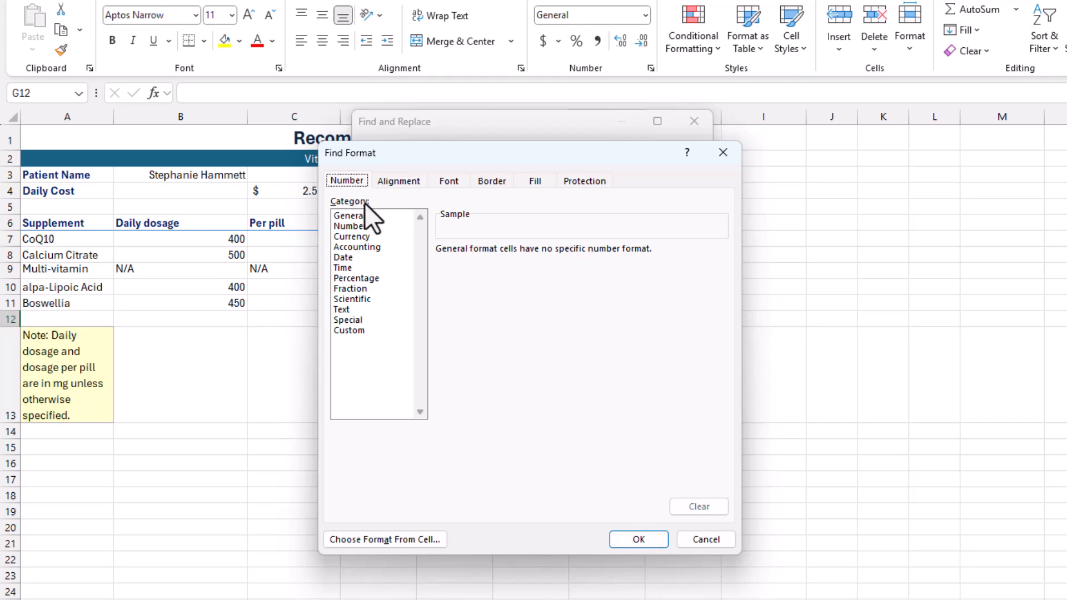
pyautogui.click(361, 247)
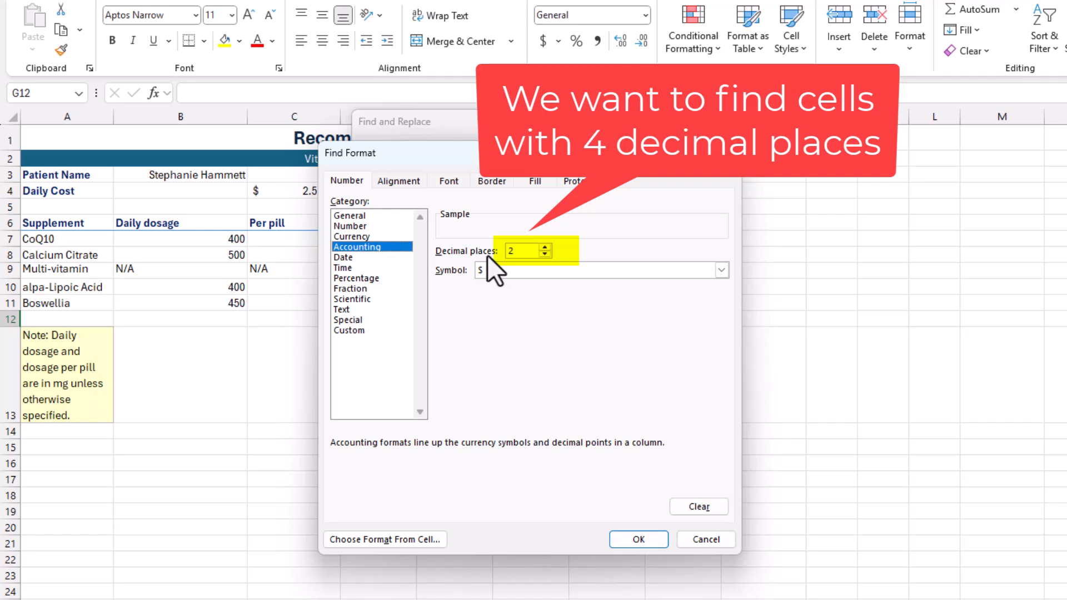
pyautogui.click(545, 246)
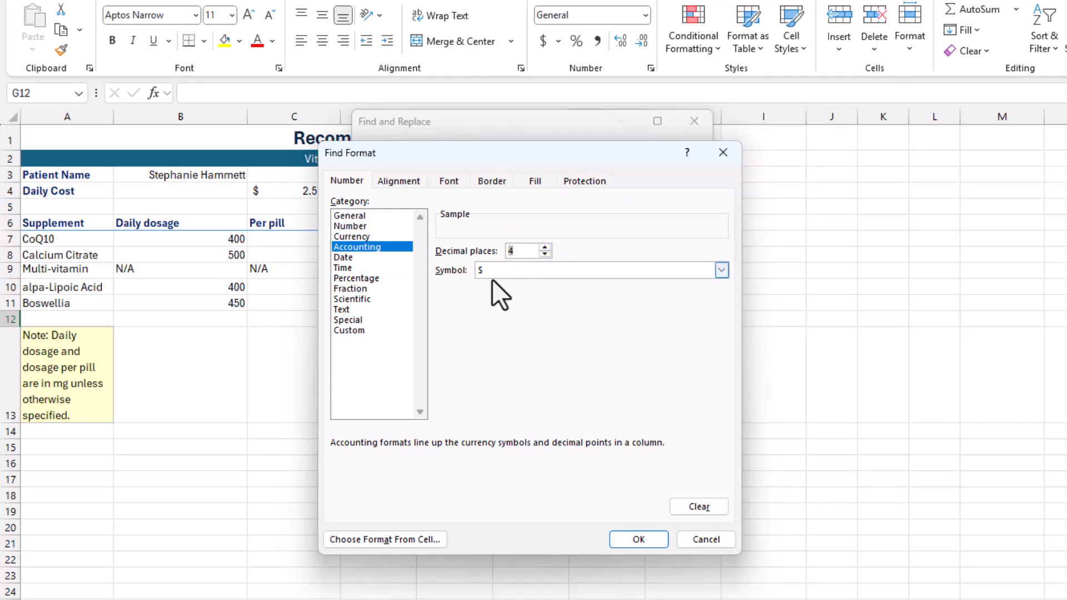
pyautogui.click(648, 541)
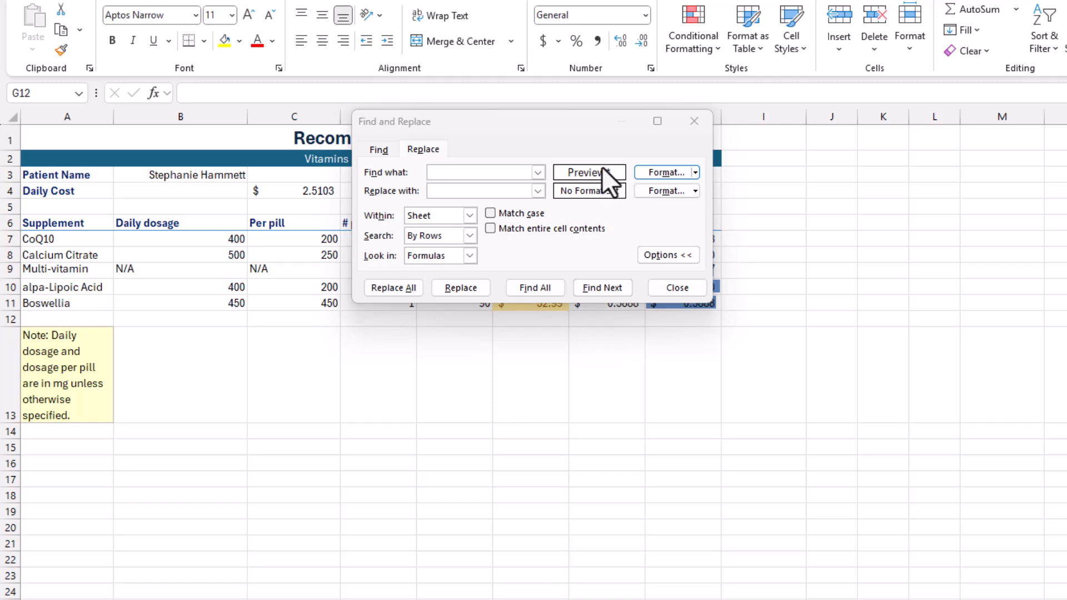
pyautogui.click(604, 171)
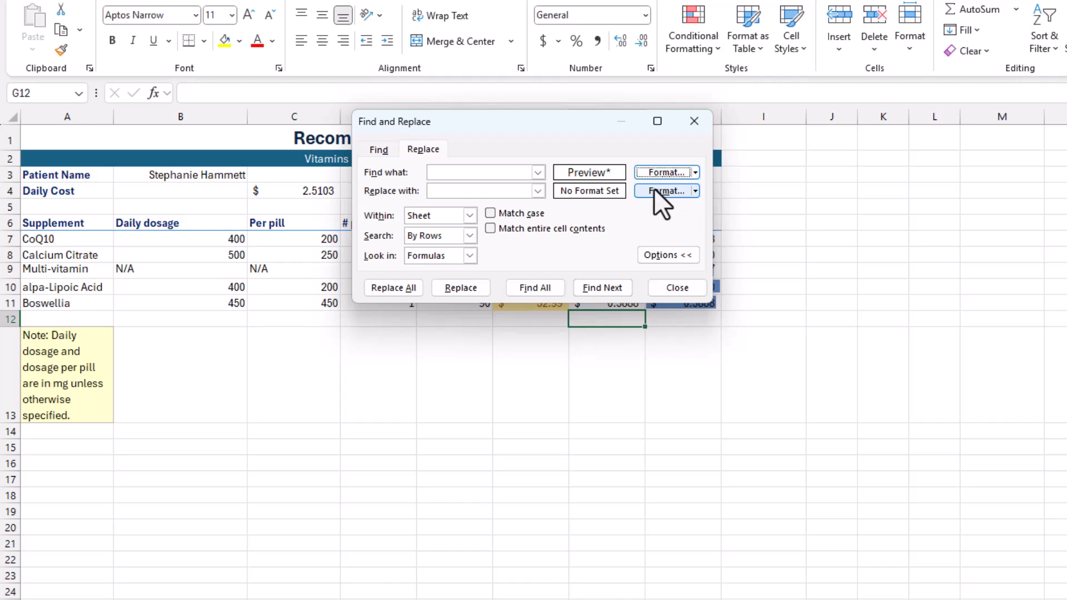
# - Set the replacement format to Accounting with 2 decimal places and the $ symbol
pyautogui.click(662, 190)
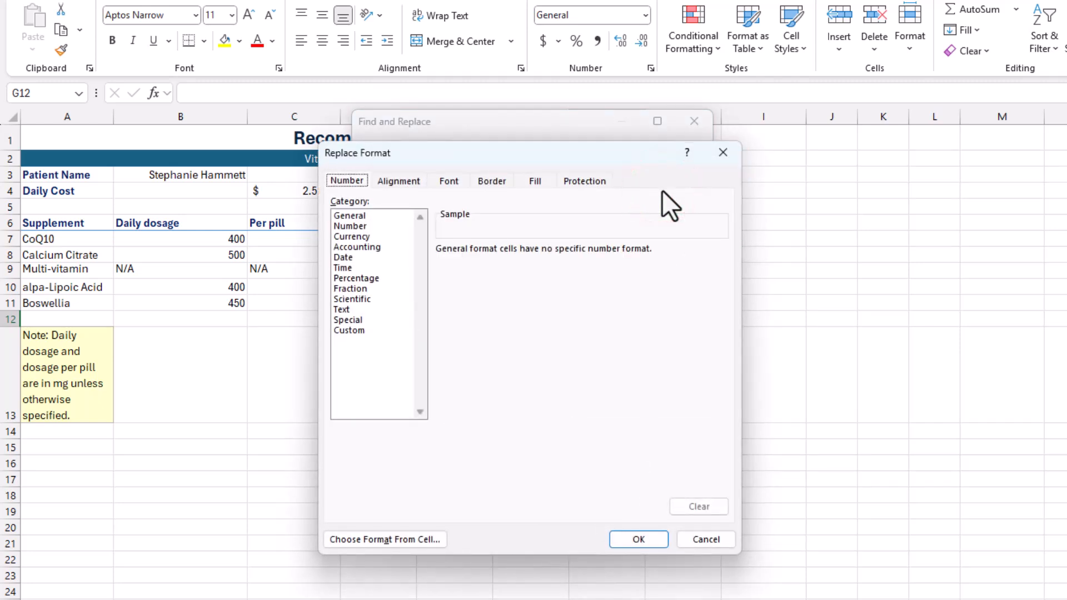
pyautogui.click(374, 247)
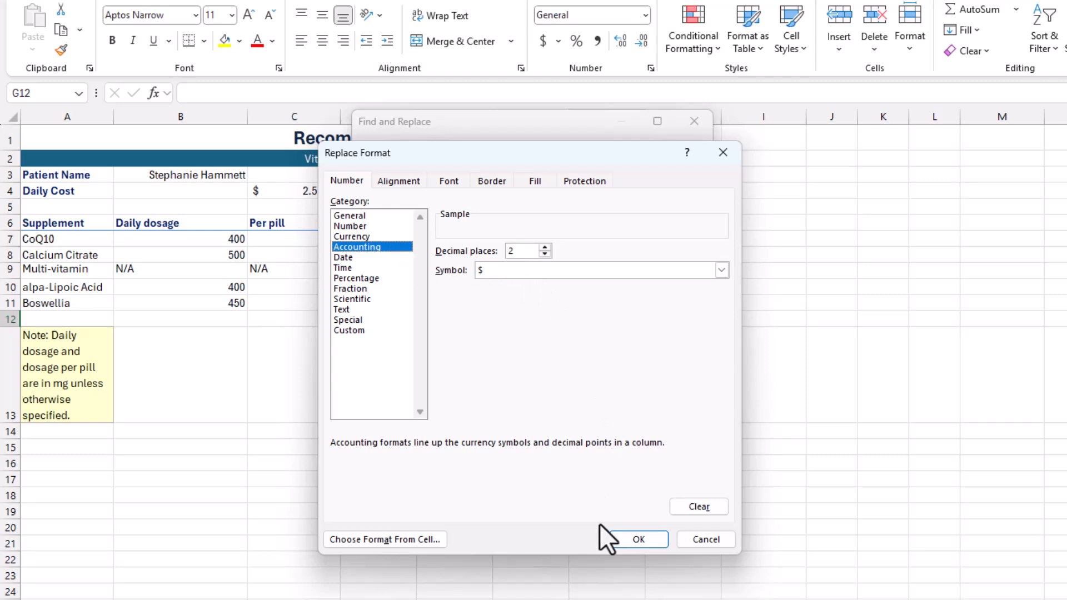
pyautogui.click(629, 538)
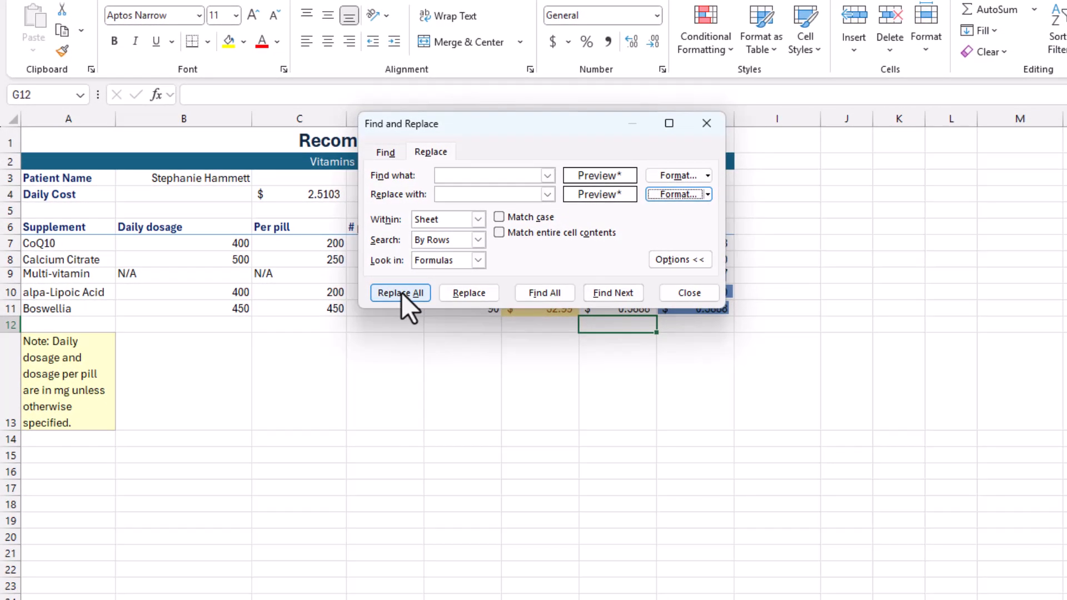
# - Replace all matching number formats on the sheet and close Find and Replace
pyautogui.click(401, 293)
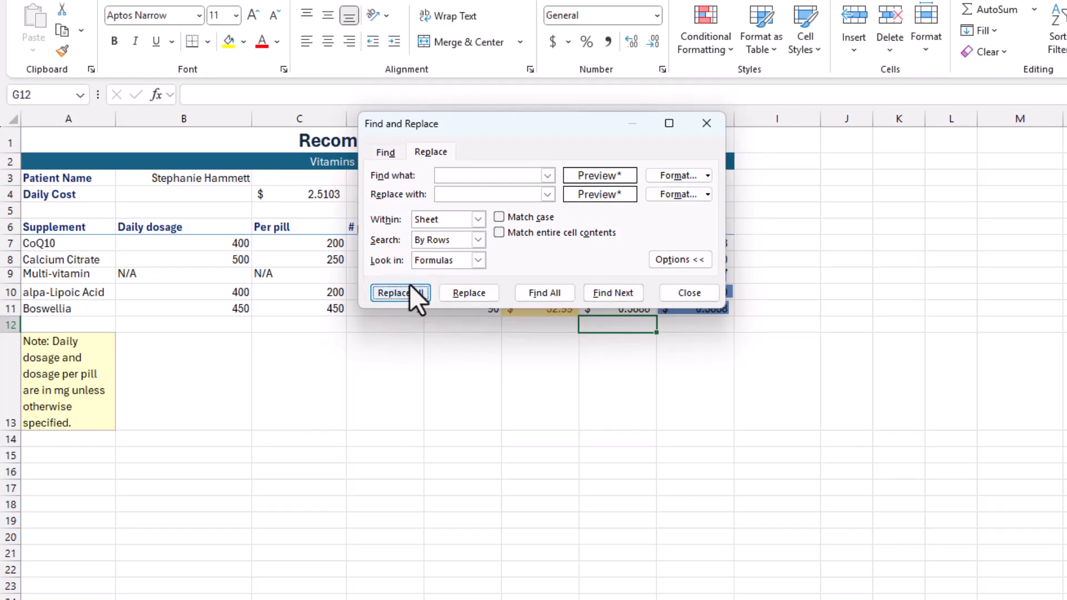
pyautogui.click(405, 288)
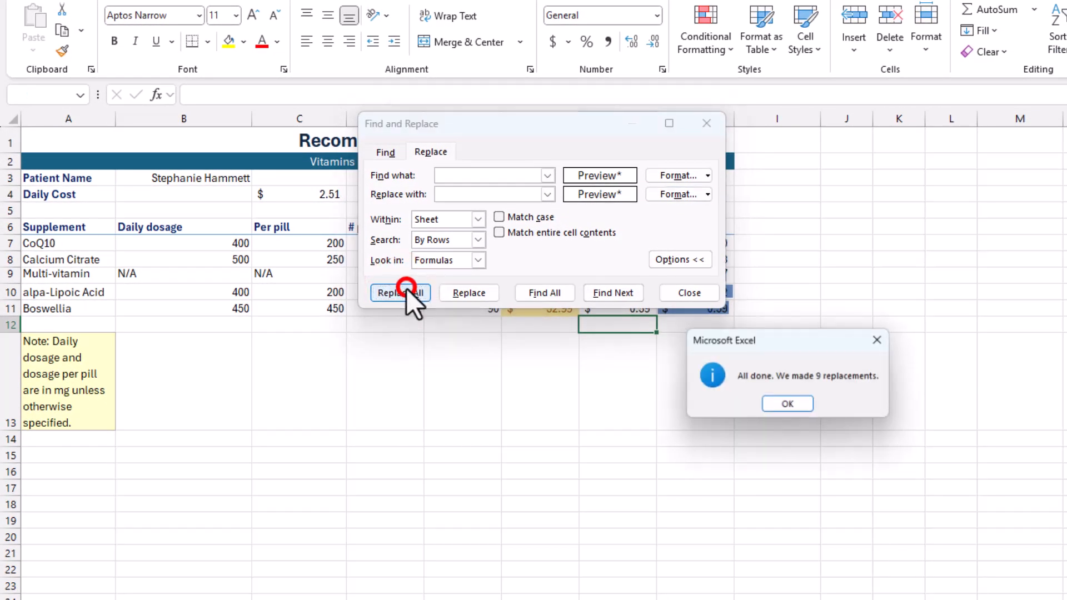
pyautogui.click(788, 405)
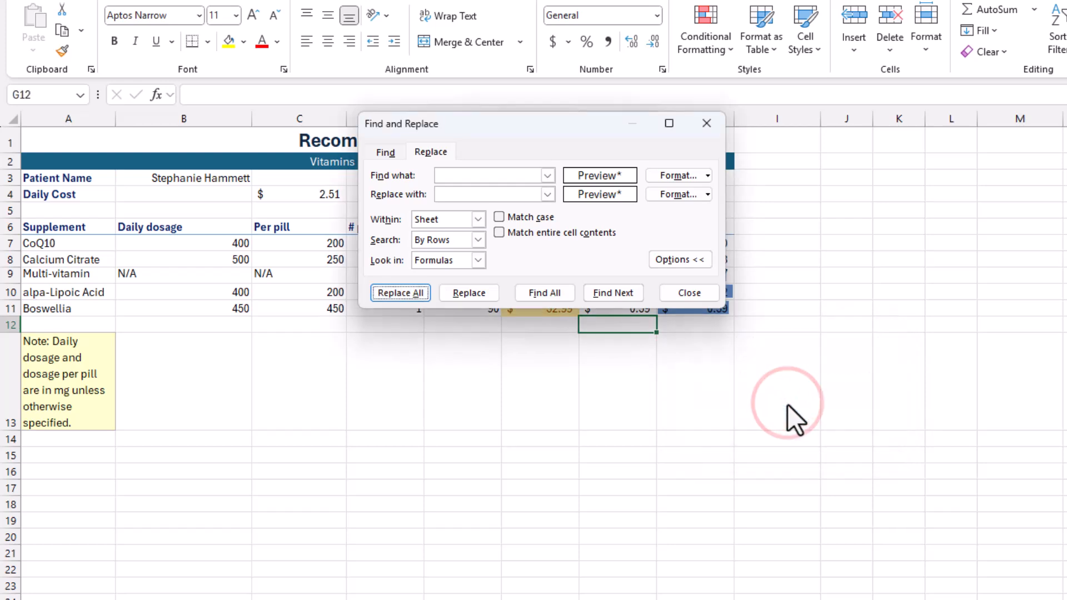
pyautogui.click(693, 293)
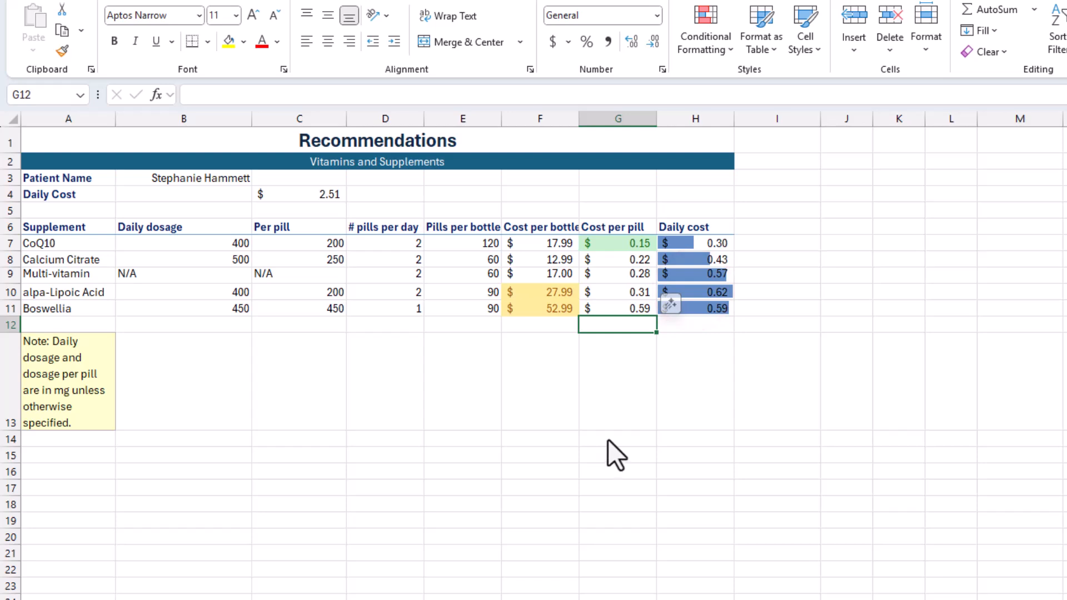
# - Check the number formats of the Cost per pill values in G7:G11 and the Daily cost values in H7:H9
pyautogui.click(611, 238)
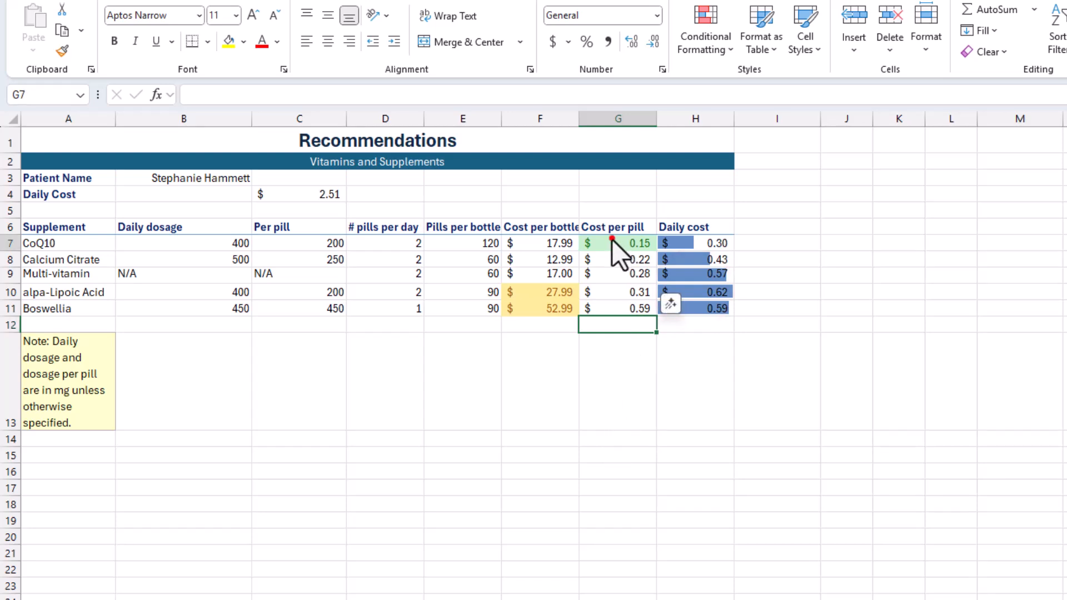
pyautogui.click(632, 259)
pyautogui.click(628, 274)
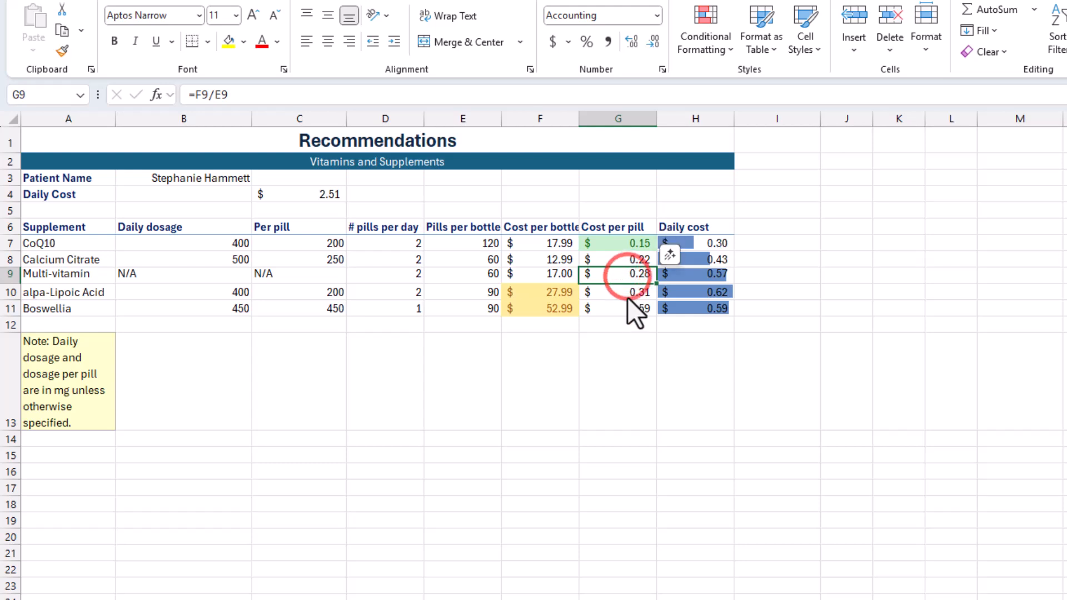
pyautogui.click(627, 295)
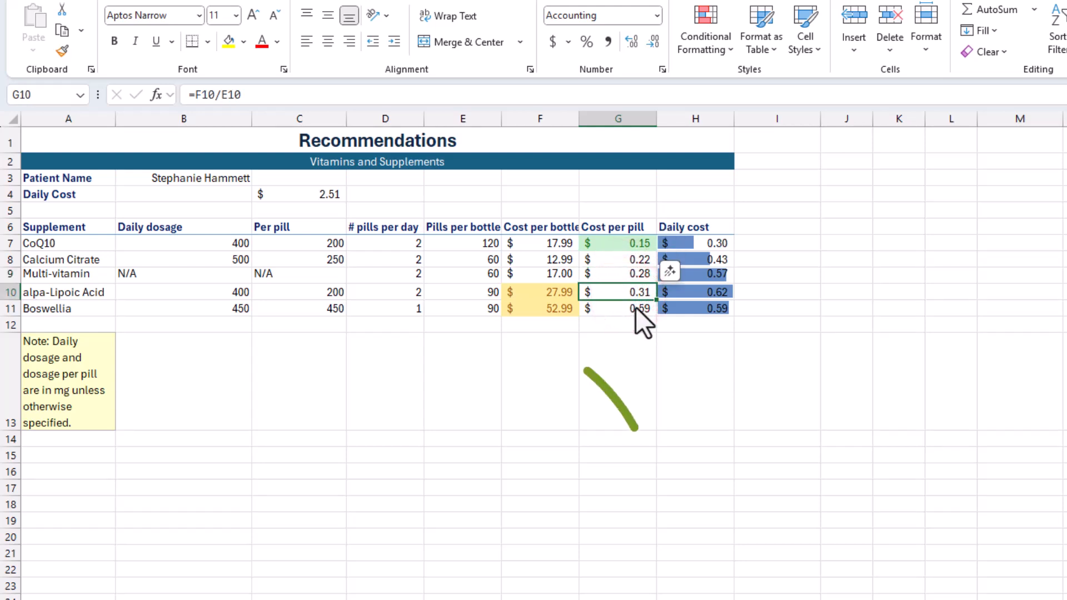
pyautogui.click(635, 307)
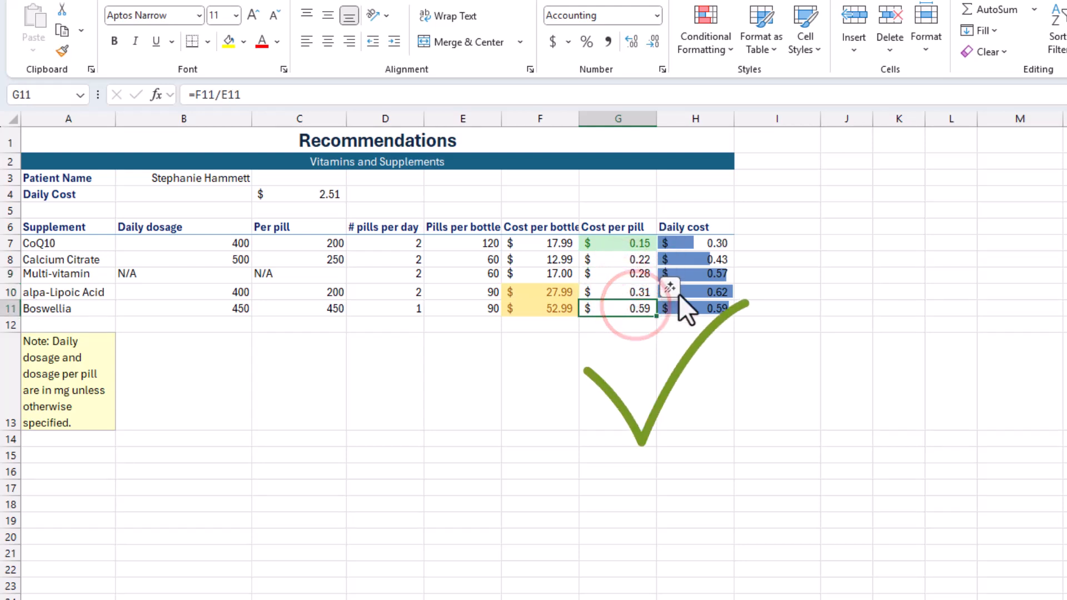
pyautogui.click(709, 244)
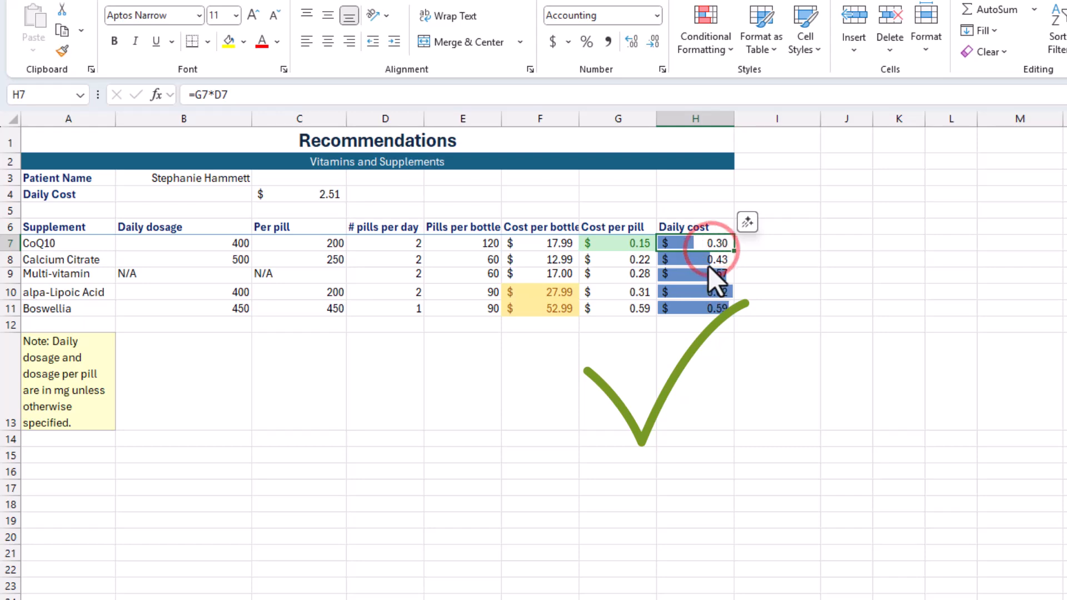
pyautogui.click(708, 260)
pyautogui.click(709, 275)
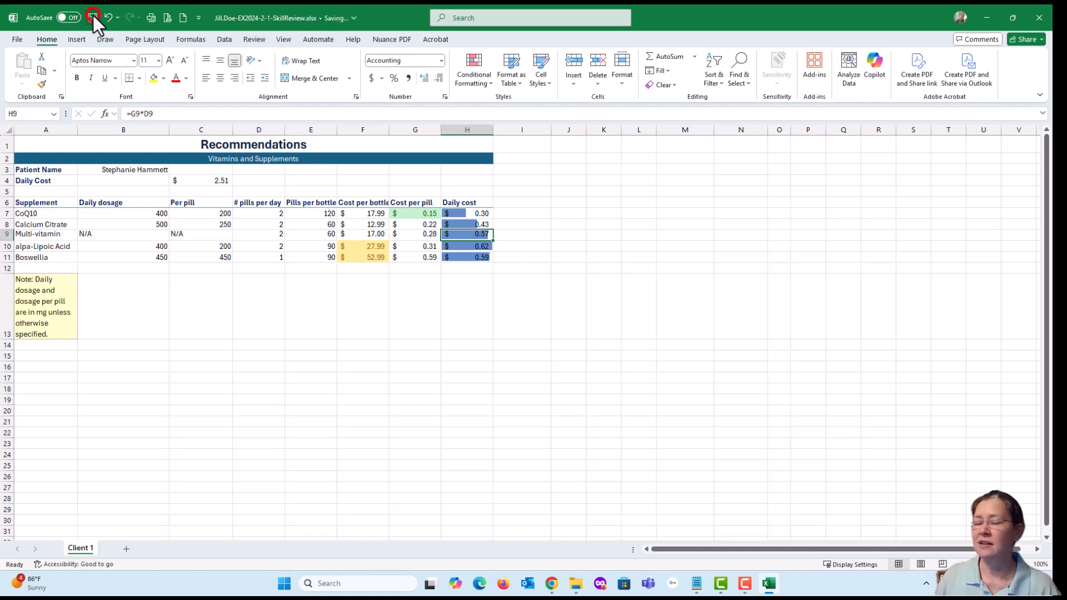
# - Save the workbook and switch to the SIMnet project instructions in the browser, showing instruction 19
pyautogui.click(93, 17)
pyautogui.hotkey('alt', 'Tab')
pyautogui.moveTo(1050, 64); pyautogui.dragTo(612, 77)
pyautogui.scroll(3, 567, 264)
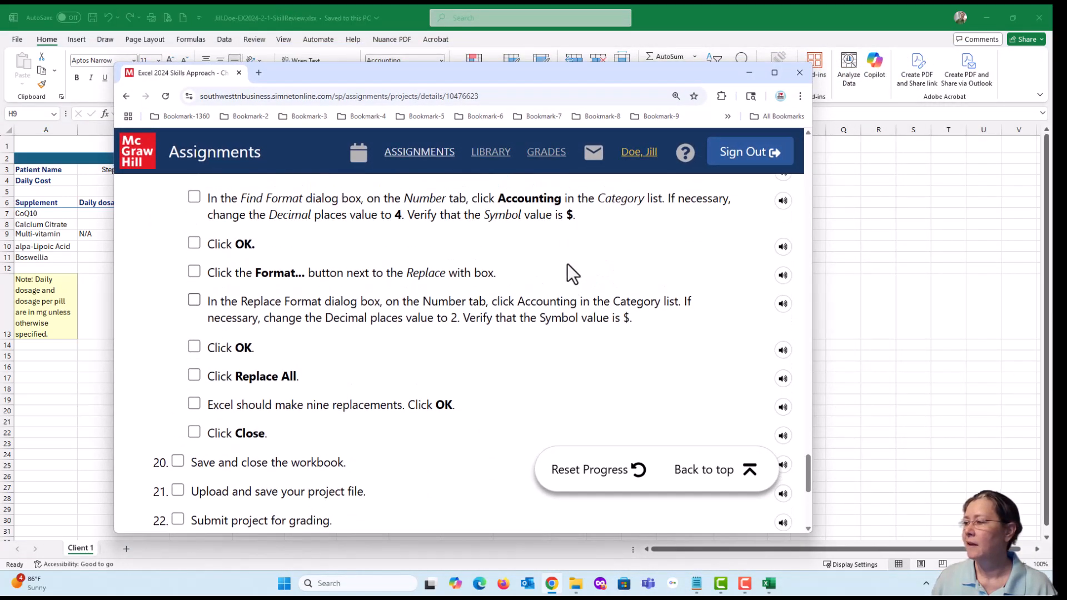
pyautogui.scroll(1, 504, 312)
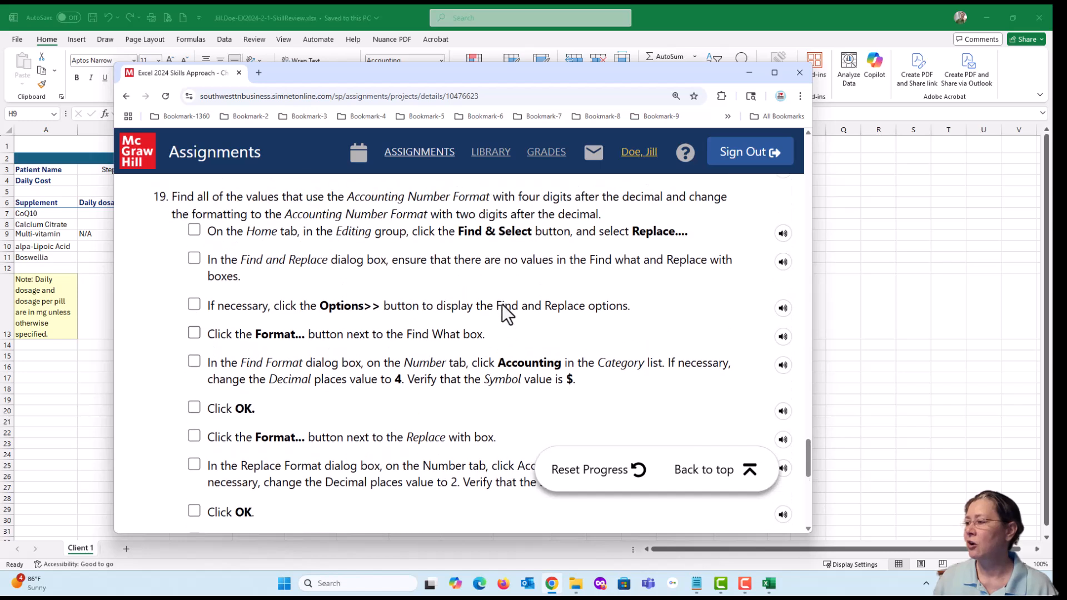
# - Mark the first eight sub-steps of instruction 19 as done, through setting the Replace Format to Accounting with 2 decimals
pyautogui.click(195, 231)
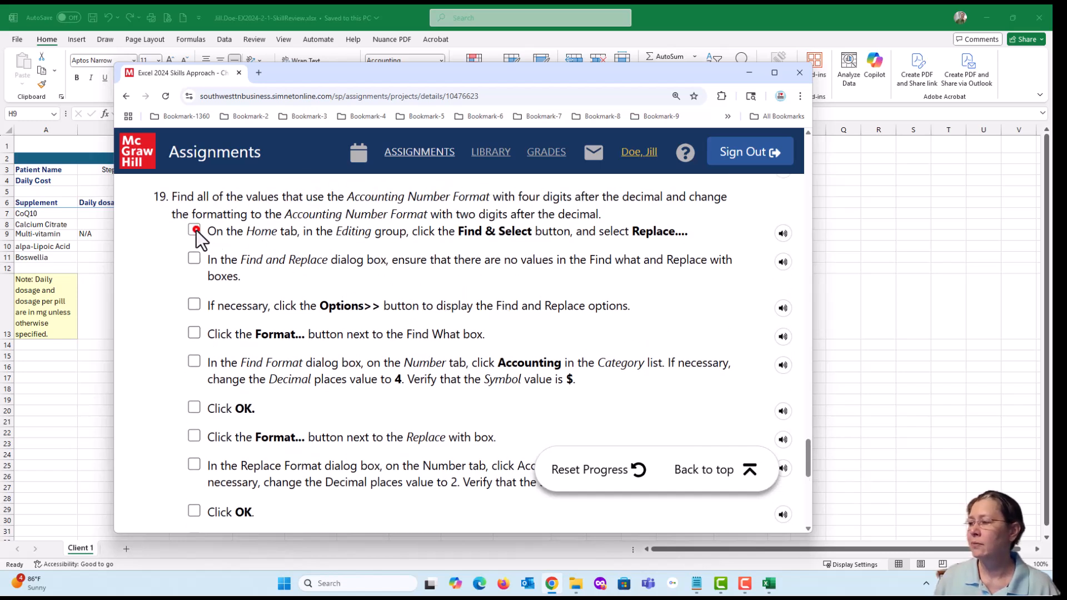
pyautogui.click(194, 259)
pyautogui.click(194, 304)
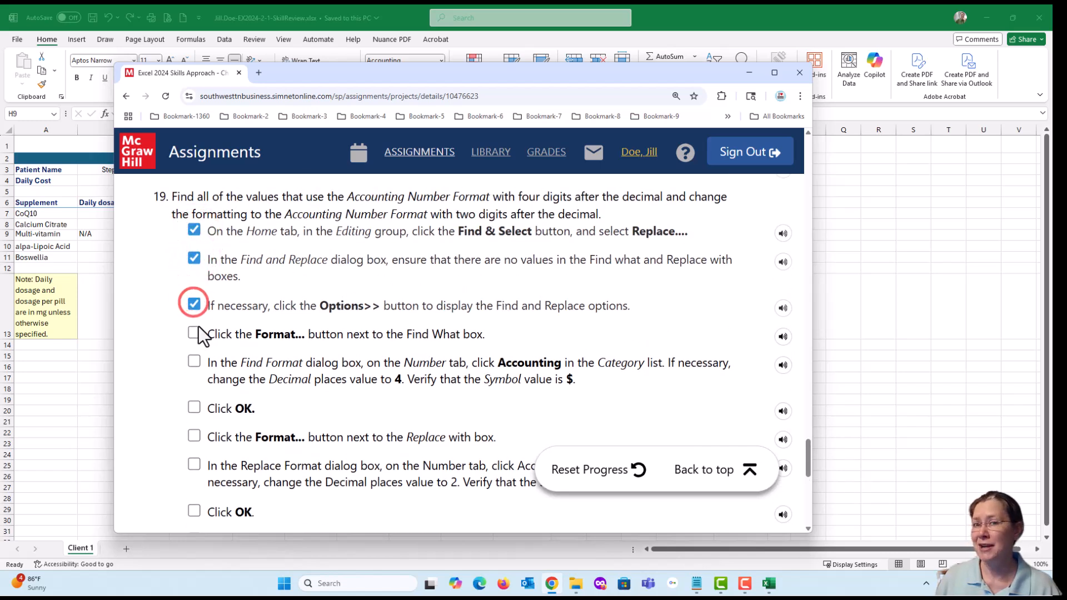
pyautogui.click(194, 334)
pyautogui.click(194, 361)
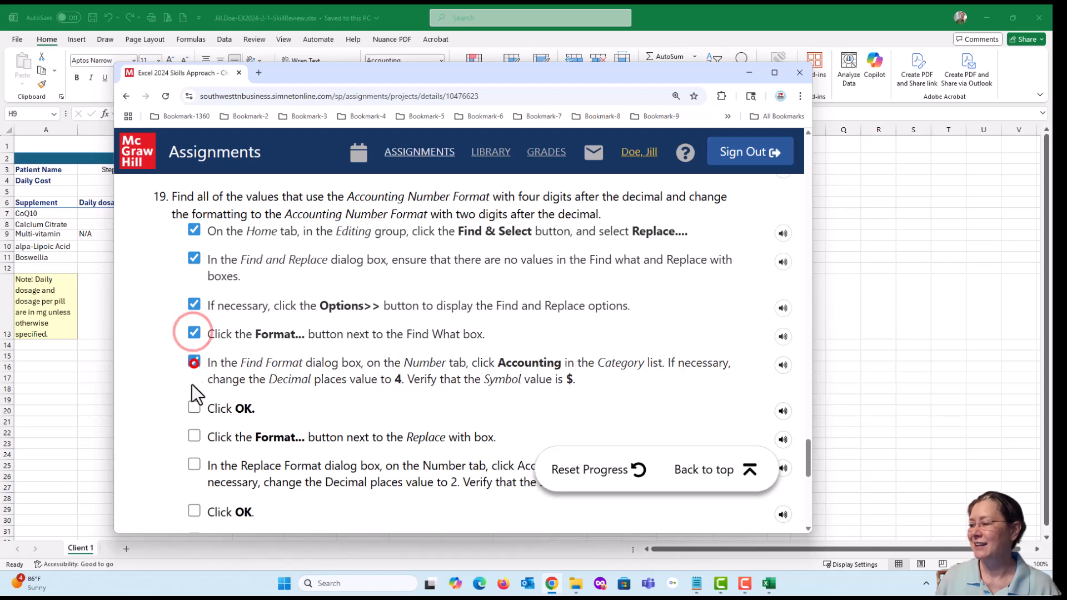
pyautogui.click(194, 409)
pyautogui.click(193, 437)
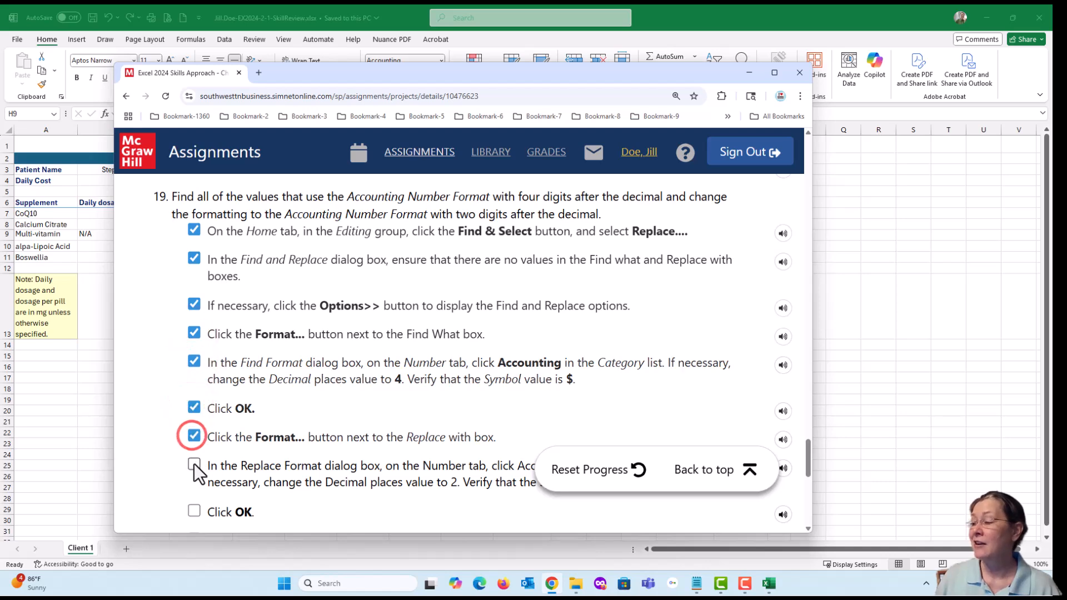
pyautogui.click(194, 464)
# - Mark the last four sub-steps of instruction 19 as done, from the second OK after Replace Format through Close, and review instructions 20 to 22
pyautogui.scroll(-4, 331, 414)
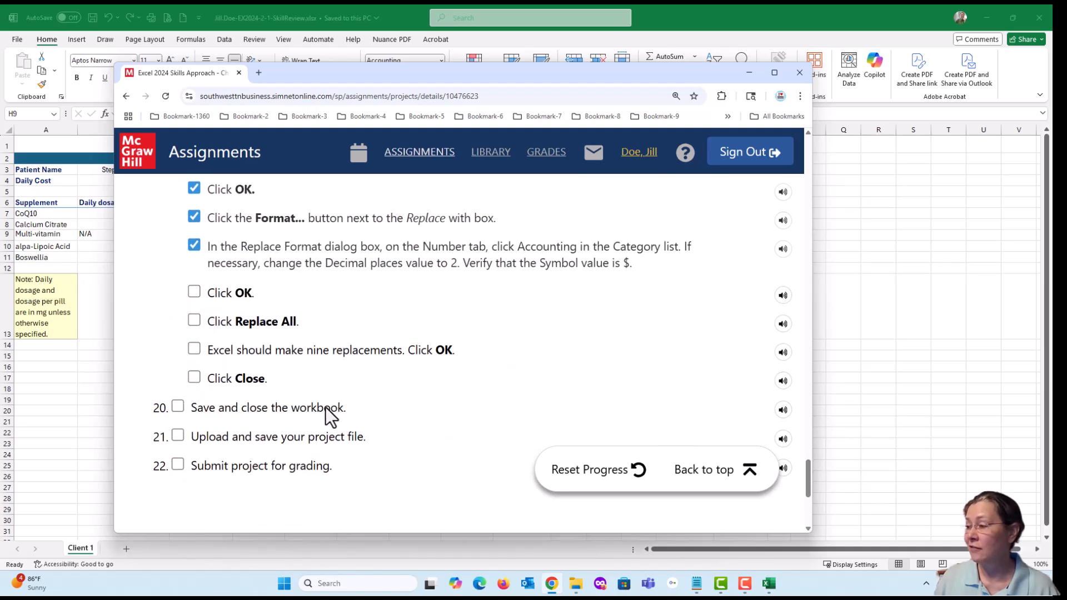
pyautogui.click(193, 293)
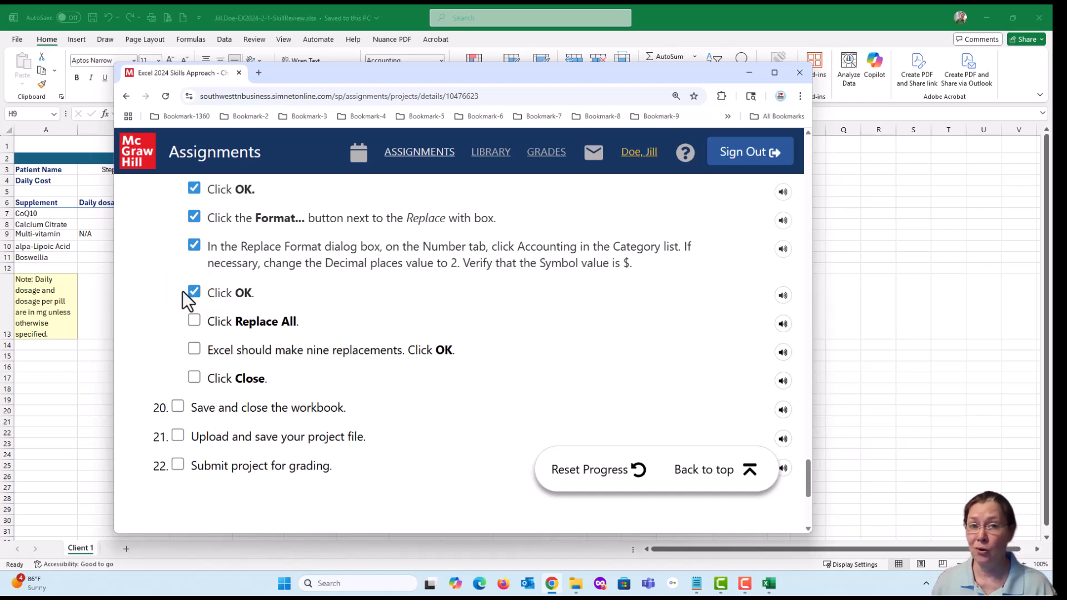
pyautogui.click(194, 321)
pyautogui.click(194, 349)
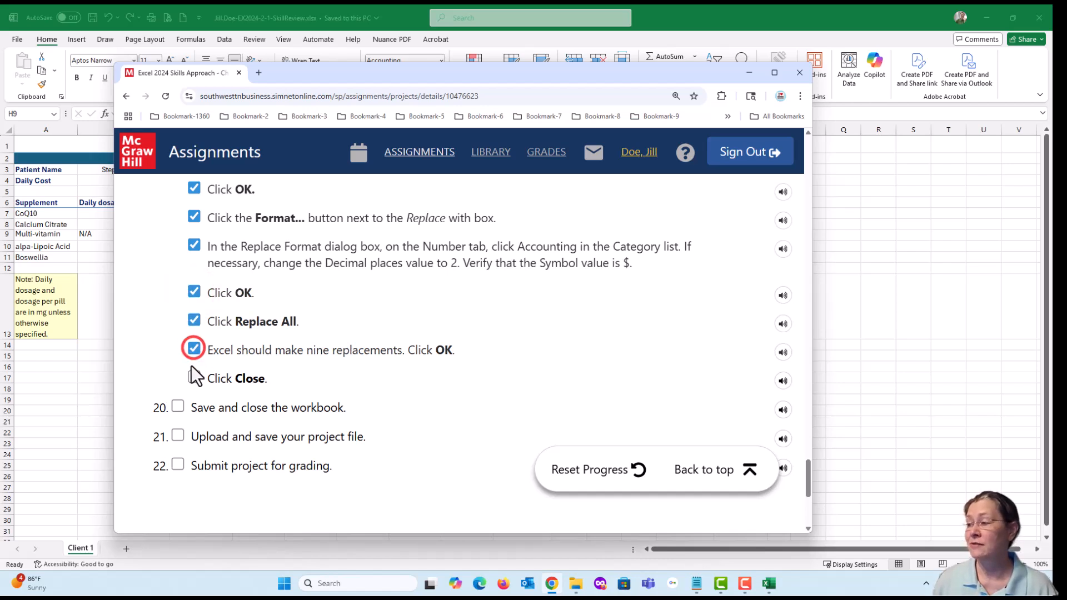
pyautogui.click(192, 376)
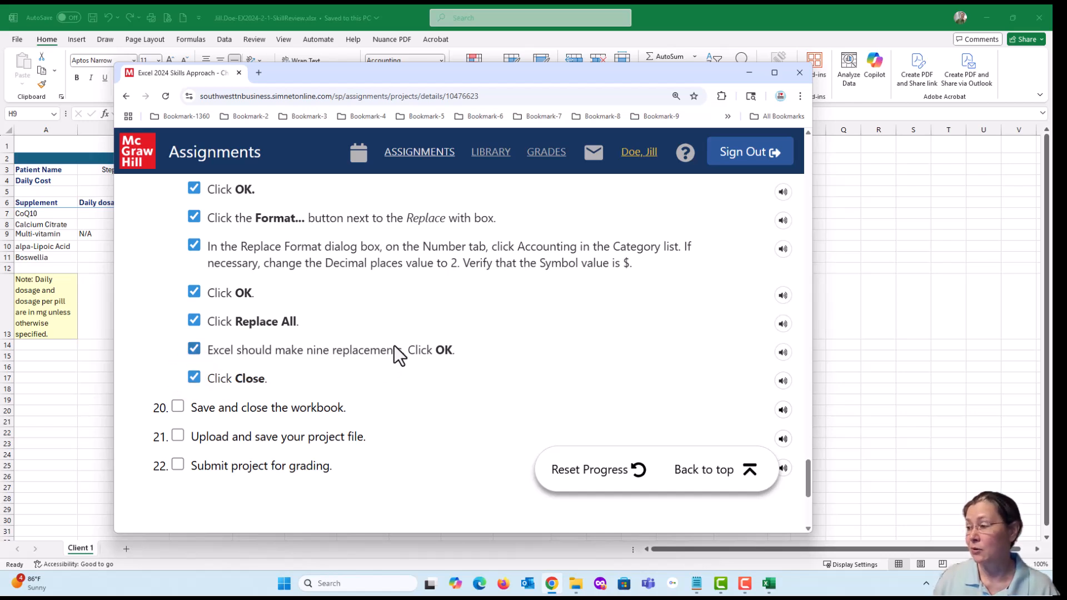
pyautogui.scroll(5, 396, 355)
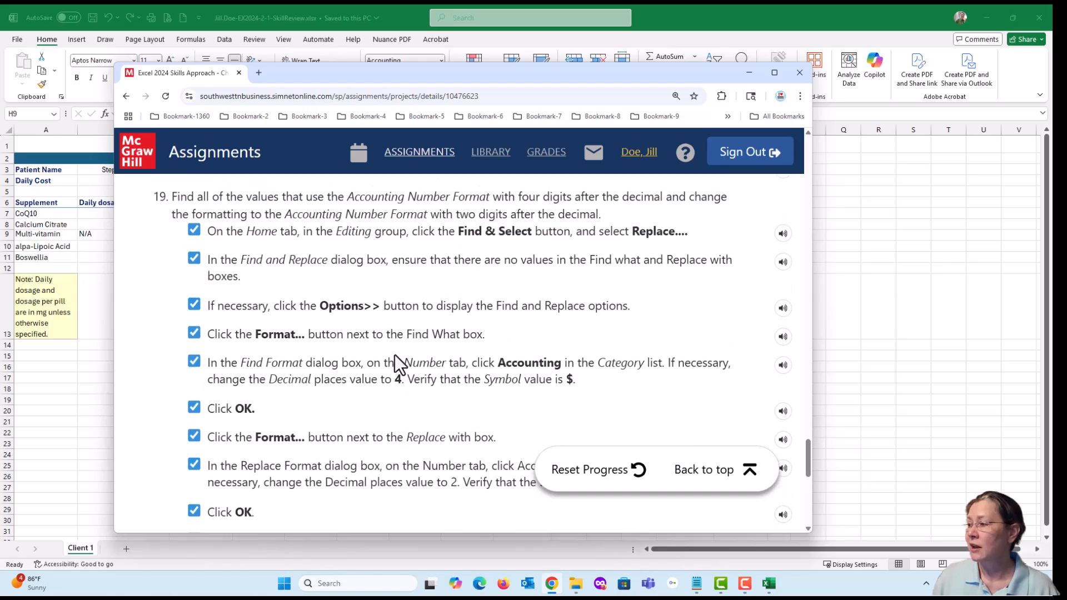
pyautogui.scroll(-6, 396, 368)
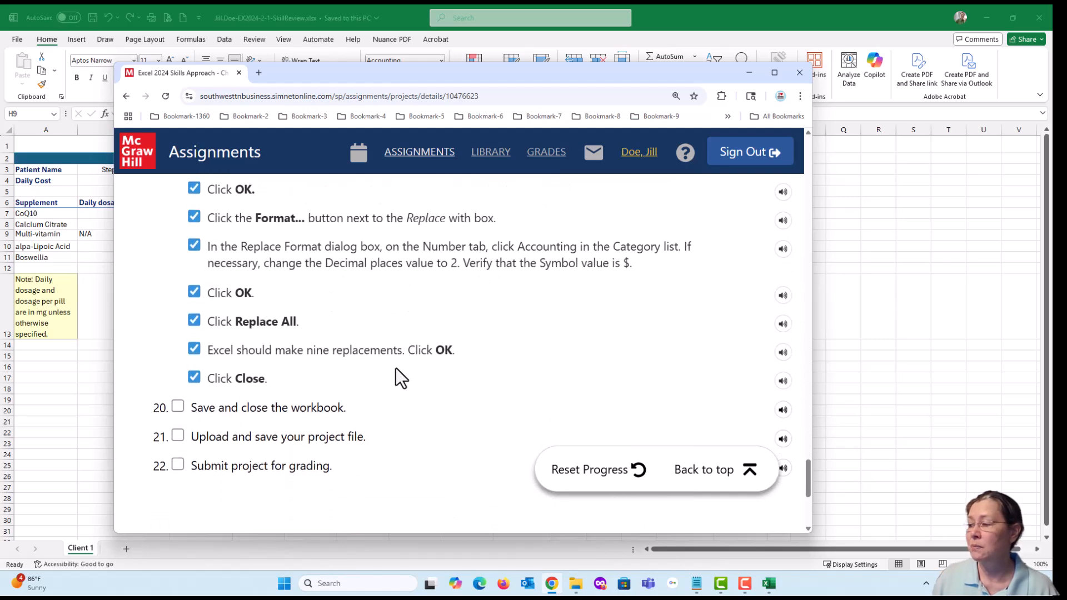
pyautogui.scroll(-1, 395, 364)
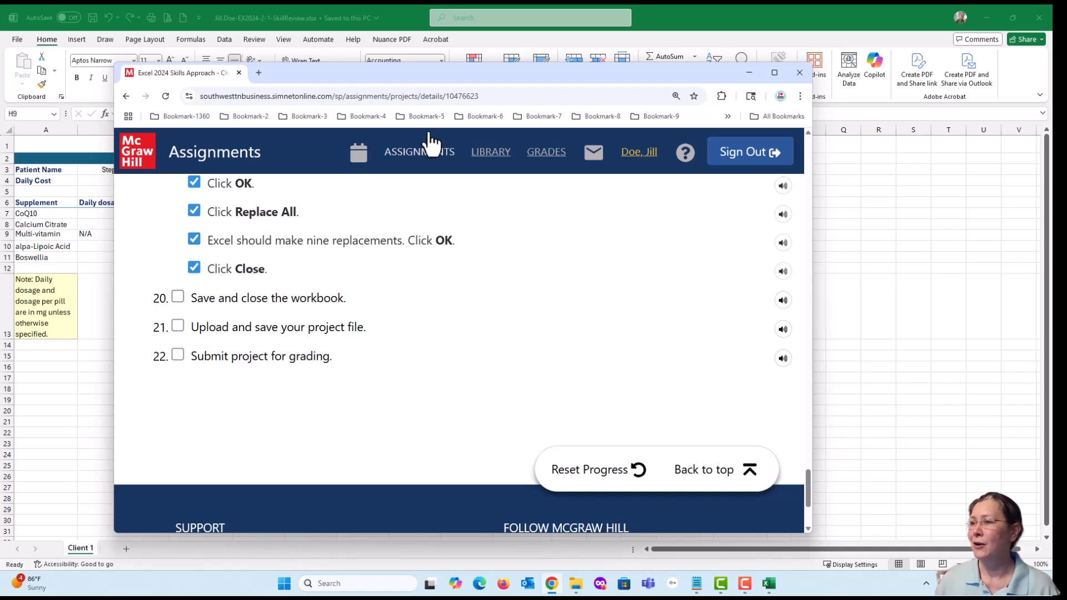
# - Switch back to Excel, save the Skill Review 2.1 workbook again and close it
pyautogui.click(693, 19)
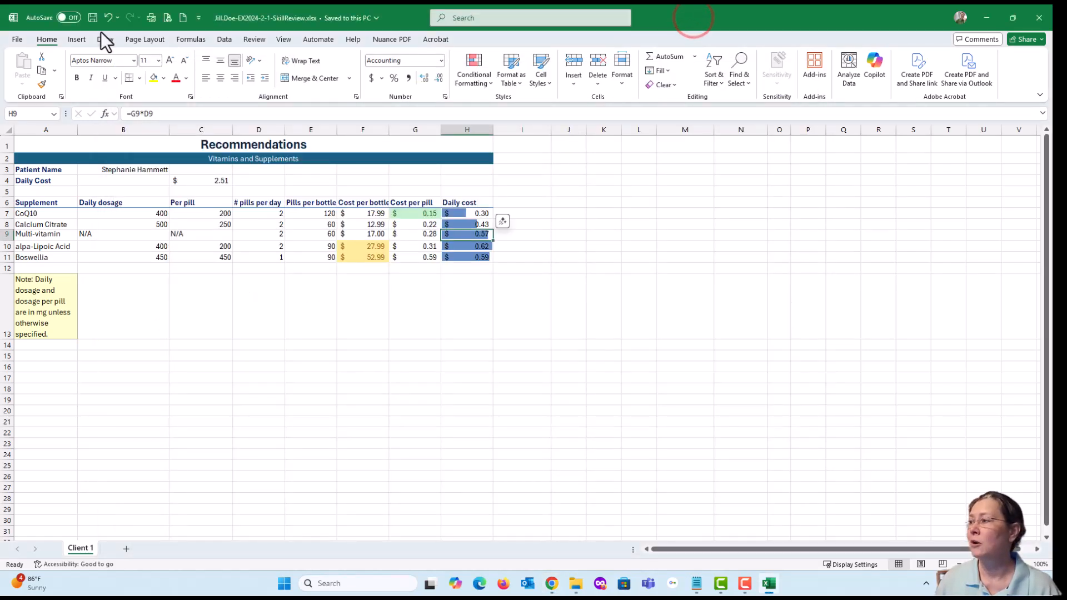
pyautogui.click(91, 15)
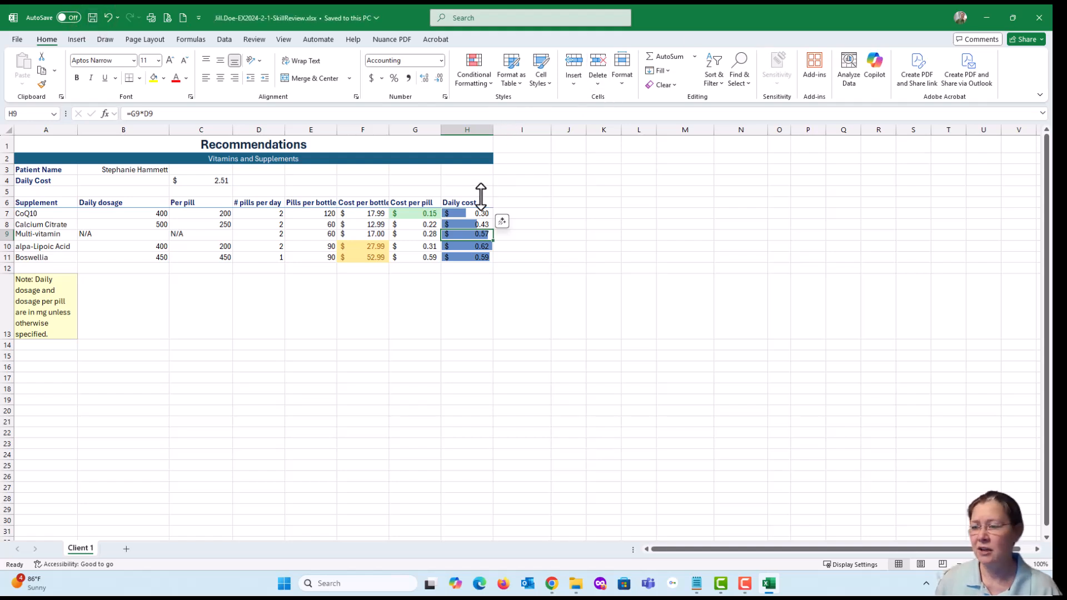
pyautogui.click(551, 584)
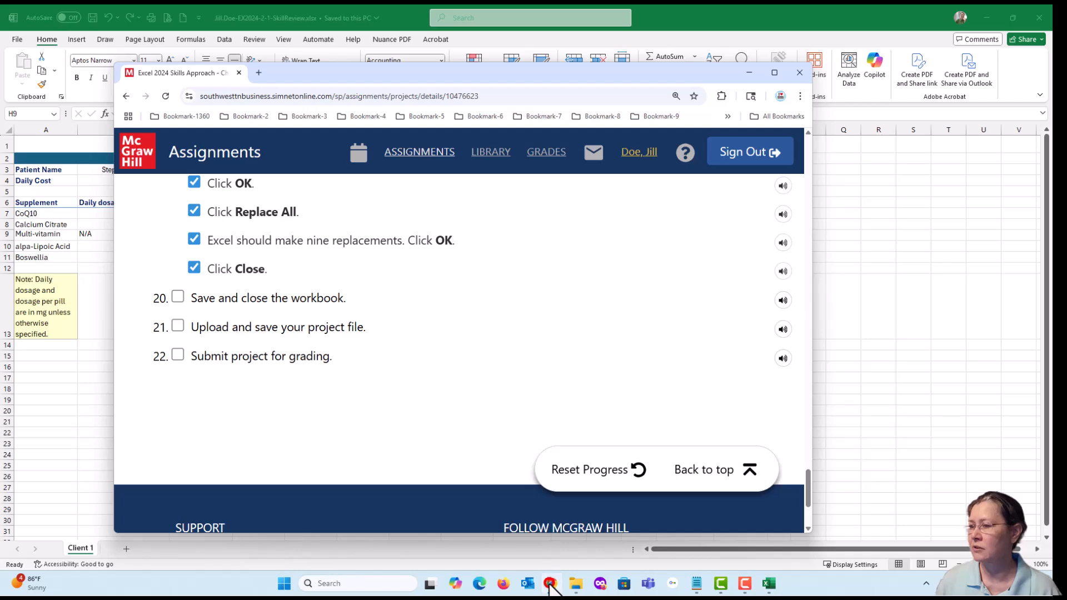
pyautogui.click(550, 584)
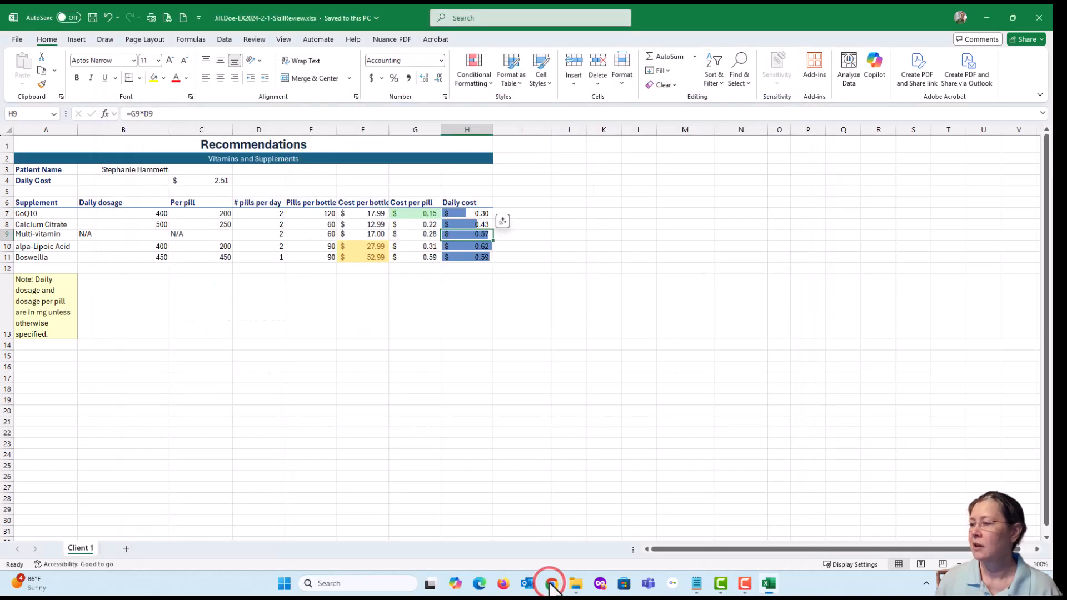
pyautogui.click(91, 15)
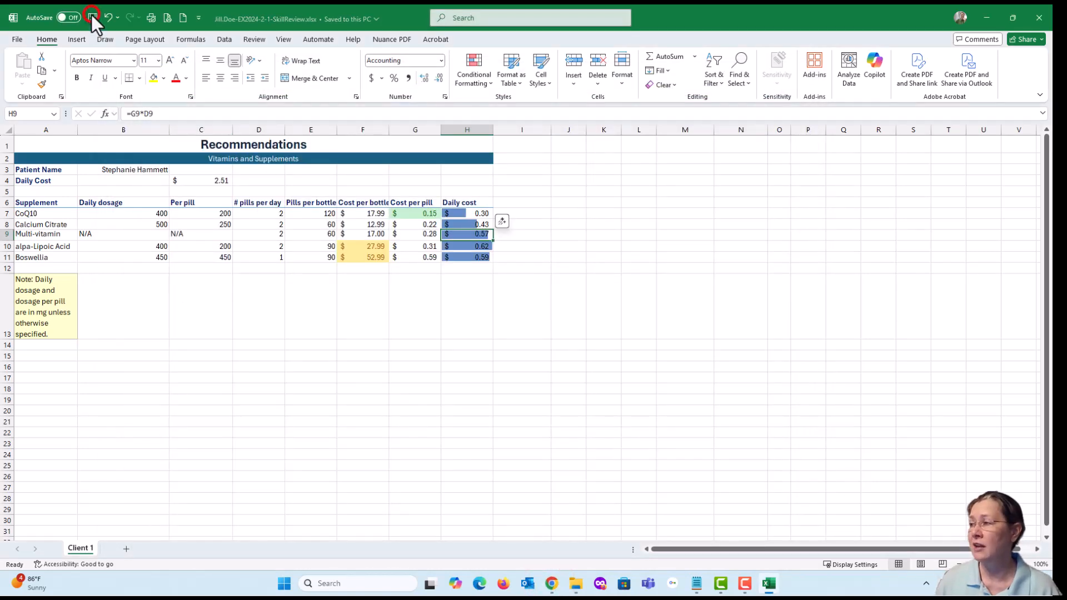
pyautogui.click(1037, 19)
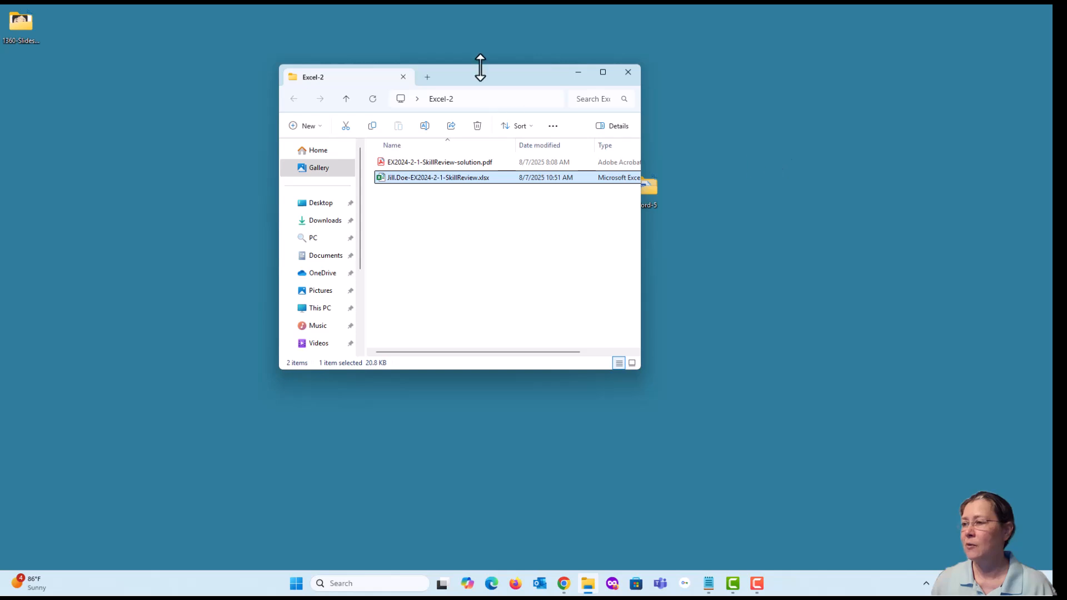
# - Arrange the Excel-2 folder window beside the browser, with the SIMnet project page showing its Upload section
pyautogui.moveTo(478, 77); pyautogui.dragTo(848, 129)
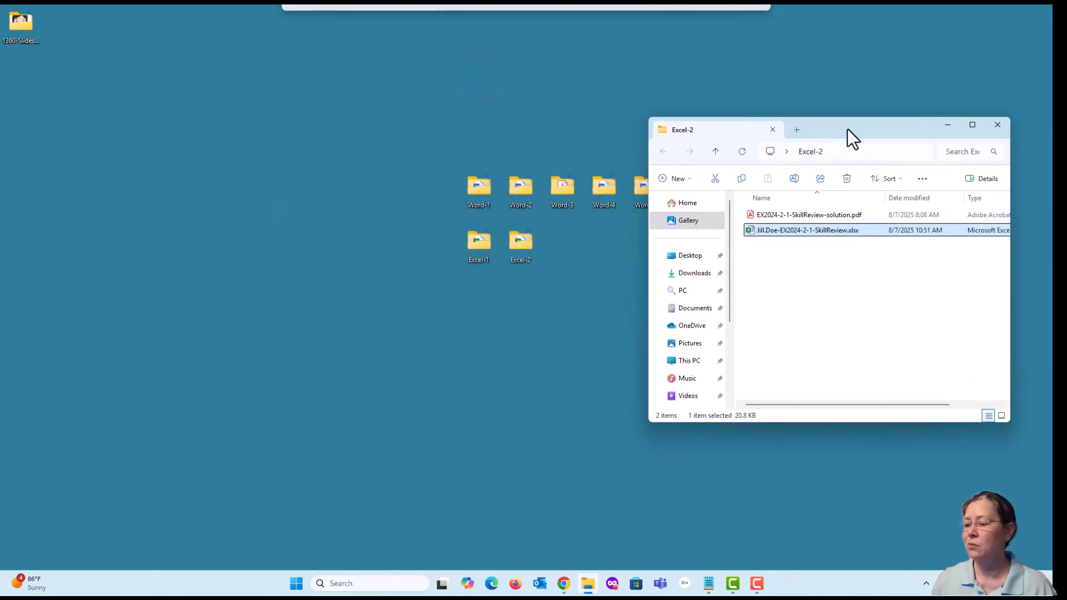
pyautogui.click(563, 584)
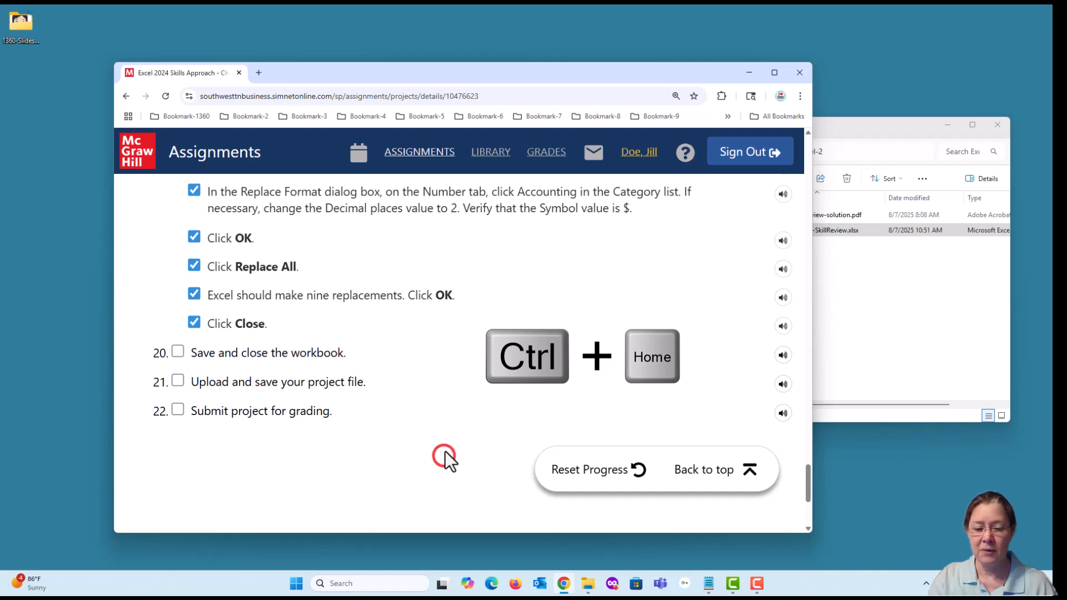
pyautogui.hotkey('ctrl', 'Home')
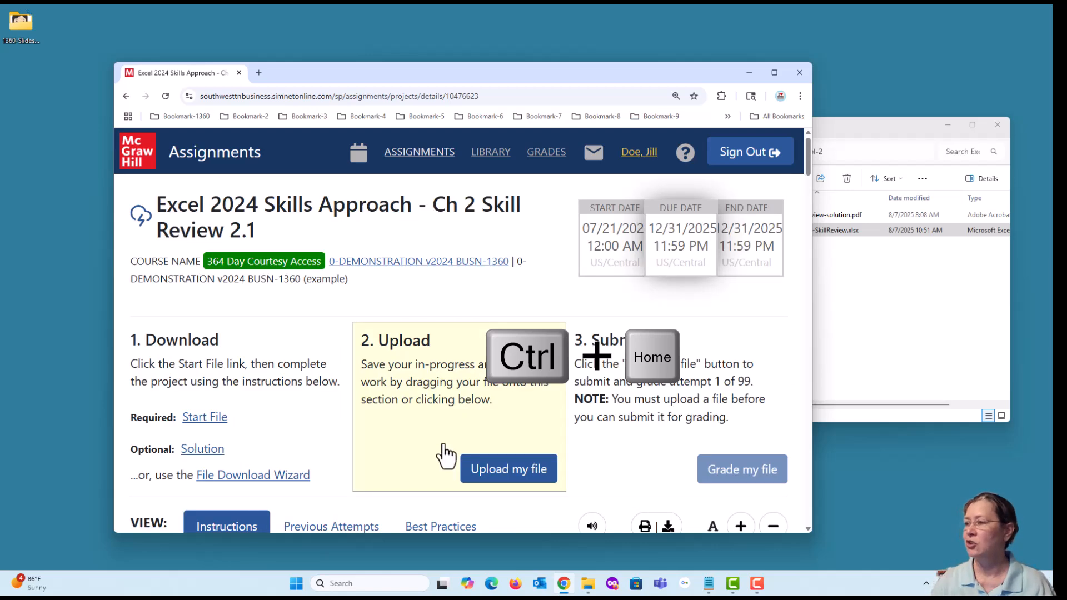
pyautogui.moveTo(478, 75); pyautogui.dragTo(384, 32)
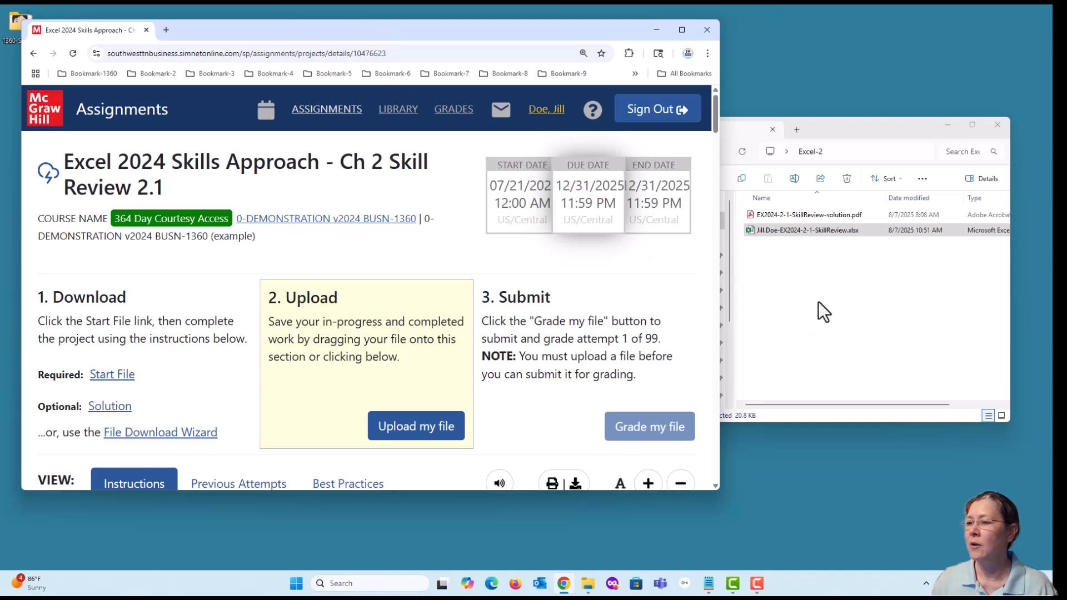
pyautogui.moveTo(849, 132)
pyautogui.mouseDown()
pyautogui.moveTo(867, 138)
pyautogui.moveTo(845, 132)
pyautogui.mouseUp()
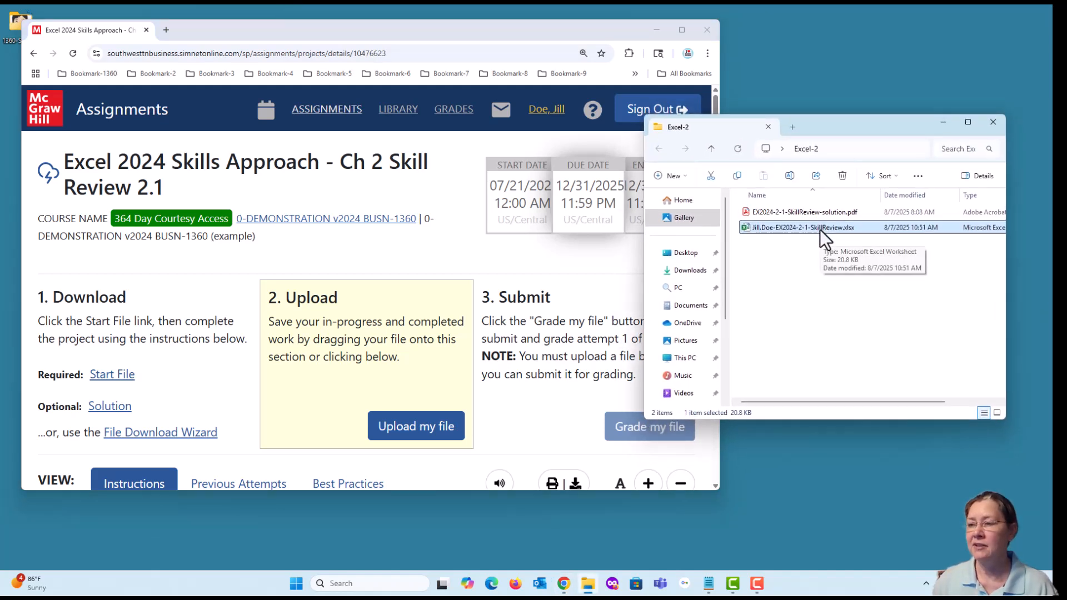
# - Upload the completed Skill Review 2.1 workbook from the Excel-2 folder to the SIMnet project and submit it for grading
pyautogui.moveTo(819, 229); pyautogui.dragTo(396, 419)
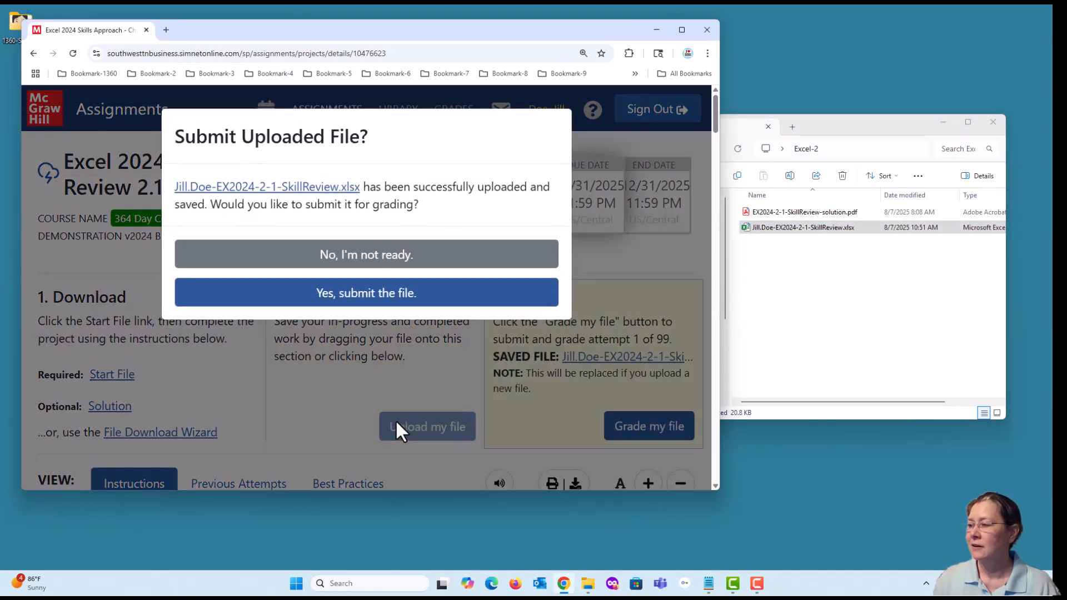
pyautogui.click(373, 294)
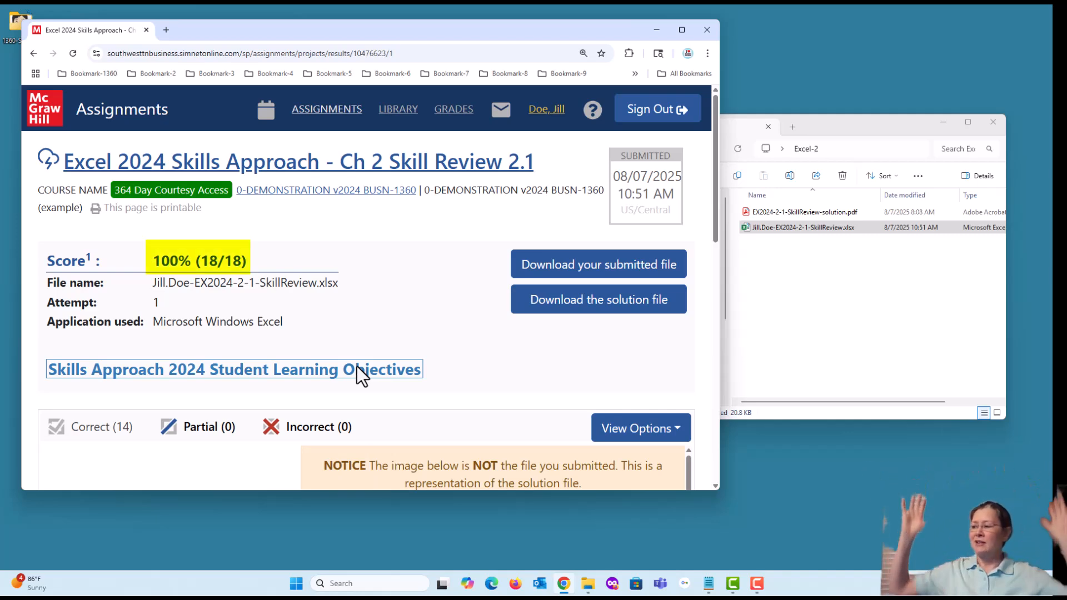
# - Maximize the browser window and examine the graded results and the solution image
pyautogui.click(681, 29)
pyautogui.scroll(-2, 544, 293)
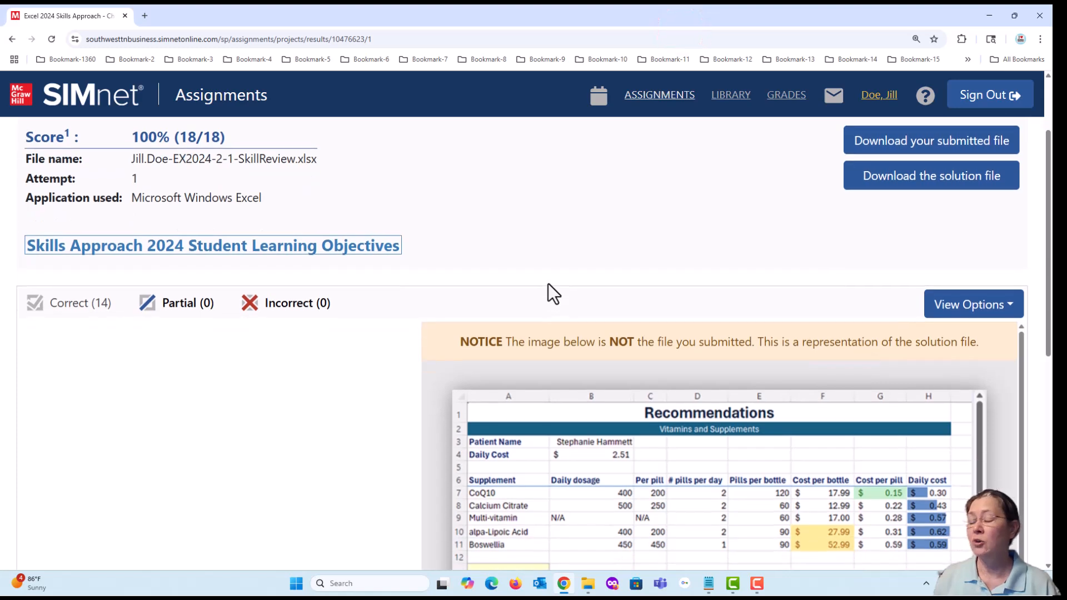